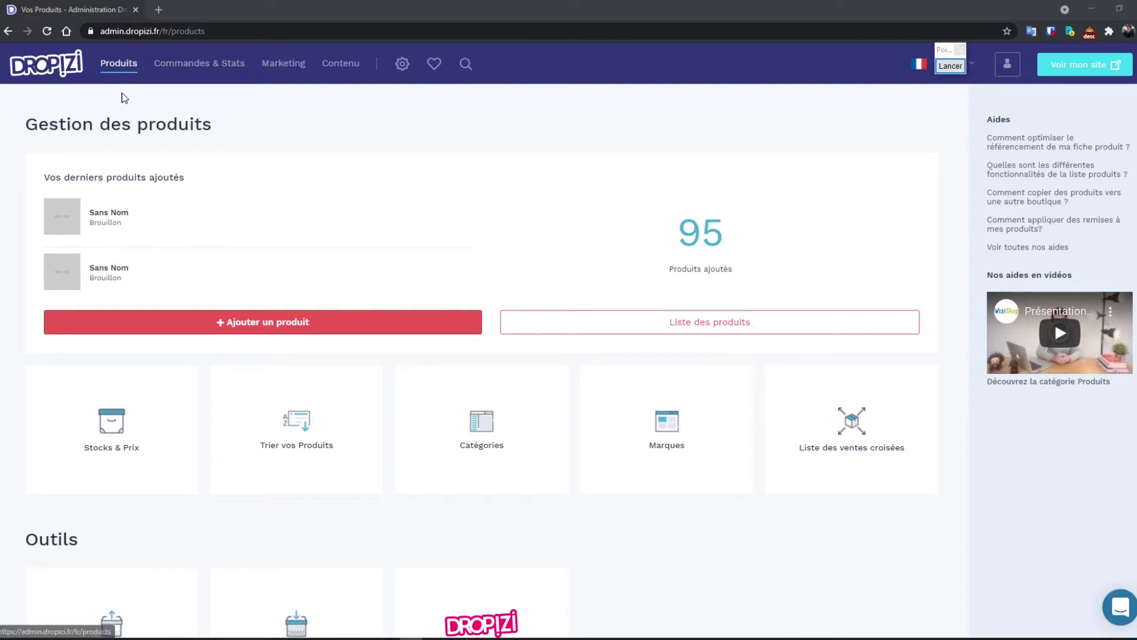
# - Open the product catalogue export page and check the product selection, leaving the export set to all products
pyautogui.scroll(-2, 140, 195)
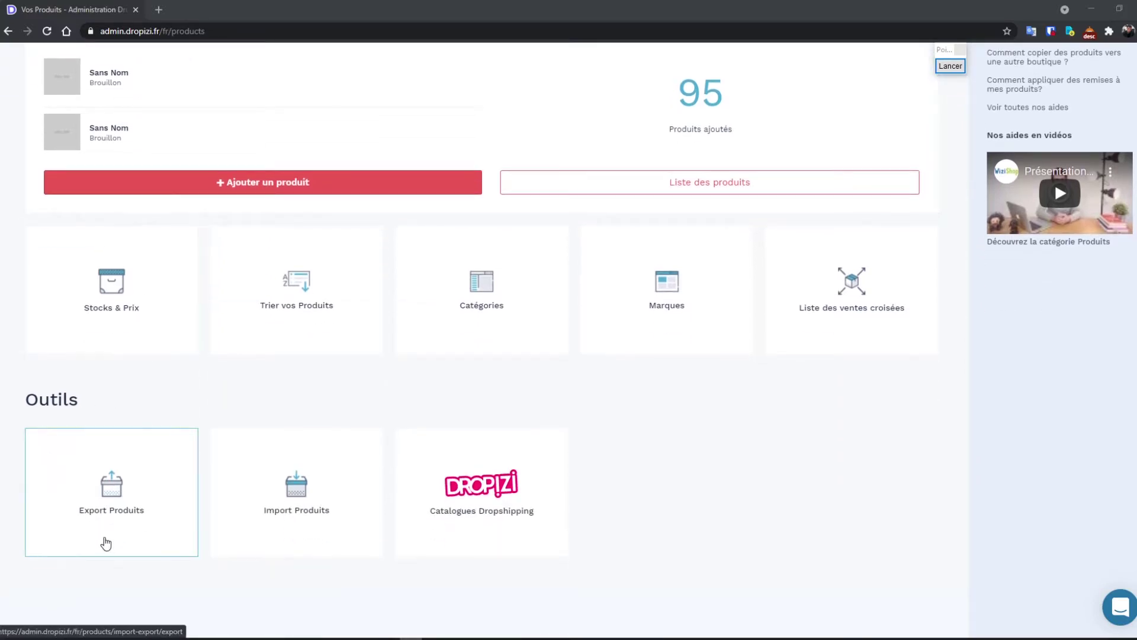
pyautogui.click(120, 514)
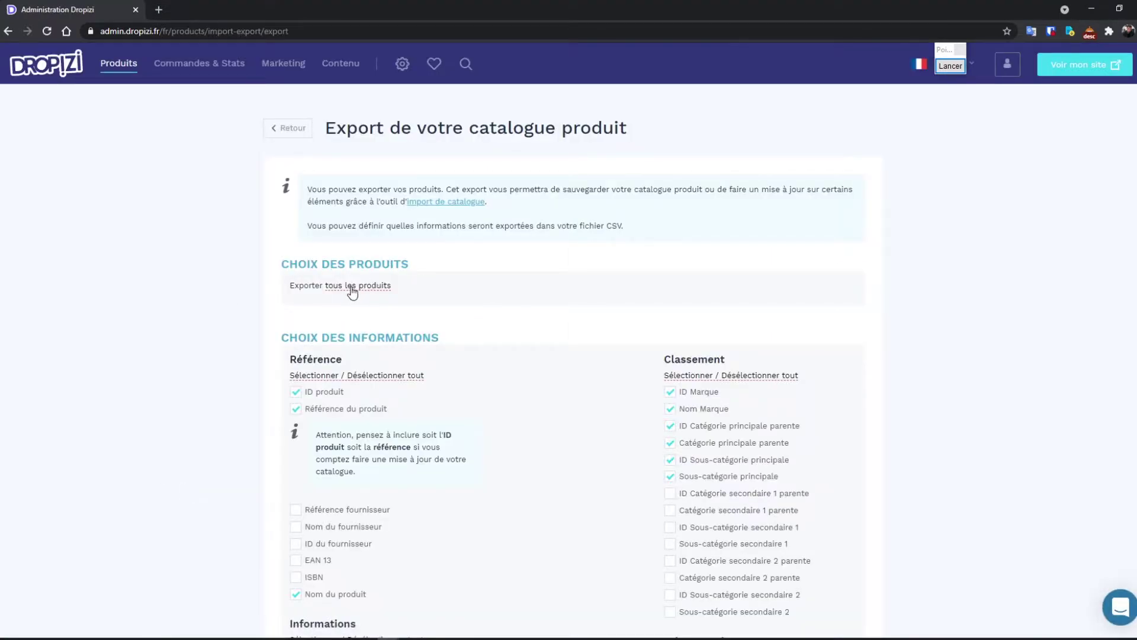
pyautogui.click(351, 290)
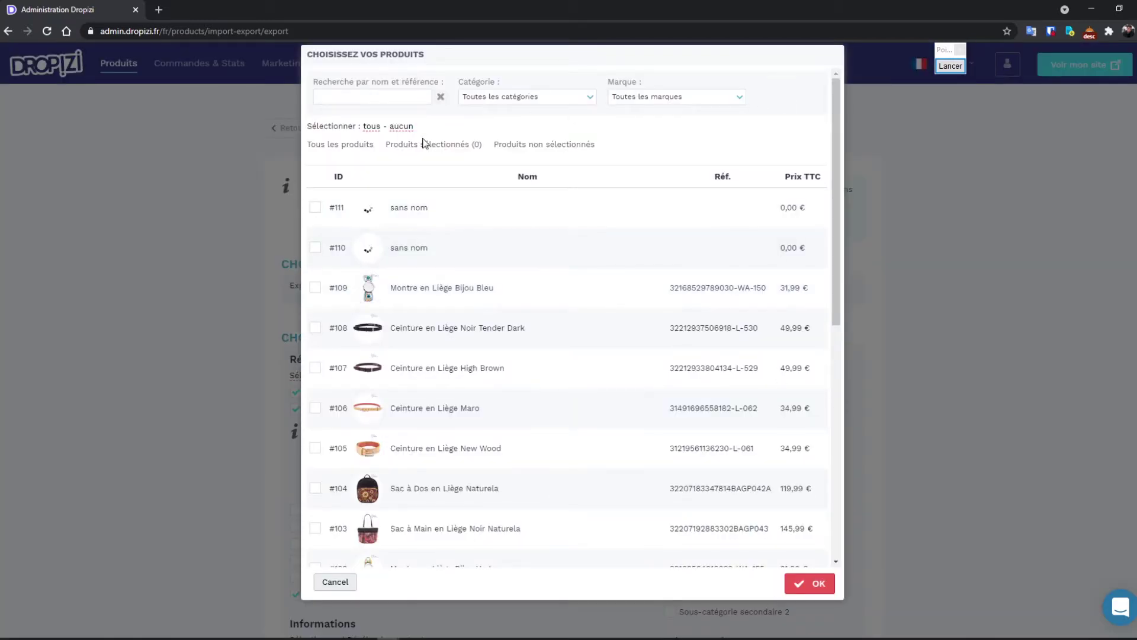
pyautogui.click(335, 583)
# - Include all fields of the Référence, Photos and Etat du produit groups in the export
pyautogui.click(366, 376)
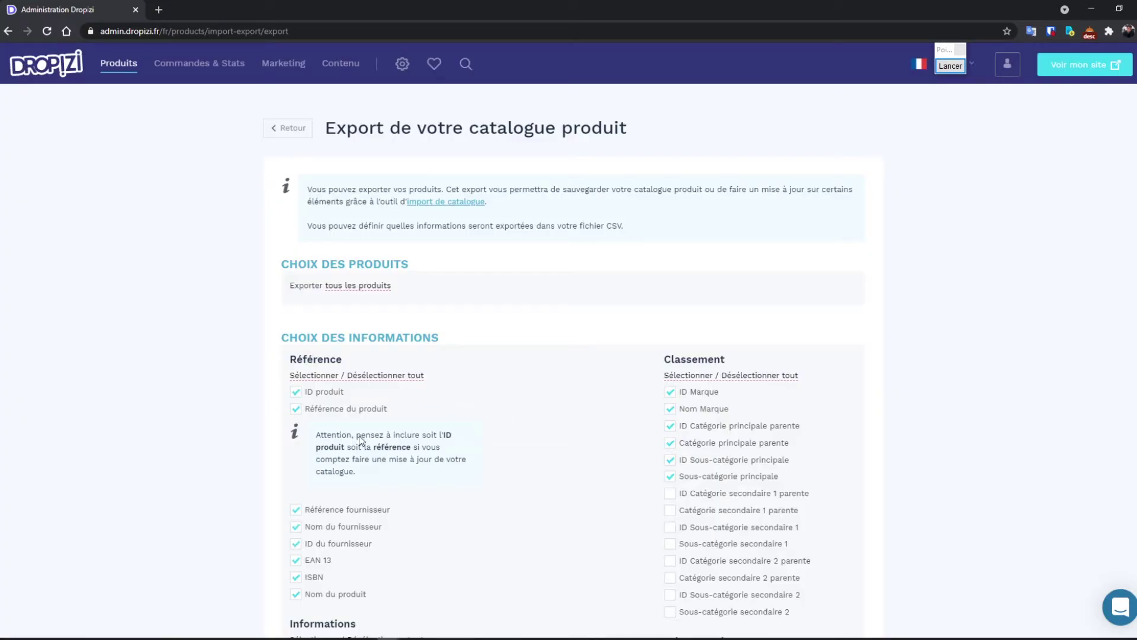
pyautogui.scroll(-5, 360, 440)
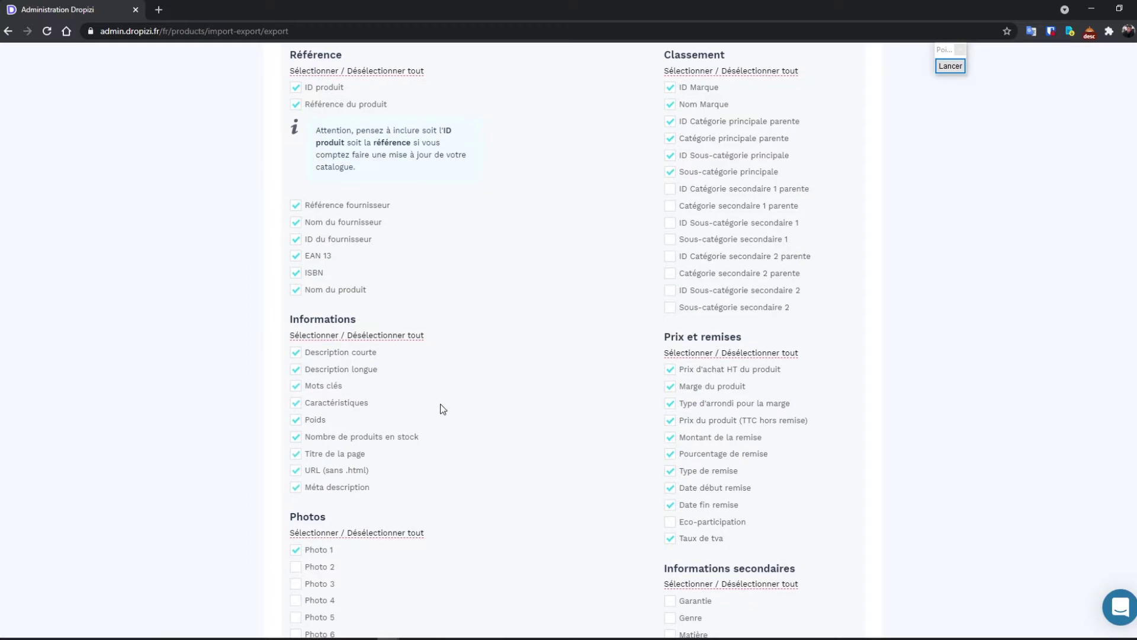
pyautogui.scroll(-4, 442, 409)
pyautogui.click(393, 291)
pyautogui.scroll(-3, 406, 445)
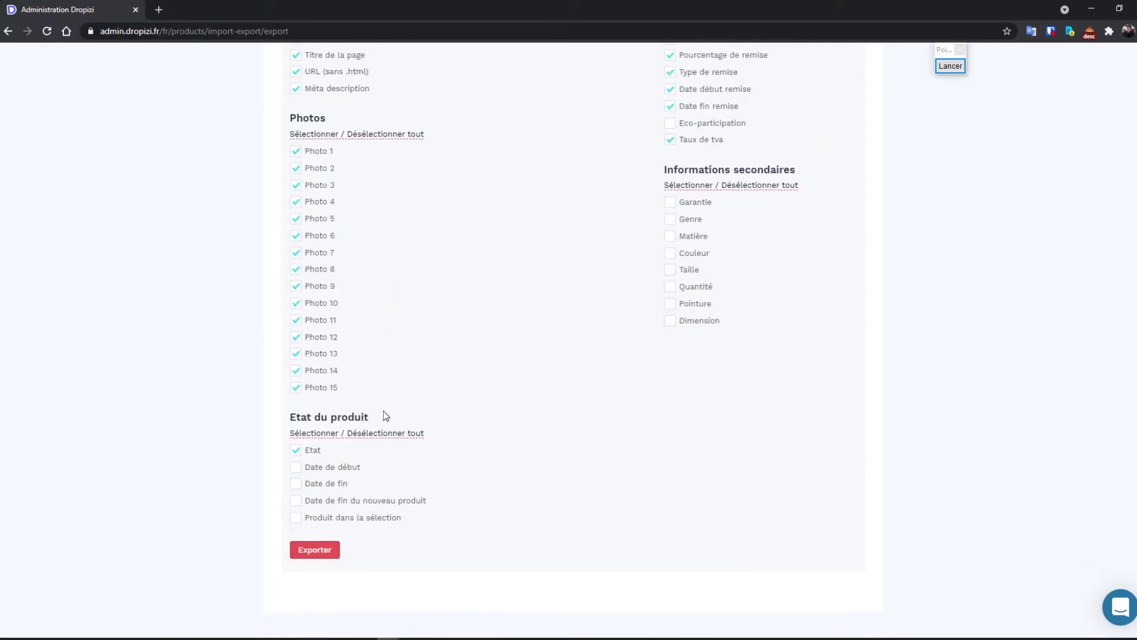
# - Include all fields of the Informations secondaires, Prix et remises and Classement groups in the export
pyautogui.scroll(5, 541, 528)
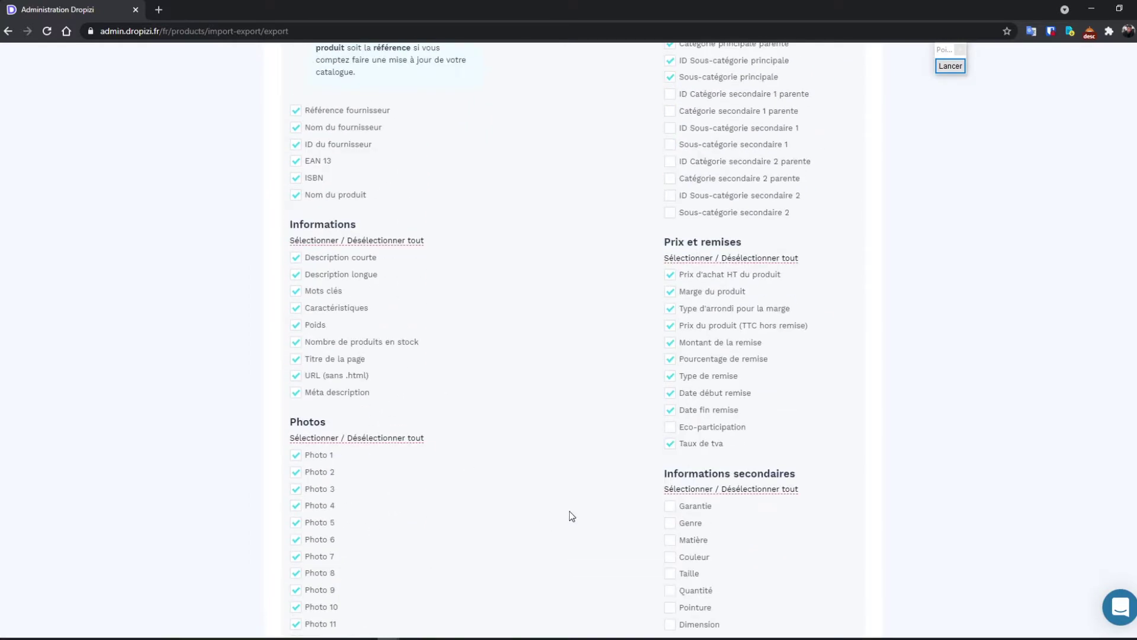
pyautogui.click(738, 490)
pyautogui.scroll(-3, 696, 521)
pyautogui.scroll(3, 682, 355)
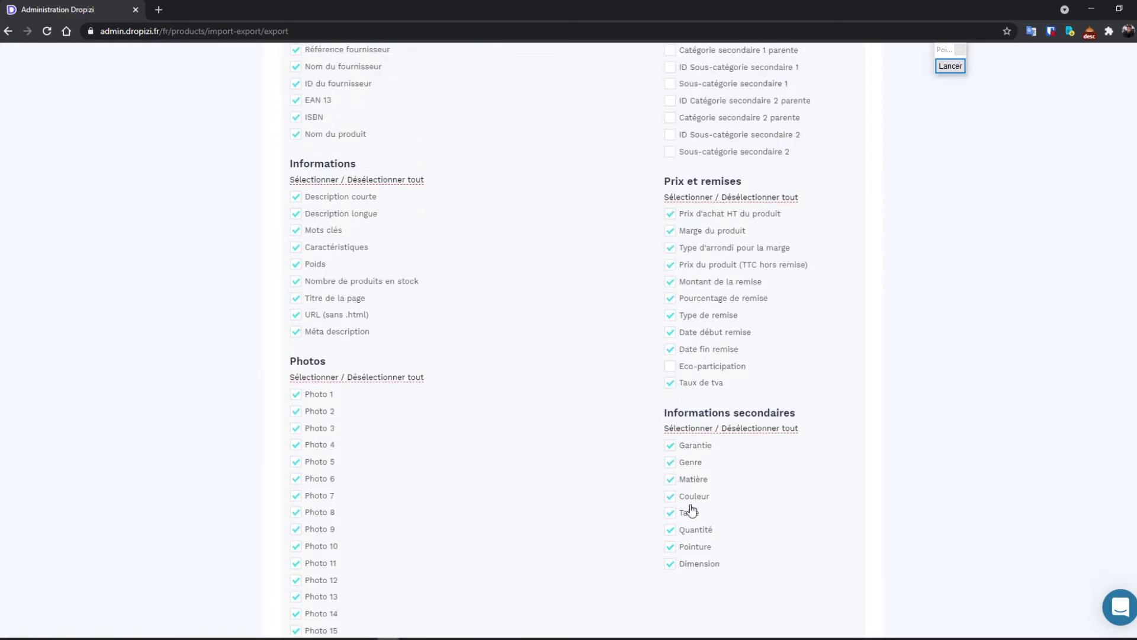
pyautogui.click(761, 259)
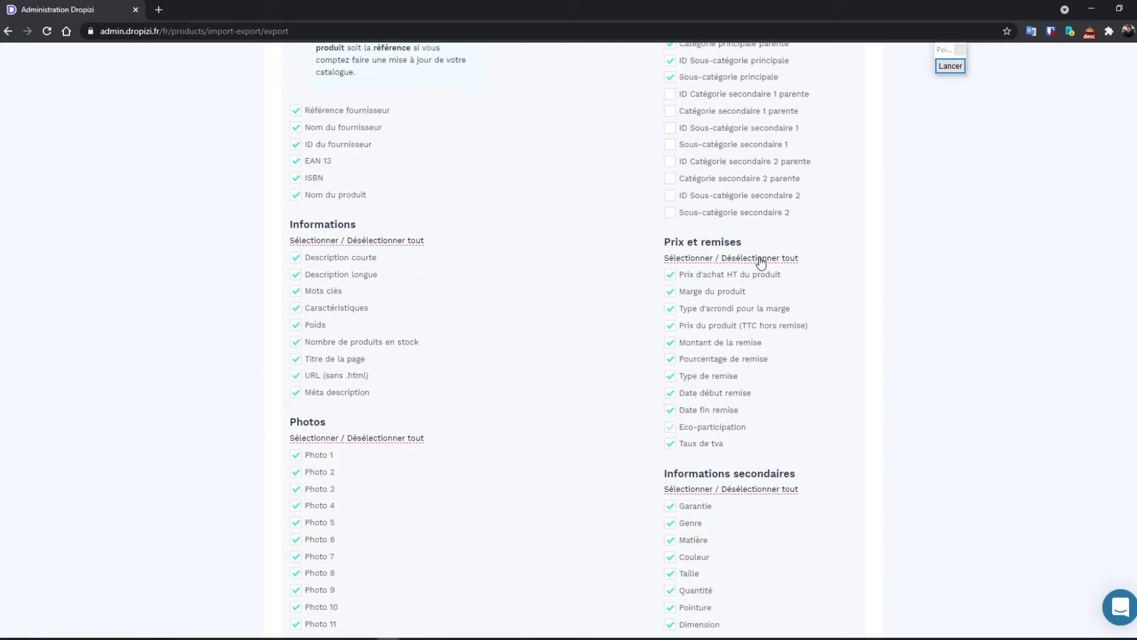
pyautogui.scroll(3, 752, 297)
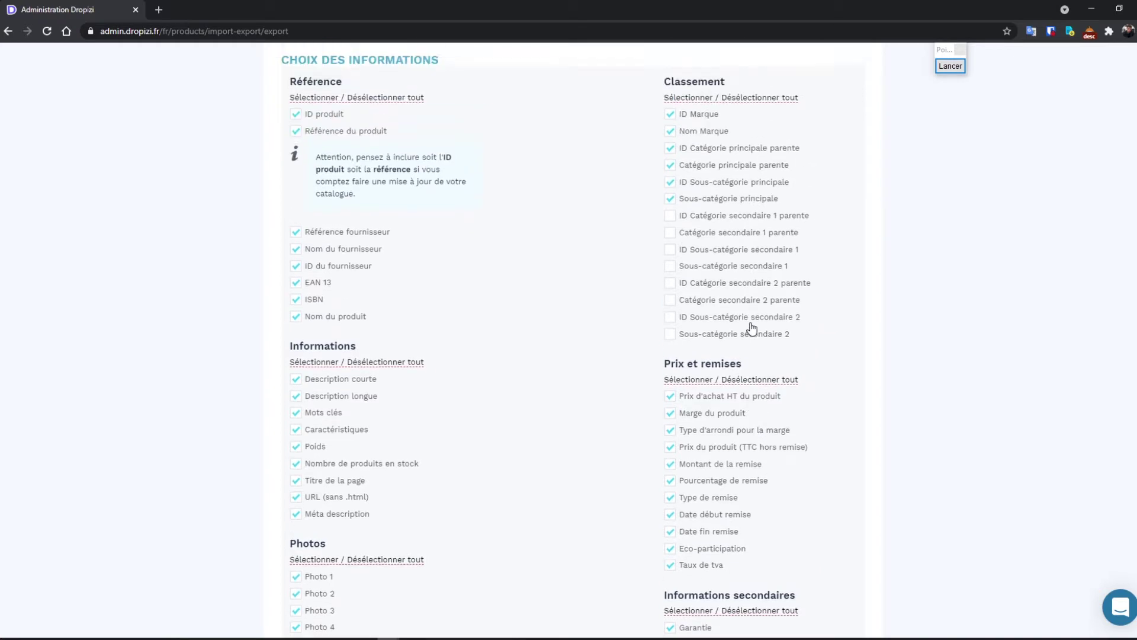
pyautogui.click(733, 164)
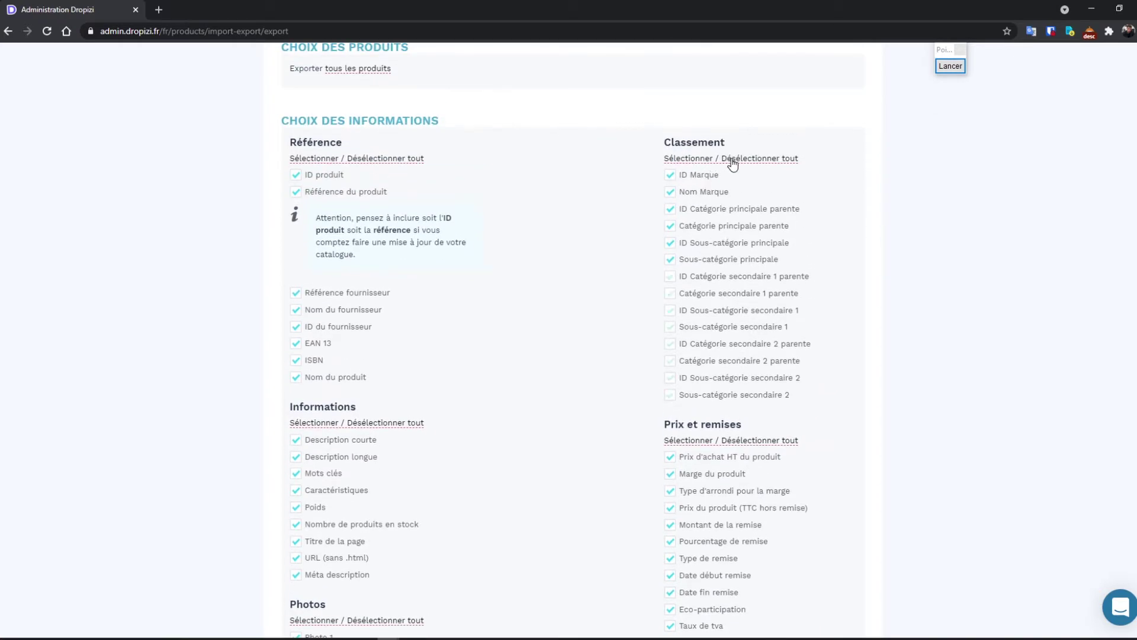
# - Review the remaining field groups and launch the product catalogue export
pyautogui.scroll(-4, 385, 378)
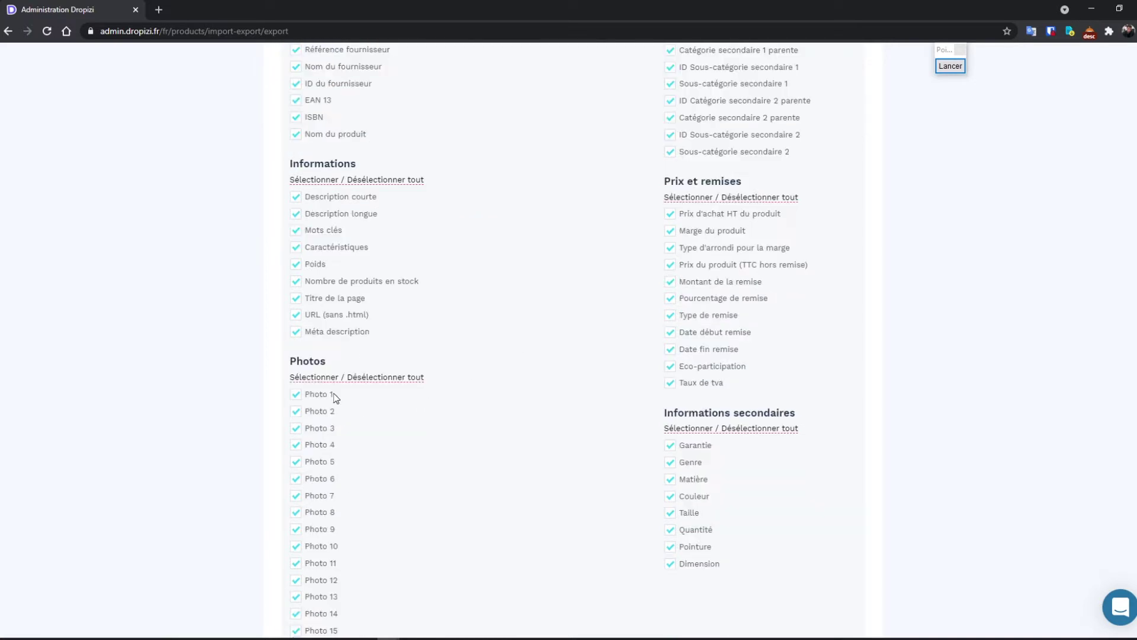
pyautogui.scroll(-4, 336, 398)
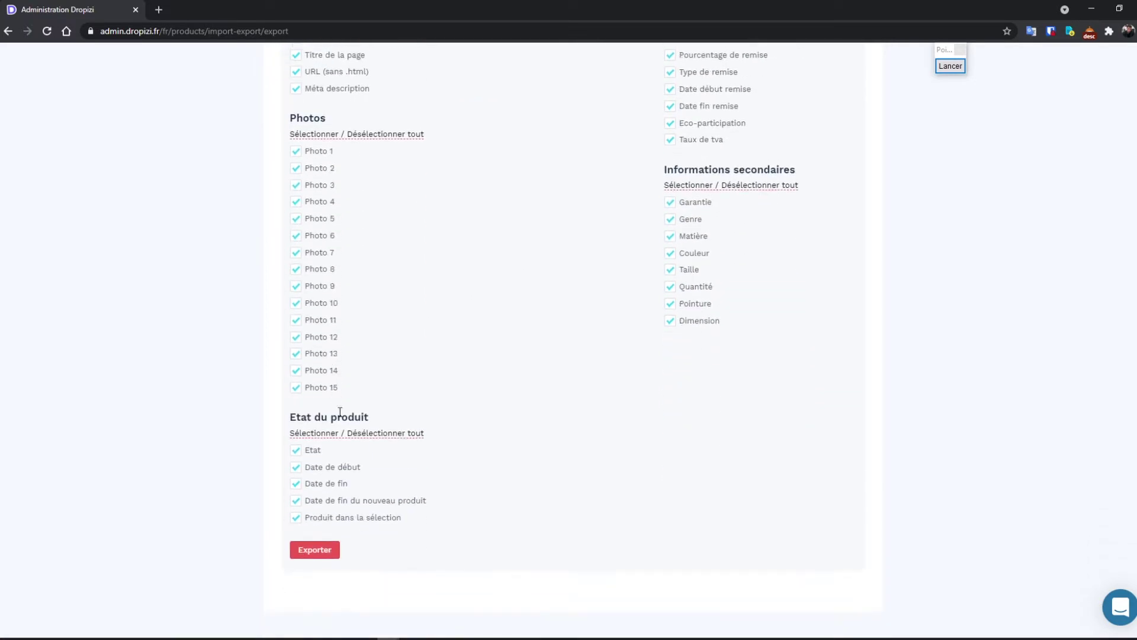
pyautogui.click(319, 554)
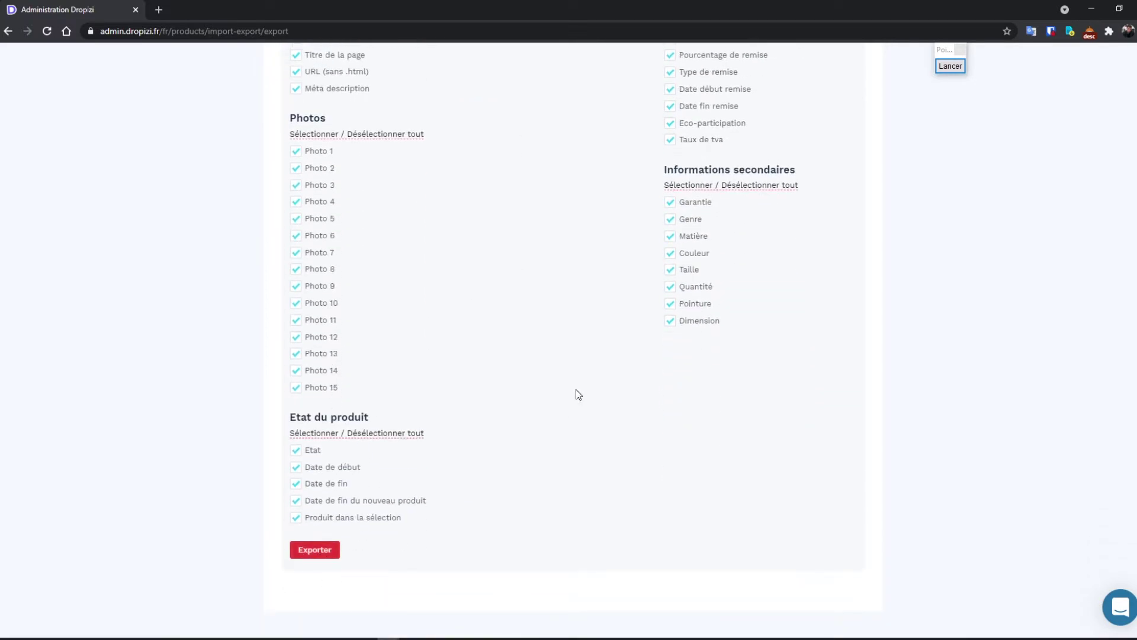
# - Open the list of background tasks and download the file of the finished product export
pyautogui.scroll(12, 578, 394)
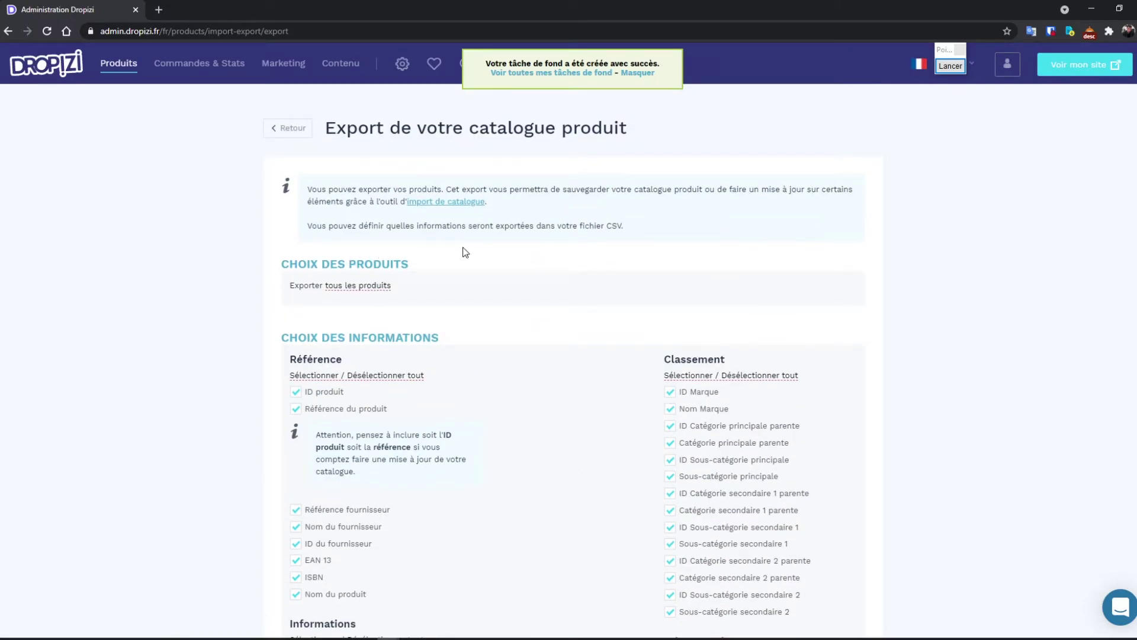
pyautogui.click(599, 74)
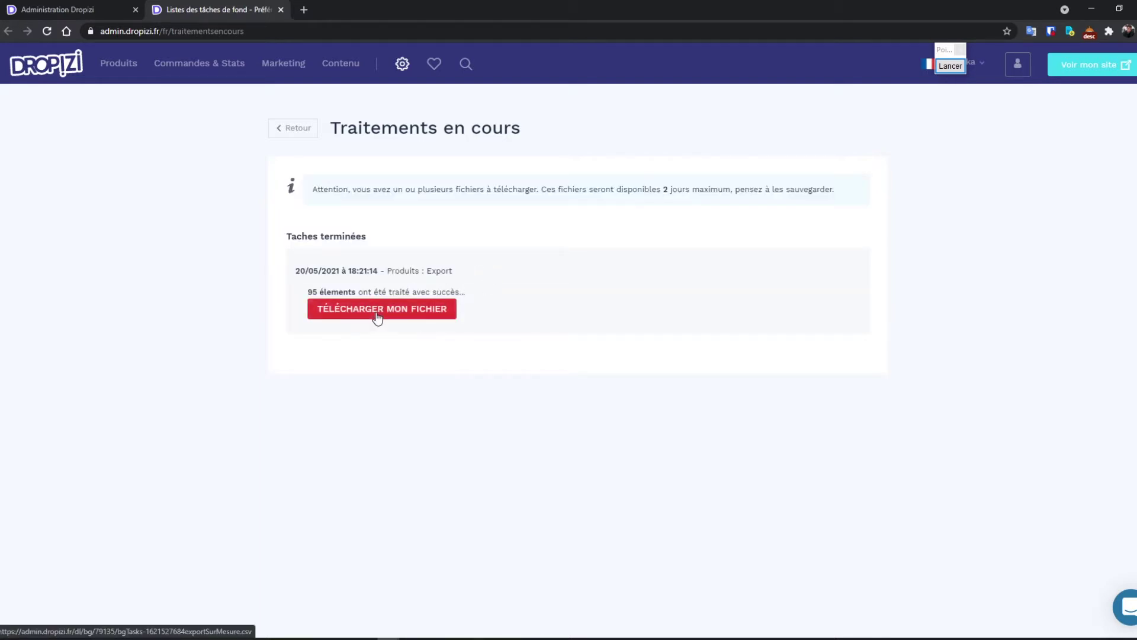
pyautogui.click(377, 318)
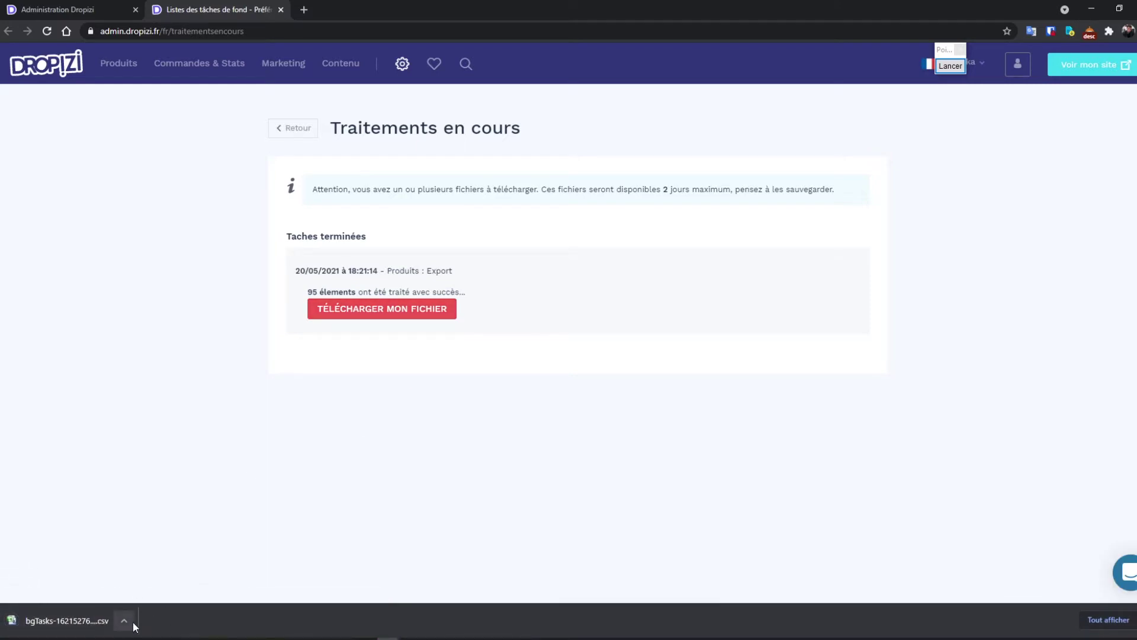
# - Show the downloaded CSV export in the Téléchargements folder
pyautogui.click(129, 621)
pyautogui.click(159, 578)
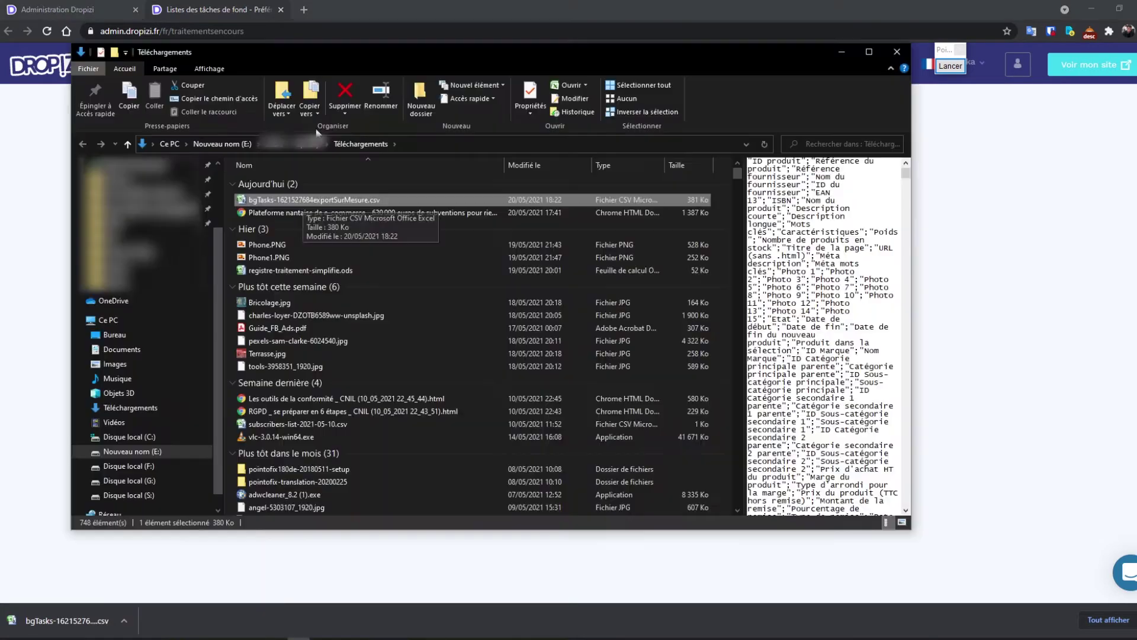
pyautogui.click(836, 58)
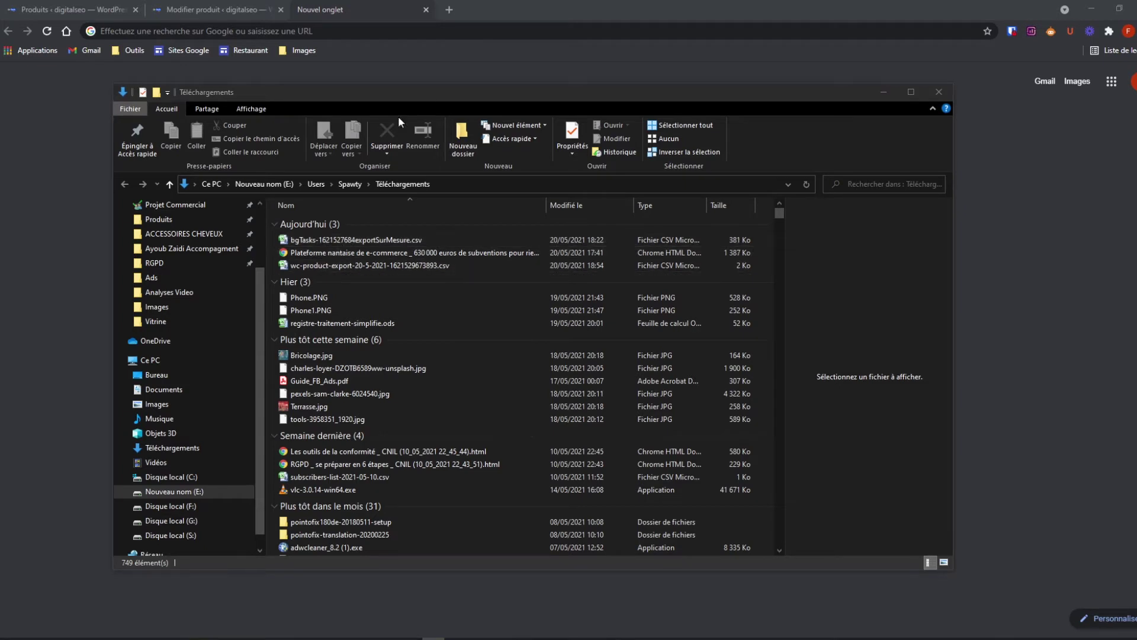
pyautogui.click(414, 252)
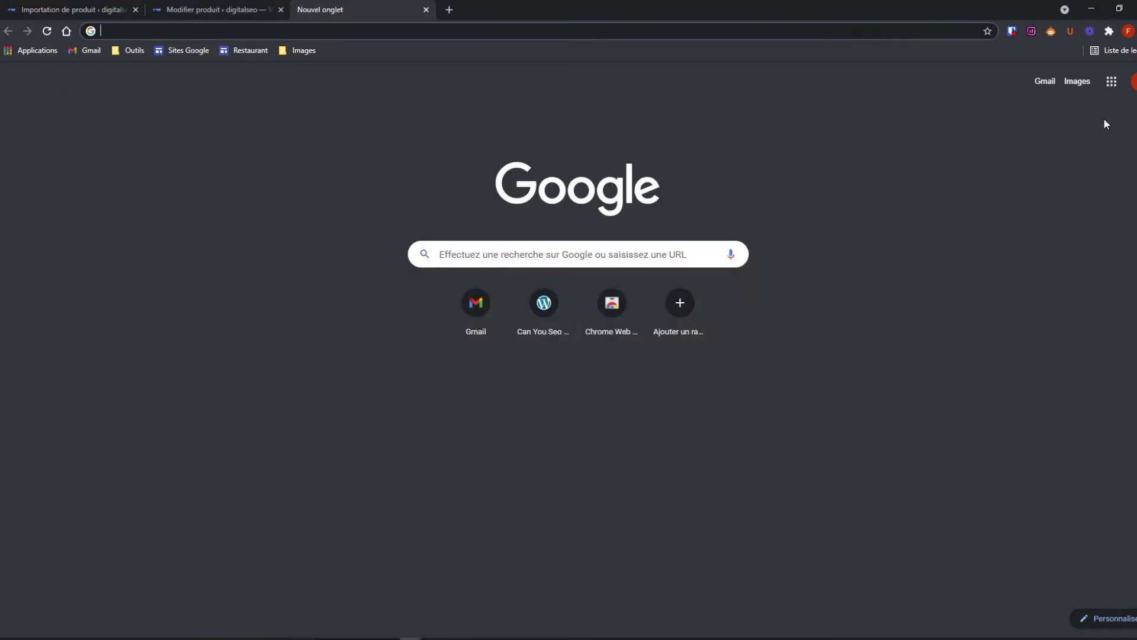
# - Open Google Drive and create a folder named "Dr tech" in Mon Drive
pyautogui.click(1111, 81)
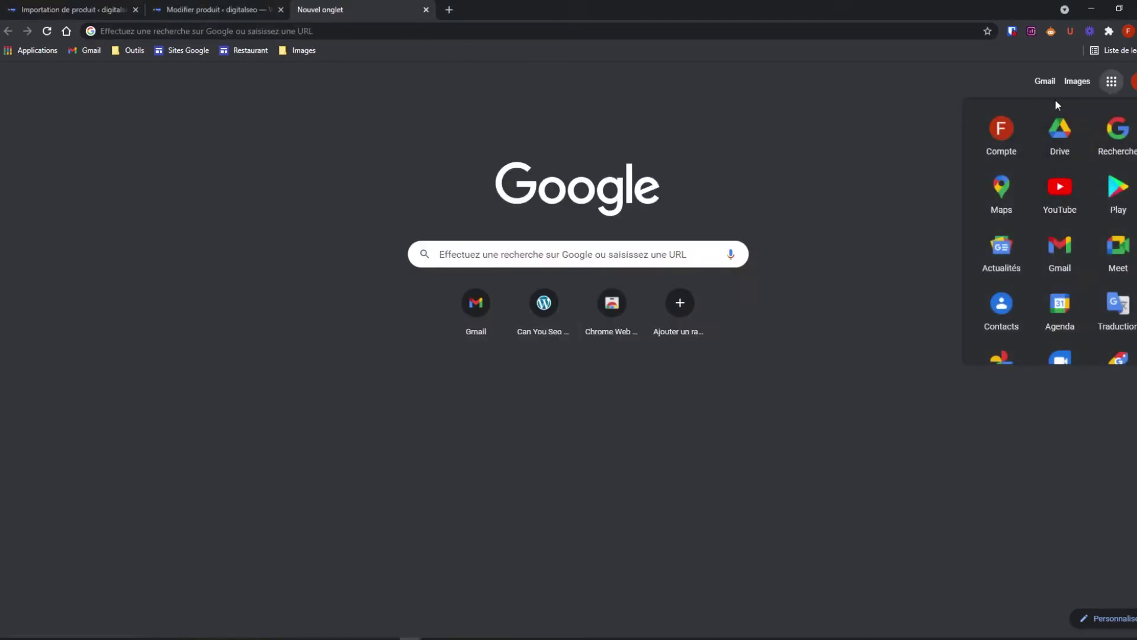
pyautogui.click(1060, 132)
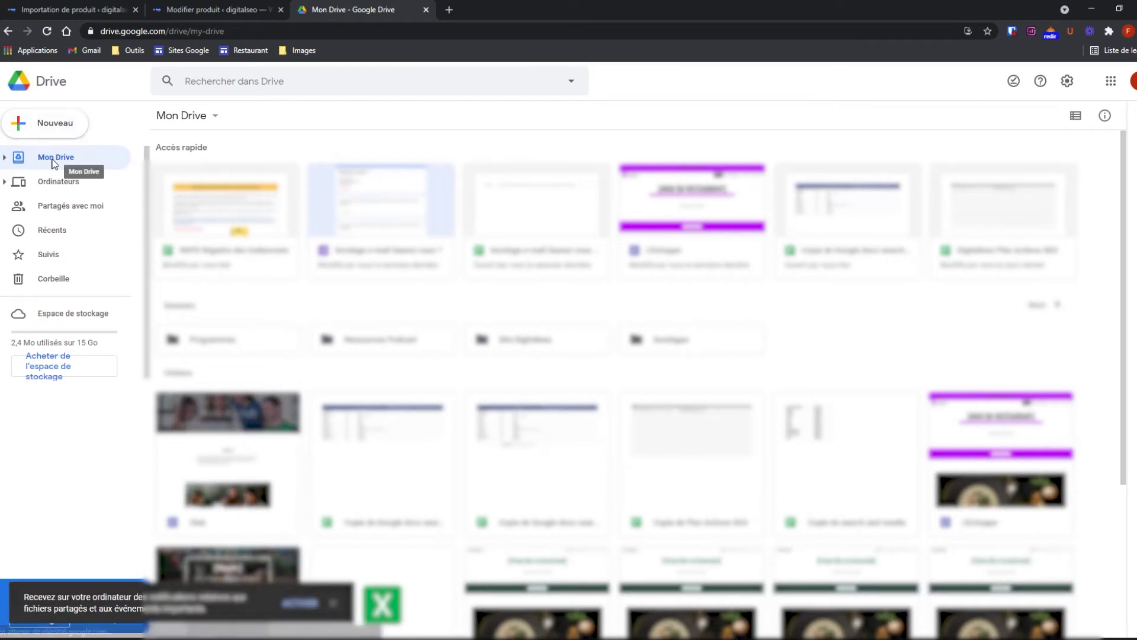
pyautogui.click(17, 125)
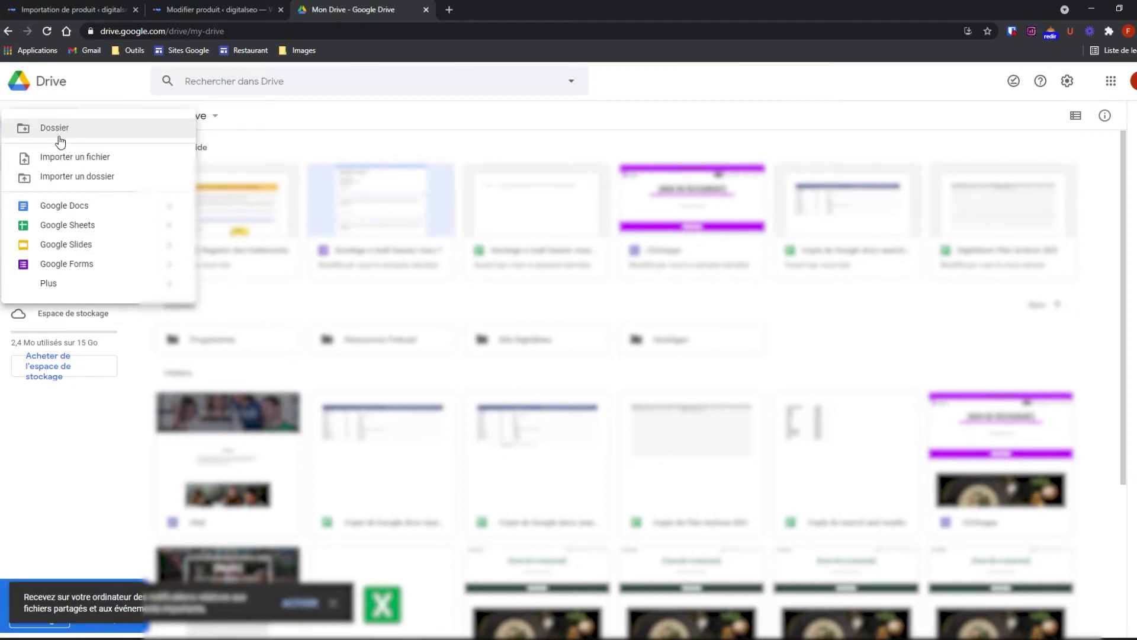
pyautogui.click(62, 128)
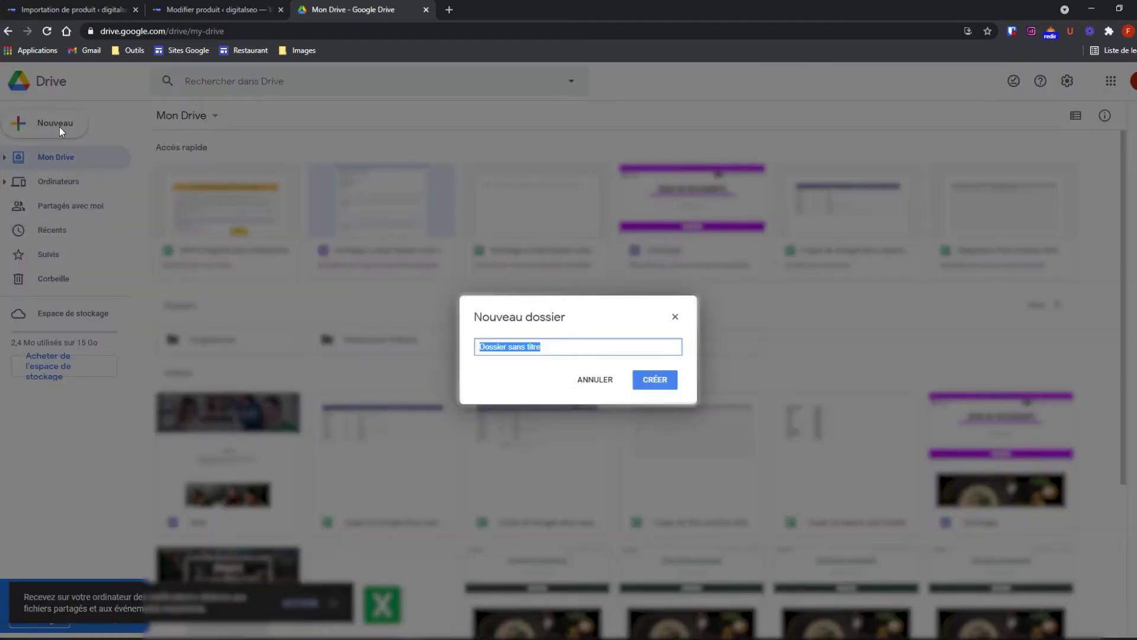
pyautogui.write('Dr tech')
pyautogui.click(656, 382)
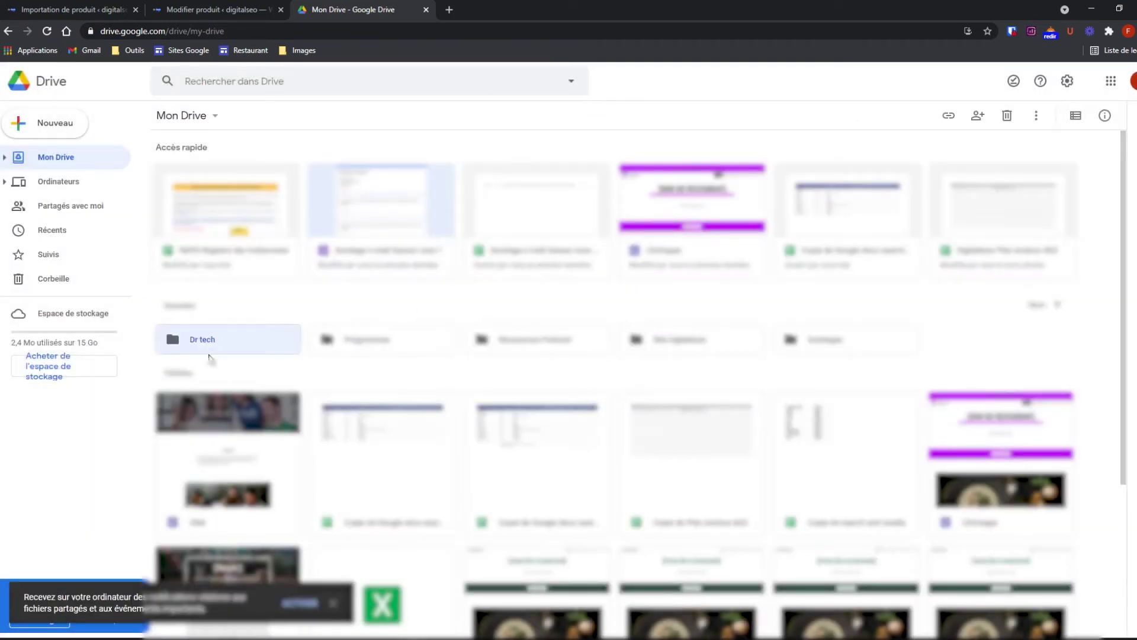
# - Open the Dr tech folder and create a blank Google Sheets spreadsheet in it
pyautogui.doubleClick(222, 348)
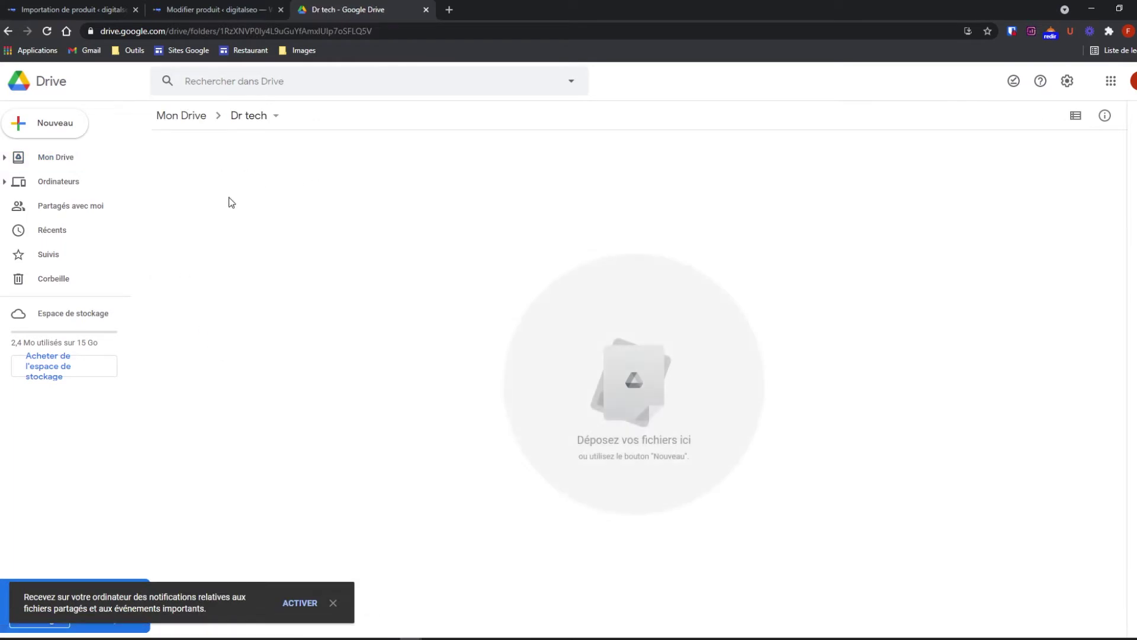
pyautogui.click(27, 123)
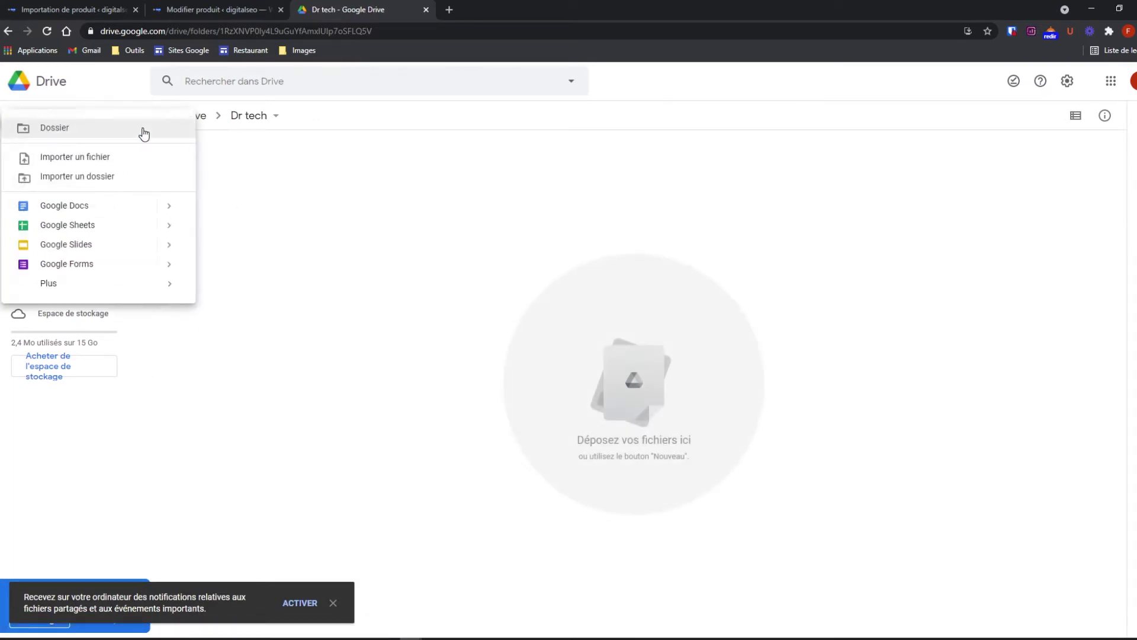
pyautogui.click(86, 226)
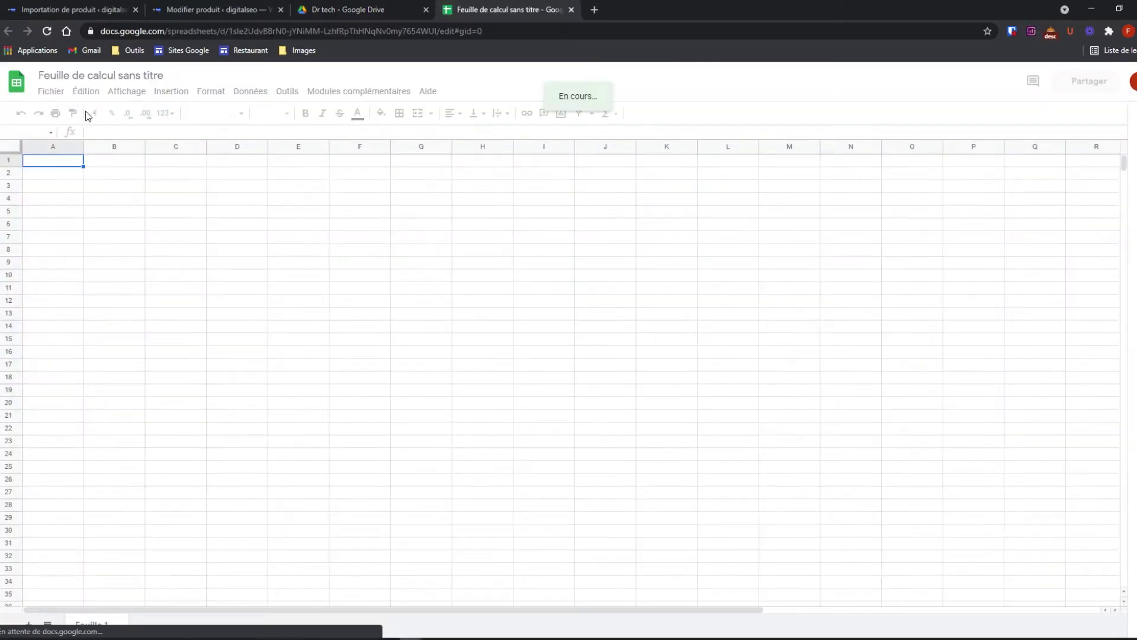
pyautogui.click(57, 94)
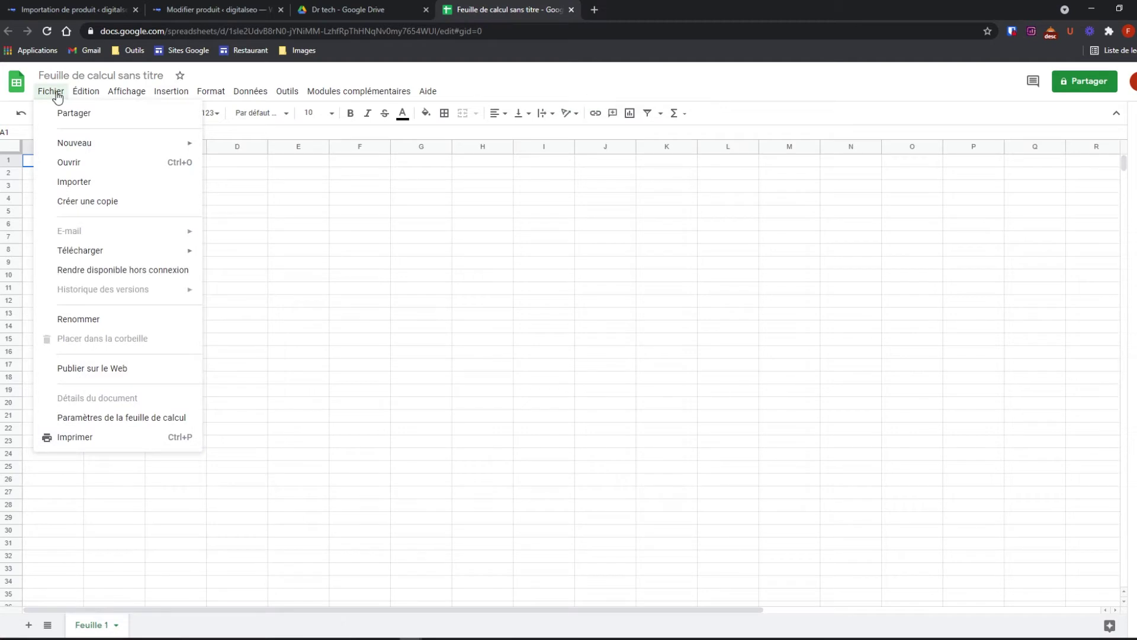
pyautogui.click(77, 182)
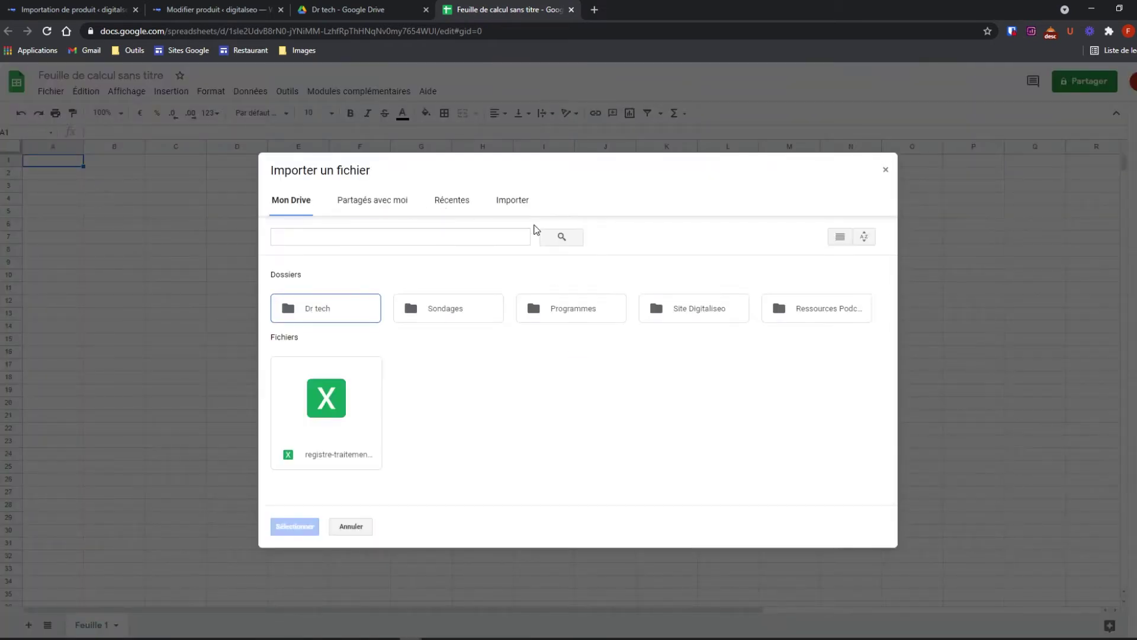
pyautogui.click(501, 202)
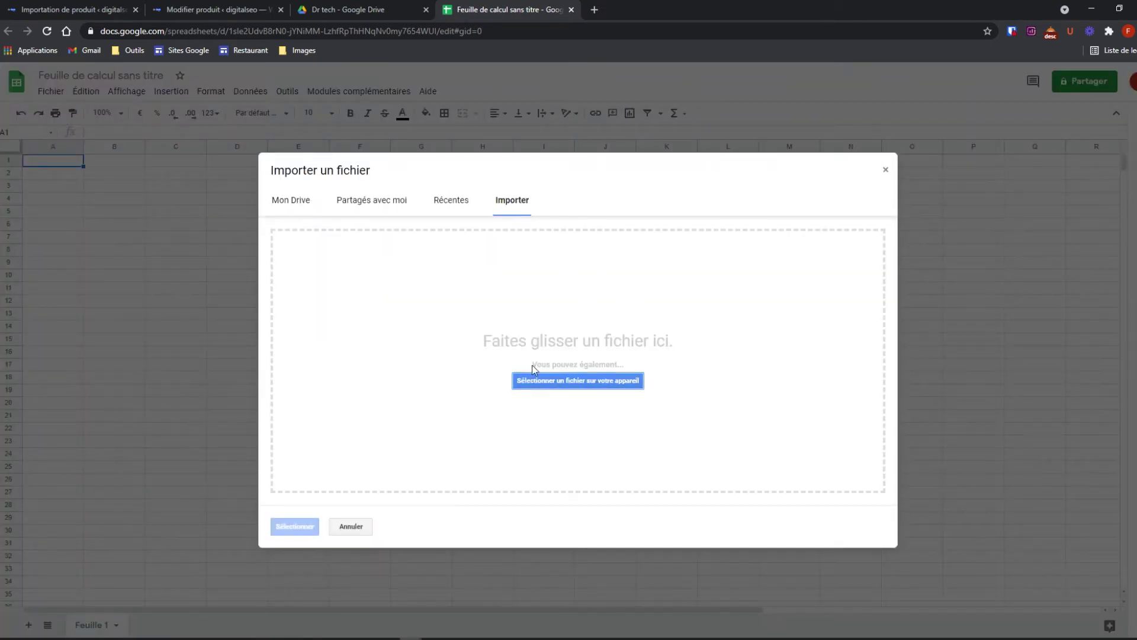
pyautogui.click(555, 380)
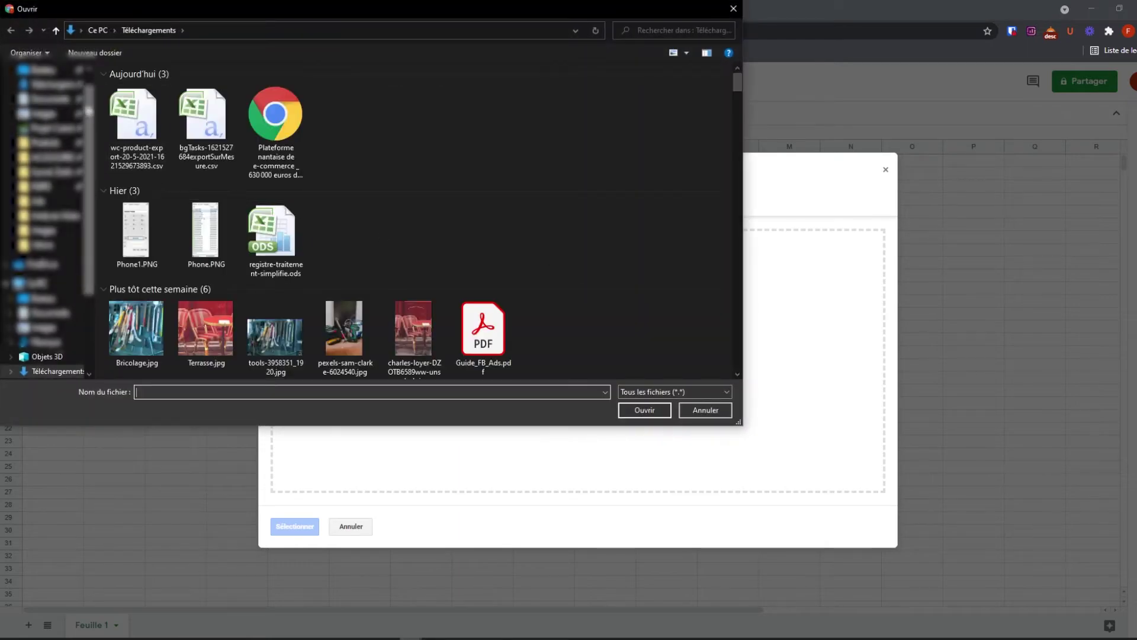
pyautogui.click(206, 140)
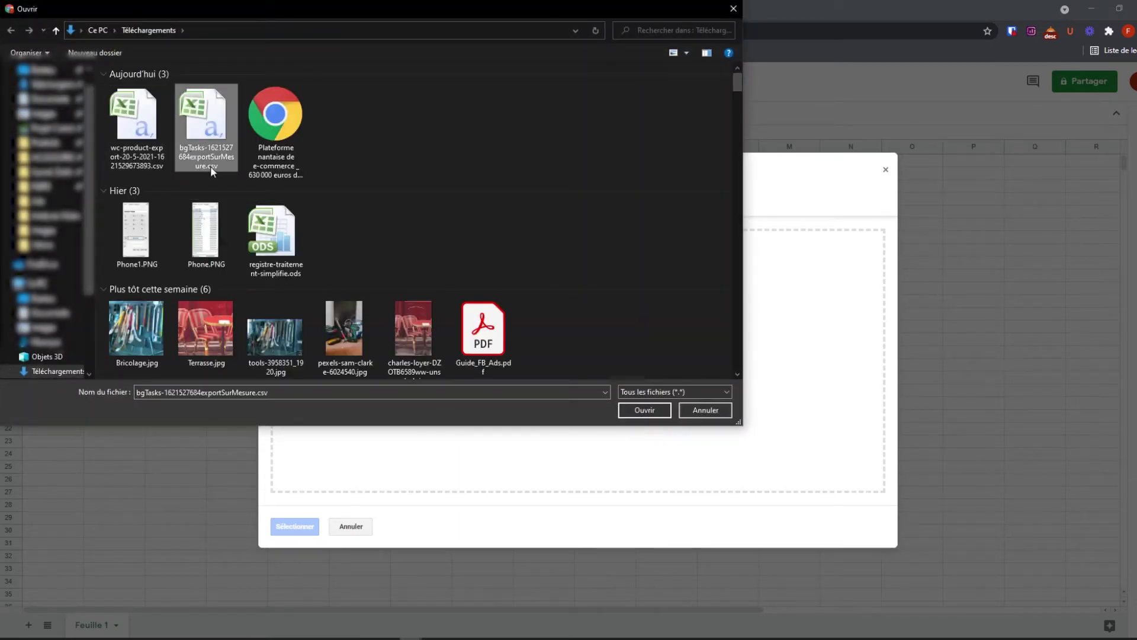
pyautogui.click(650, 411)
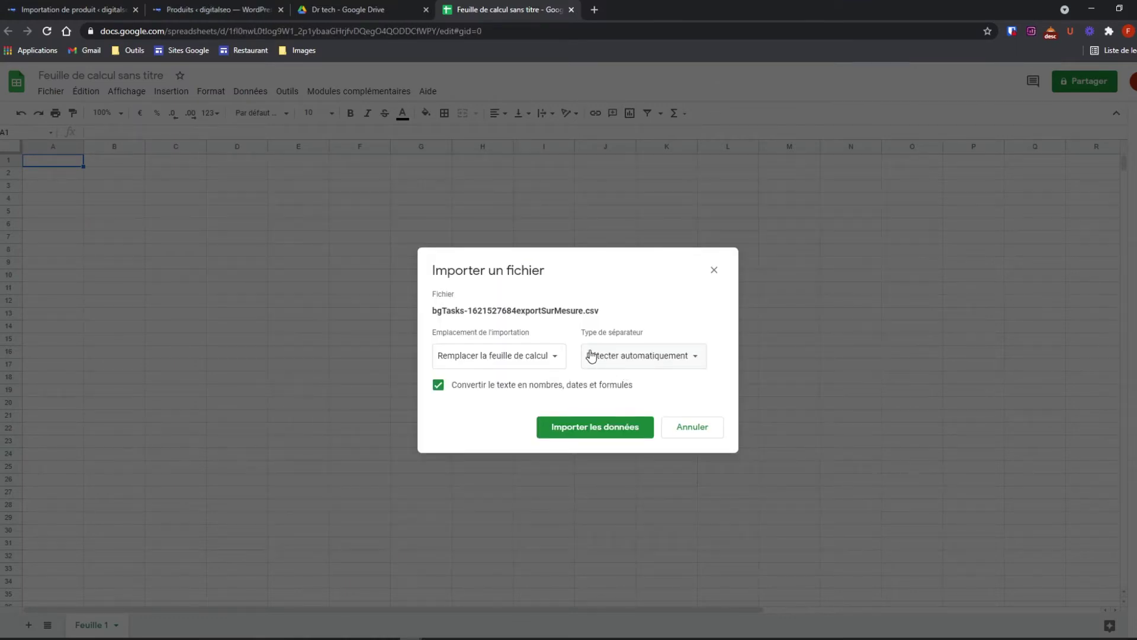
# - Import the CSV data with a custom semicolon separator, replacing the existing spreadsheet
pyautogui.click(619, 360)
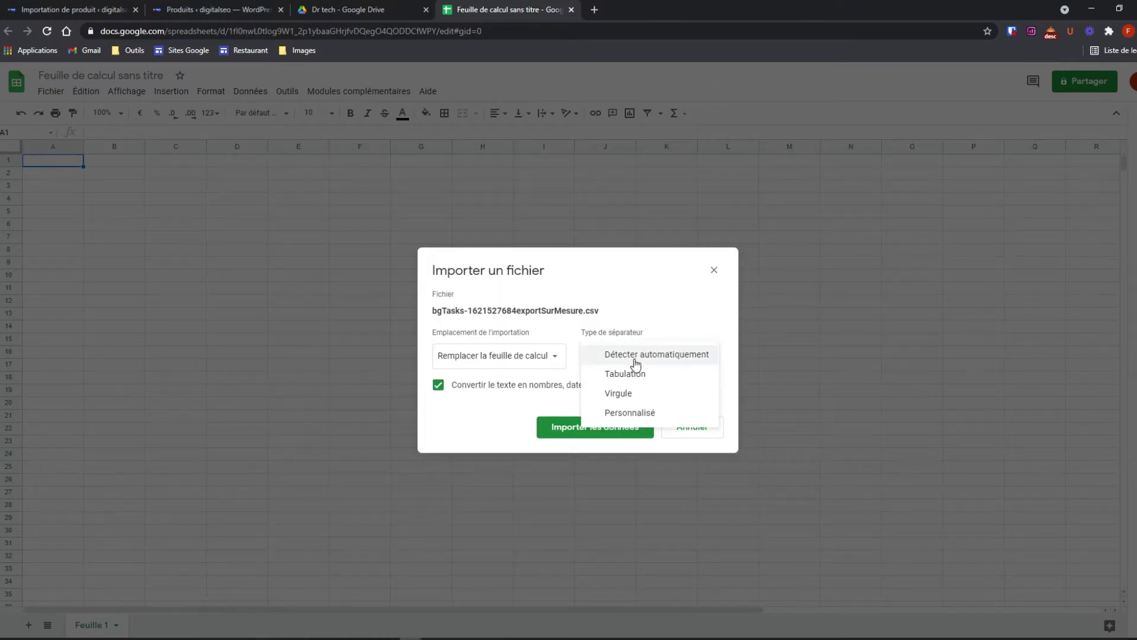
pyautogui.click(631, 414)
pyautogui.click(448, 398)
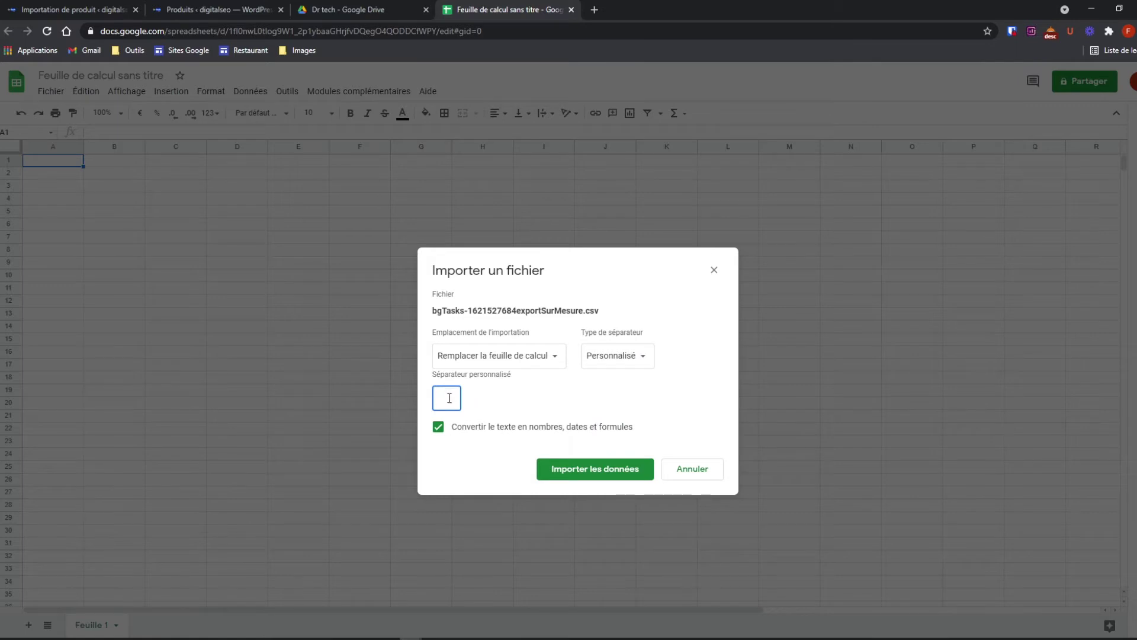
pyautogui.write(';')
pyautogui.click(512, 358)
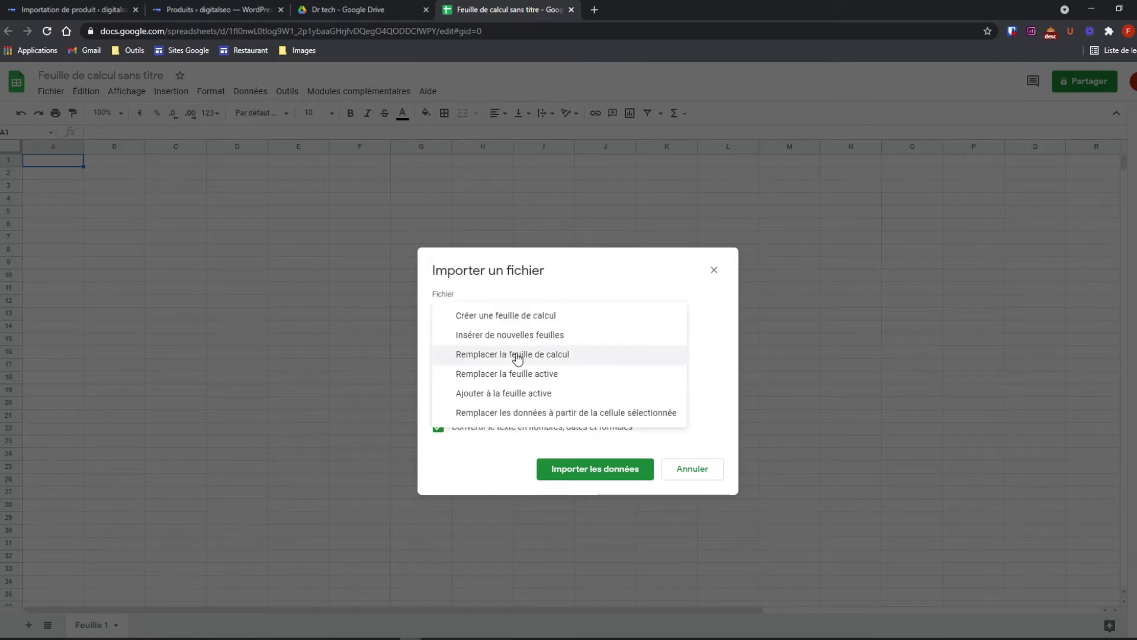
pyautogui.click(573, 280)
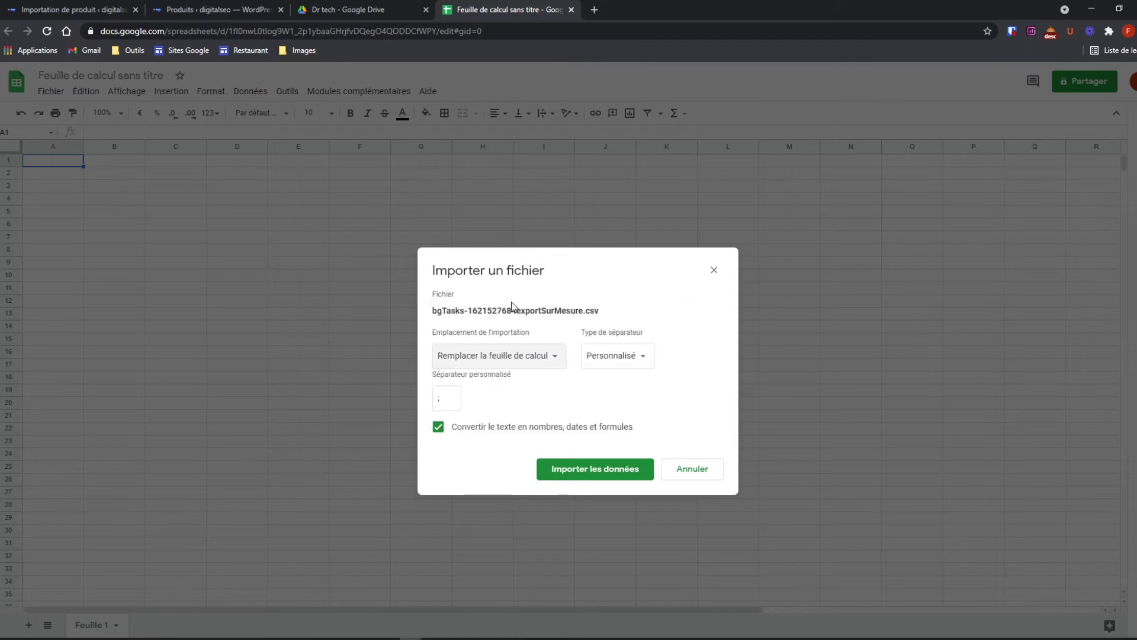
pyautogui.click(587, 471)
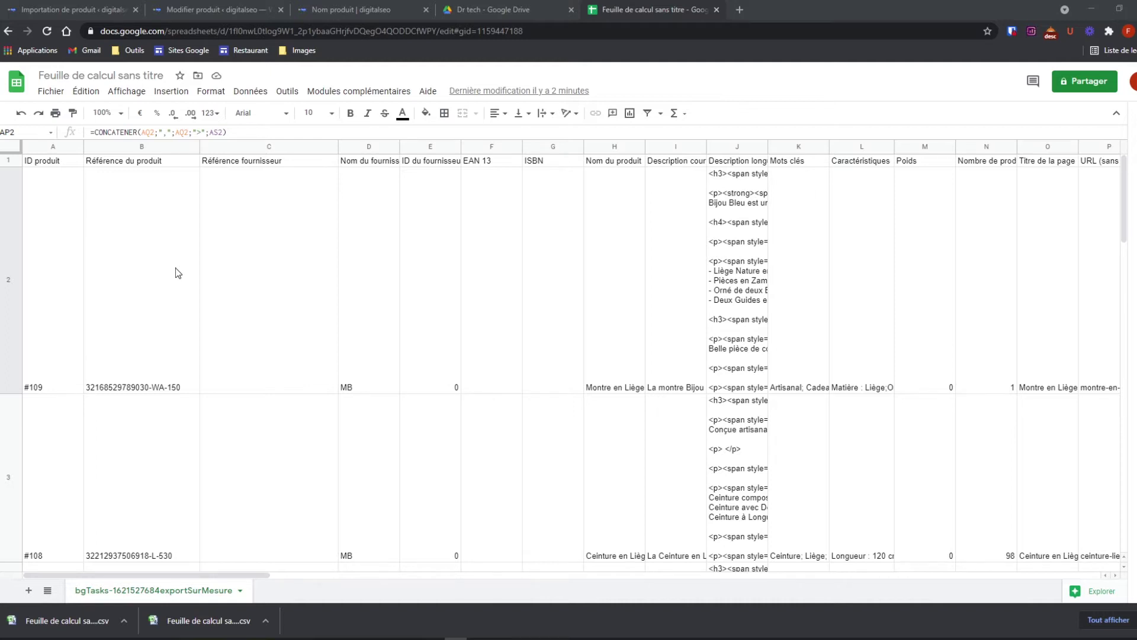
# - Review the imported header row and slightly narrow the Référence fournisseur column
pyautogui.click(142, 160)
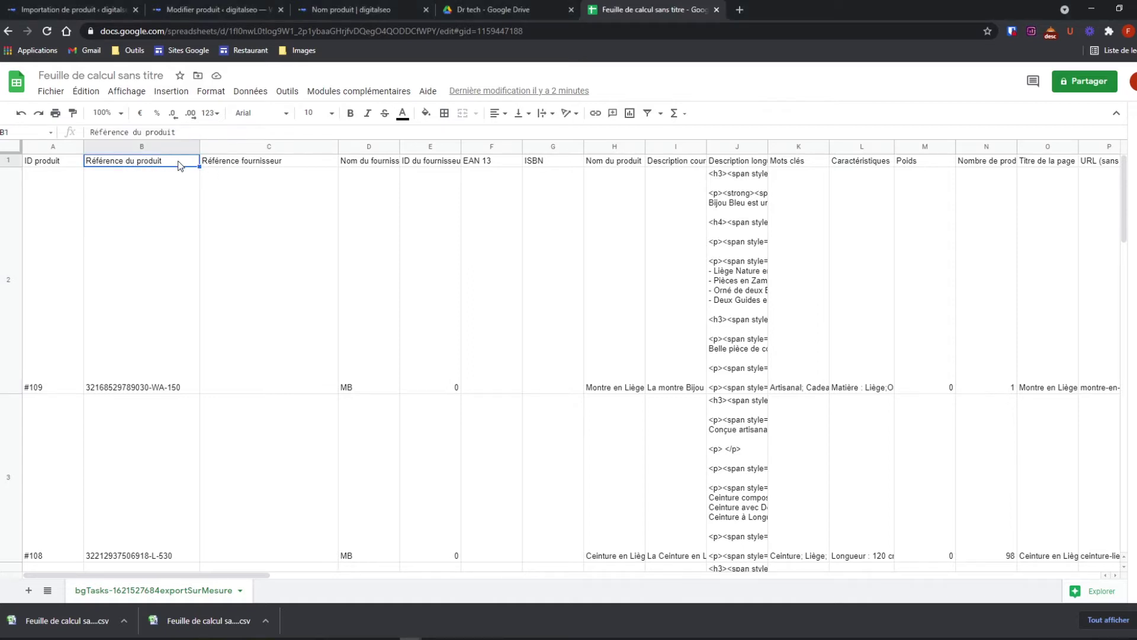
pyautogui.click(273, 173)
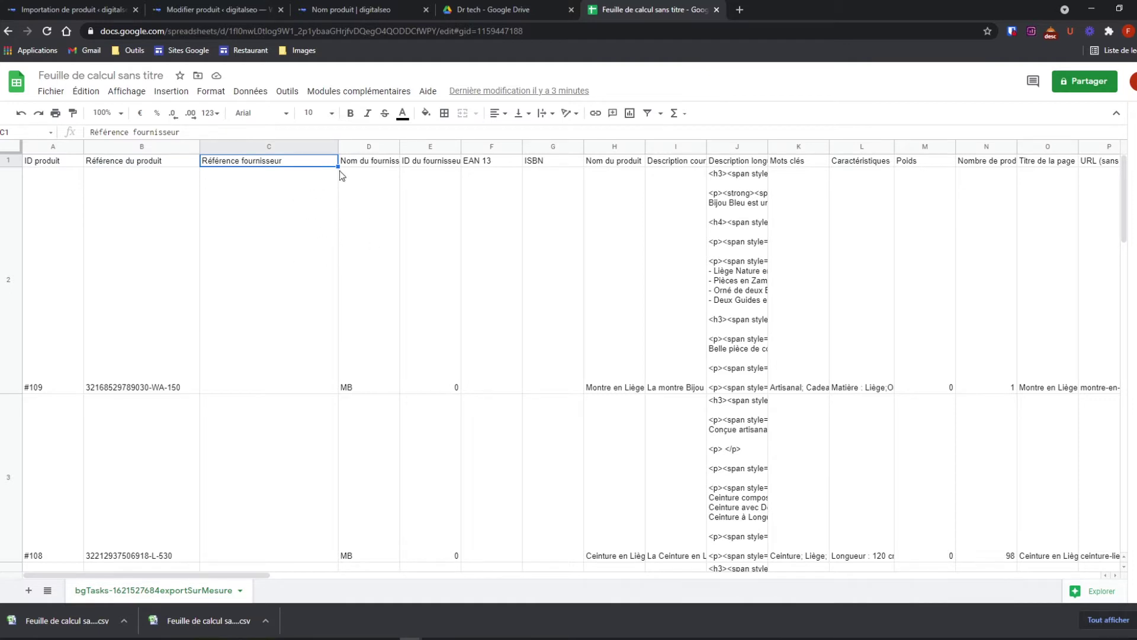
pyautogui.moveTo(338, 146); pyautogui.dragTo(331, 145)
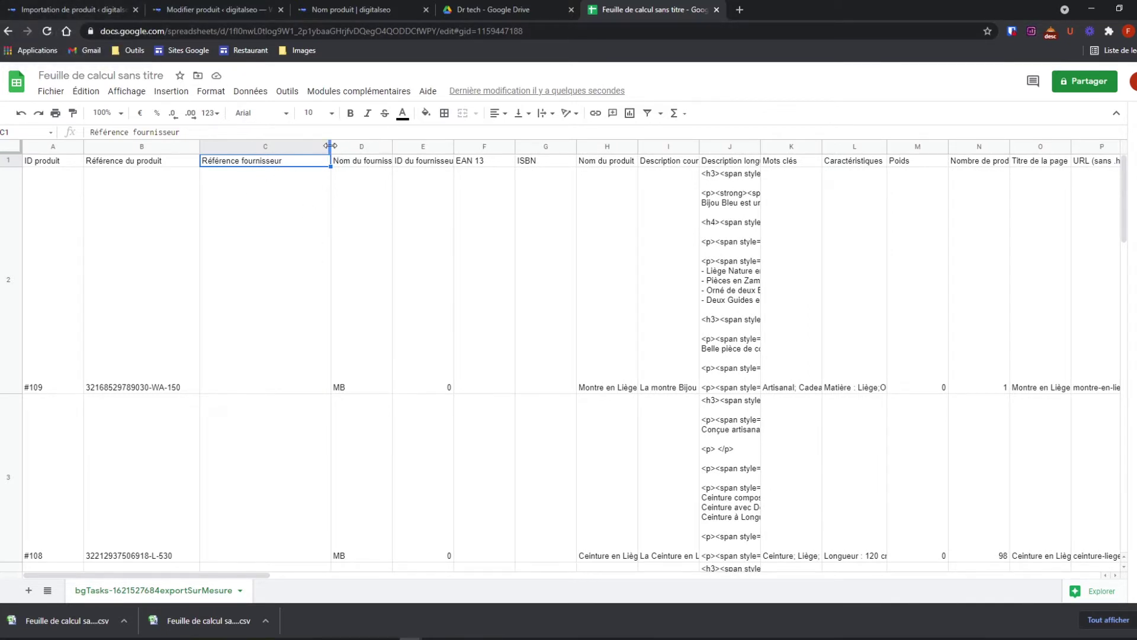
pyautogui.moveTo(330, 145); pyautogui.dragTo(319, 146)
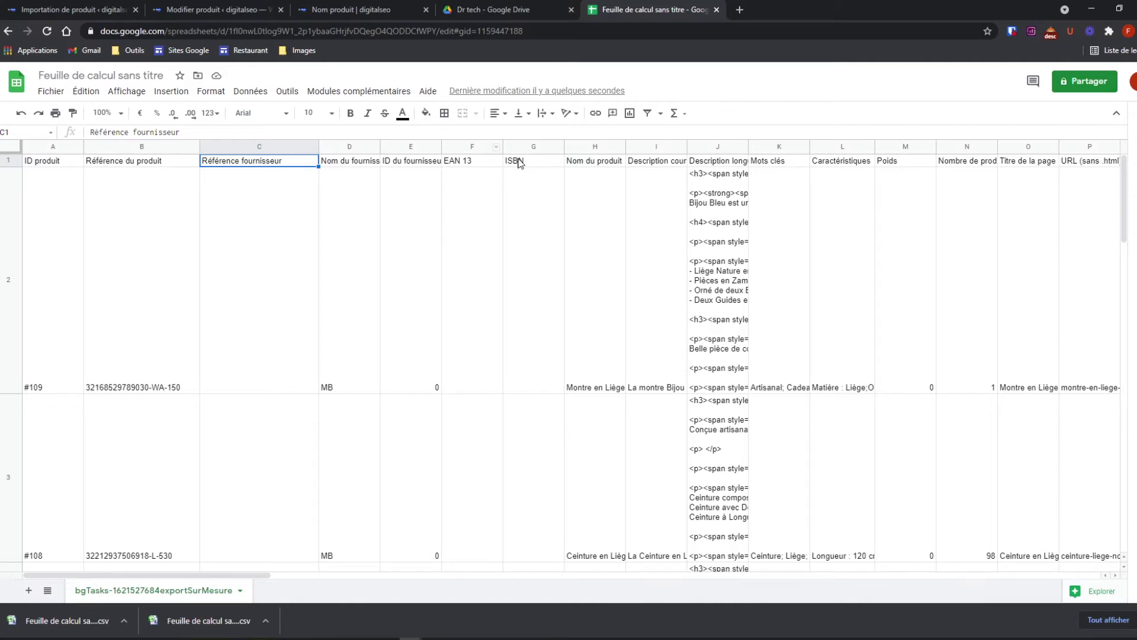
pyautogui.scroll(-5, 521, 336)
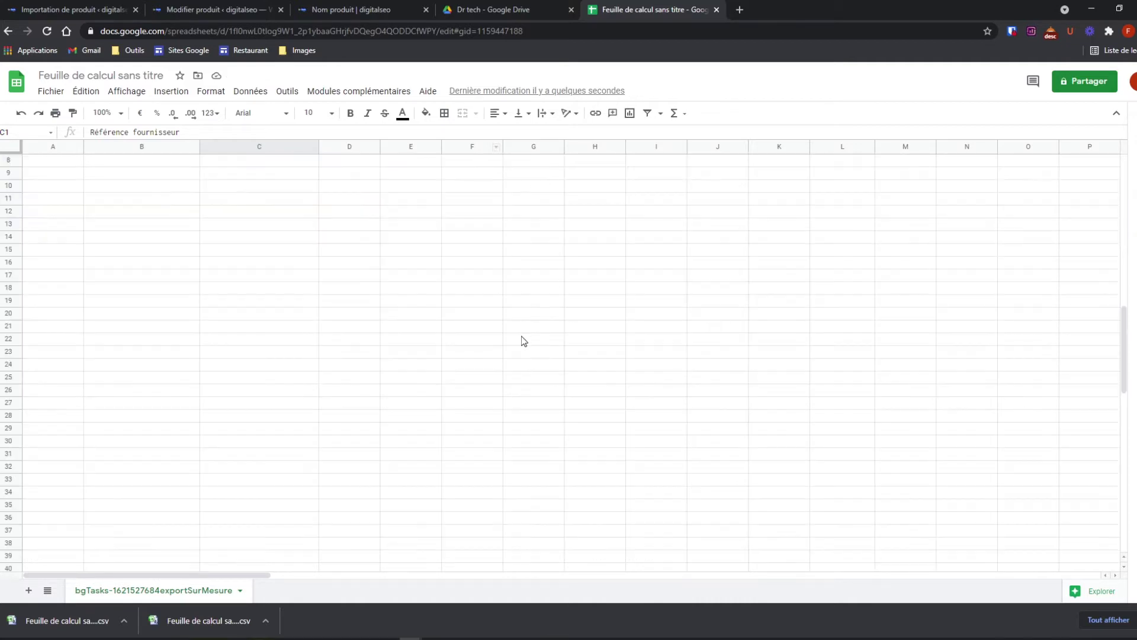
pyautogui.scroll(5, 524, 358)
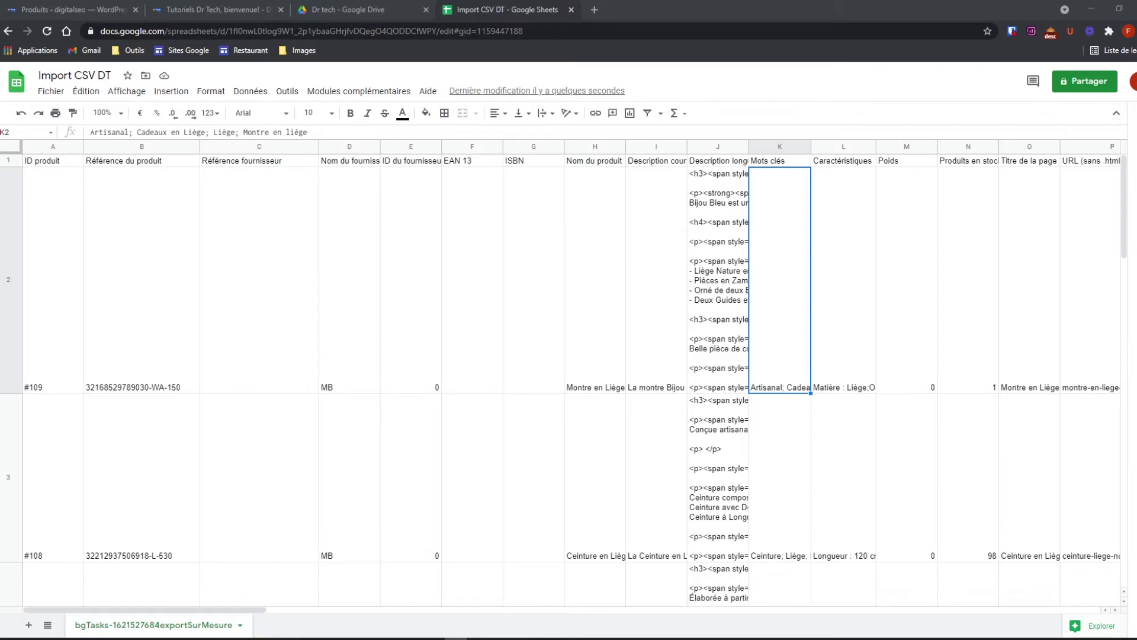
# - Insert a column directly before Mots clés and give it the header "ETIQUETTES DT"
pyautogui.click(777, 145)
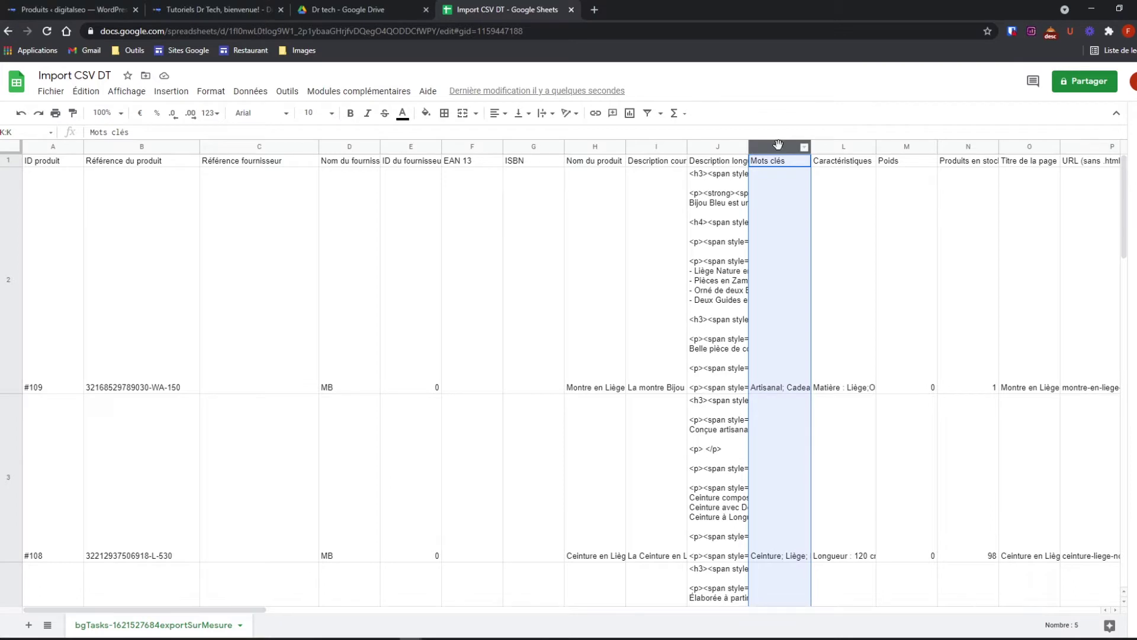
pyautogui.rightClick(778, 145)
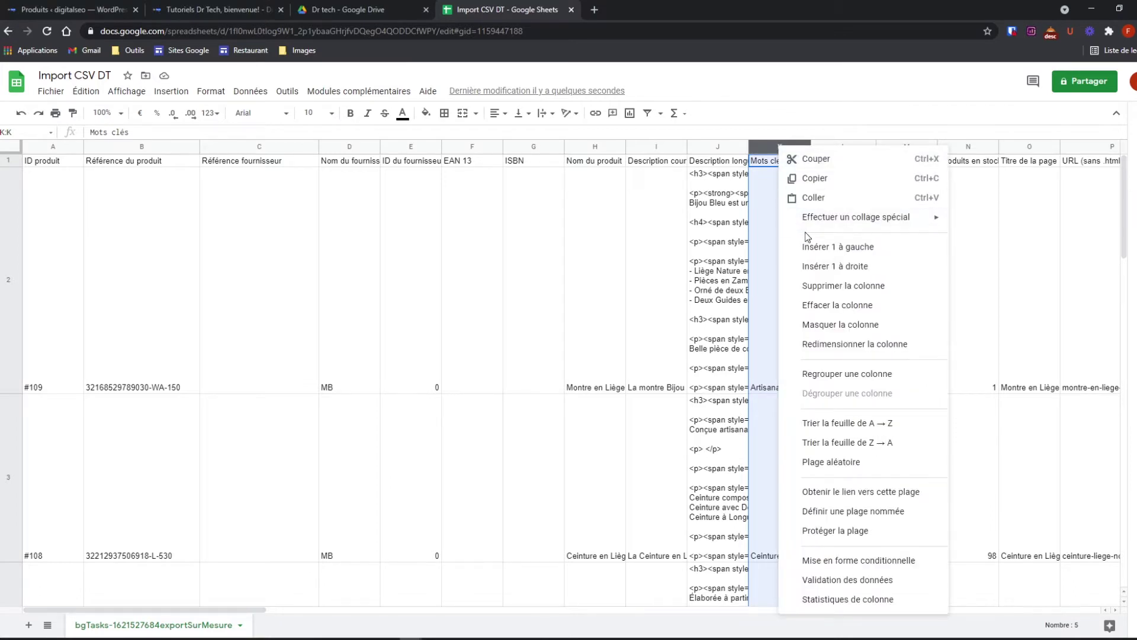
pyautogui.click(813, 247)
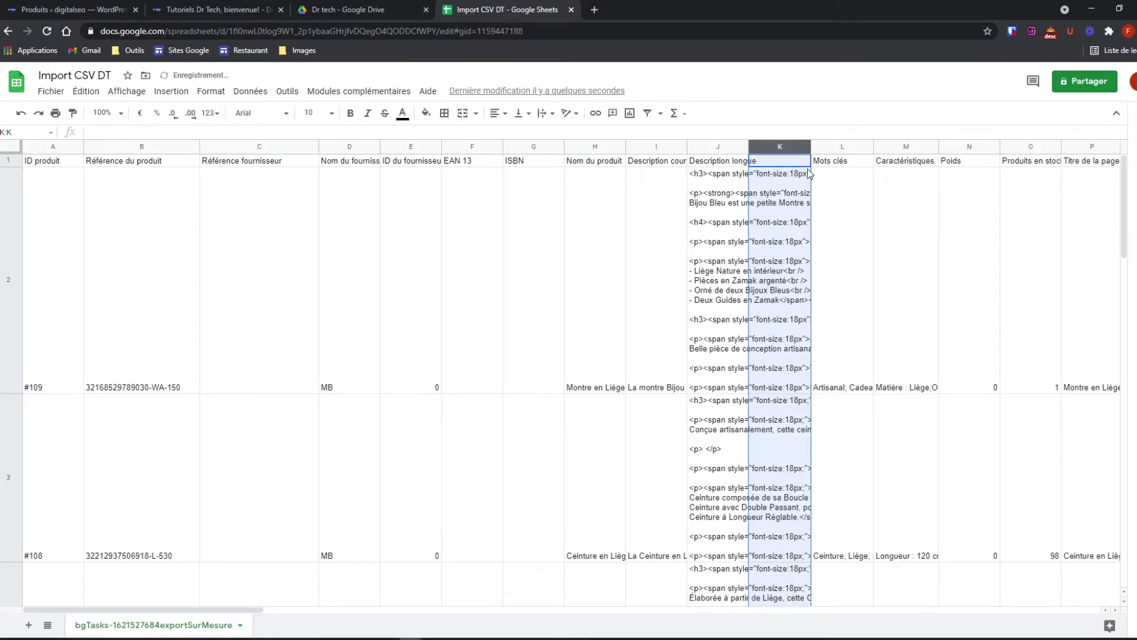
pyautogui.click(789, 160)
pyautogui.doubleClick(789, 160)
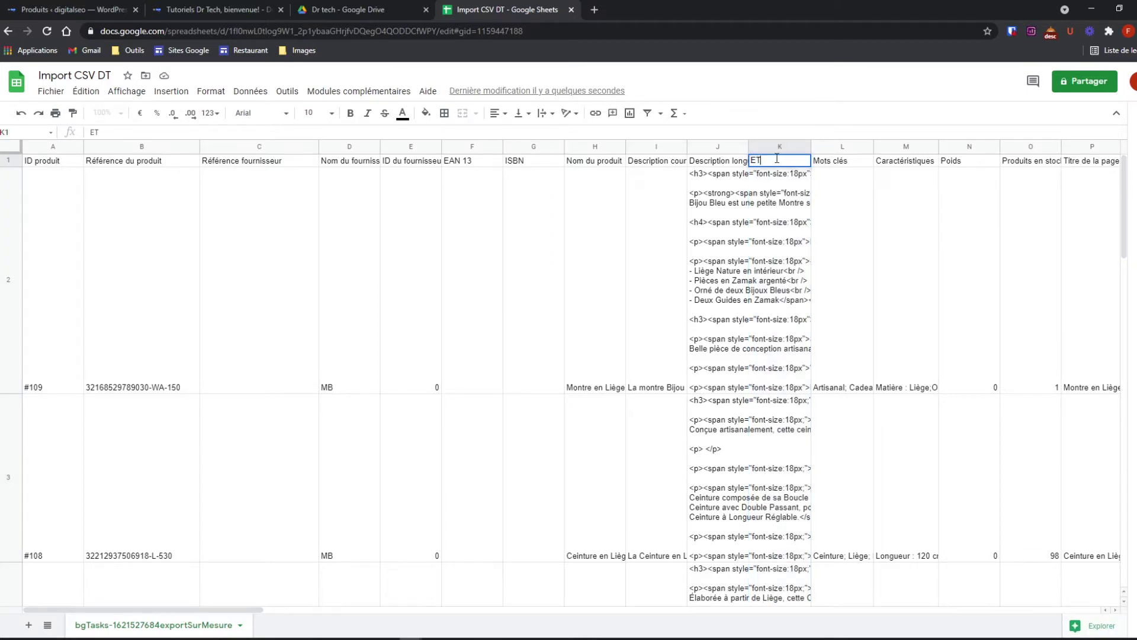
pyautogui.write('ETIQUETTES DT')
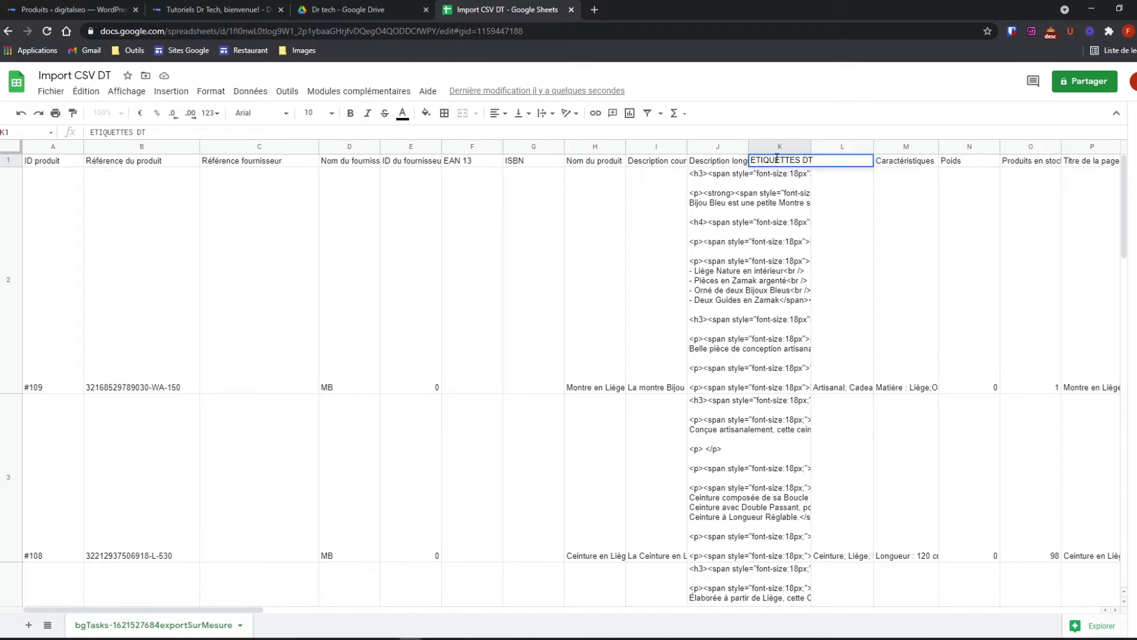
pyautogui.press('Return')
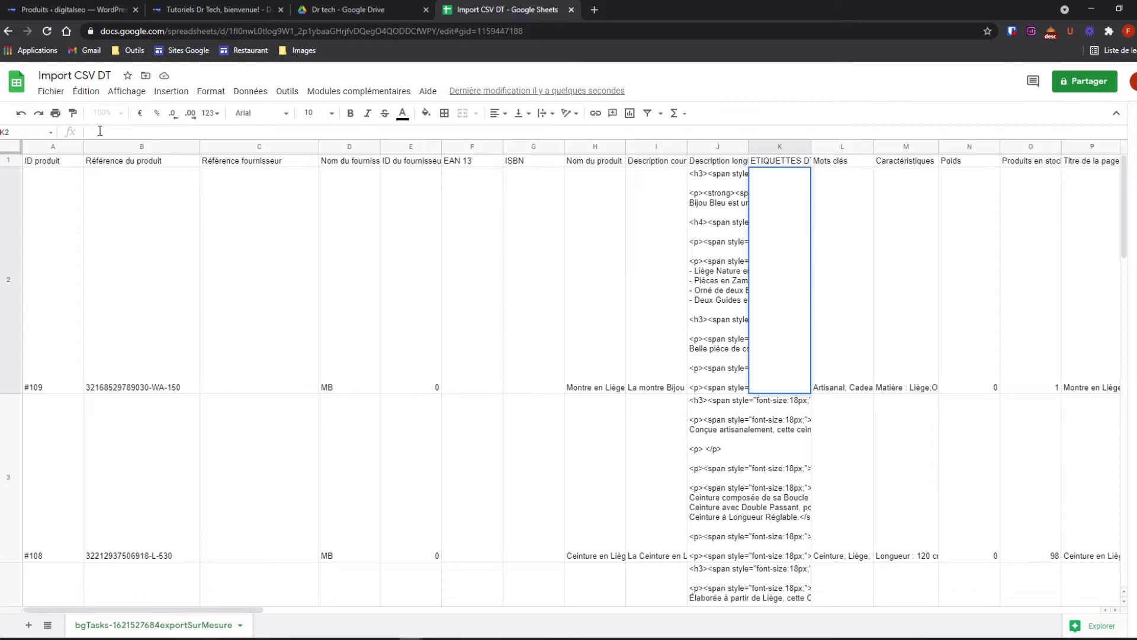
# - Enter =SUBSTITUE(L2;";";",") in cell K2 to replace the semicolons in the Mots clés text with commas
pyautogui.write('=')
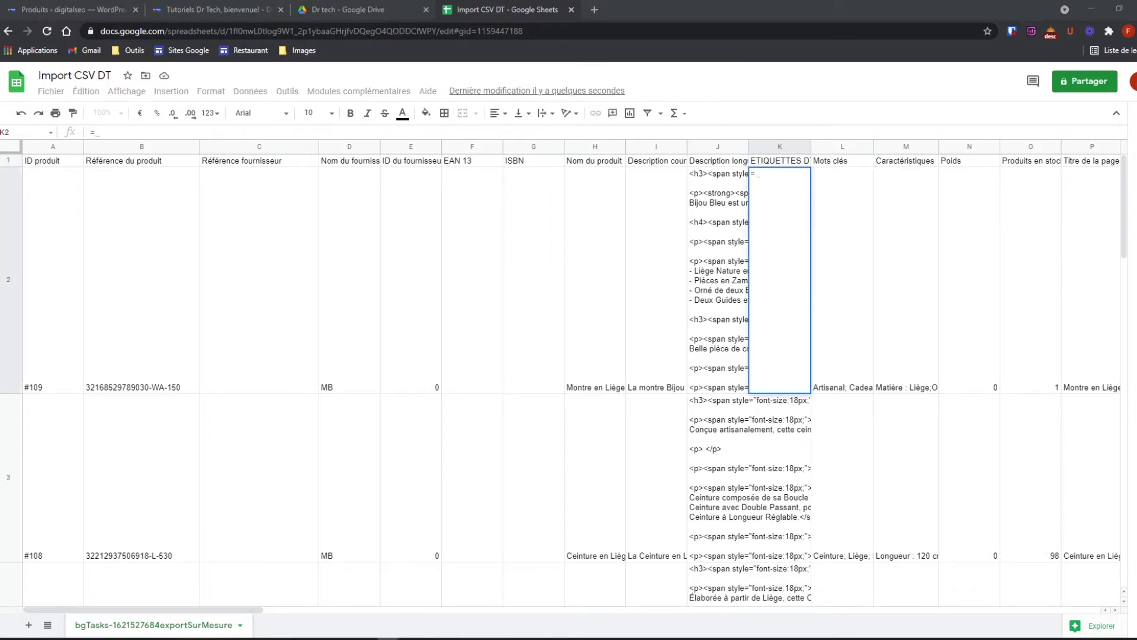
pyautogui.click(136, 131)
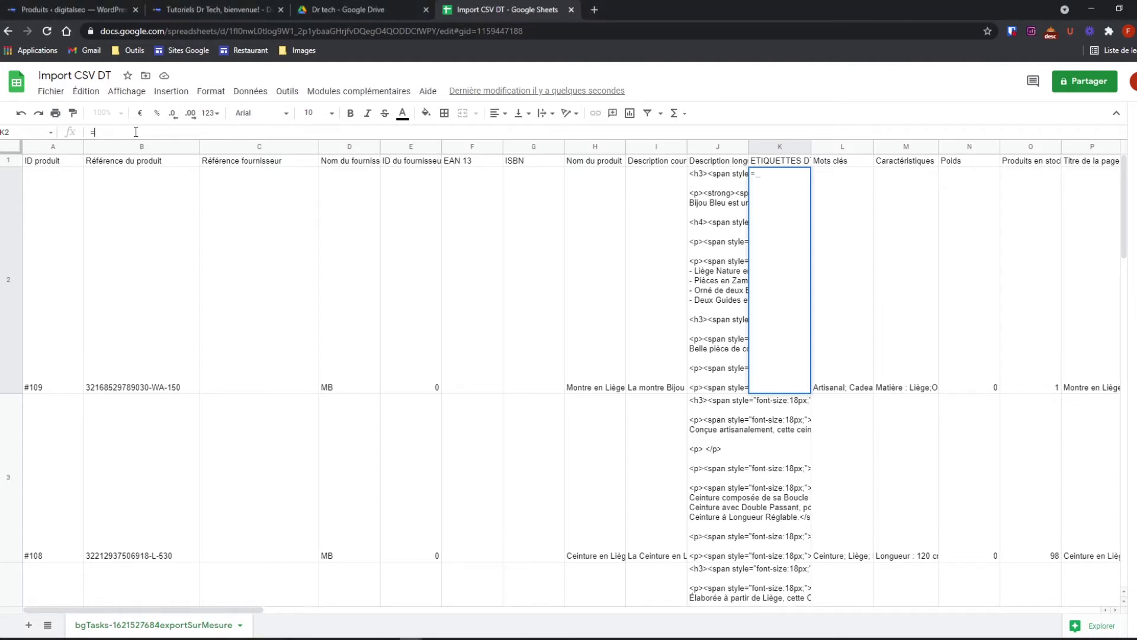
pyautogui.write('sub')
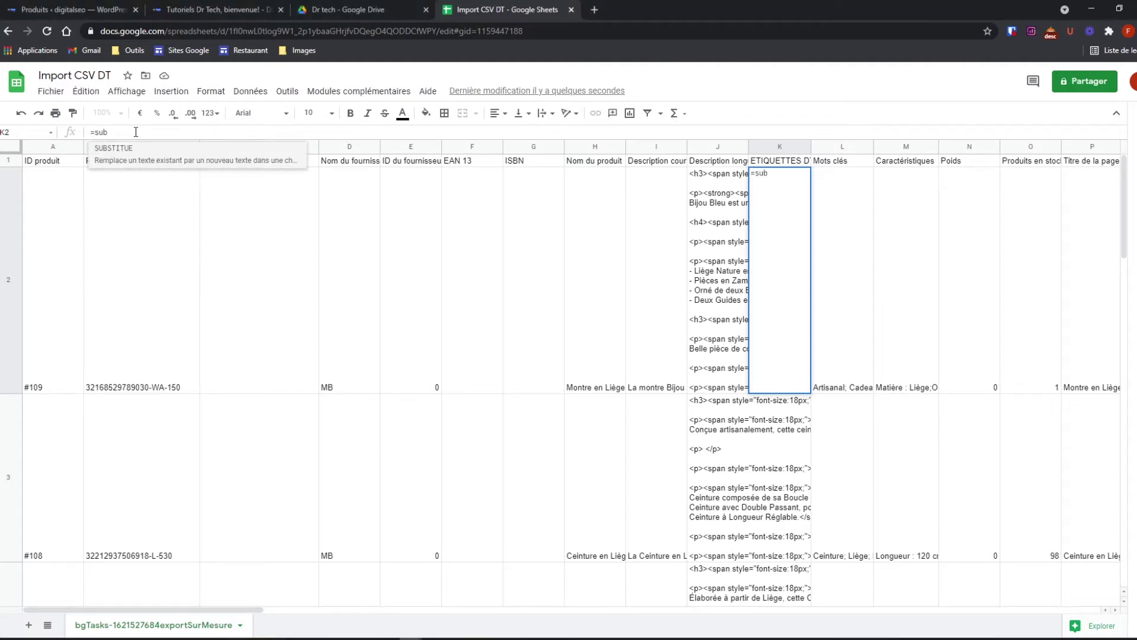
pyautogui.click(147, 157)
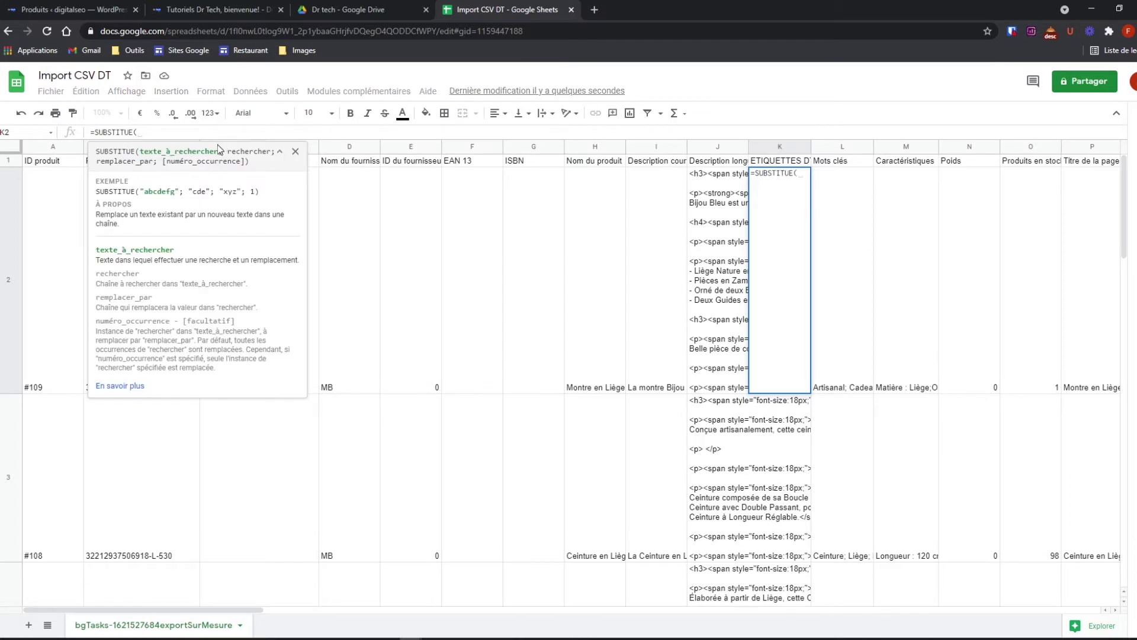
pyautogui.click(832, 195)
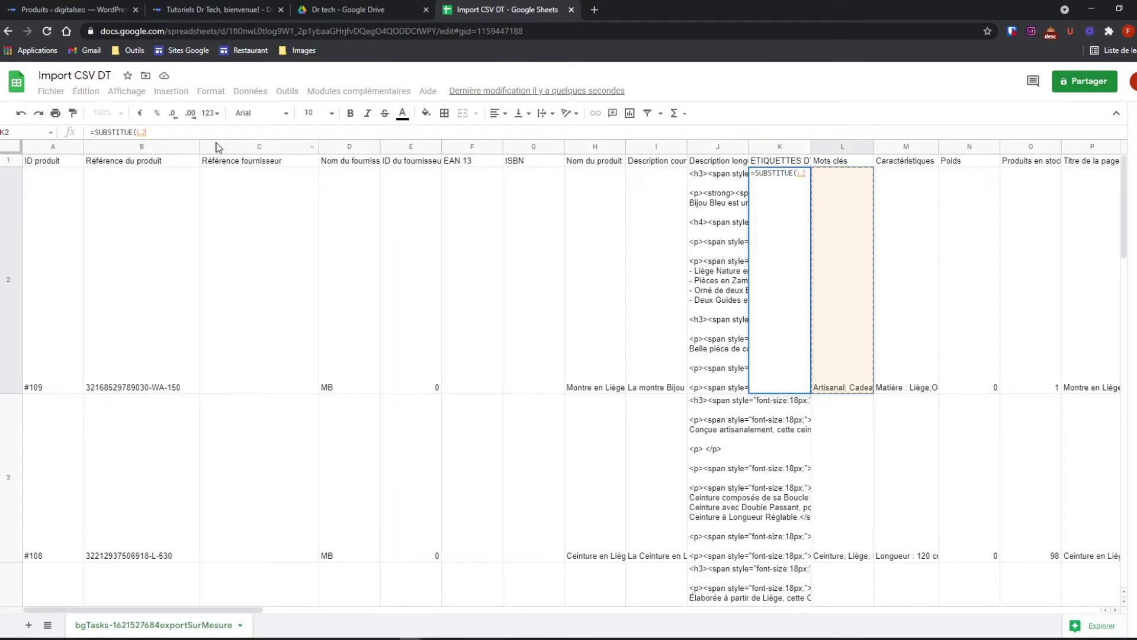
pyautogui.write(';')
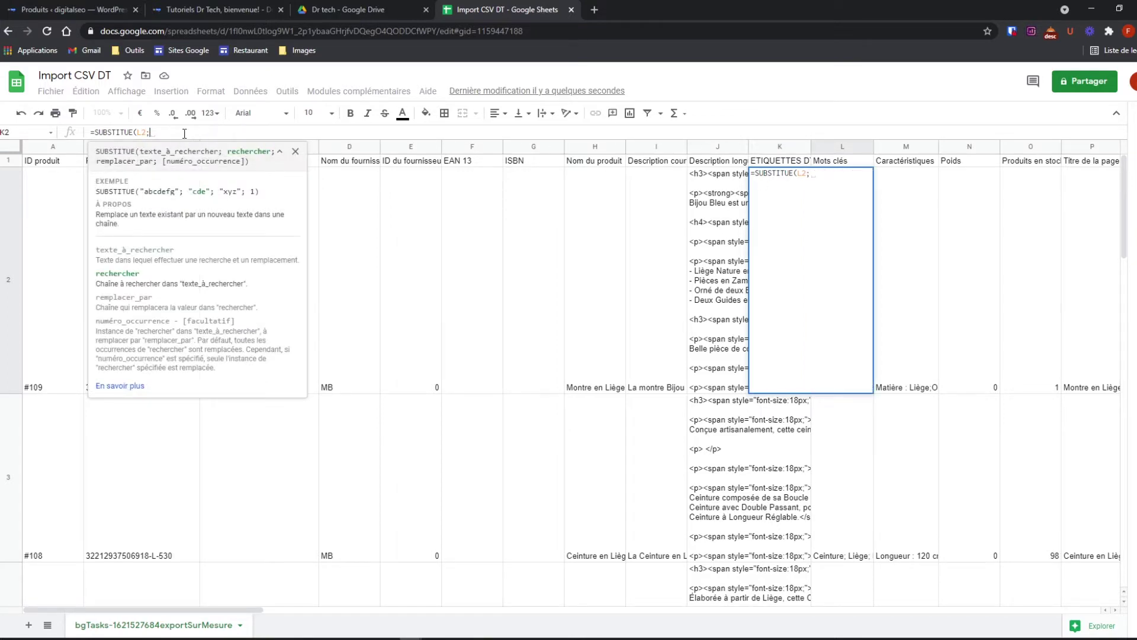
pyautogui.write('""')
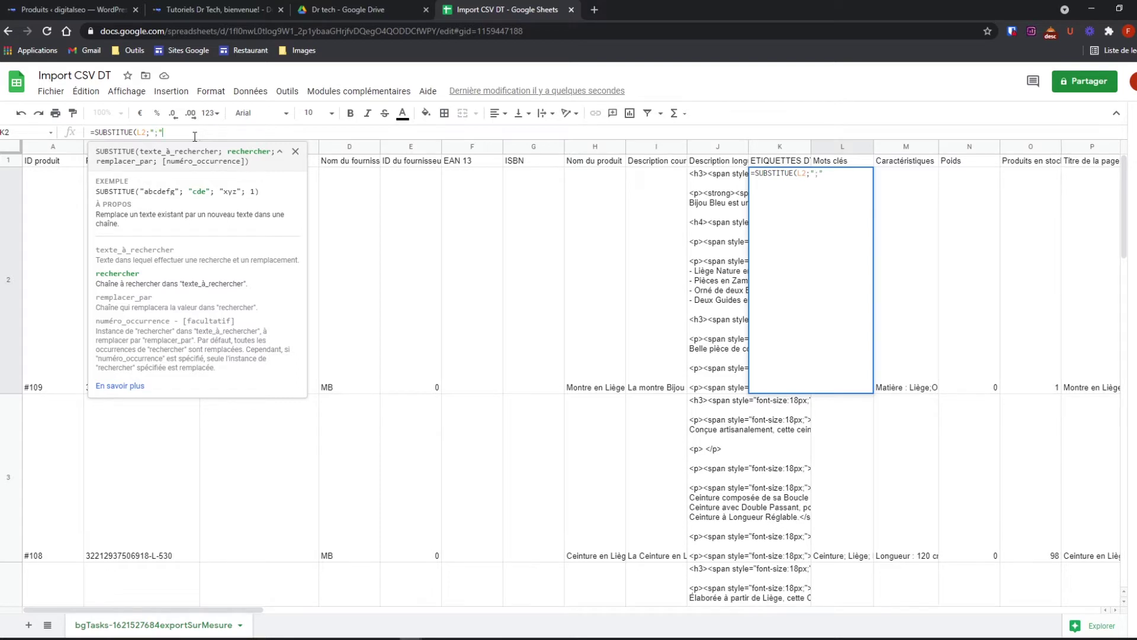
pyautogui.write(';')
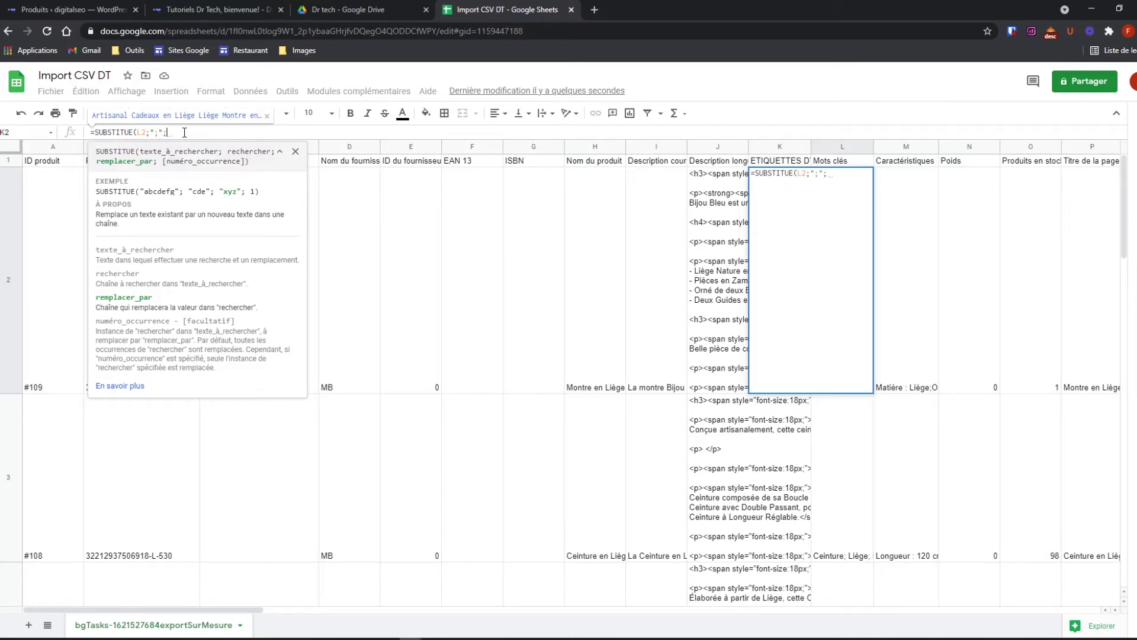
pyautogui.write('""')
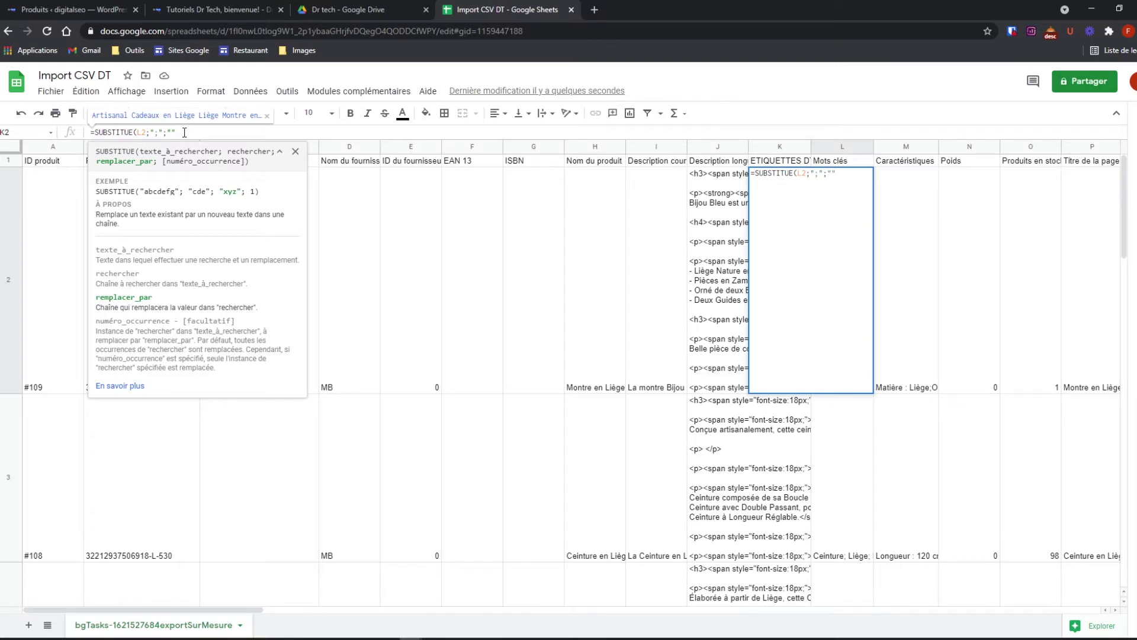
pyautogui.write(',")')
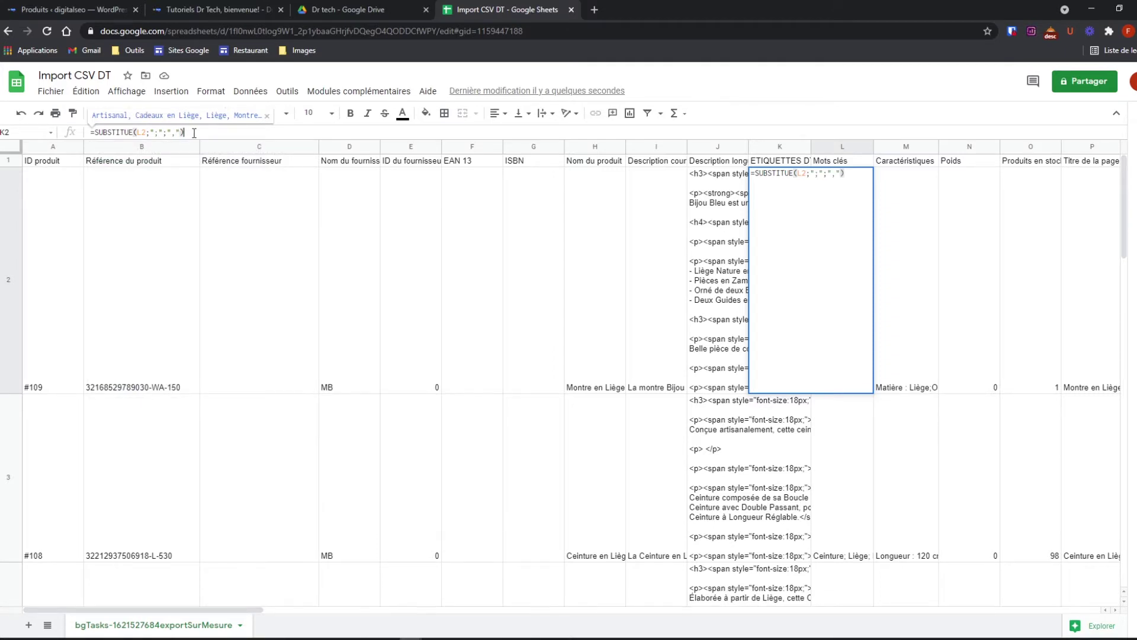
pyautogui.press('Return')
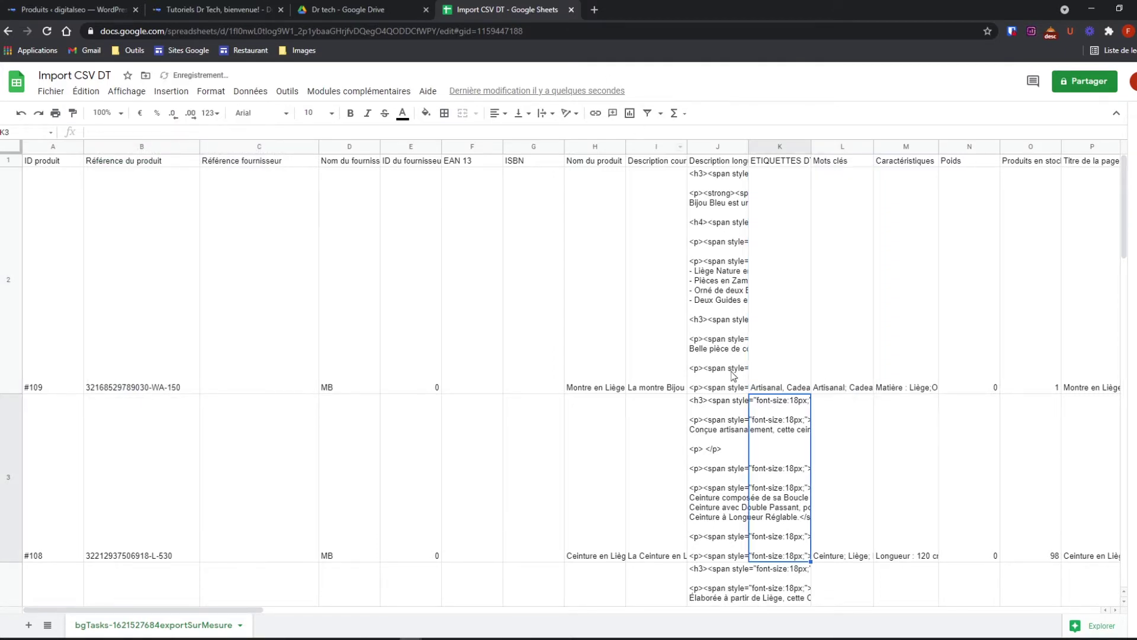
# - Compare L2 with K2, then fill the K2 formula down through K5
pyautogui.click(842, 391)
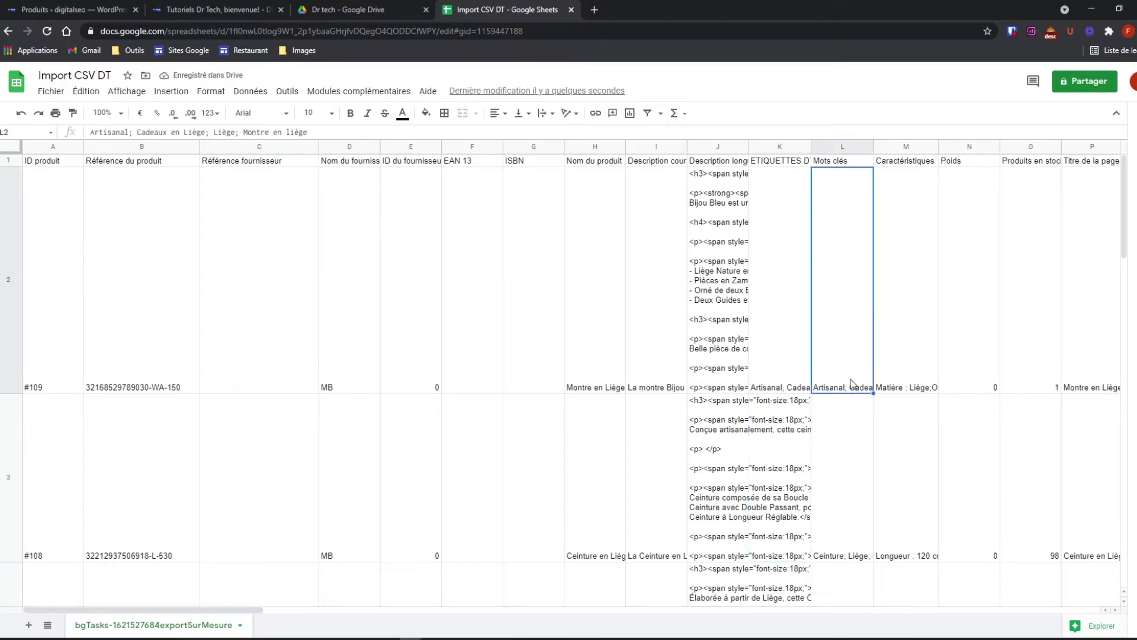
pyautogui.click(794, 389)
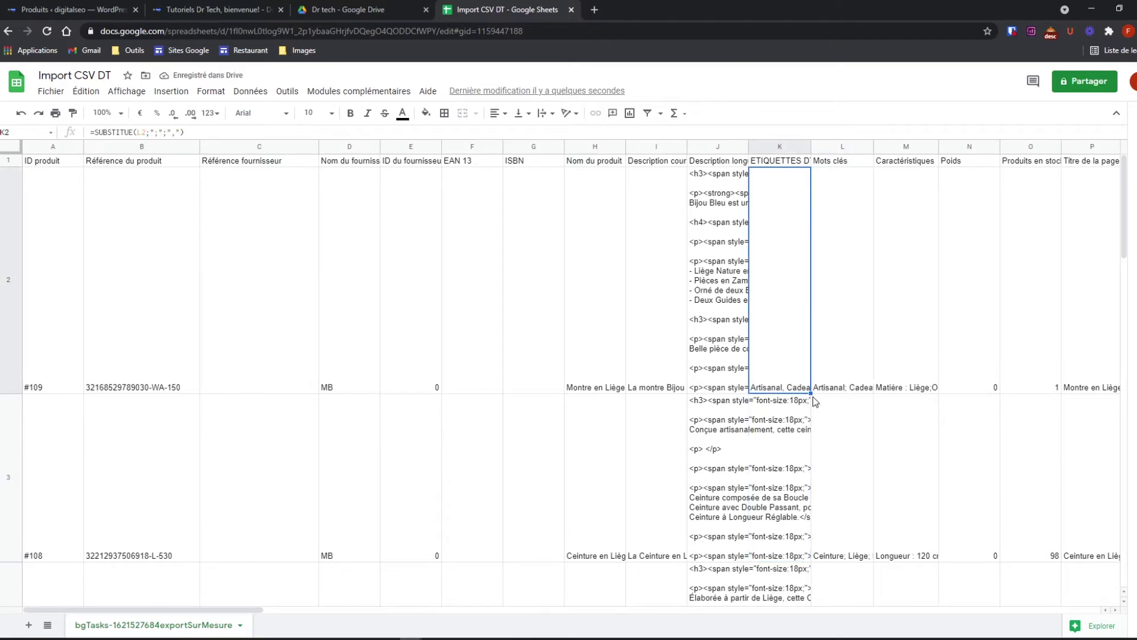
pyautogui.moveTo(813, 394); pyautogui.dragTo(798, 284)
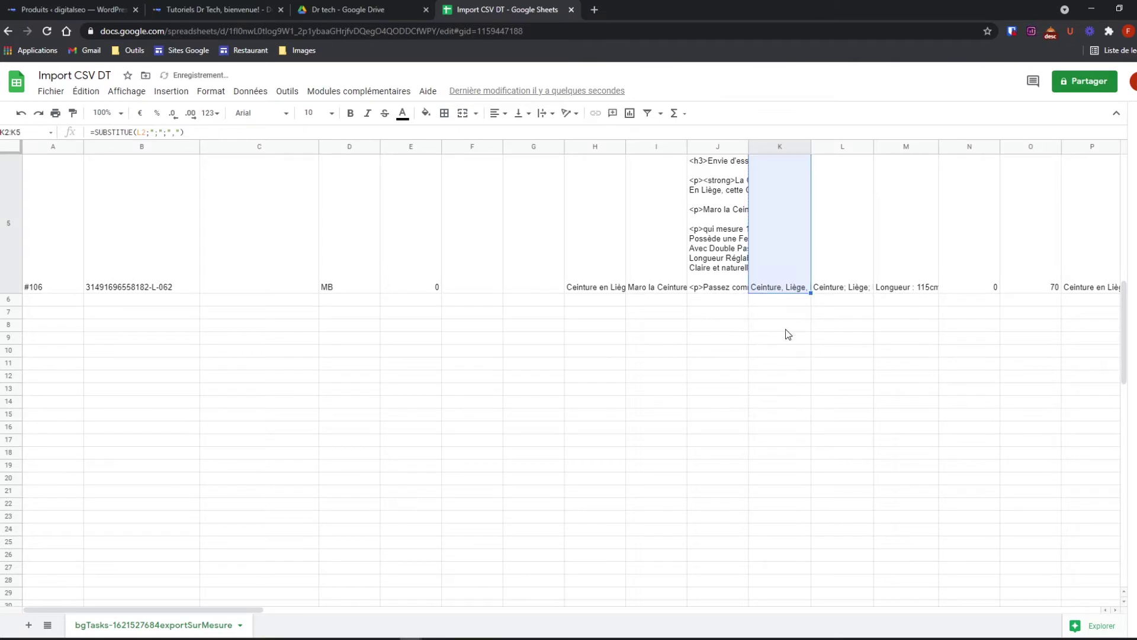
pyautogui.scroll(3, 803, 414)
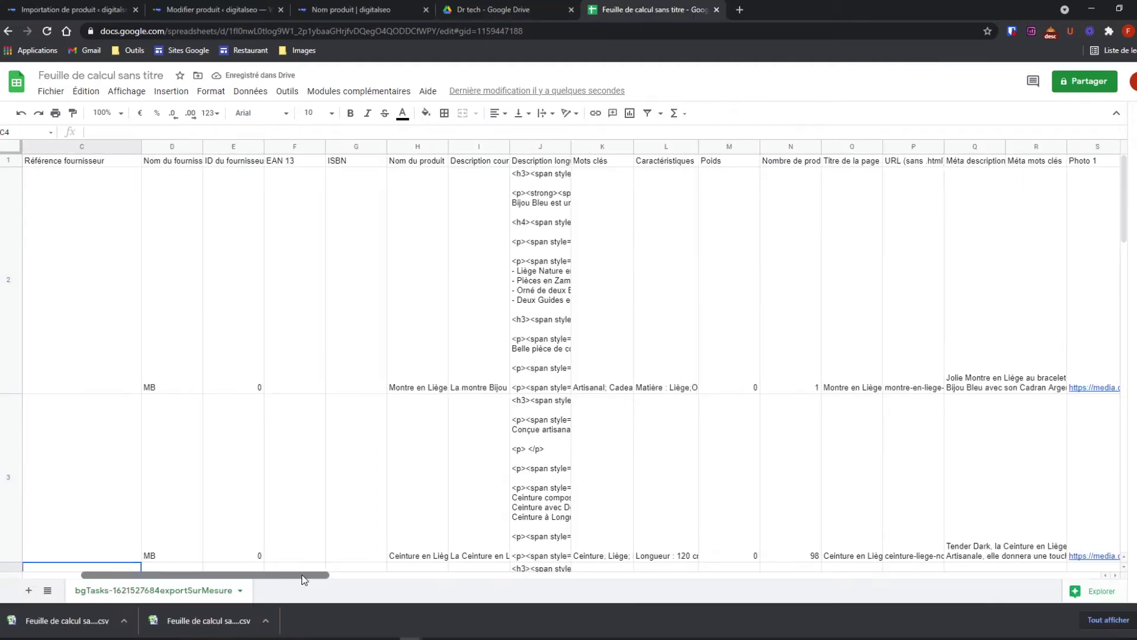
# - Shorten the stock count column header in N1 to "Produits en stock"
pyautogui.moveTo(303, 579); pyautogui.dragTo(389, 568)
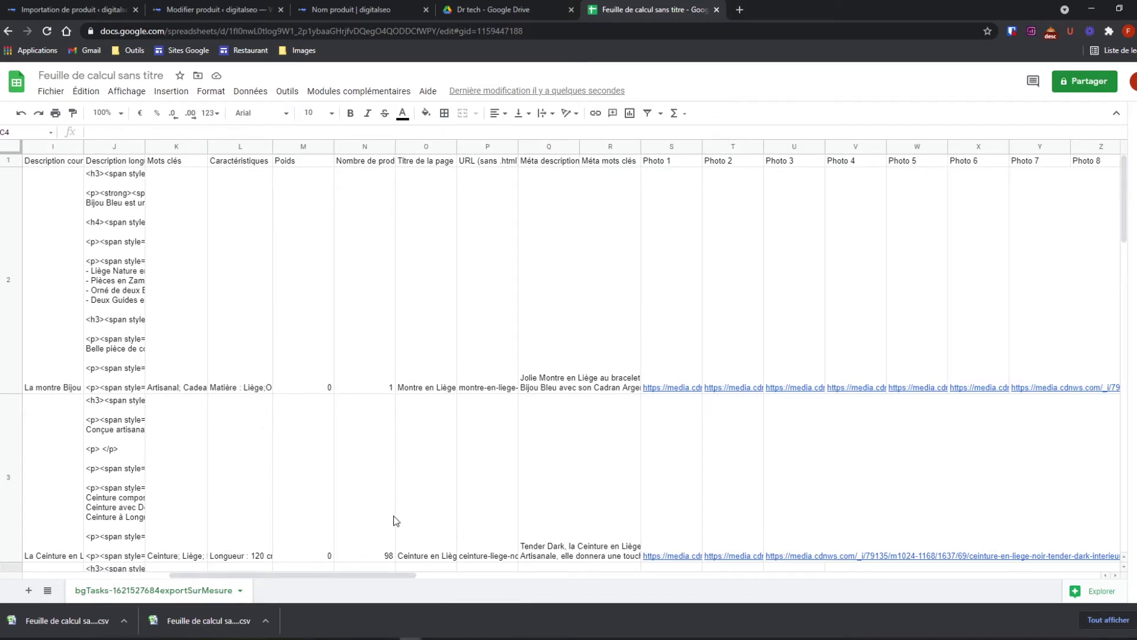
pyautogui.scroll(-2, 396, 521)
pyautogui.scroll(2, 385, 290)
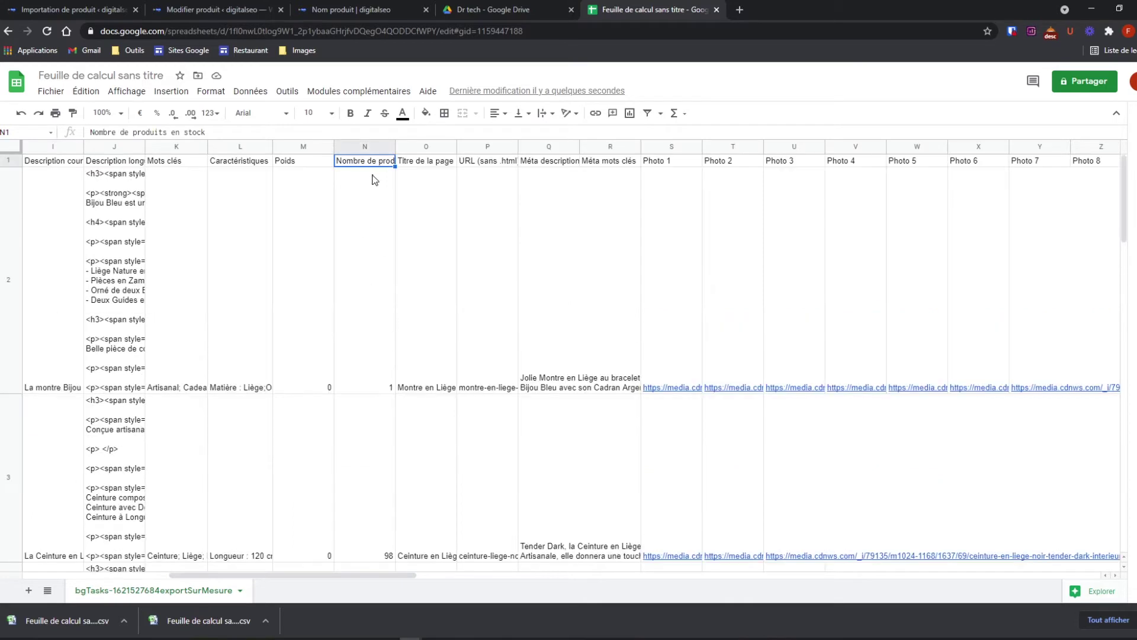
pyautogui.click(389, 163)
pyautogui.doubleClick(375, 163)
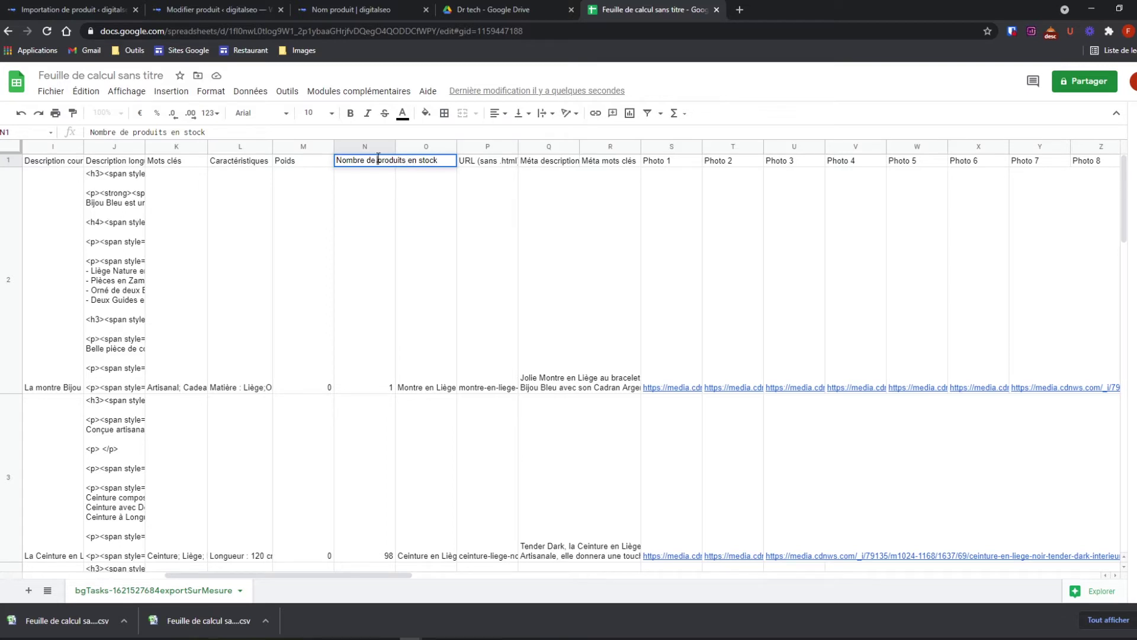
pyautogui.moveTo(378, 158); pyautogui.dragTo(323, 164)
pyautogui.press('BackSpace')
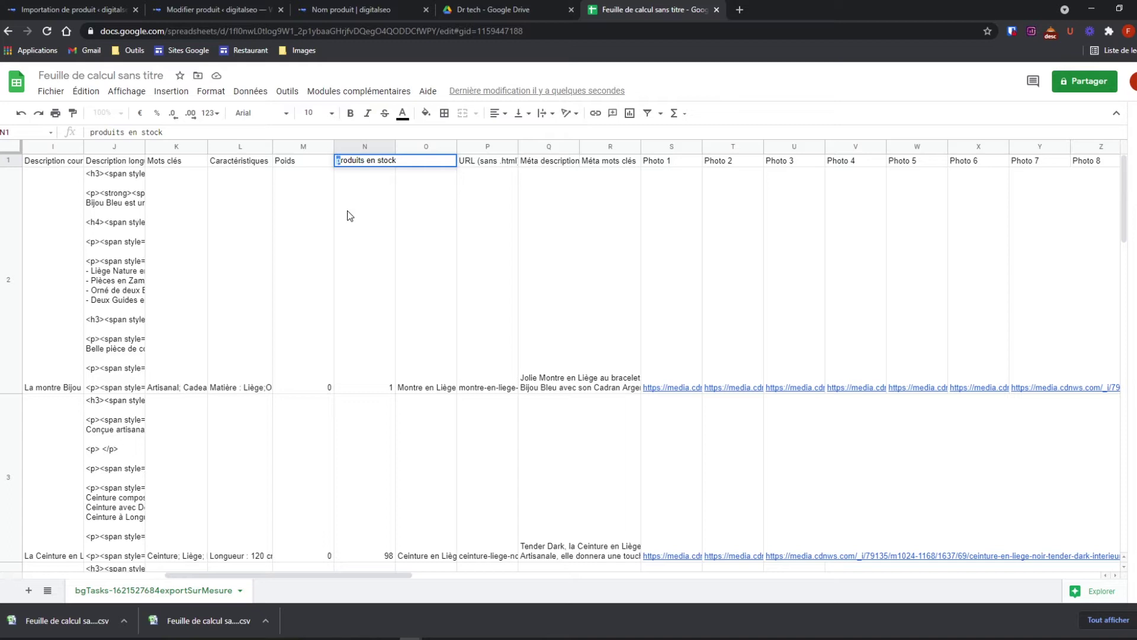
pyautogui.write('P')
pyautogui.press('Return')
# - Widen the URL (sans .html) column until its header and the full product slug in row 2 are readable
pyautogui.click(429, 179)
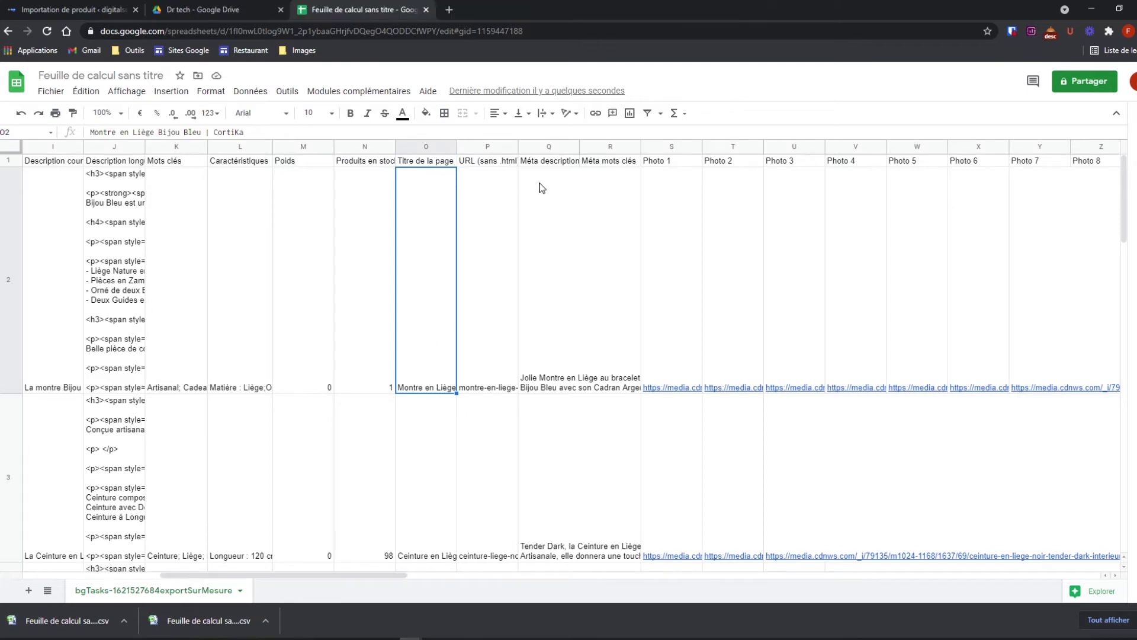
pyautogui.click(489, 376)
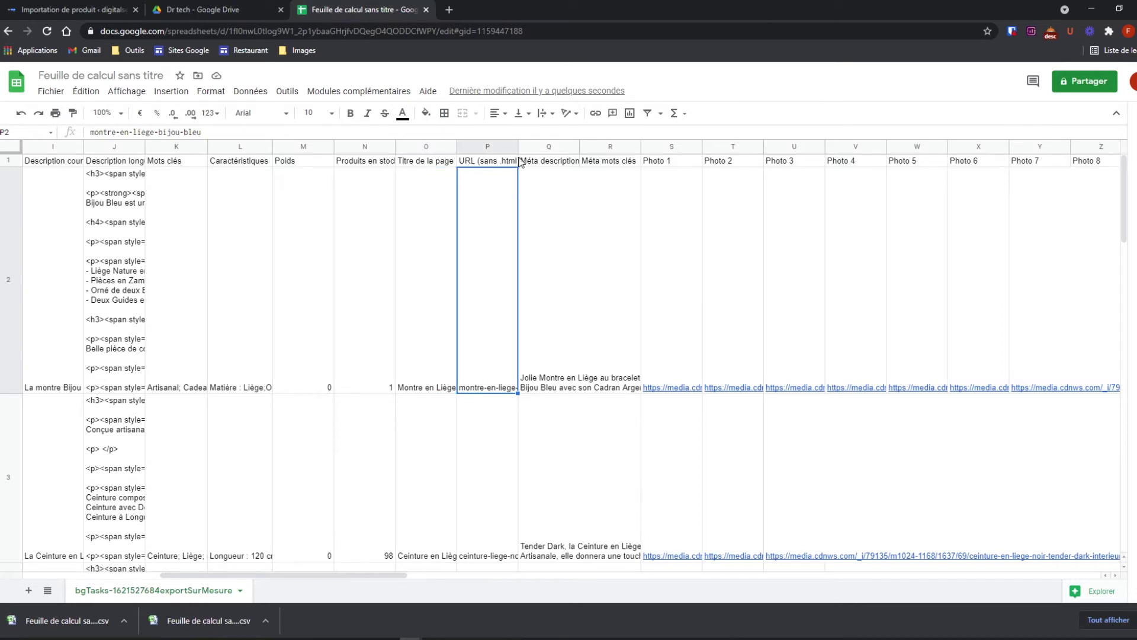
pyautogui.moveTo(517, 146); pyautogui.dragTo(565, 147)
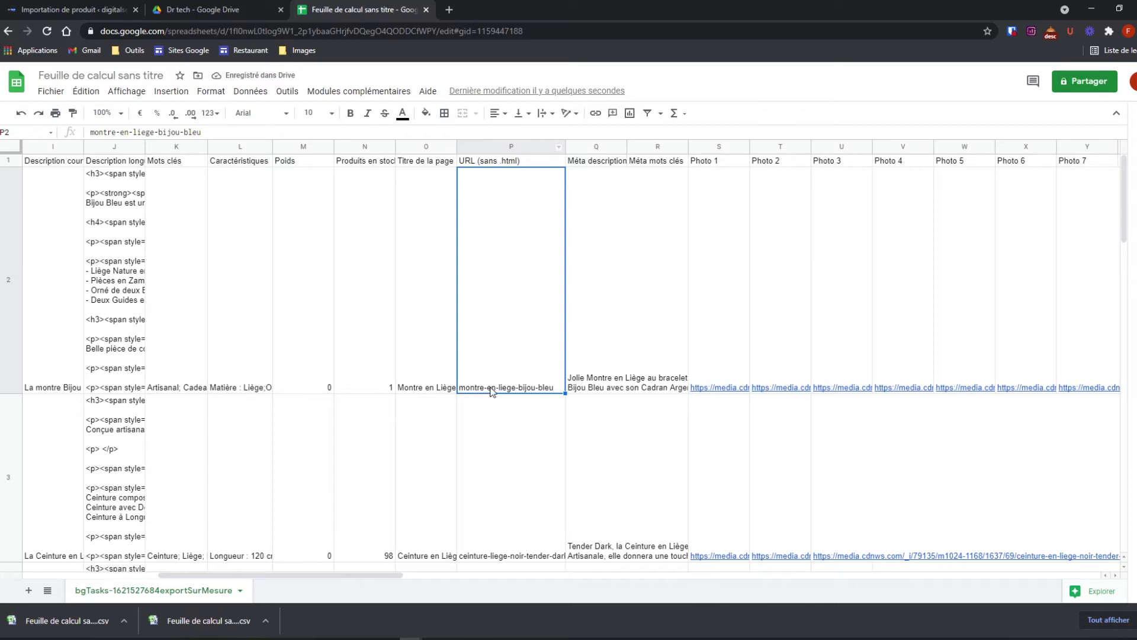
pyautogui.moveTo(565, 146); pyautogui.dragTo(559, 147)
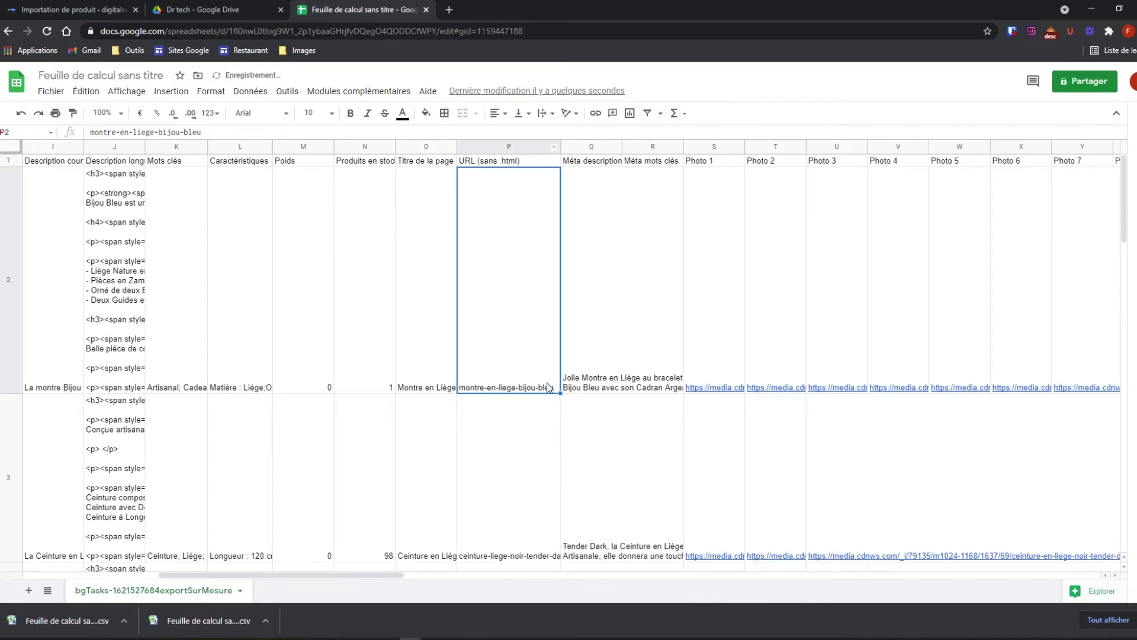
pyautogui.scroll(-4, 507, 446)
pyautogui.scroll(4, 508, 447)
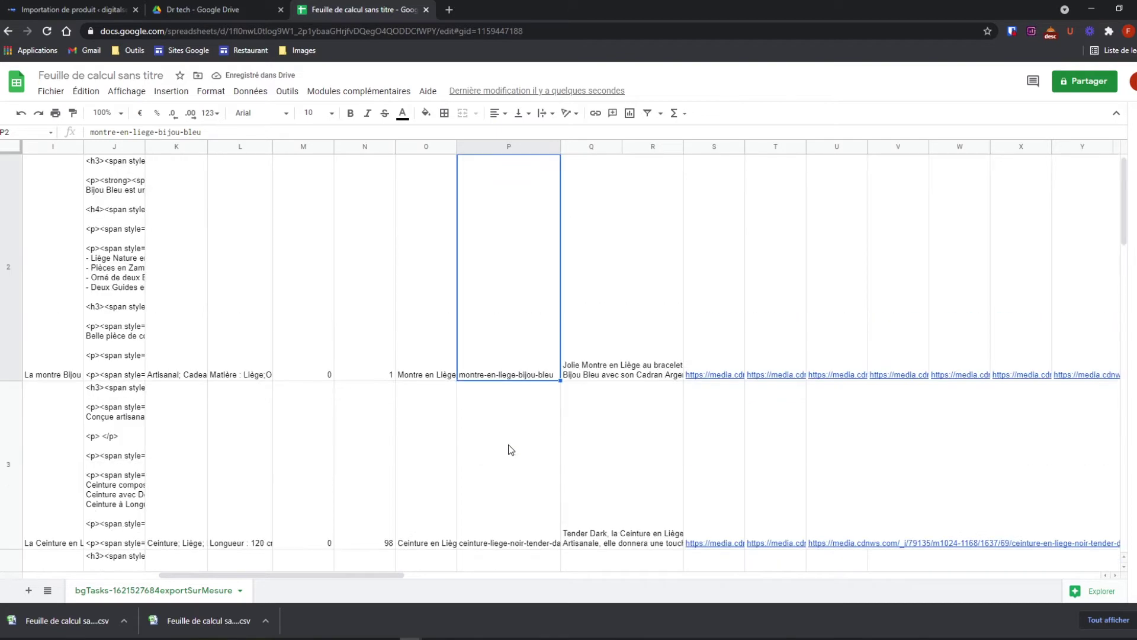
# - Check the CSV column mapping on the WordPress product import page and return to the Google Sheets spreadsheet
pyautogui.click(108, 8)
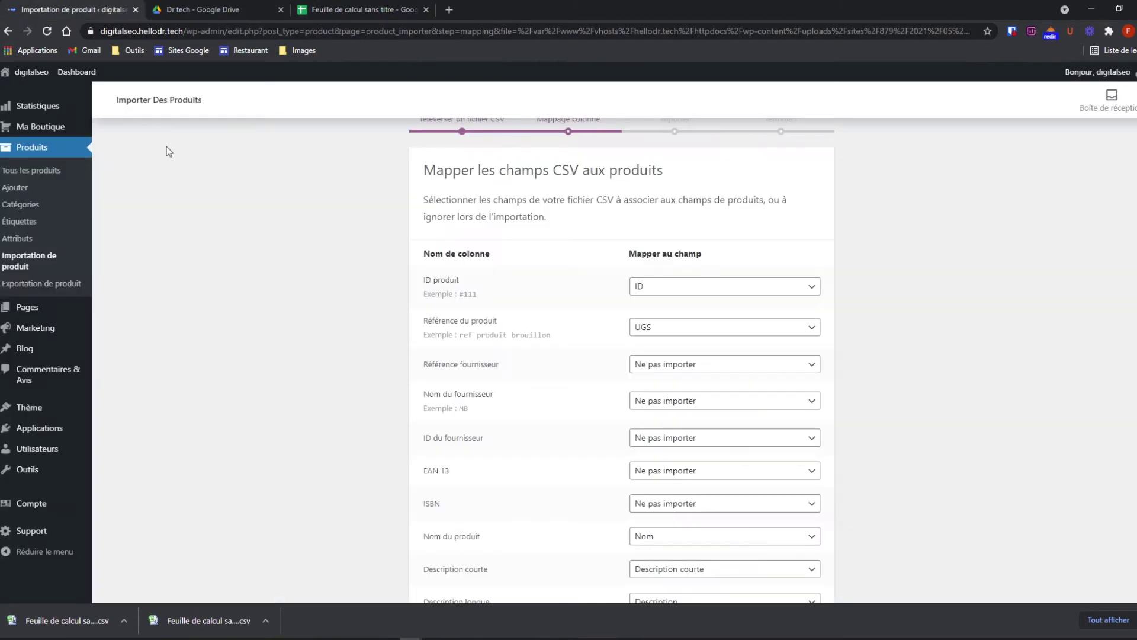
pyautogui.click(324, 11)
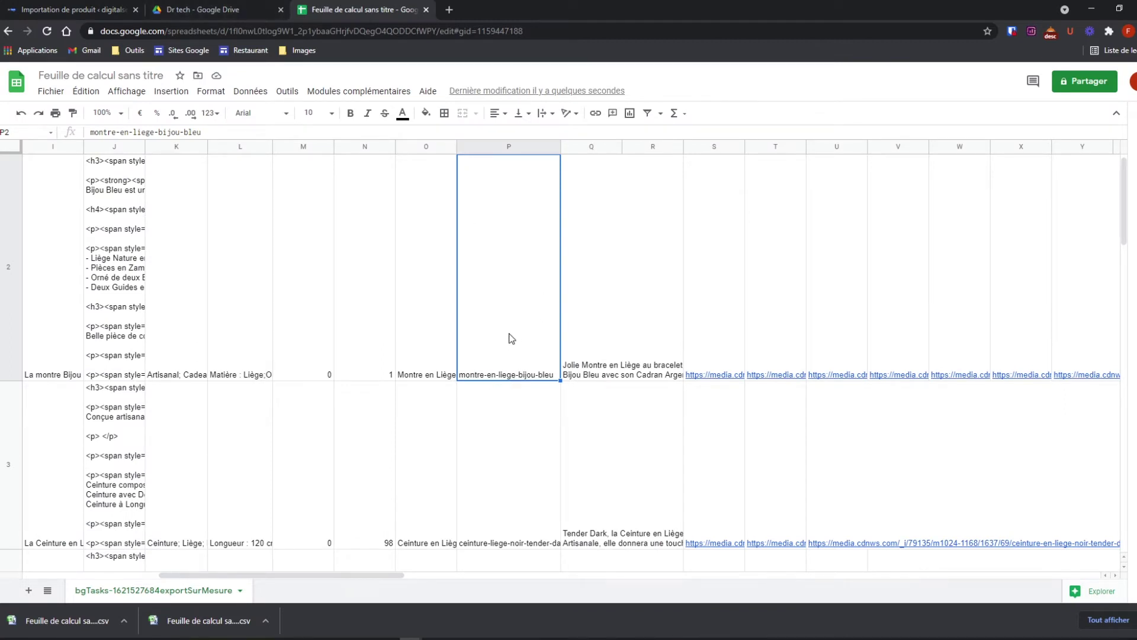
pyautogui.scroll(1, 487, 280)
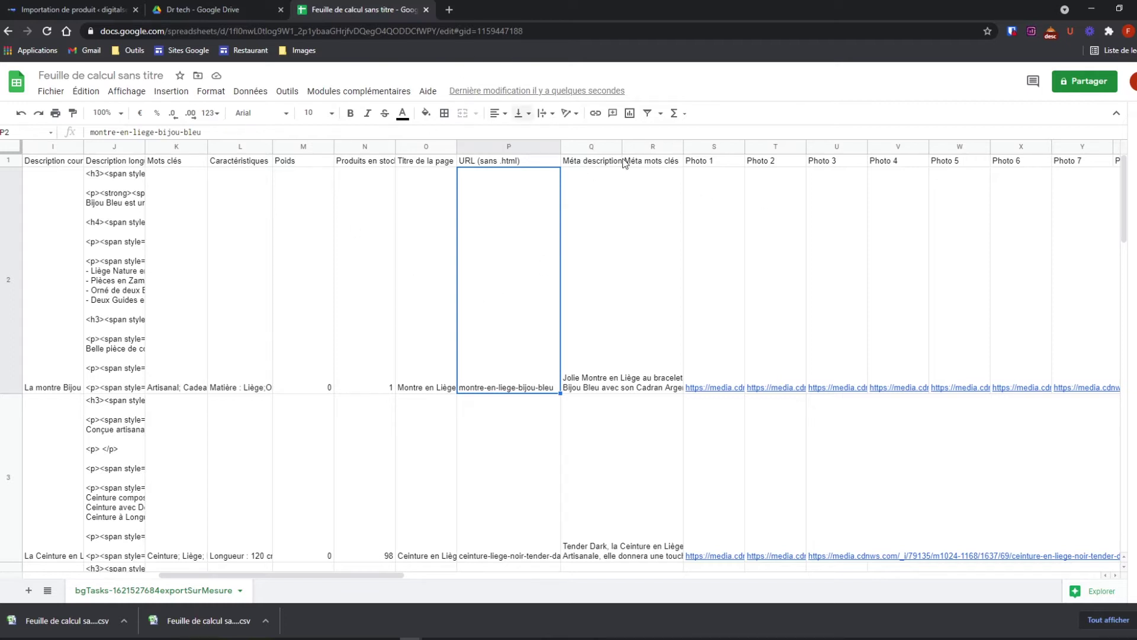
# - Widen the Méta description column and inspect the descriptions in rows 2 and 3
pyautogui.click(600, 302)
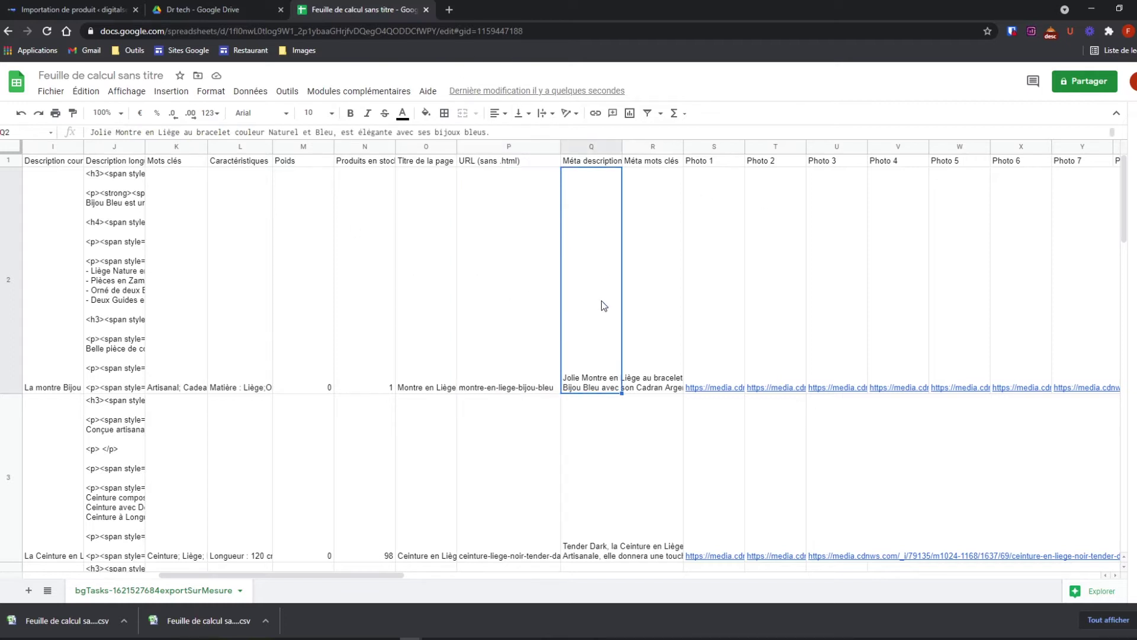
pyautogui.click(662, 186)
pyautogui.click(601, 199)
pyautogui.moveTo(621, 143); pyautogui.dragTo(664, 178)
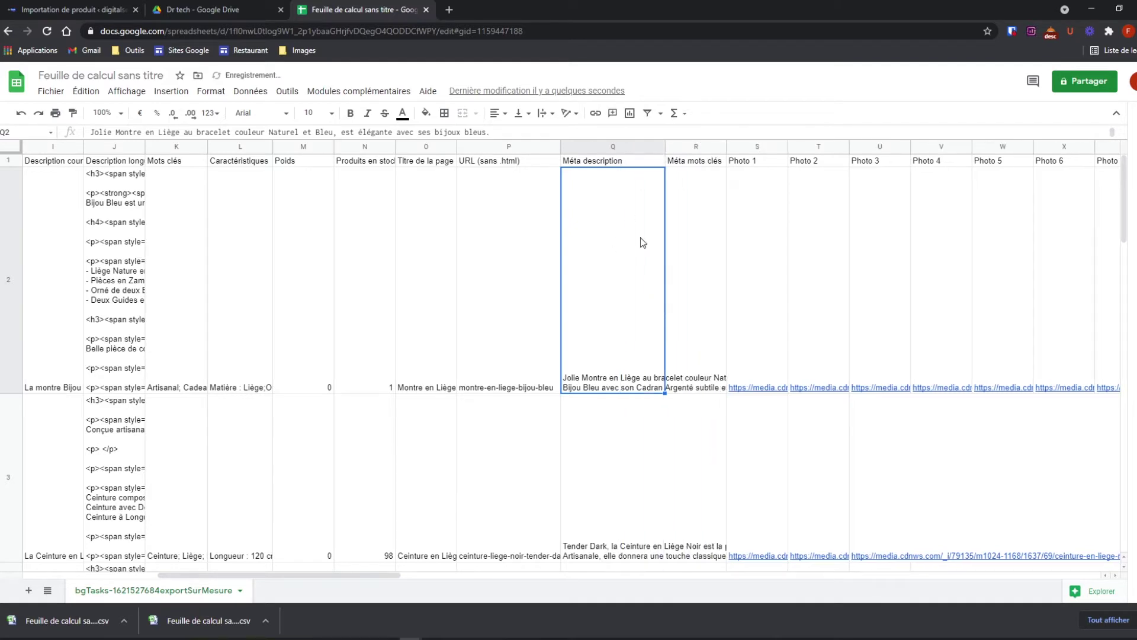
pyautogui.click(610, 478)
pyautogui.click(600, 290)
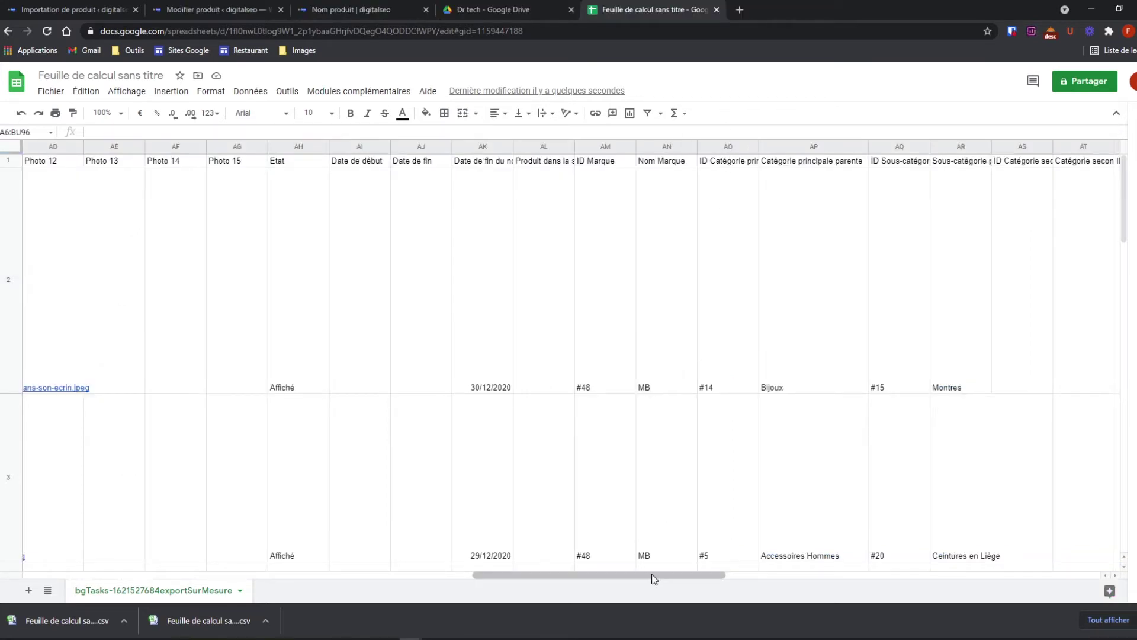
# - Insert a column directly before Catégorie principale parente and give it the header "CATEGORIE DT"
pyautogui.moveTo(657, 578); pyautogui.dragTo(679, 578)
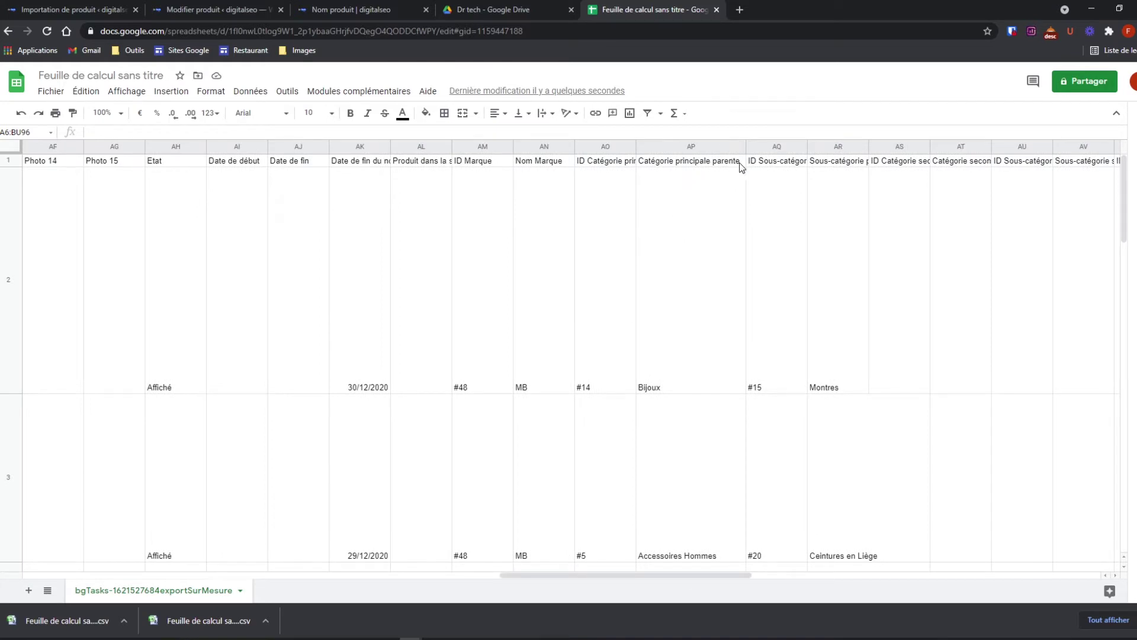
pyautogui.click(660, 144)
pyautogui.rightClick(660, 145)
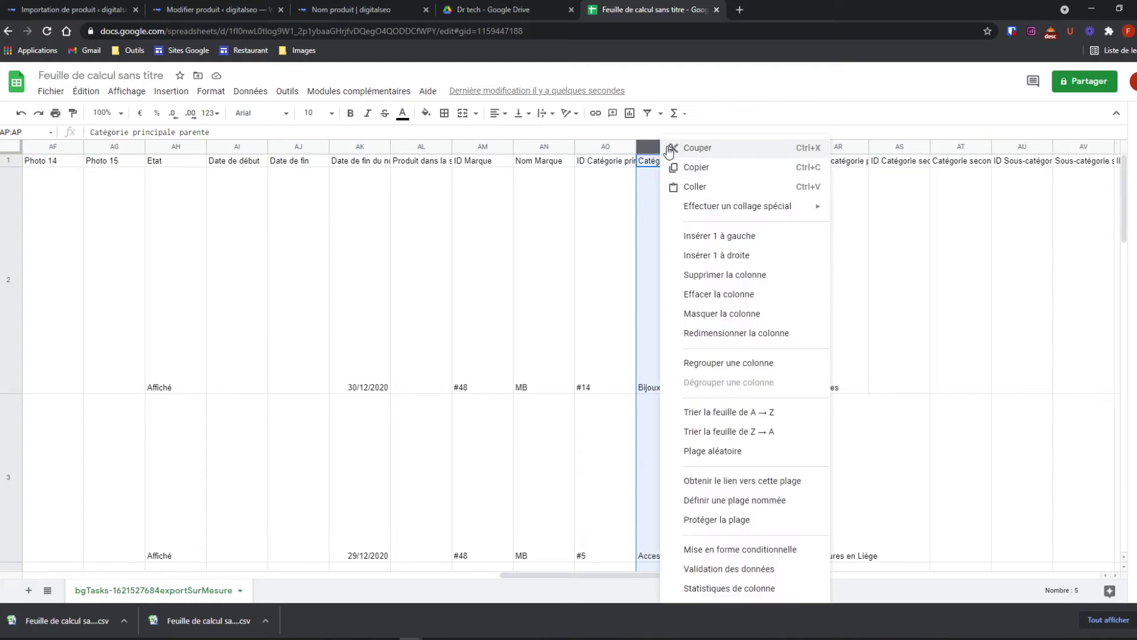
pyautogui.click(690, 236)
pyautogui.click(702, 165)
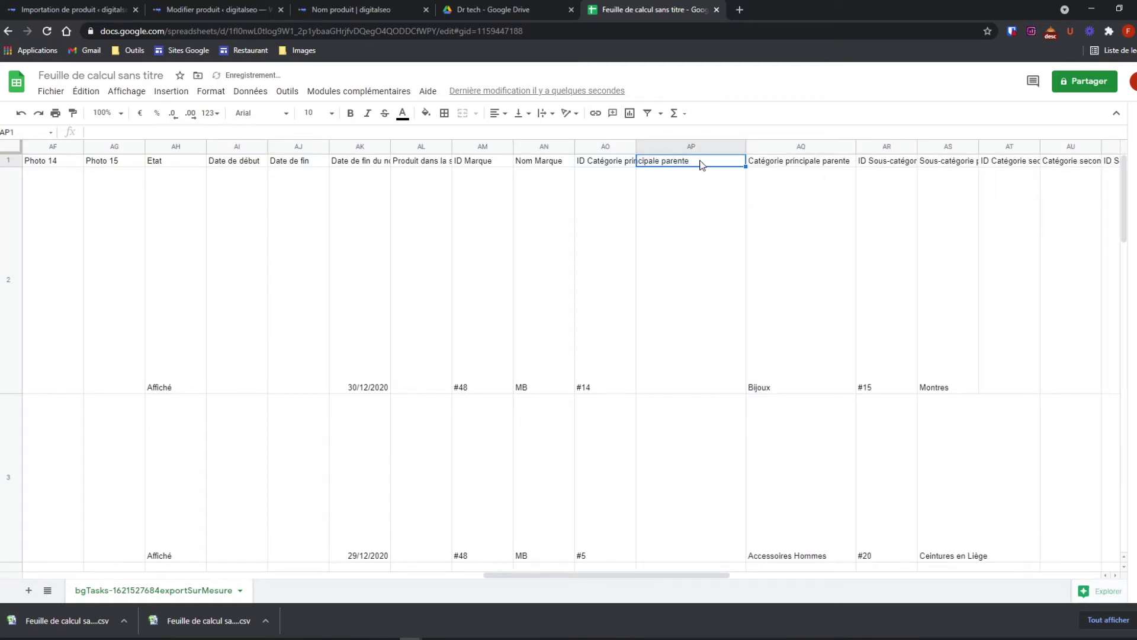
pyautogui.doubleClick(703, 161)
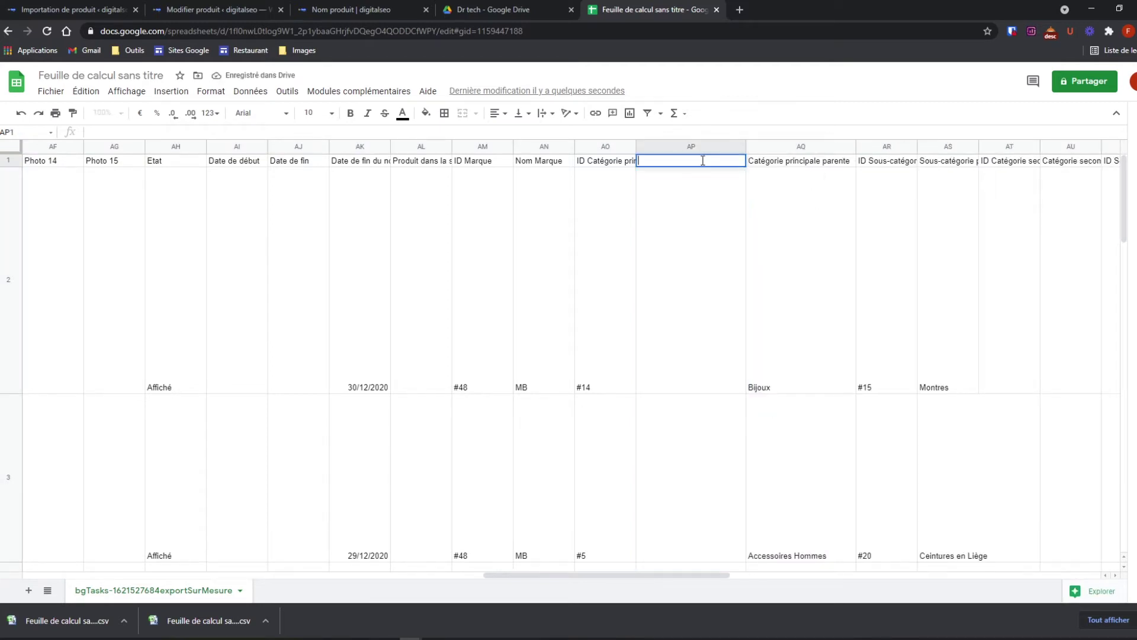
pyautogui.write('CATEGORIE')
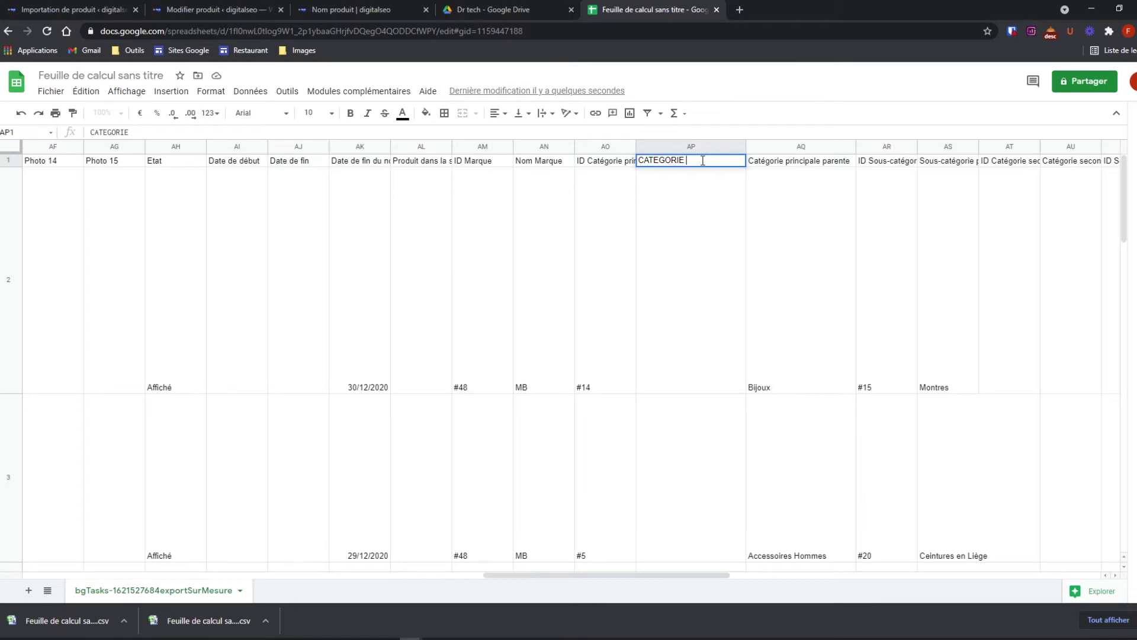
pyautogui.write(' DT')
pyautogui.click(709, 217)
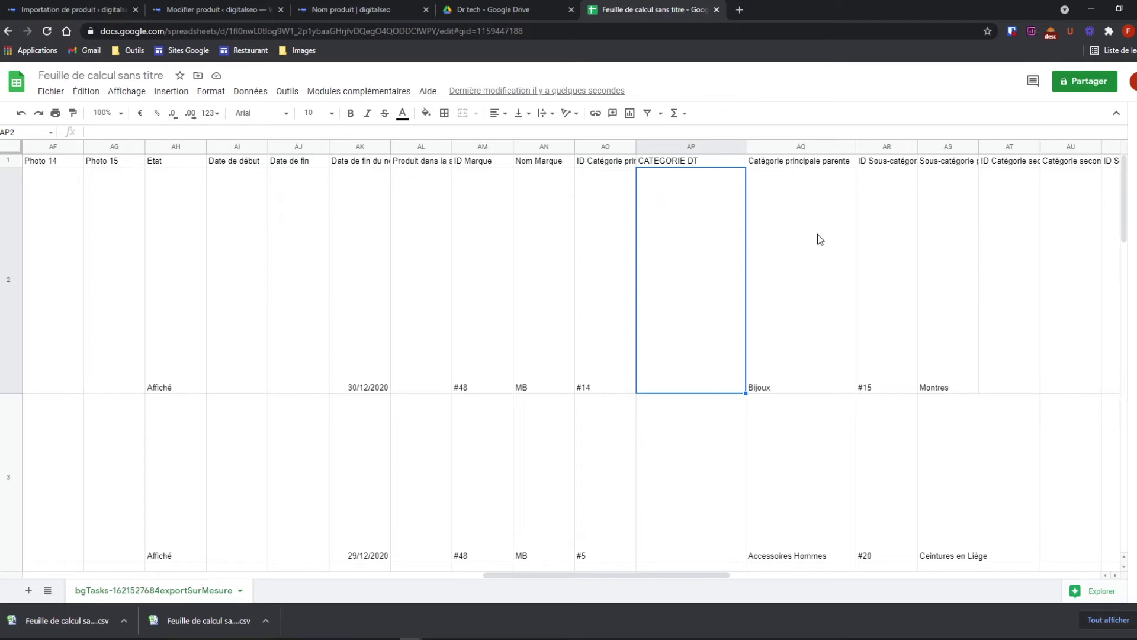
# - Enter =CONCATENER(AQ2;",";AQ2;">";AS2) in cell AP2 to combine the parent category with its subcategory path
pyautogui.click(797, 281)
pyautogui.click(940, 325)
pyautogui.click(751, 353)
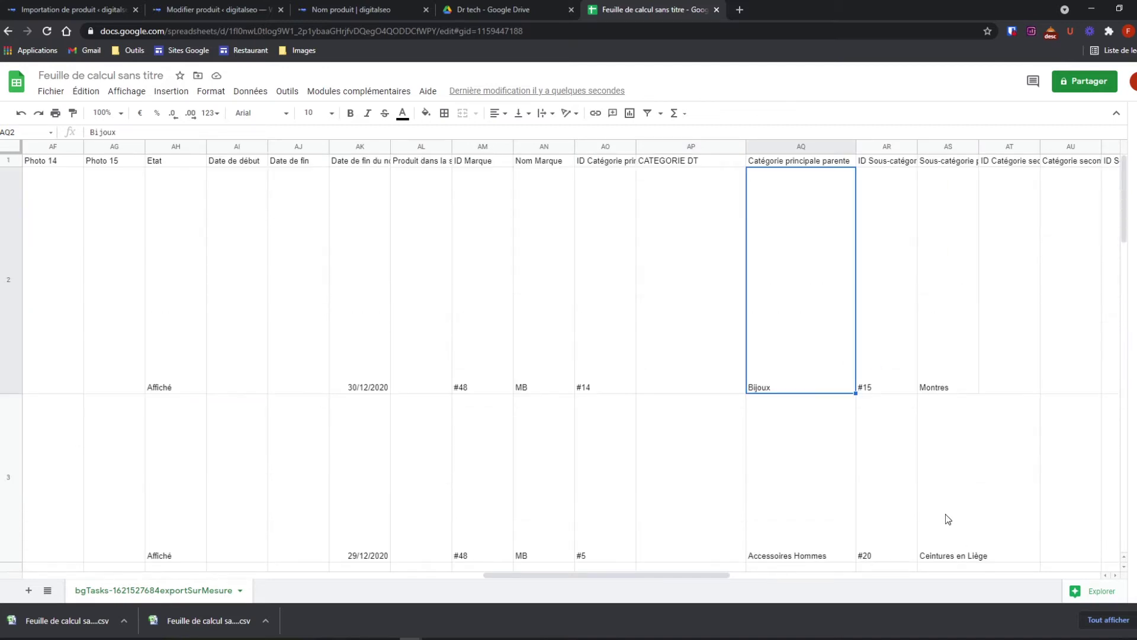
pyautogui.click(681, 224)
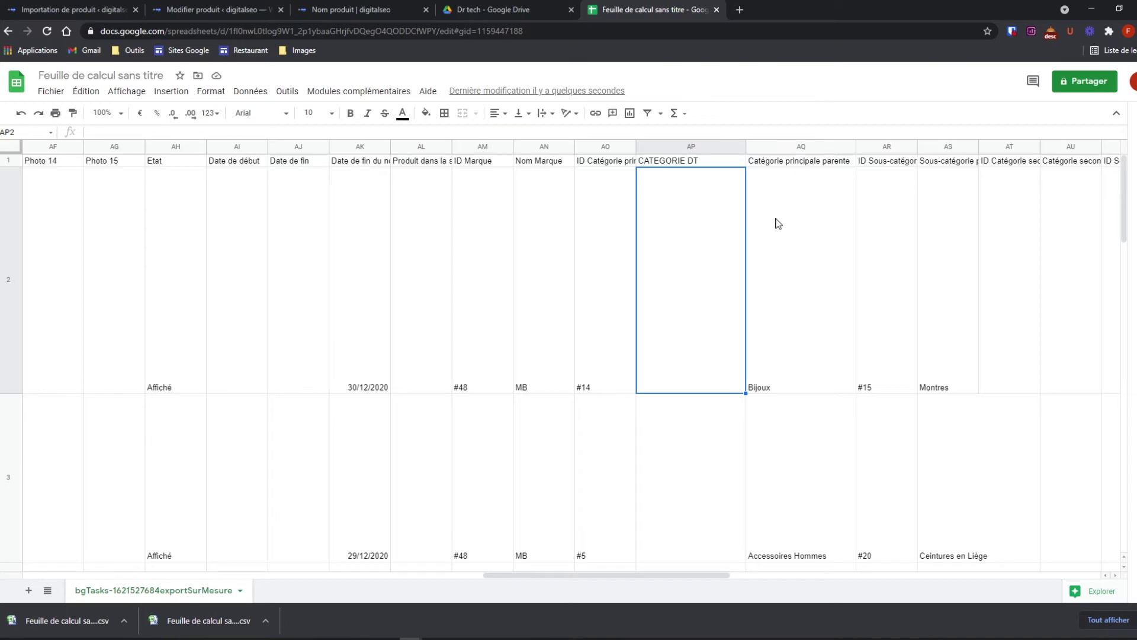
pyautogui.click(809, 207)
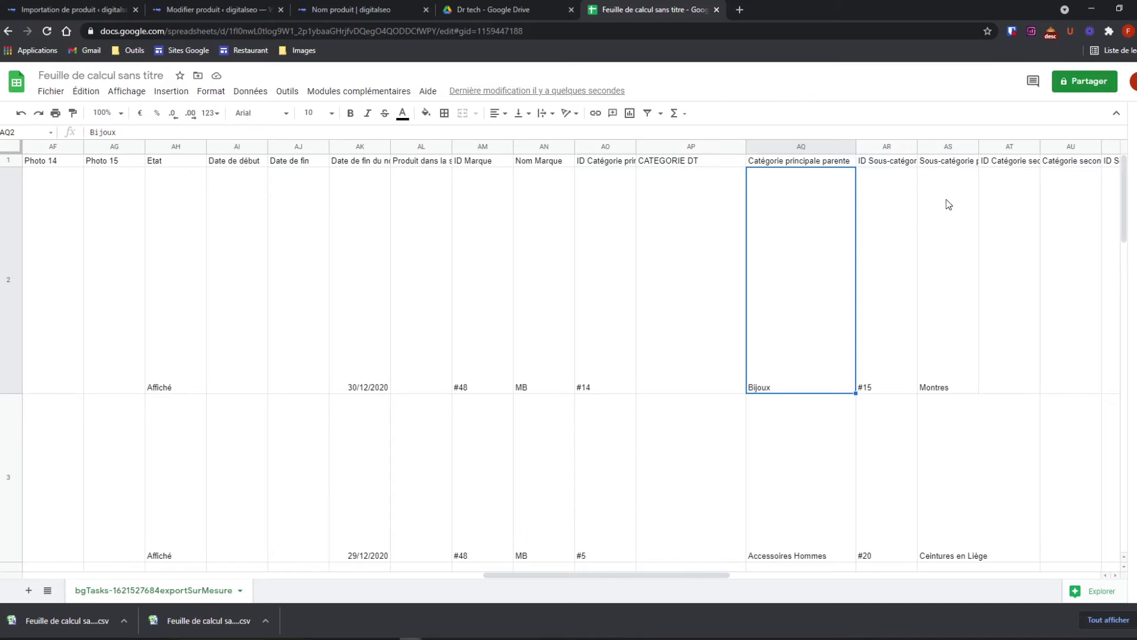
pyautogui.click(706, 232)
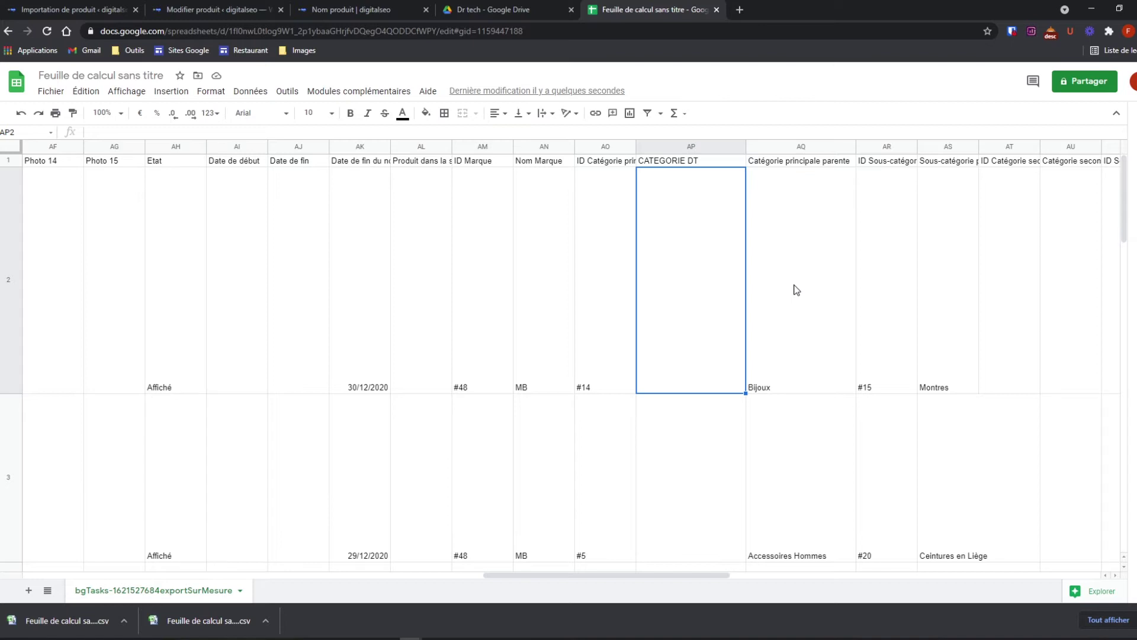
pyautogui.doubleClick(675, 230)
pyautogui.write('=CONCATENER(AQ2;",";AQ2;">";AS2)')
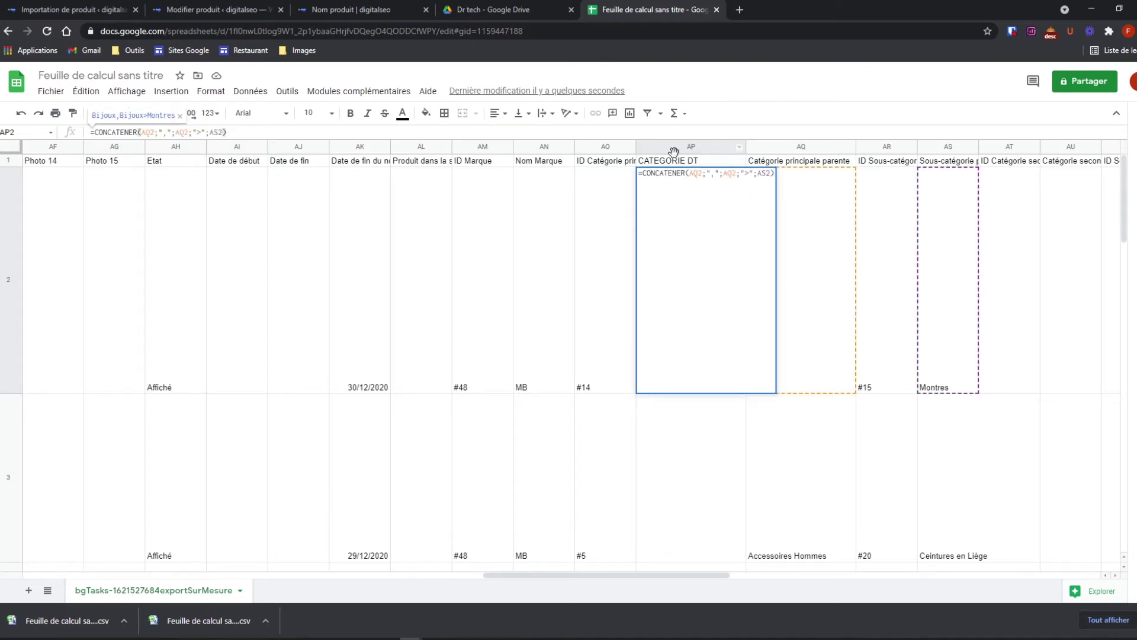
pyautogui.click(645, 173)
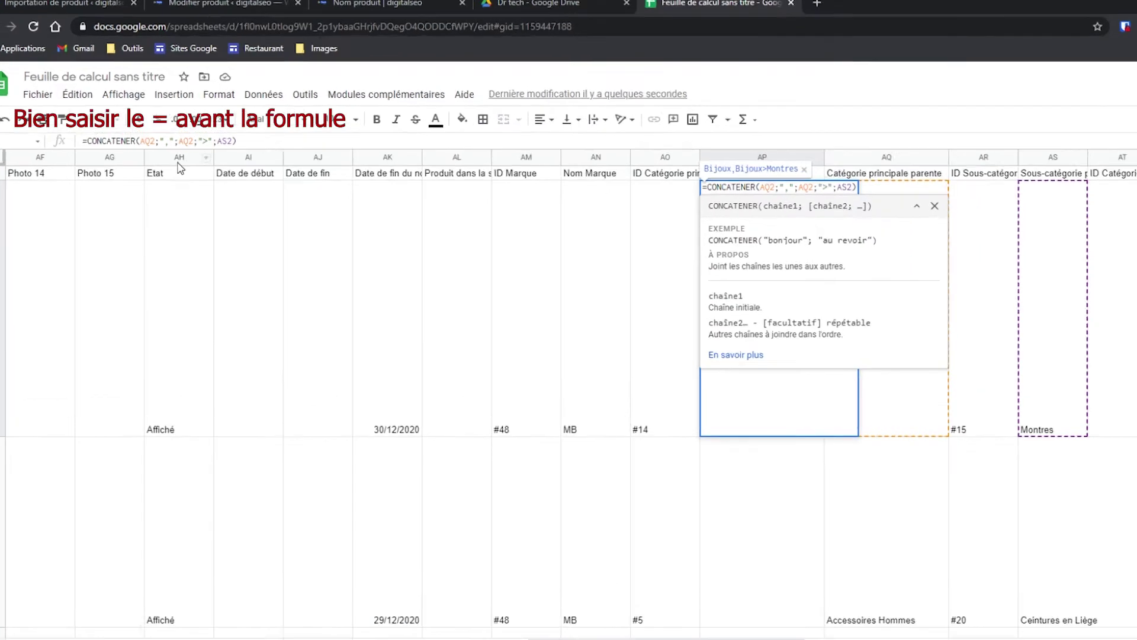
pyautogui.click(95, 131)
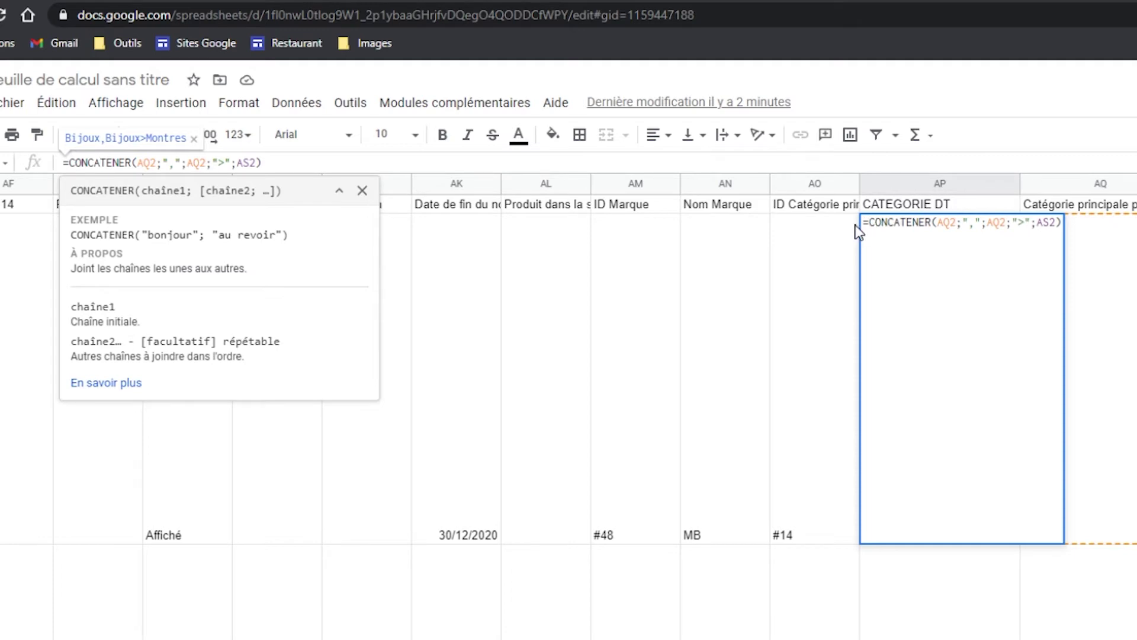
pyautogui.press('Return')
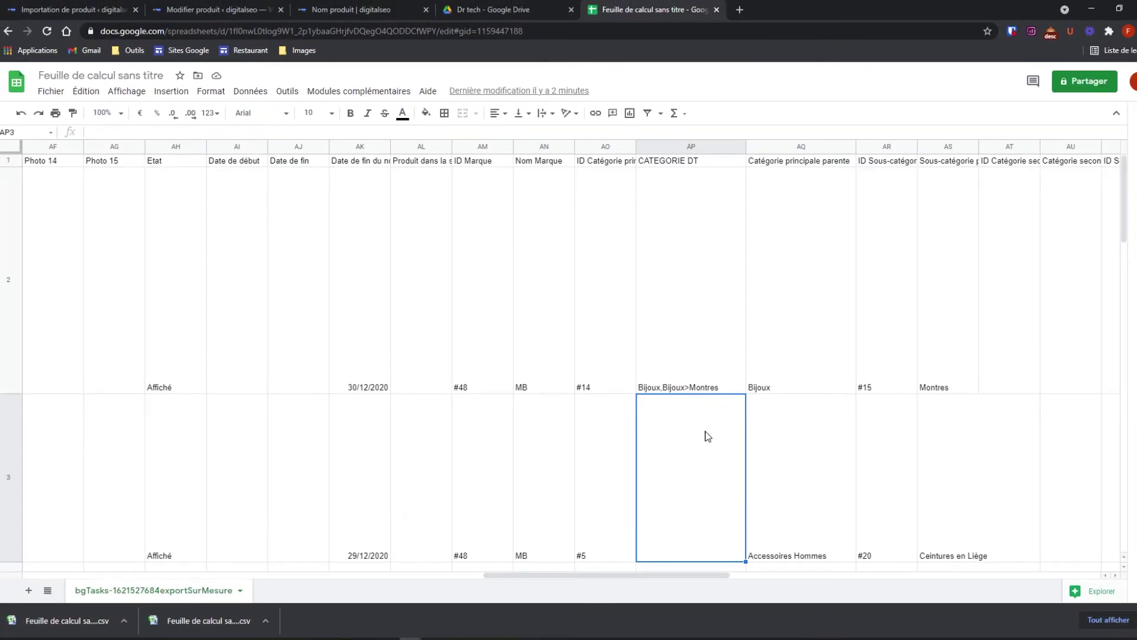
# - Enter the suggested formula =CONCATENER(AQ3;",";AQ3;">";AS3) in cell AP3 under CATEGORIE DT
pyautogui.click(140, 135)
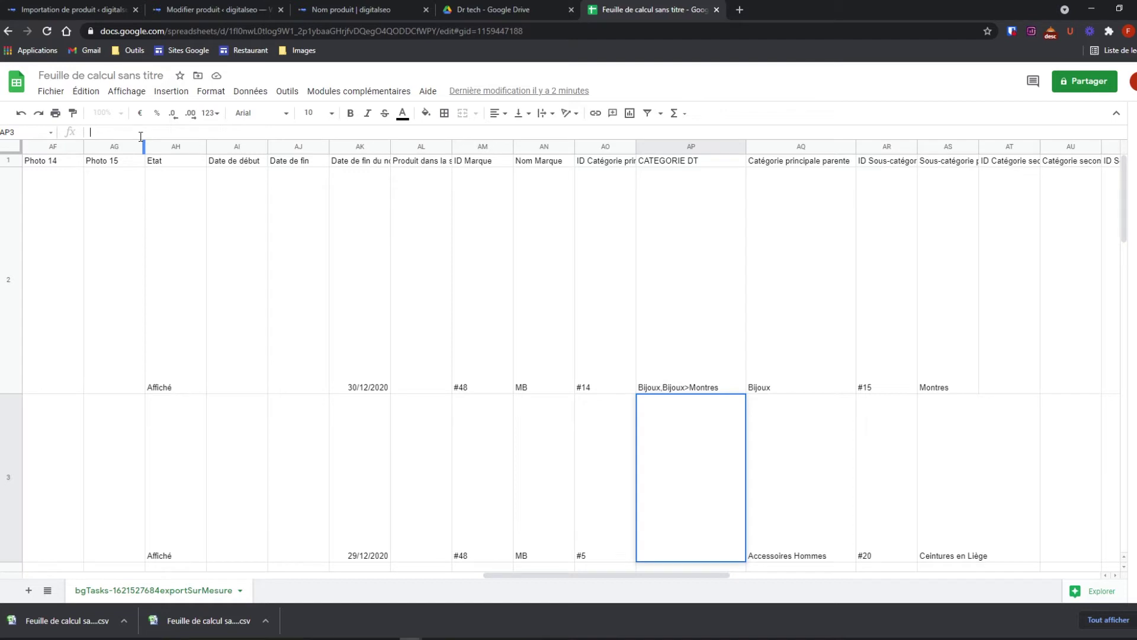
pyautogui.write('=')
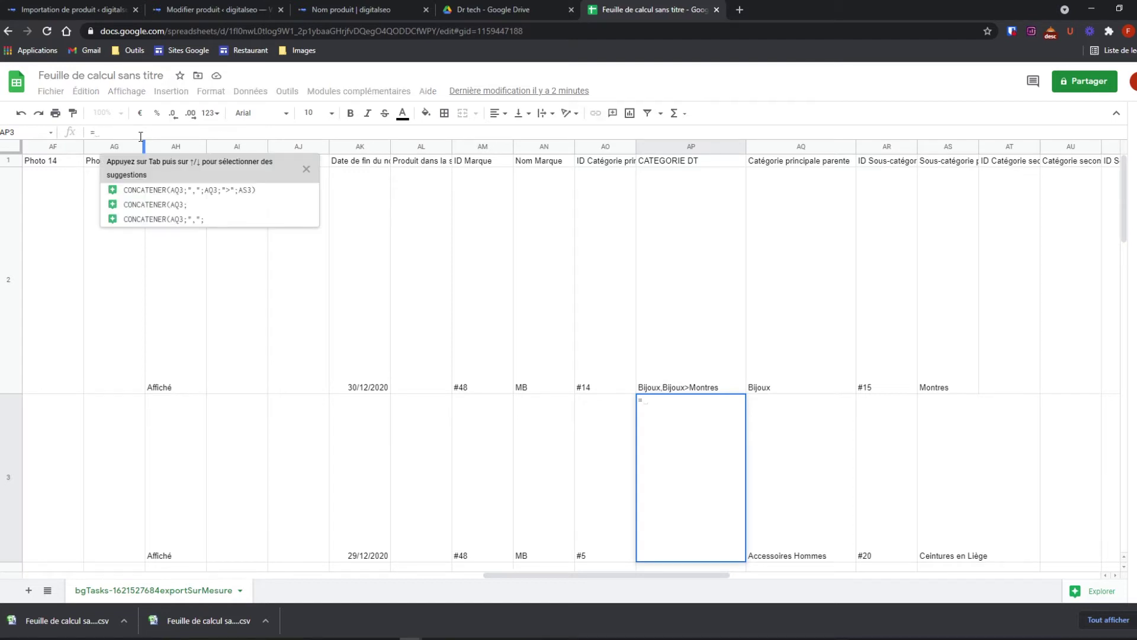
pyautogui.write('con')
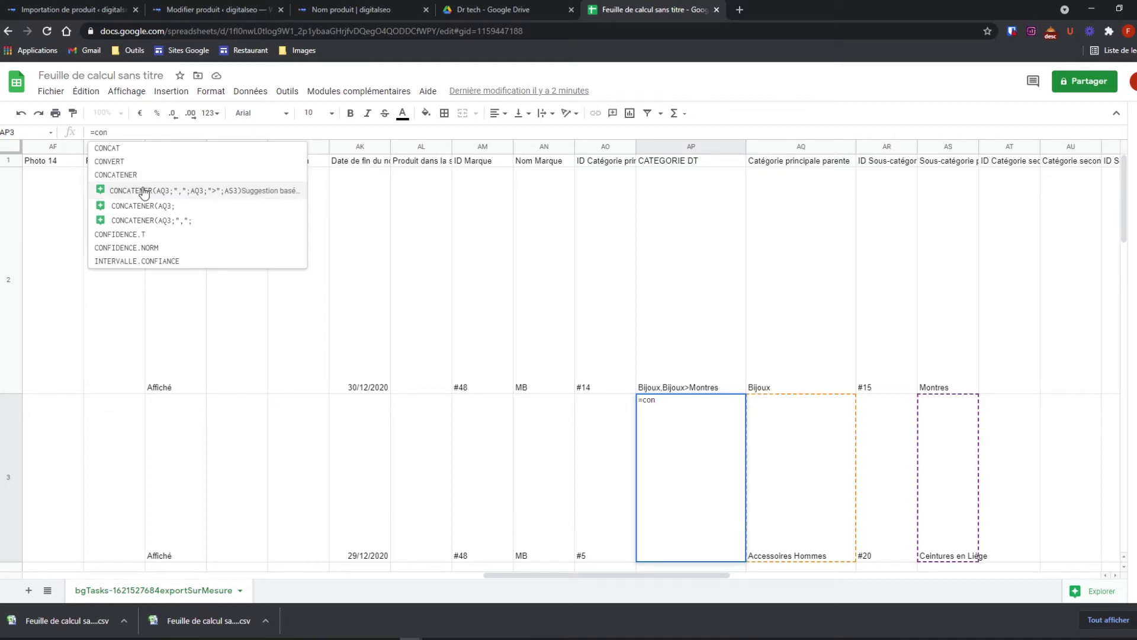
pyautogui.click(270, 192)
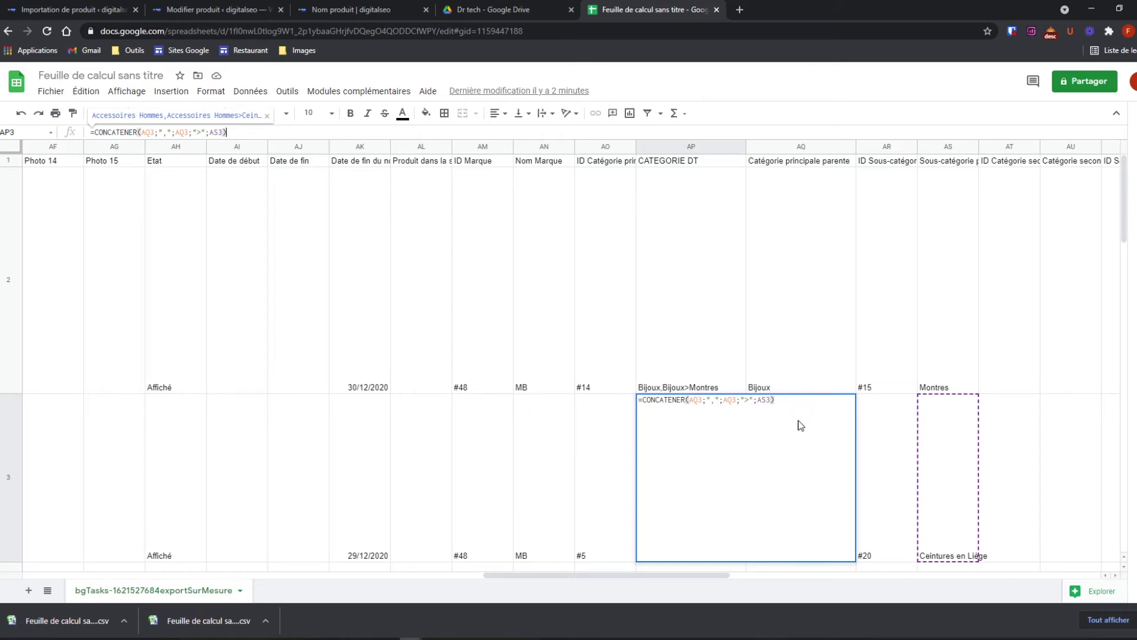
pyautogui.press('Return')
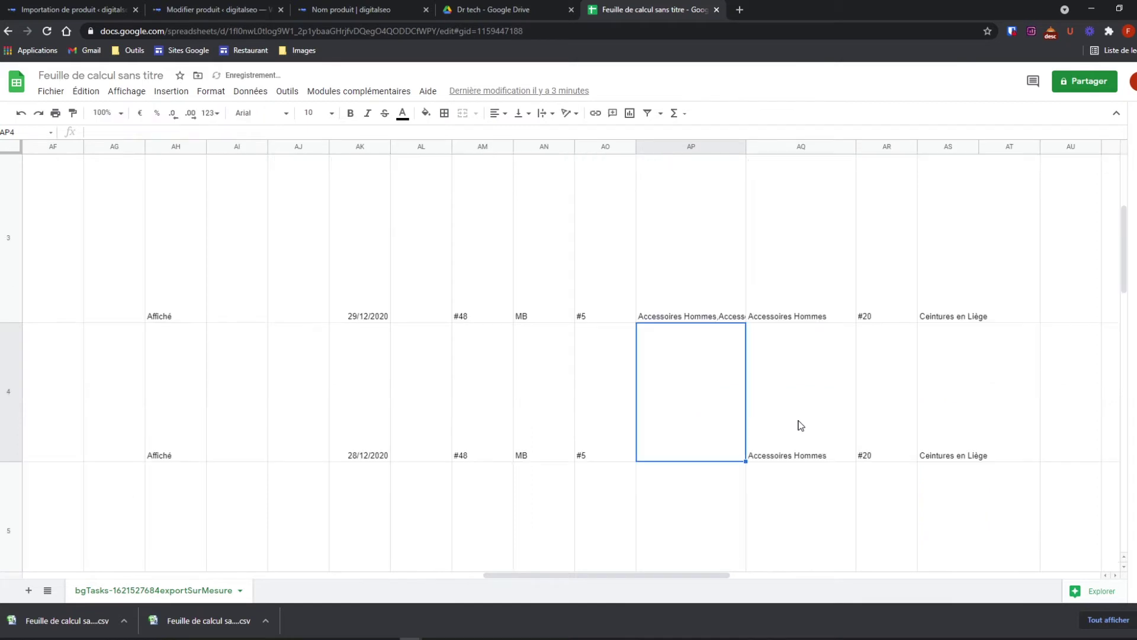
# - Fill the concatenation formula from cell AP2 down through AP5 under CATEGORIE DT
pyautogui.scroll(2, 786, 371)
pyautogui.doubleClick(692, 331)
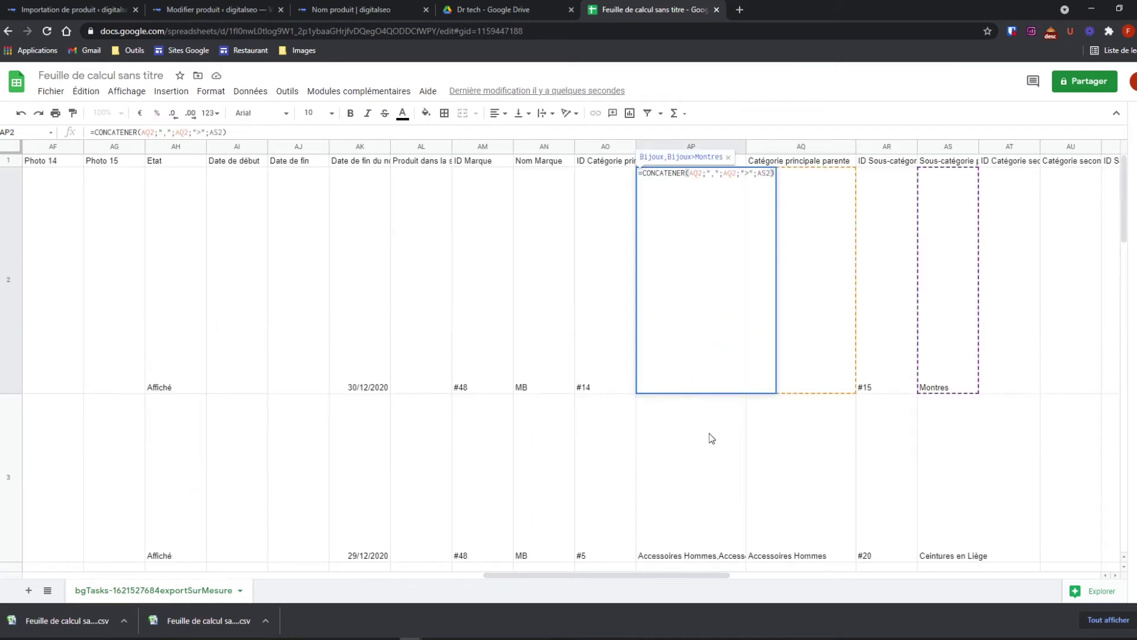
pyautogui.press('Return')
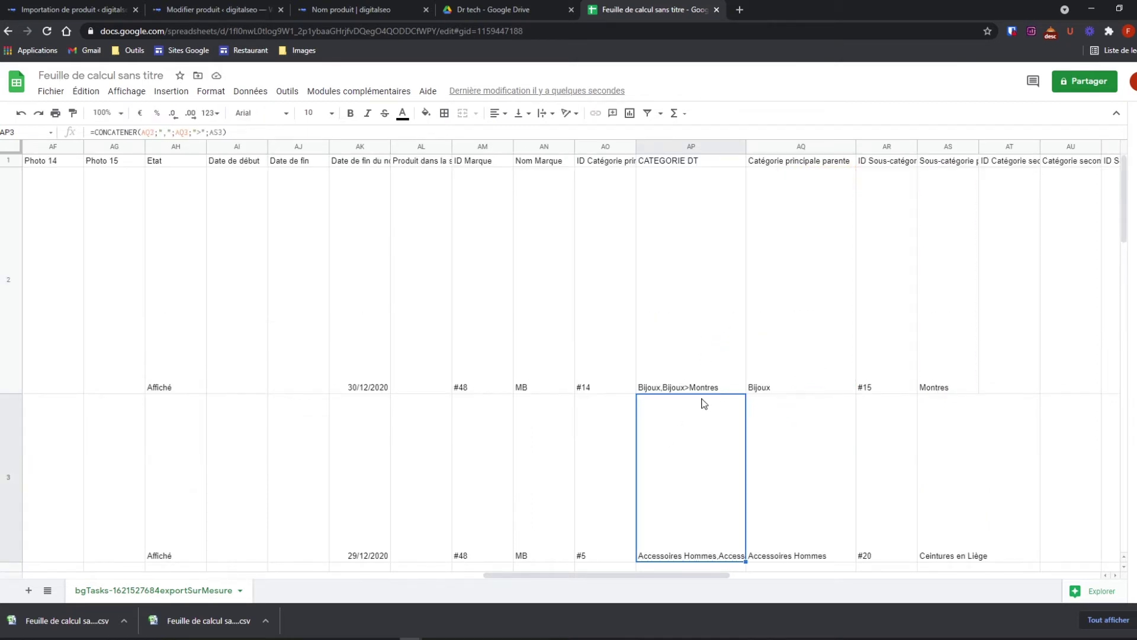
pyautogui.click(713, 351)
pyautogui.moveTo(746, 393)
pyautogui.mouseDown()
pyautogui.moveTo(736, 550)
pyautogui.moveTo(726, 545)
pyautogui.moveTo(748, 499)
pyautogui.moveTo(765, 601)
pyautogui.moveTo(746, 403)
pyautogui.mouseUp()
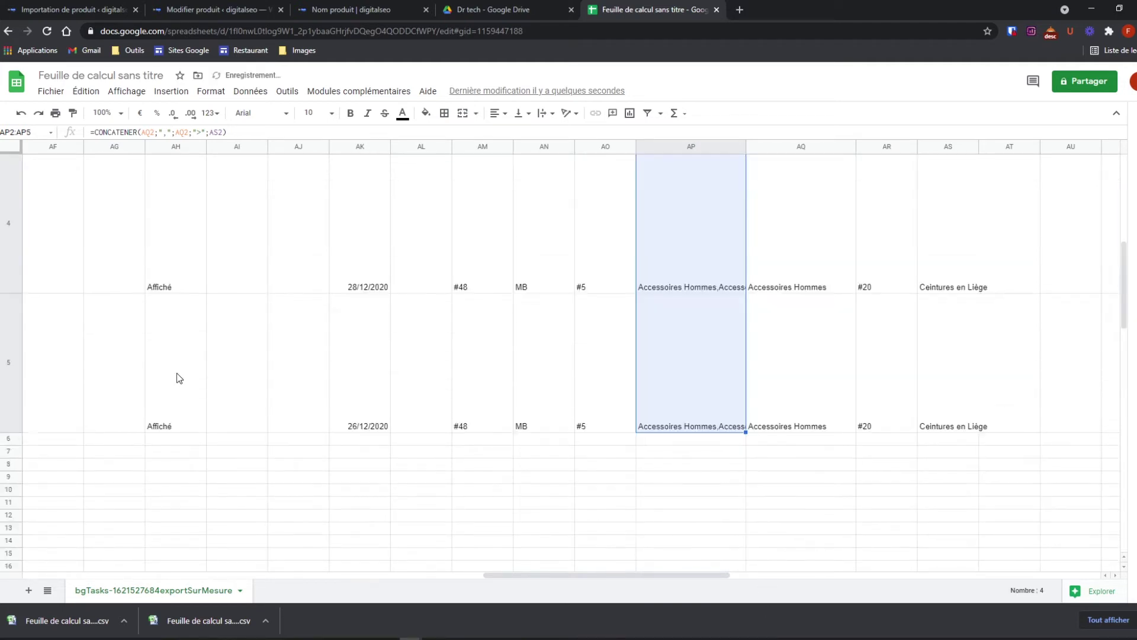
pyautogui.scroll(3, 597, 395)
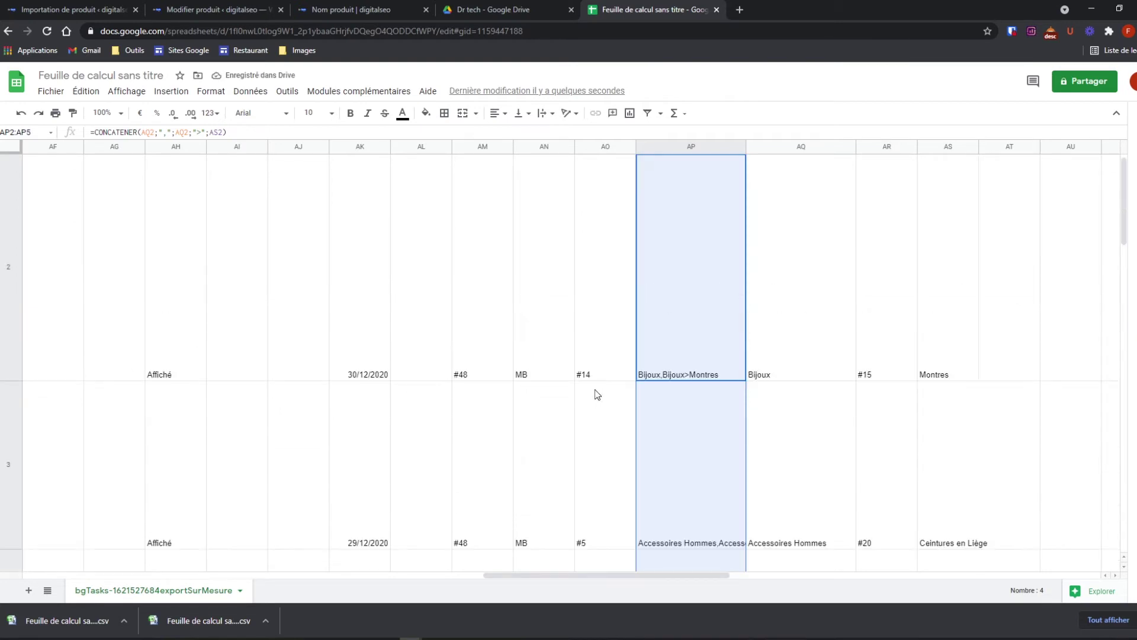
# - Check the copied formula in cell AP4 against its source cells AQ4 and AS4
pyautogui.click(702, 443)
pyautogui.scroll(-1, 701, 443)
pyautogui.click(709, 436)
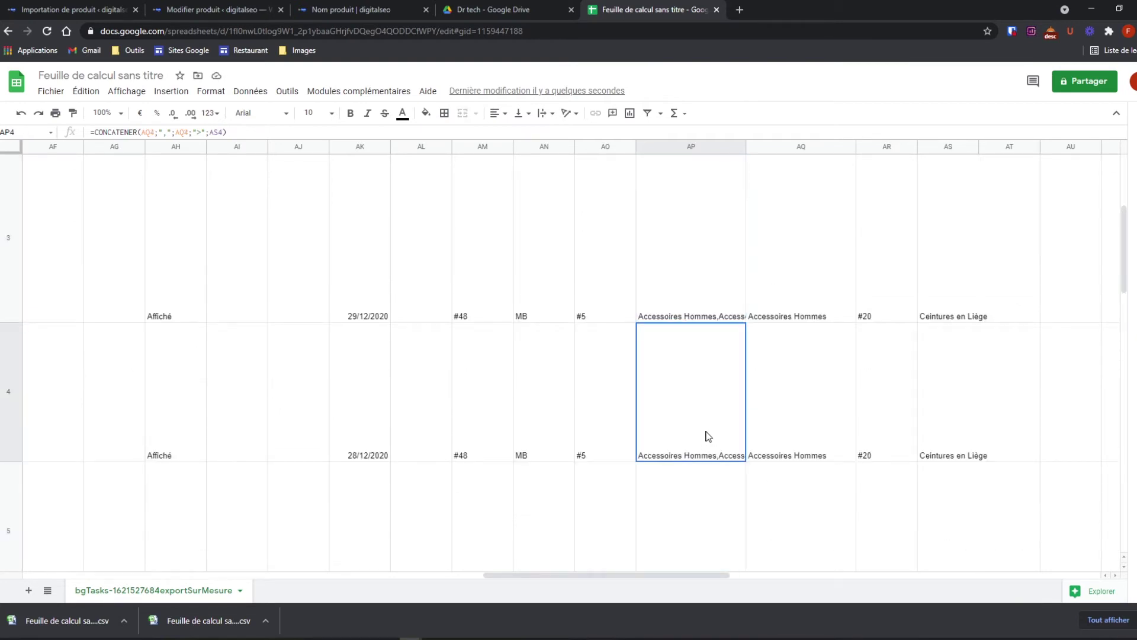
pyautogui.click(787, 427)
pyautogui.click(979, 429)
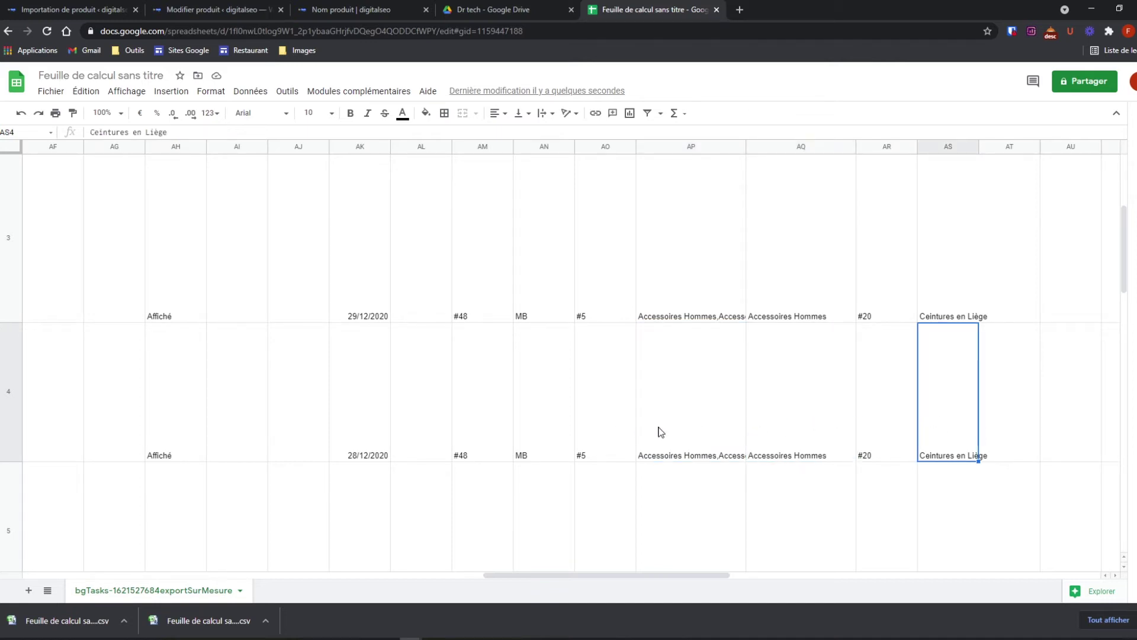
pyautogui.click(697, 420)
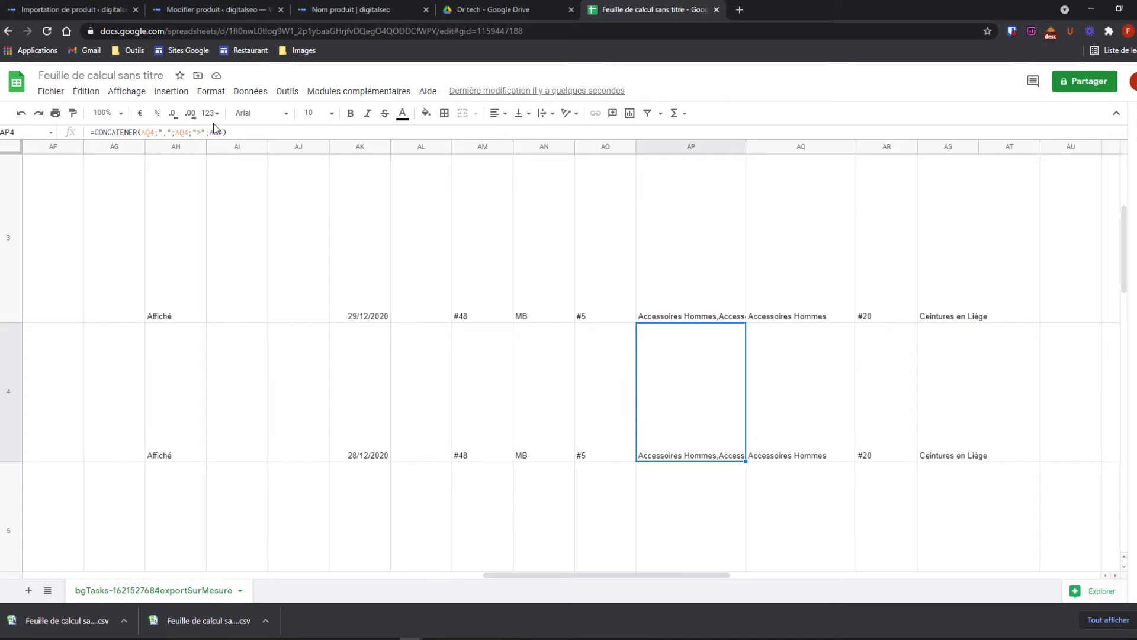
pyautogui.click(109, 131)
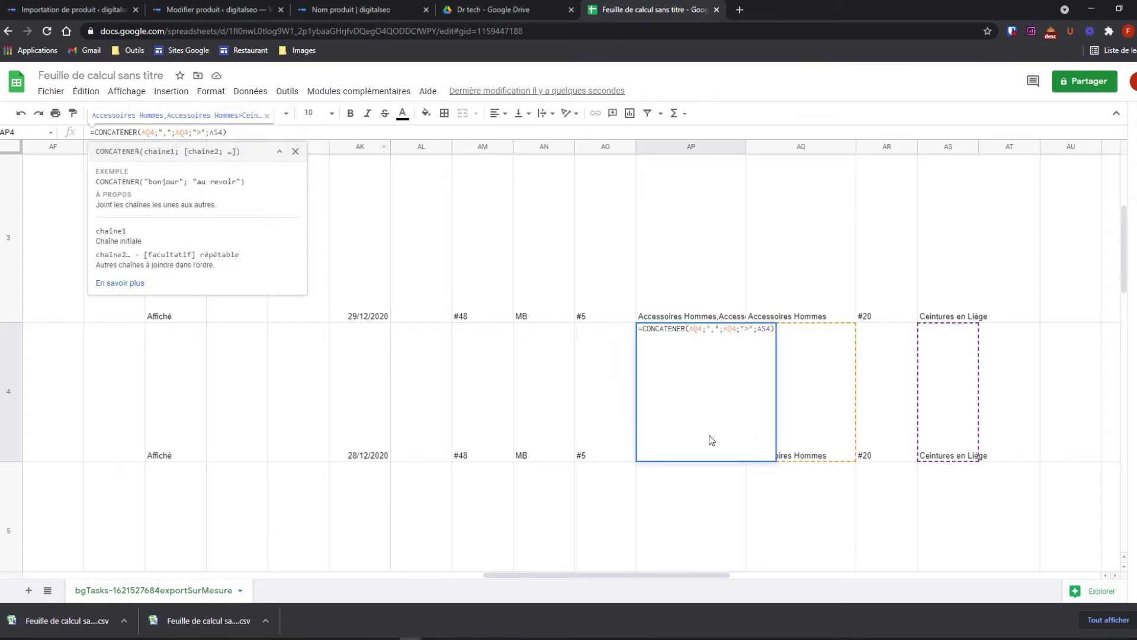
pyautogui.press('Return')
pyautogui.scroll(5, 675, 185)
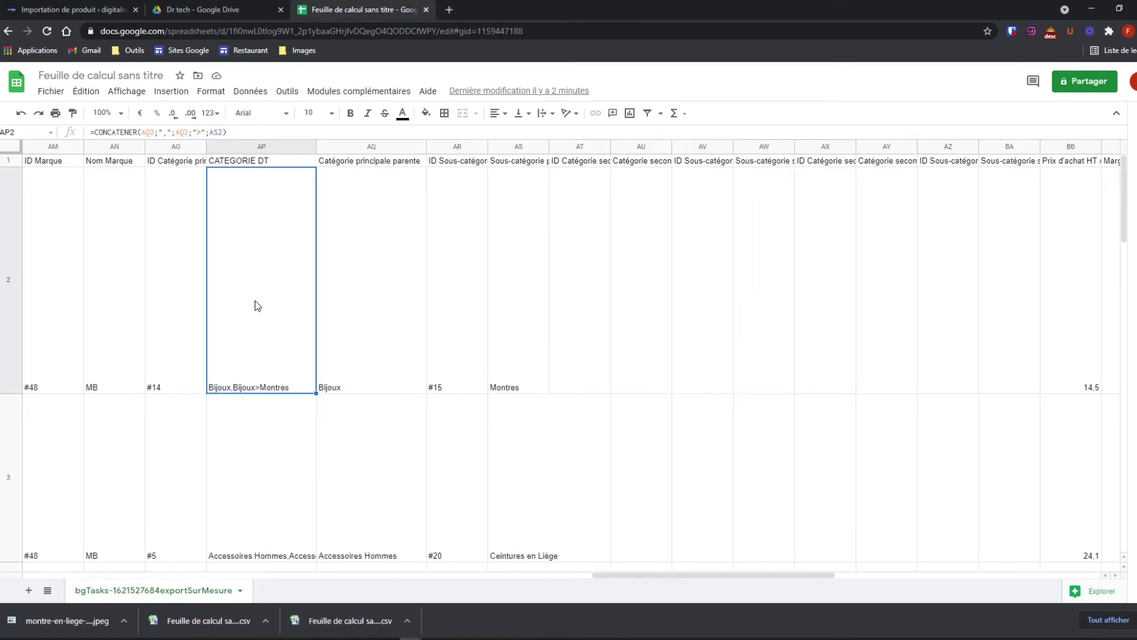
# - Try extending the AP2 formula with the secondary category as =CONCATENER(AQ2;",";AQ2;">";AS2;">";AU2)
pyautogui.click(225, 132)
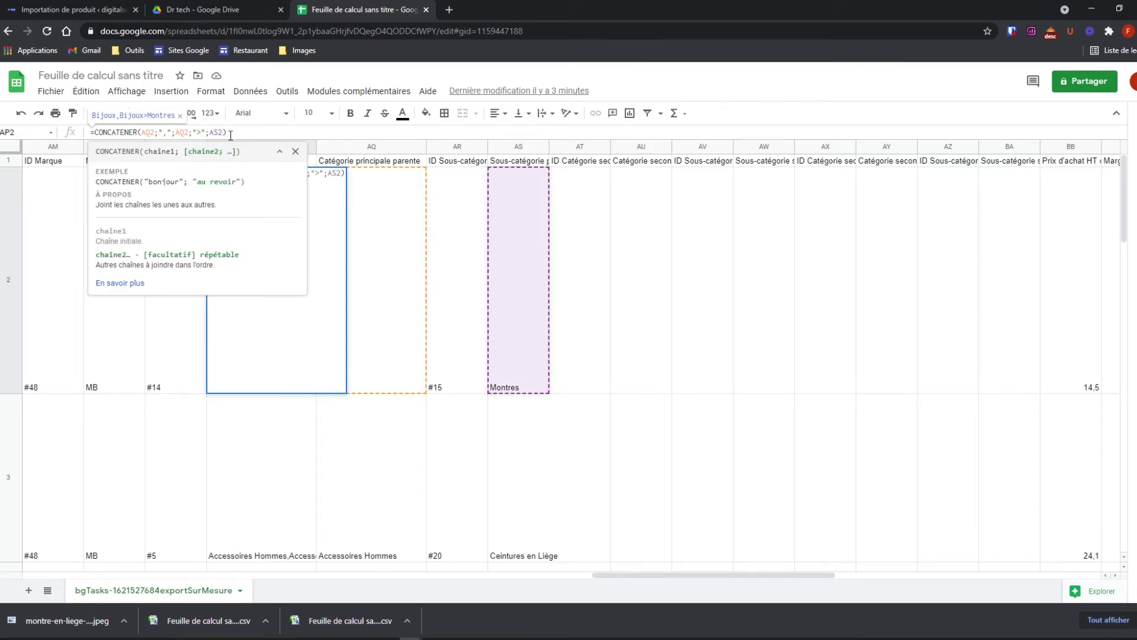
pyautogui.write(';')
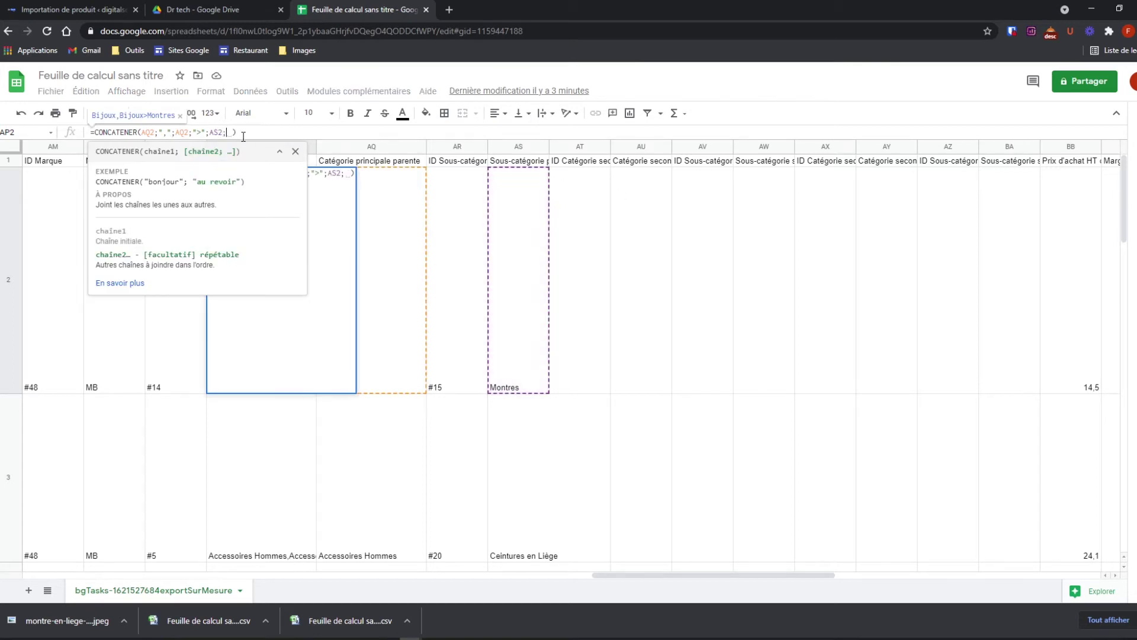
pyautogui.click(626, 209)
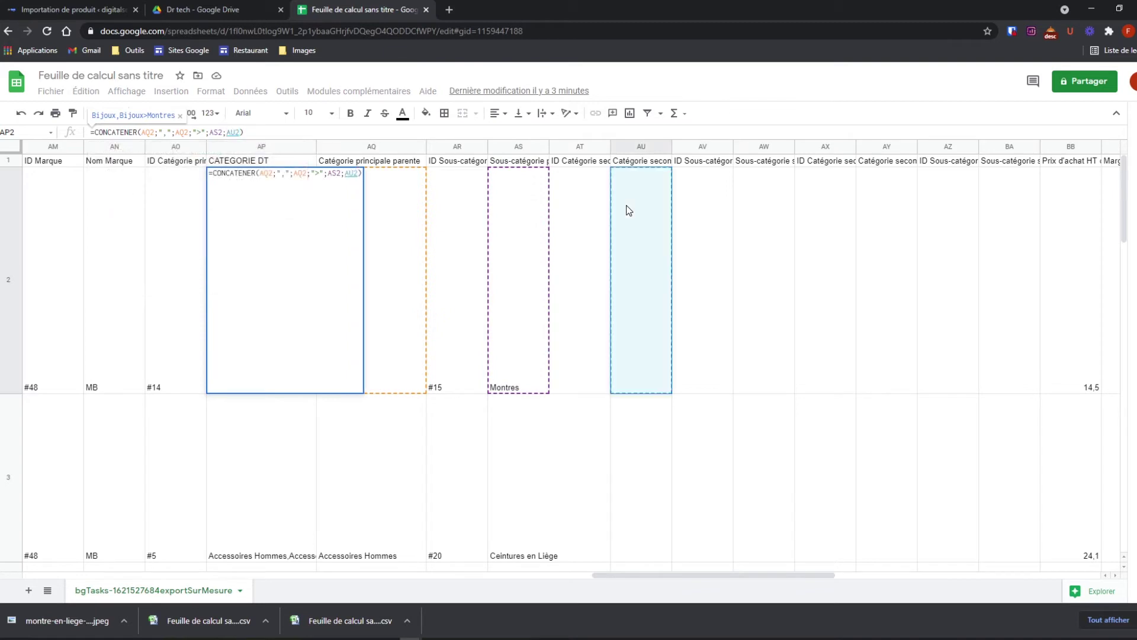
pyautogui.click(233, 132)
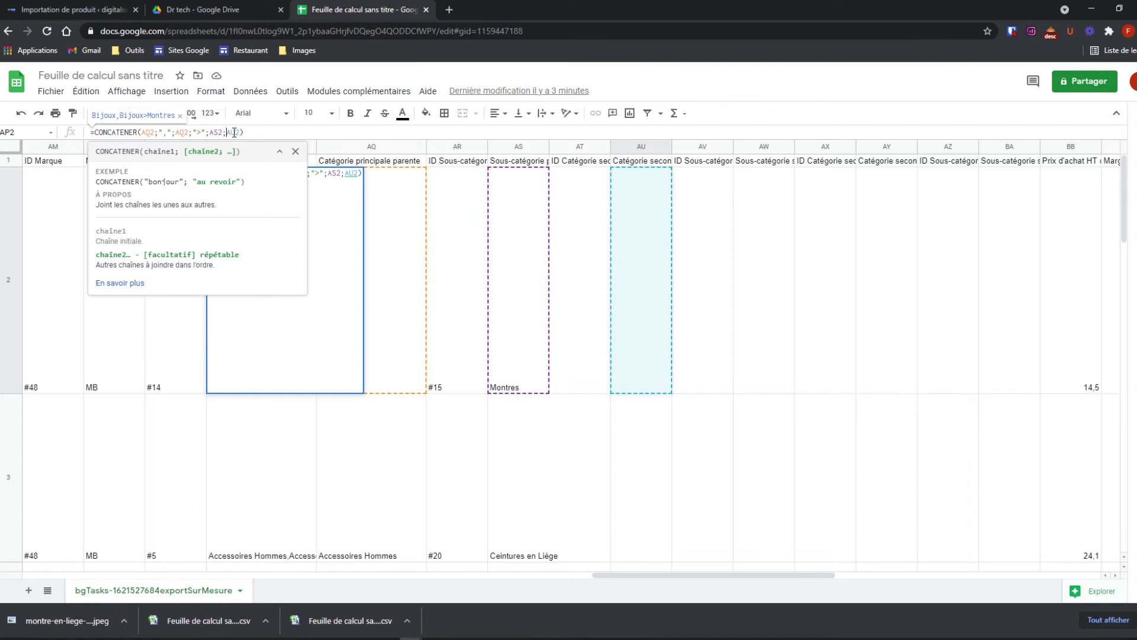
pyautogui.write('"')
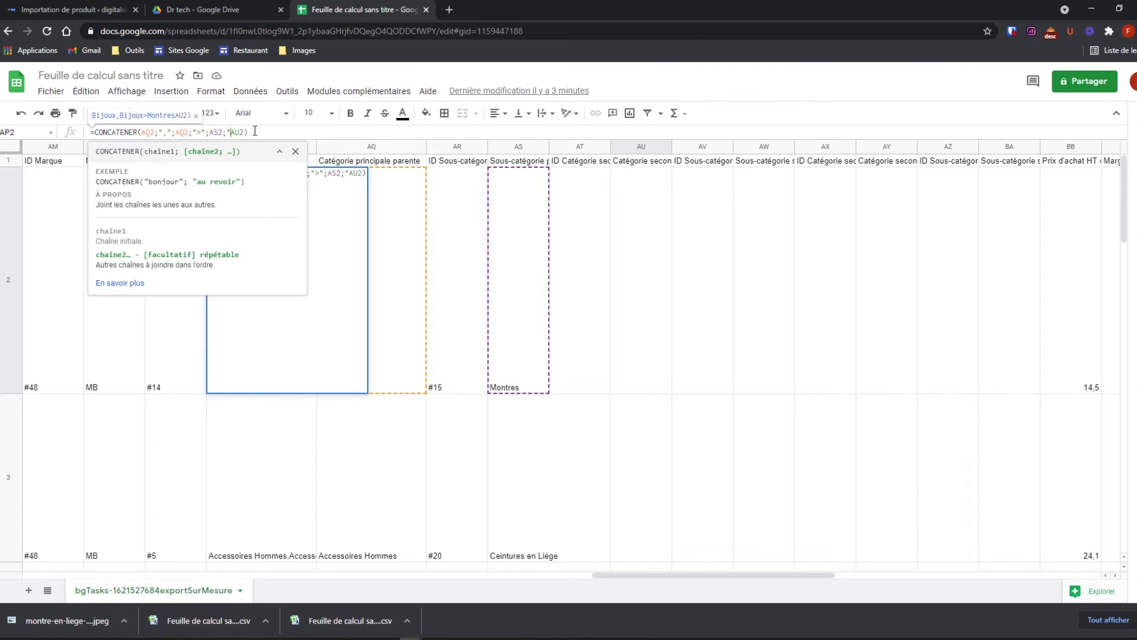
pyautogui.write('>')
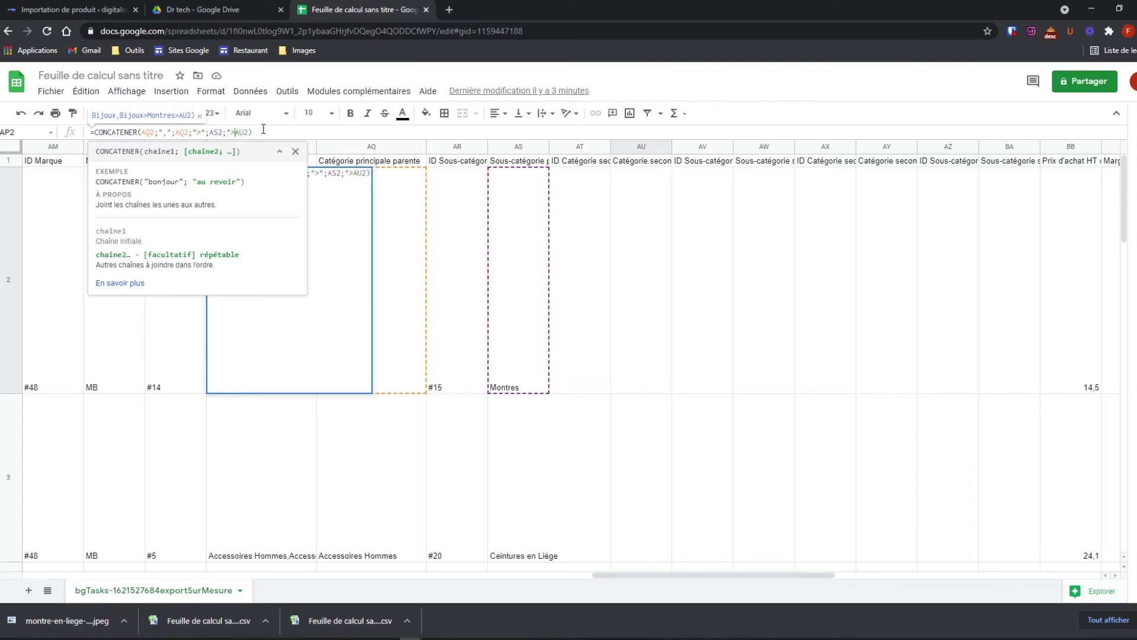
pyautogui.write('";')
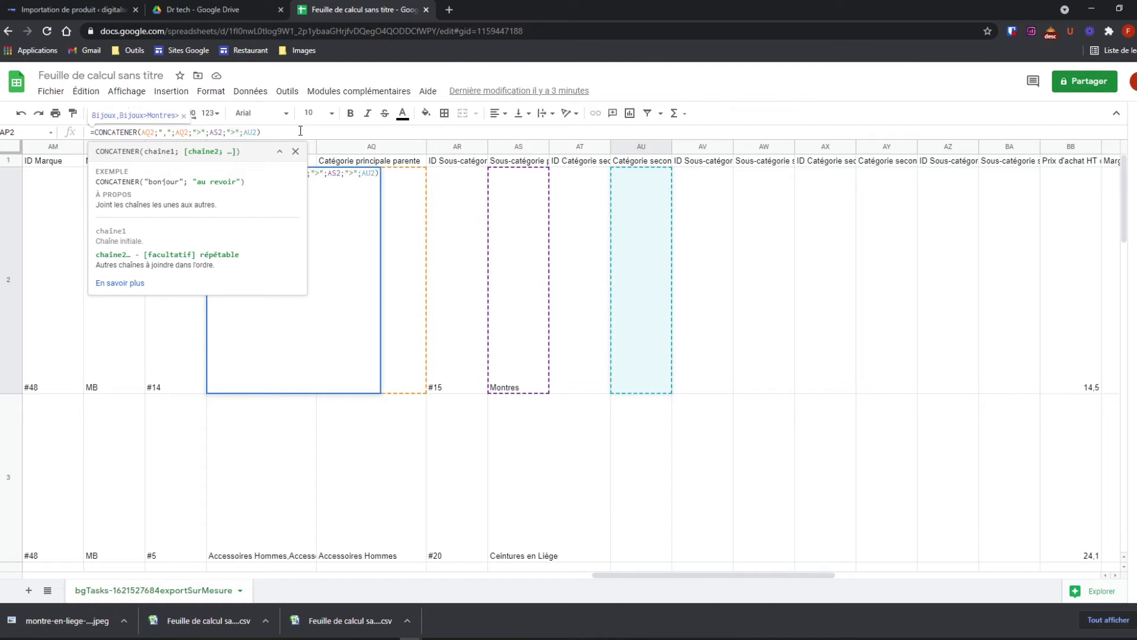
pyautogui.click(668, 244)
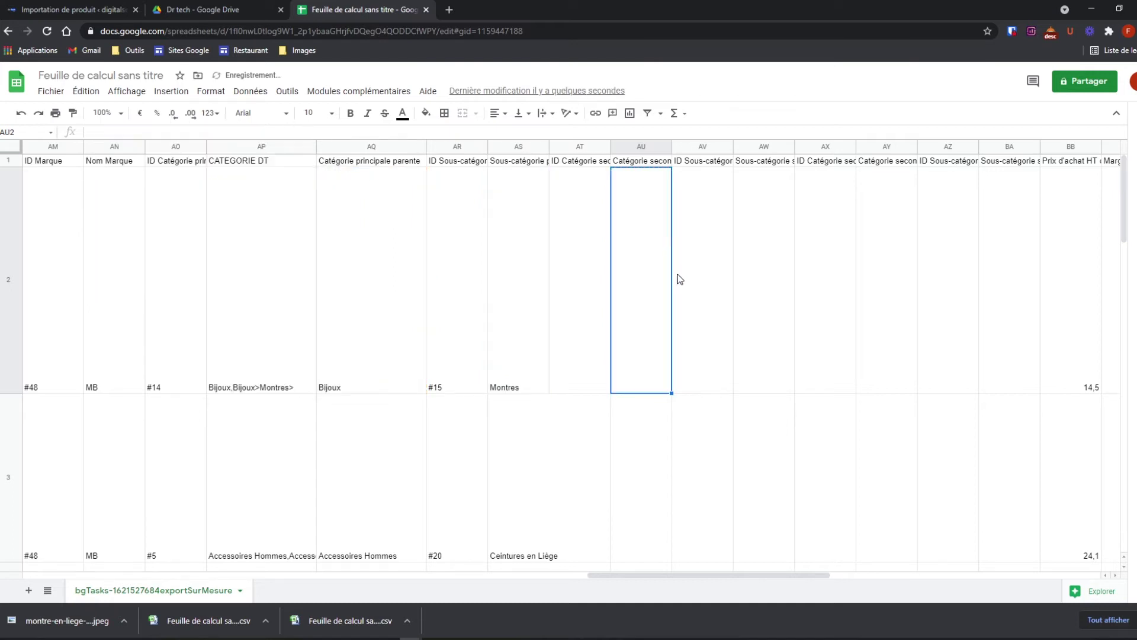
# - Remove the added ">" separator and AU2 reference so AP2 contains =CONCATENER(AQ2;",";AQ2;">";AS2)
pyautogui.click(283, 337)
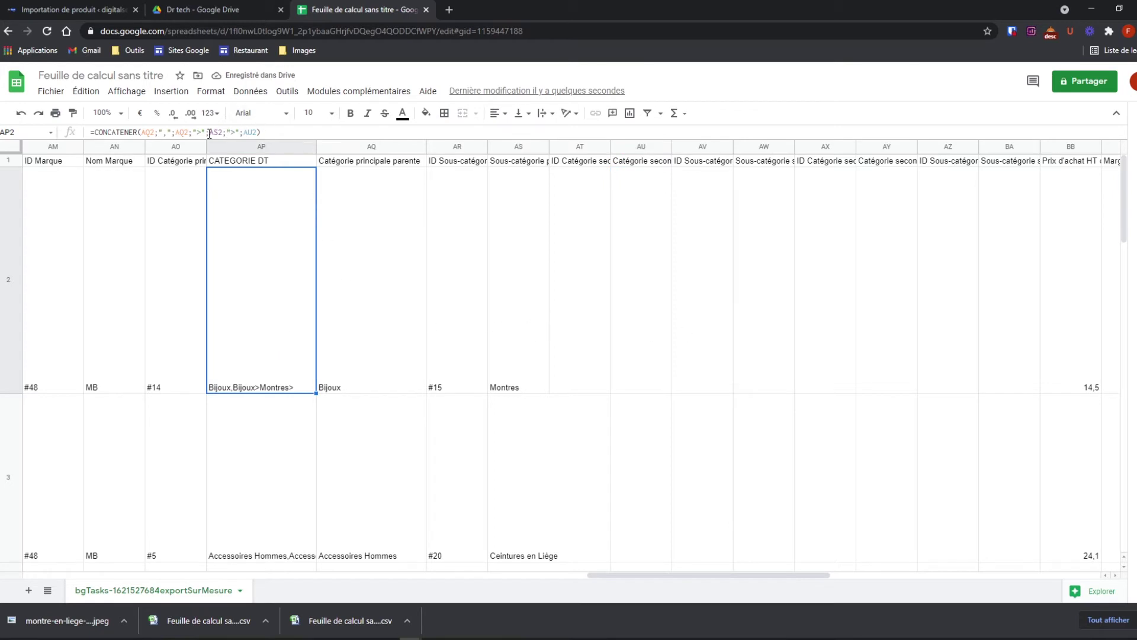
pyautogui.moveTo(223, 131); pyautogui.dragTo(260, 131)
pyautogui.press('BackSpace')
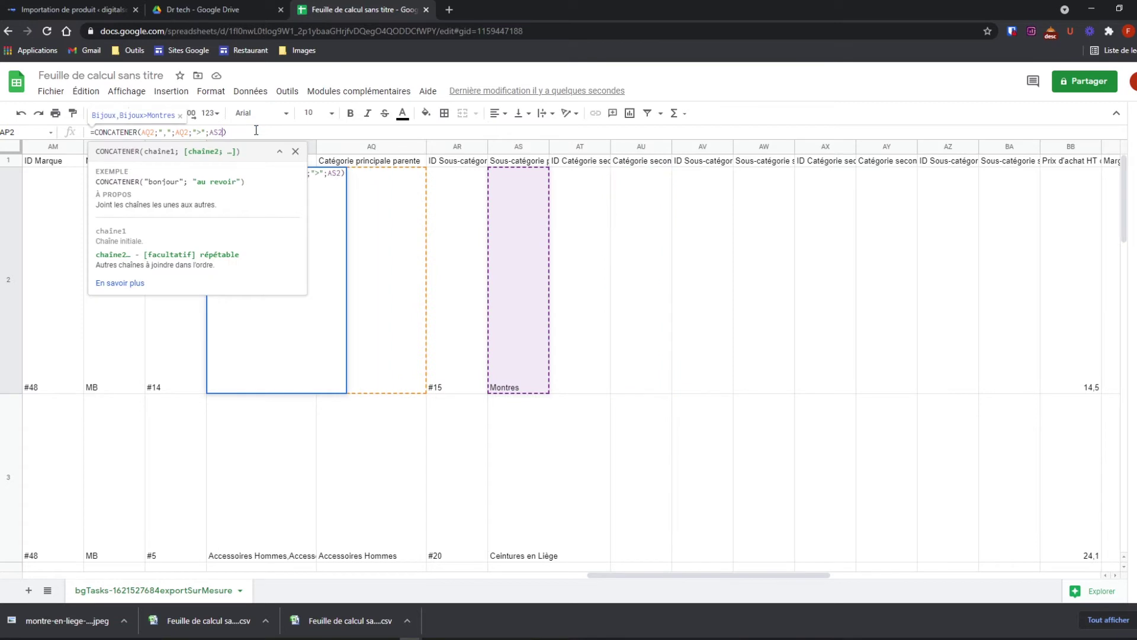
pyautogui.click(453, 256)
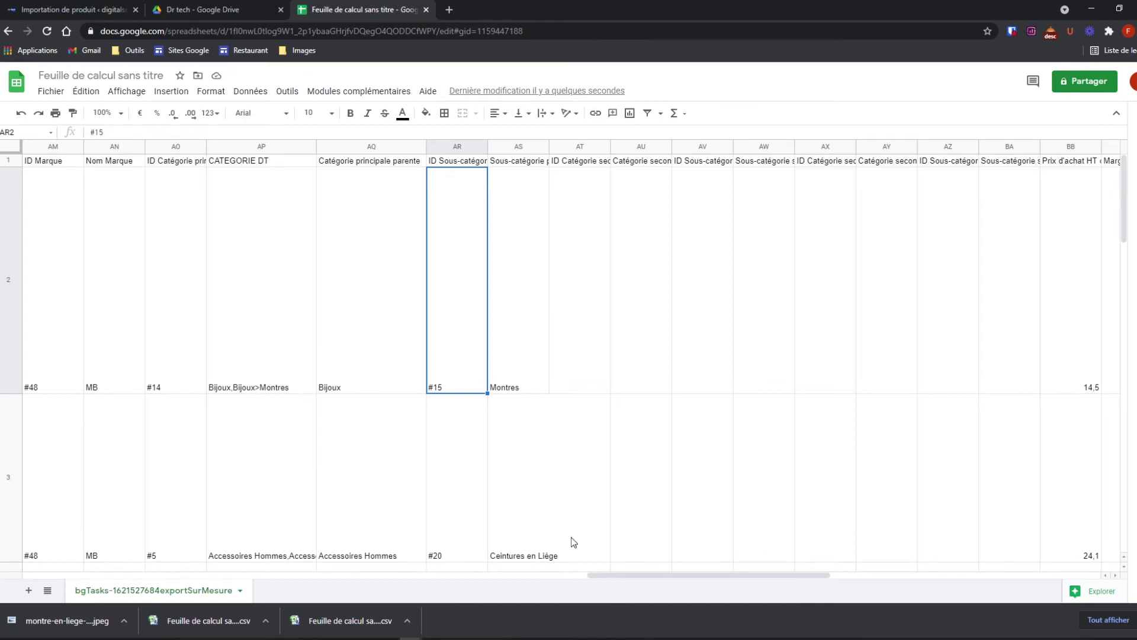
# - Examine the product price header and the attribute headers Genre, Matière, Couleur, Taille and Quantité in row 1
pyautogui.moveTo(697, 574); pyautogui.dragTo(841, 564)
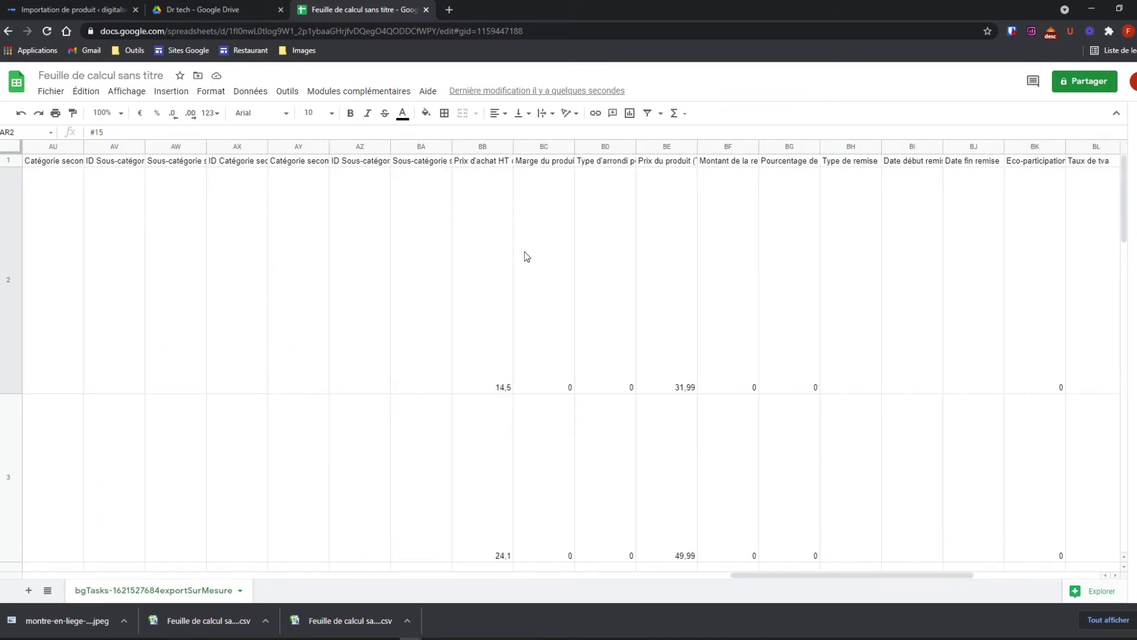
pyautogui.click(676, 166)
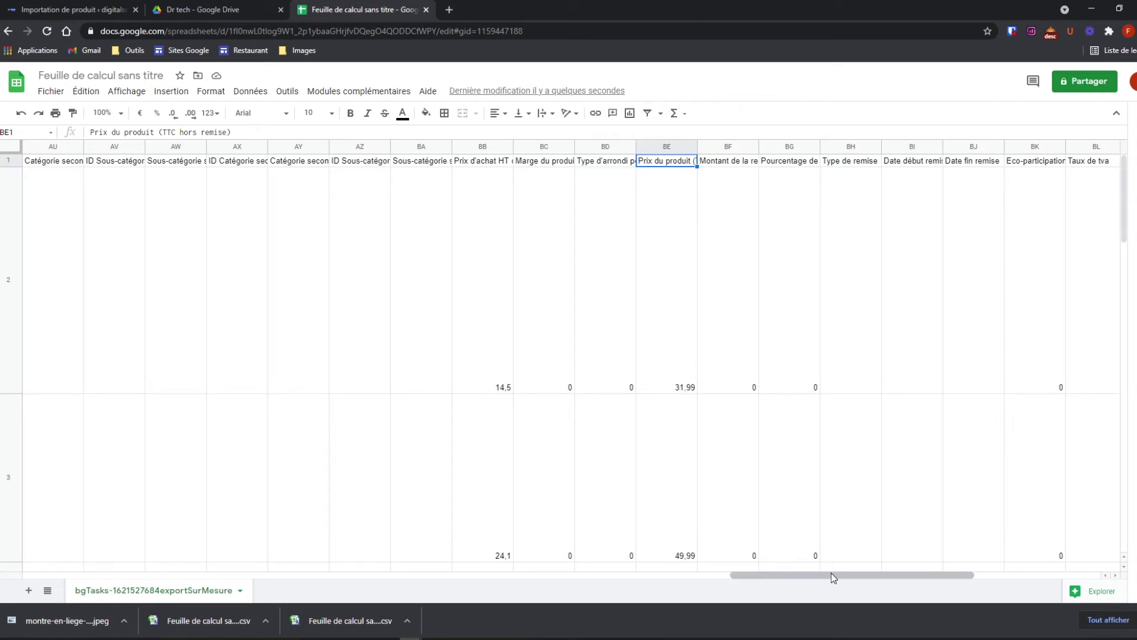
pyautogui.moveTo(831, 573); pyautogui.dragTo(950, 572)
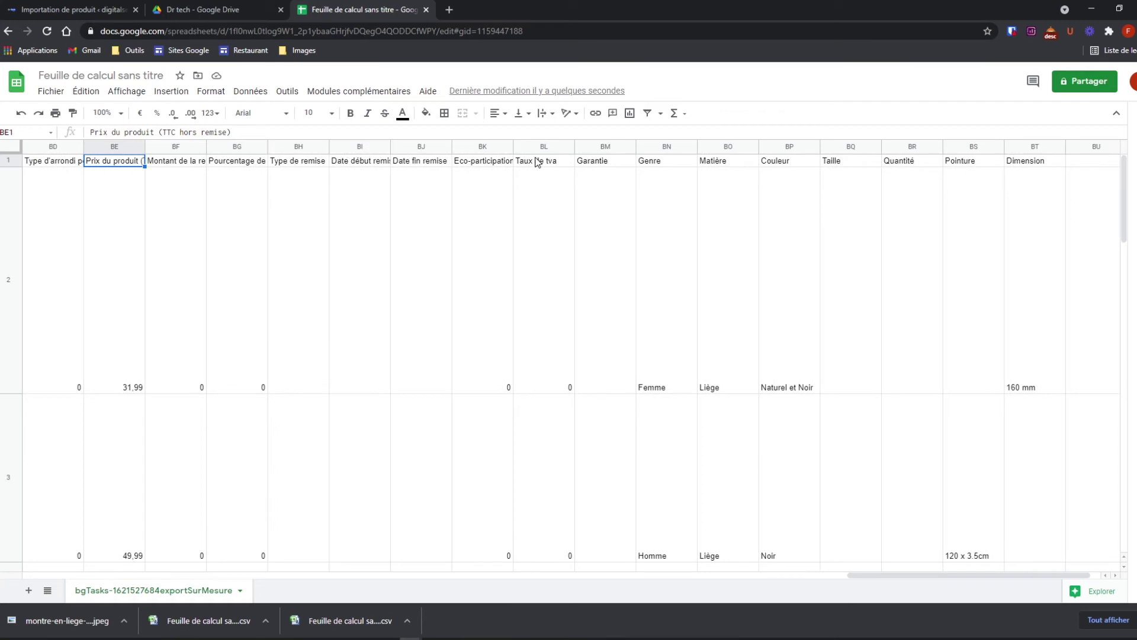
pyautogui.click(669, 163)
pyautogui.click(727, 166)
pyautogui.click(795, 166)
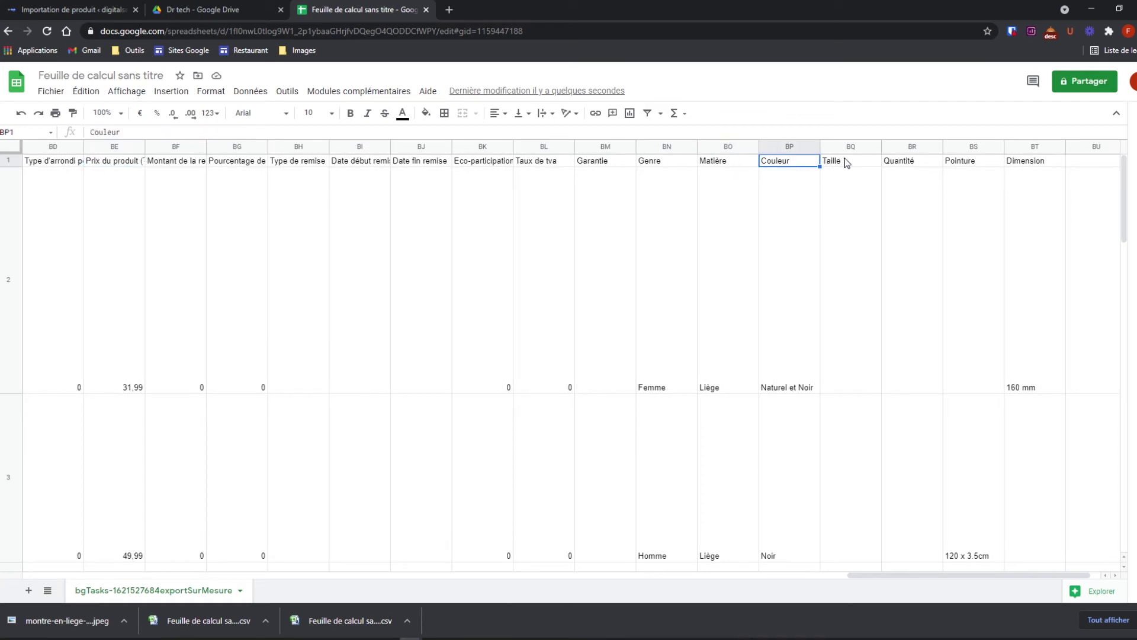
pyautogui.click(848, 163)
pyautogui.click(904, 165)
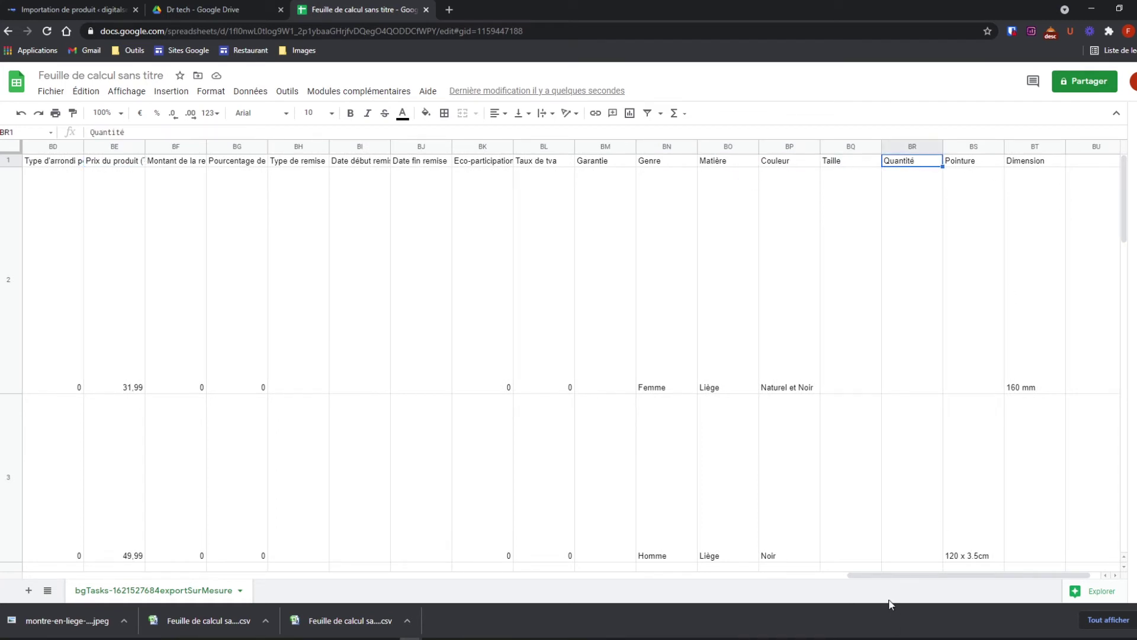
pyautogui.hscroll(2, 1005, 572)
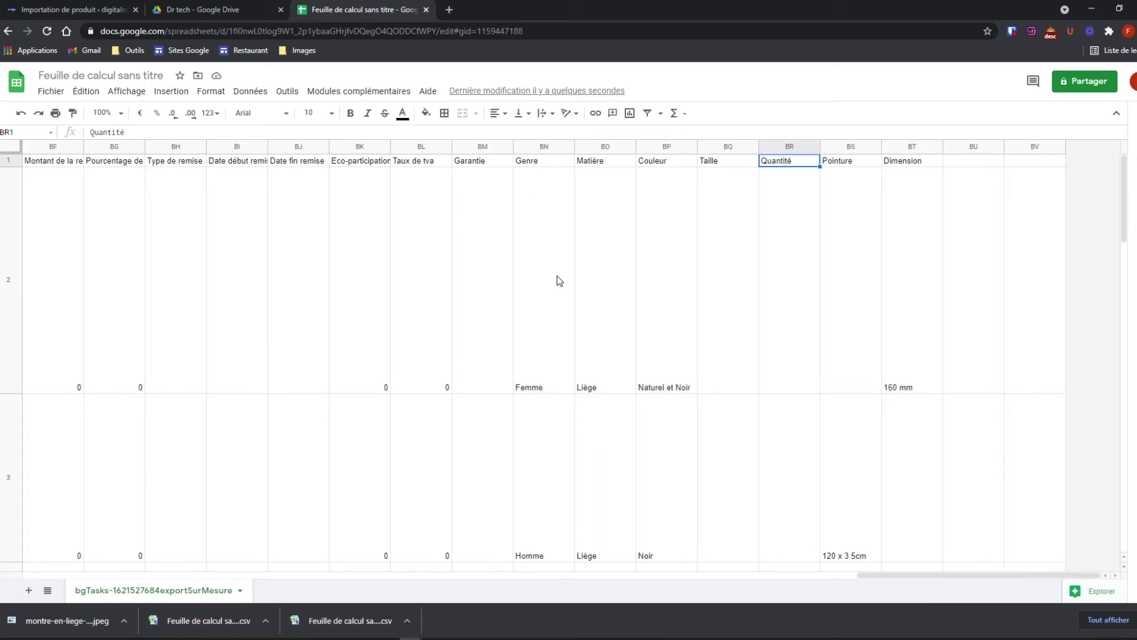
# - Switch to the WordPress admin, open the product "Nom produit" for editing and bring up its product data
pyautogui.click(66, 10)
pyautogui.scroll(1, 431, 378)
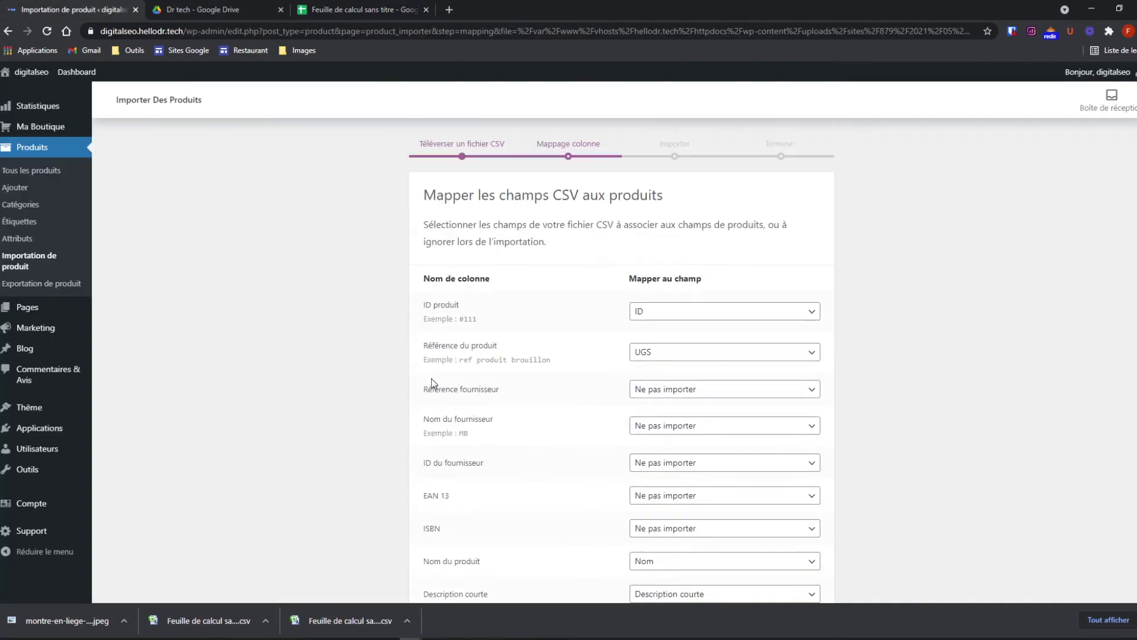
pyautogui.click(20, 188)
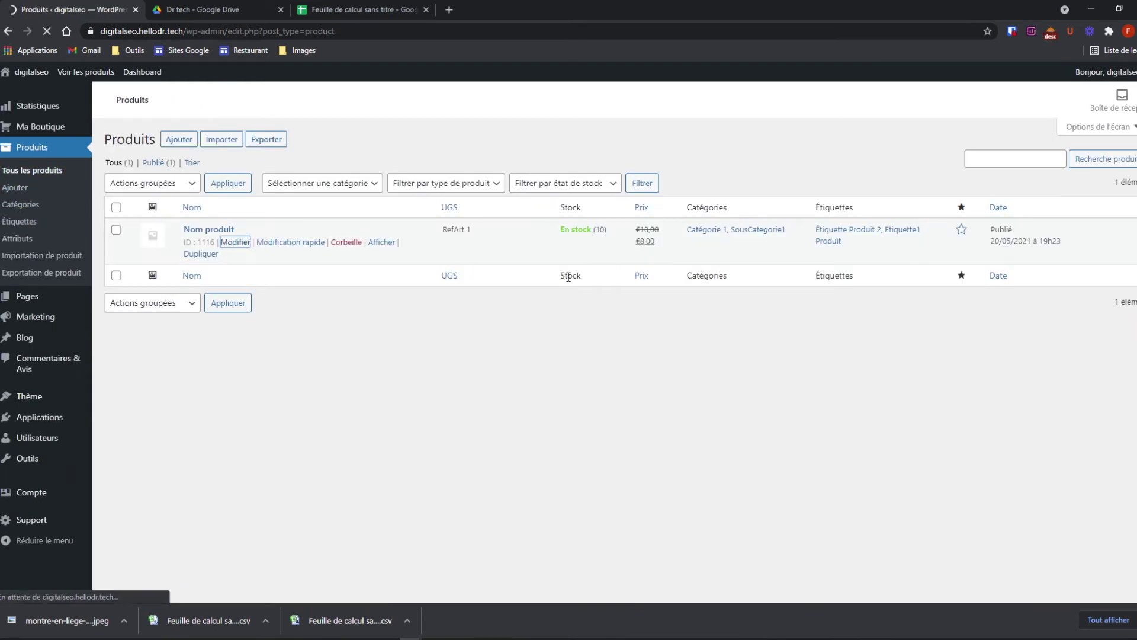
pyautogui.scroll(-5, 515, 275)
pyautogui.scroll(3, 409, 266)
pyautogui.scroll(-5, 393, 269)
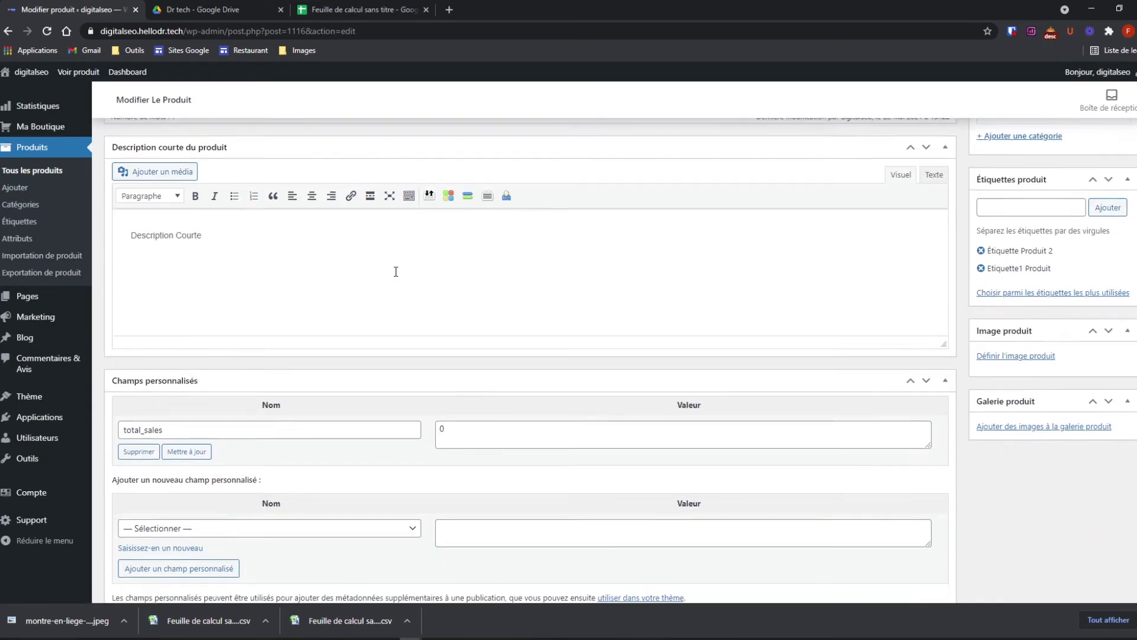
pyautogui.scroll(-3, 320, 355)
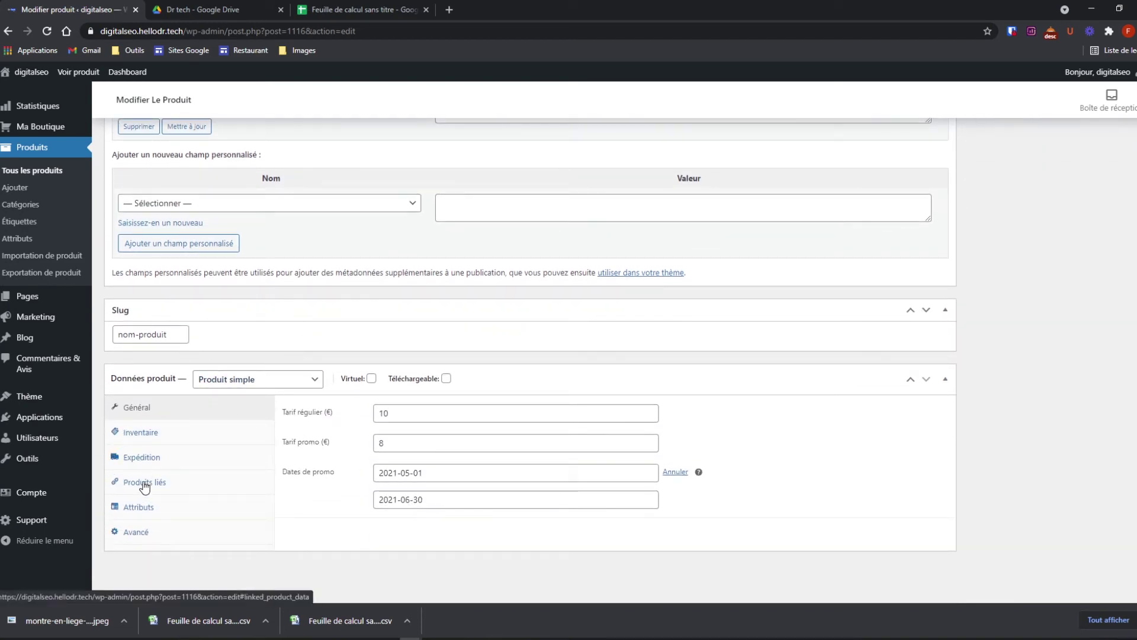
# - View the product's attributes, expanding Genre to inspect its name and values and collapsing it again
pyautogui.click(143, 514)
pyautogui.scroll(-2, 330, 452)
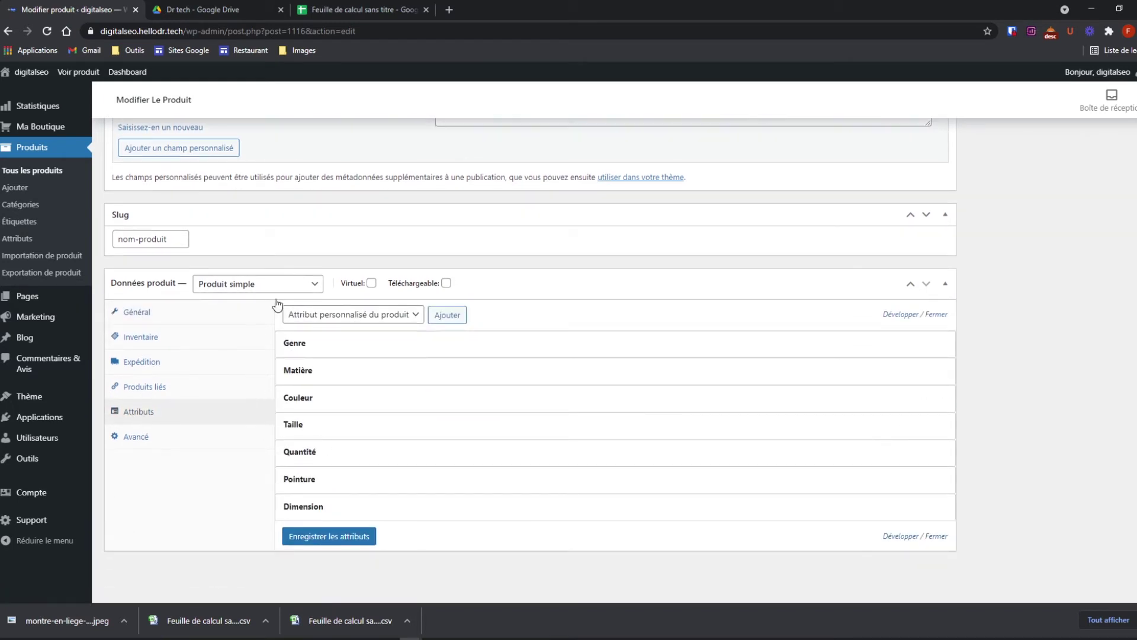
pyautogui.click(408, 347)
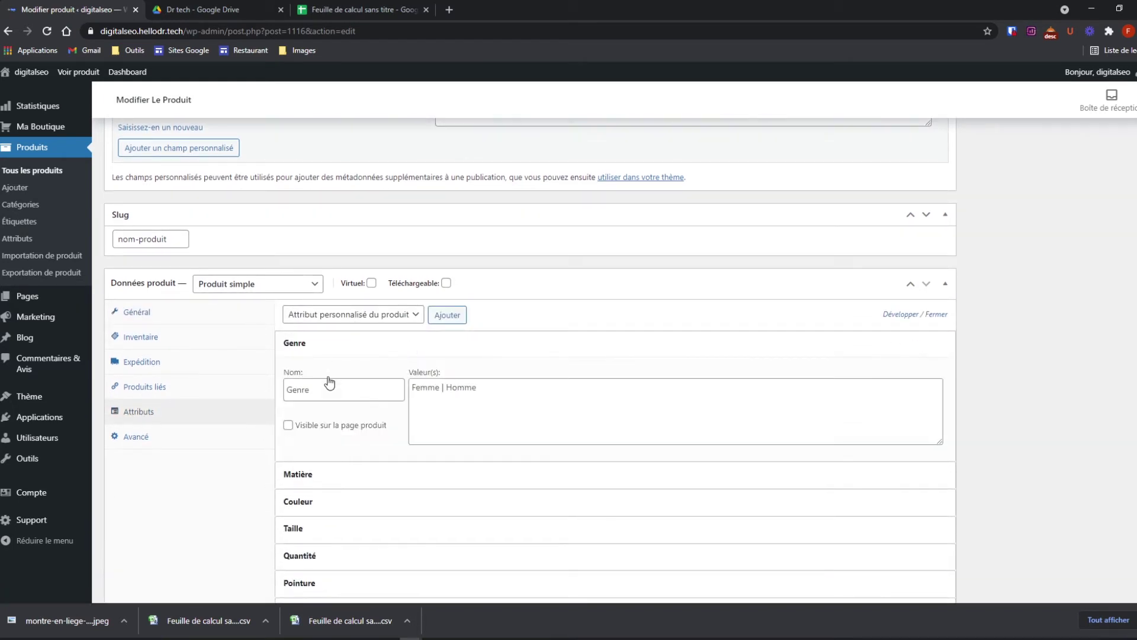
pyautogui.click(518, 343)
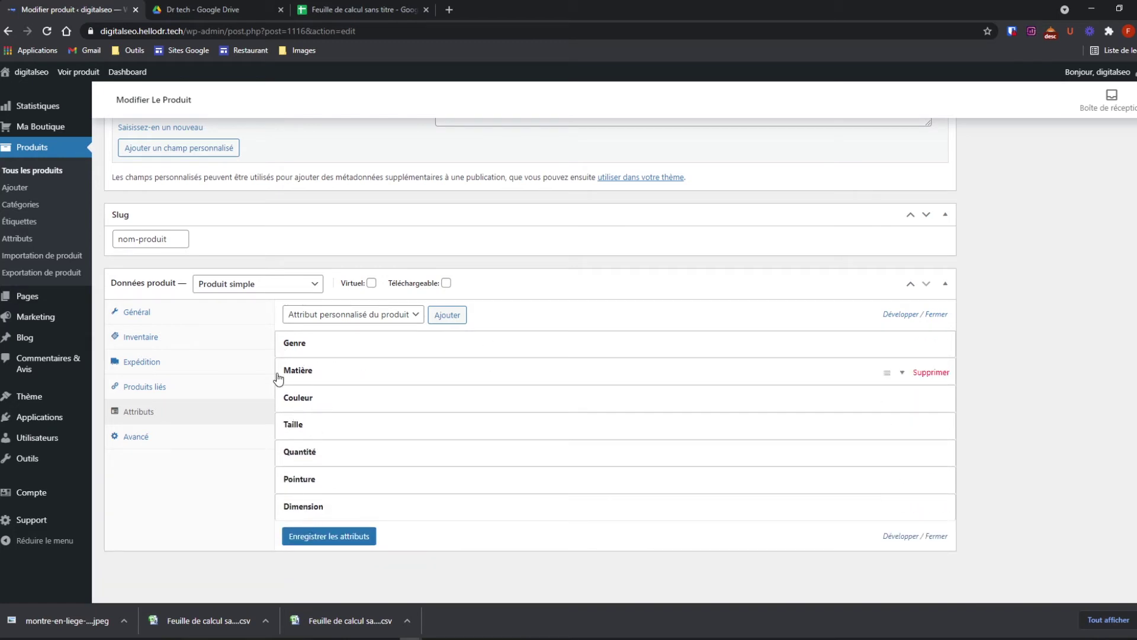
# - Switch to the Import CSV DT spreadsheet and download the active sheet as comma-separated values (.csv)
pyautogui.click(342, 9)
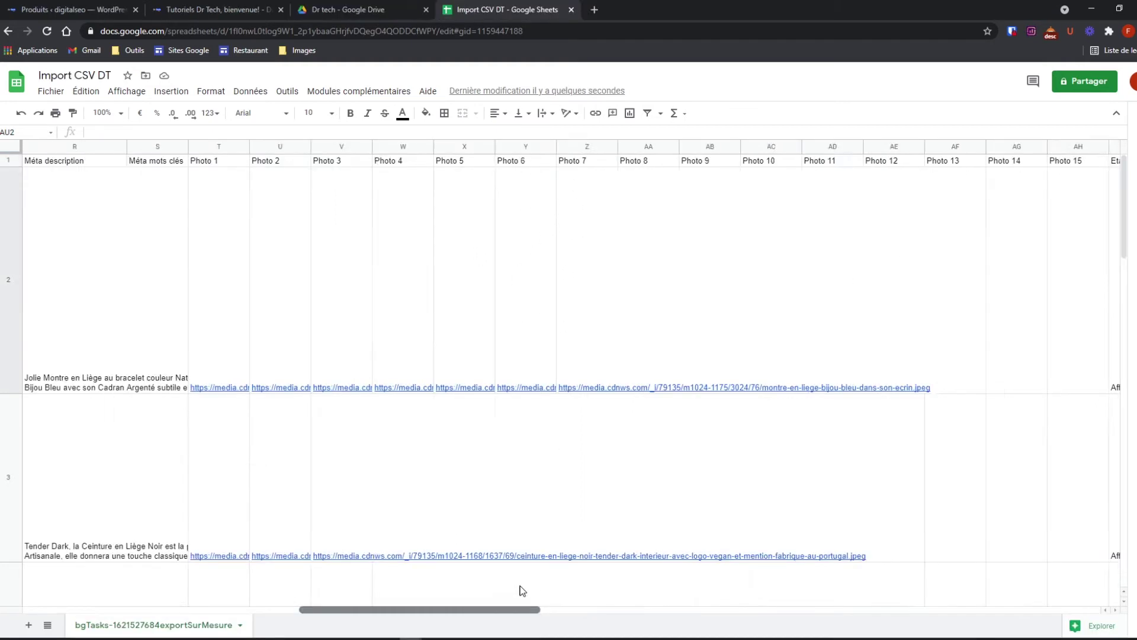
pyautogui.hscroll(-15, 522, 591)
pyautogui.click(50, 91)
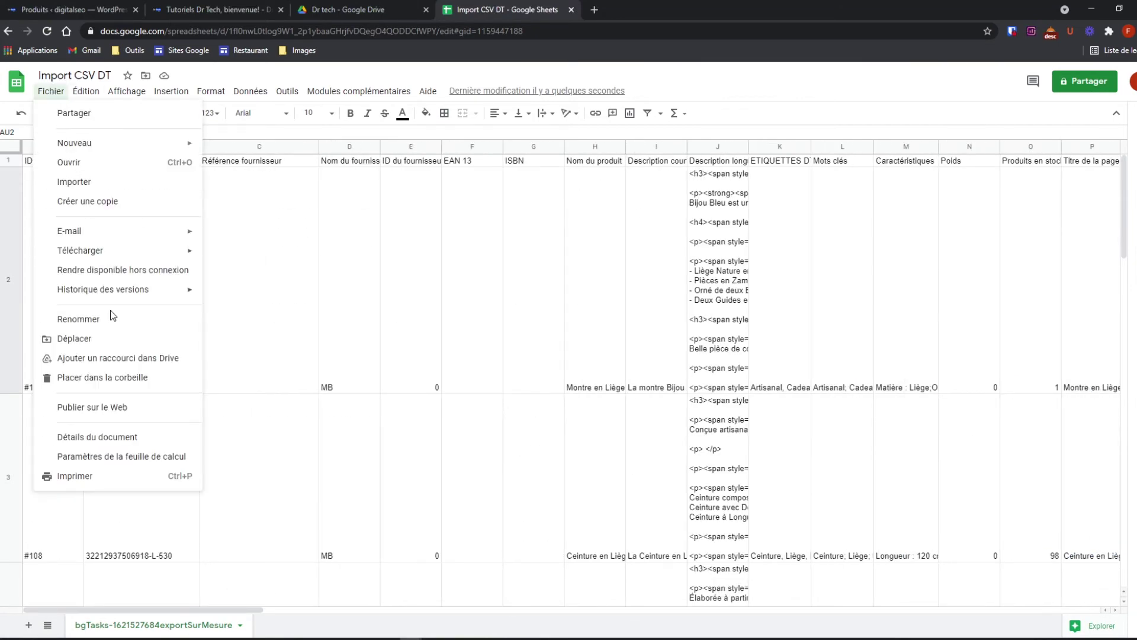
pyautogui.moveTo(89, 249)
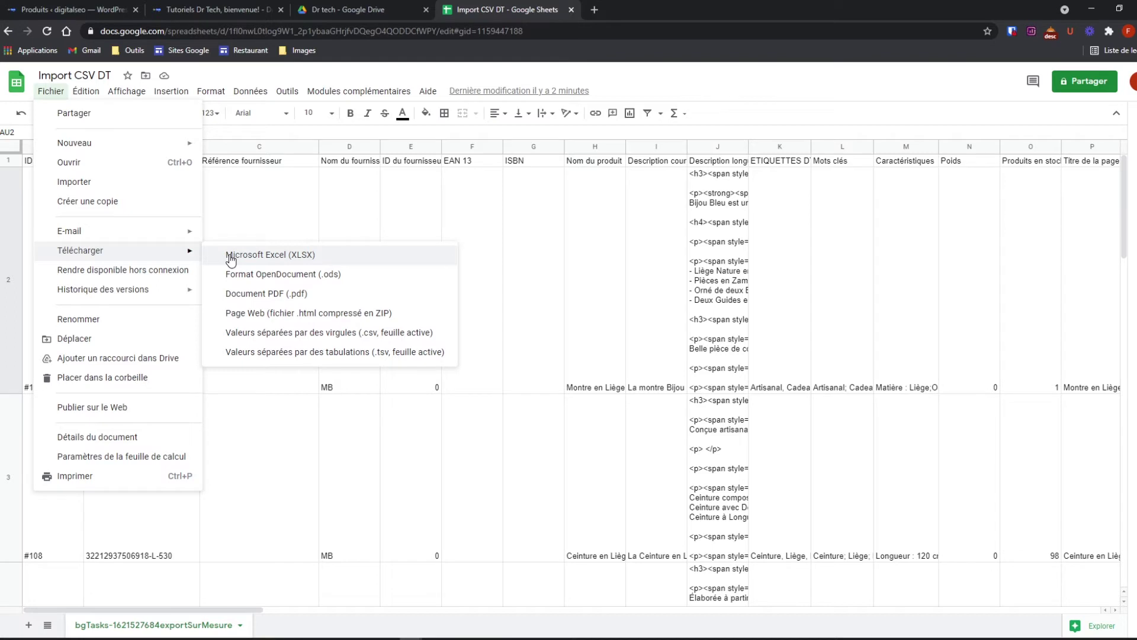
pyautogui.click(272, 336)
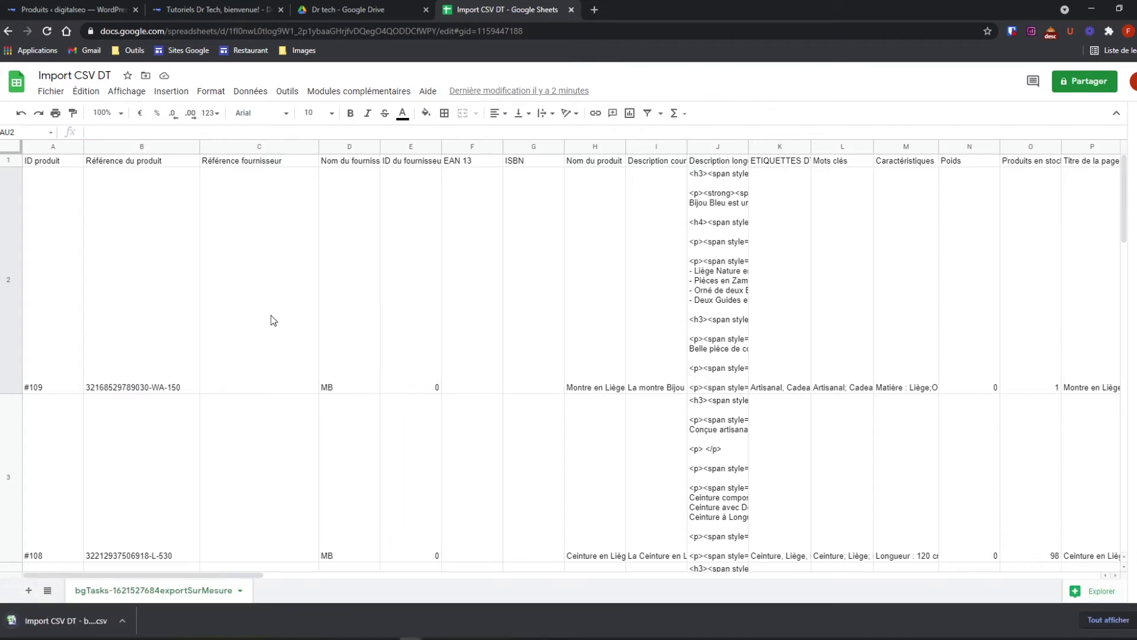
pyautogui.click(88, 75)
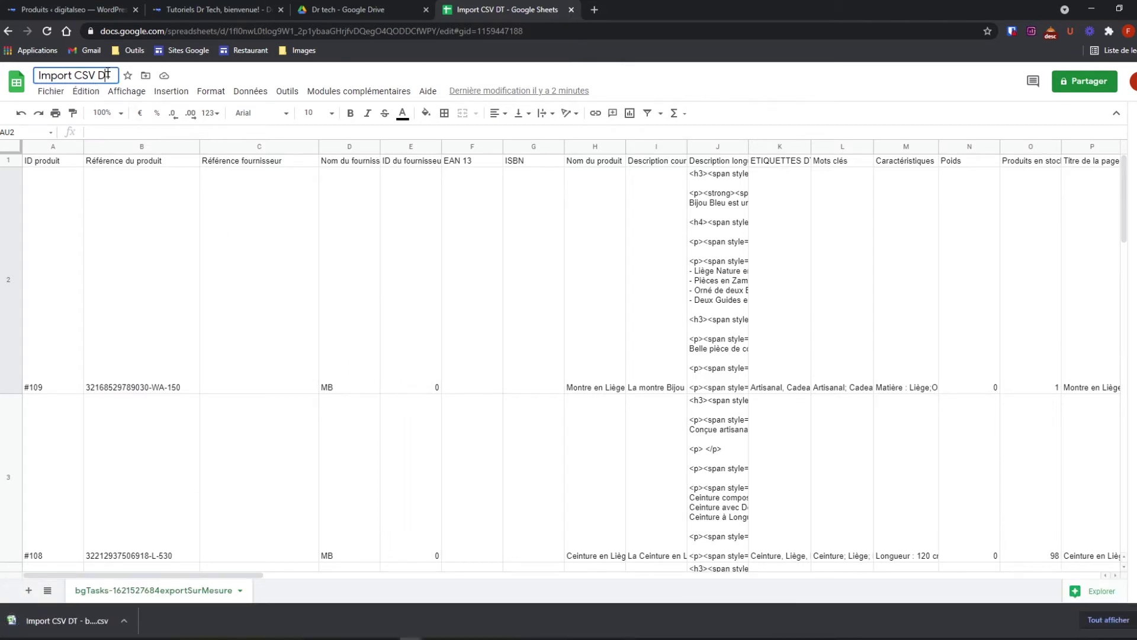
pyautogui.moveTo(112, 75); pyautogui.dragTo(104, 75)
pyautogui.press('Return')
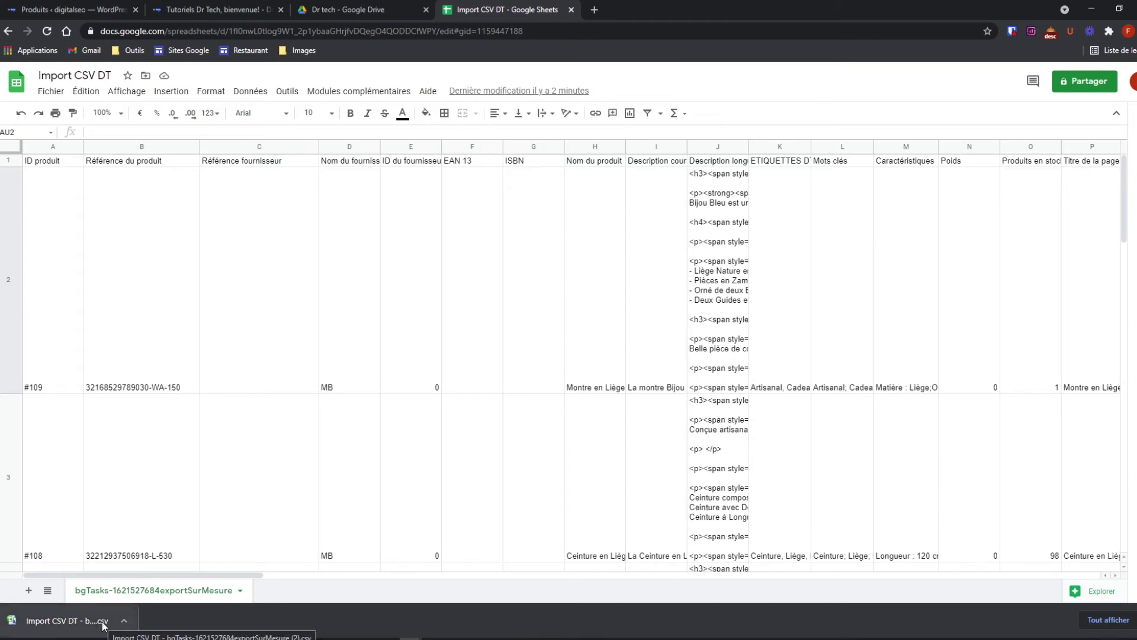
pyautogui.click(123, 620)
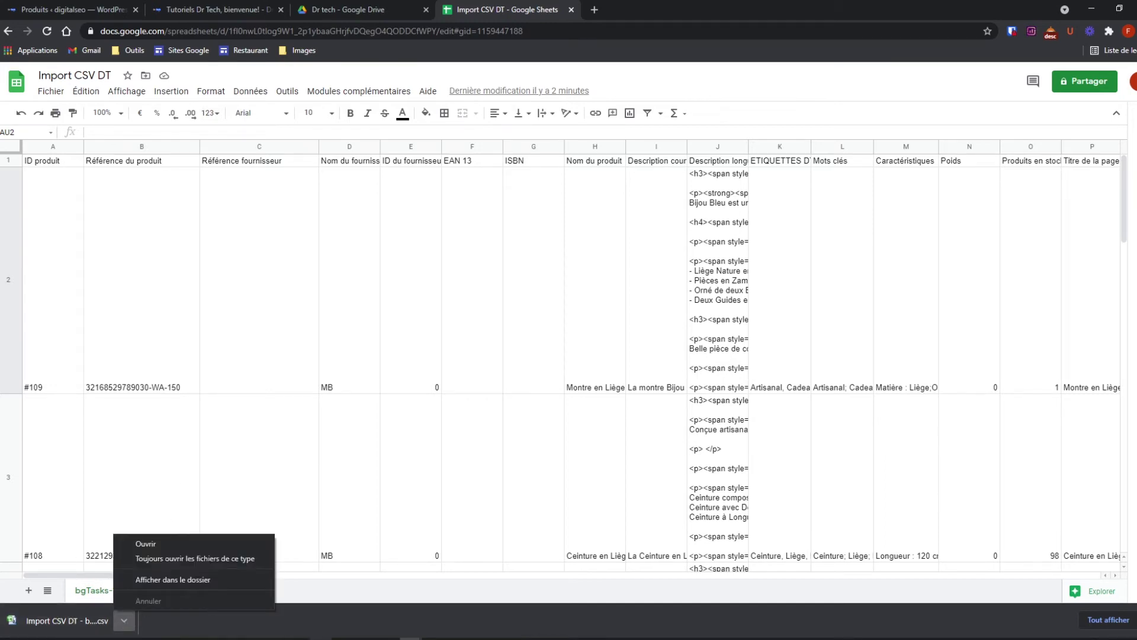
pyautogui.click(173, 579)
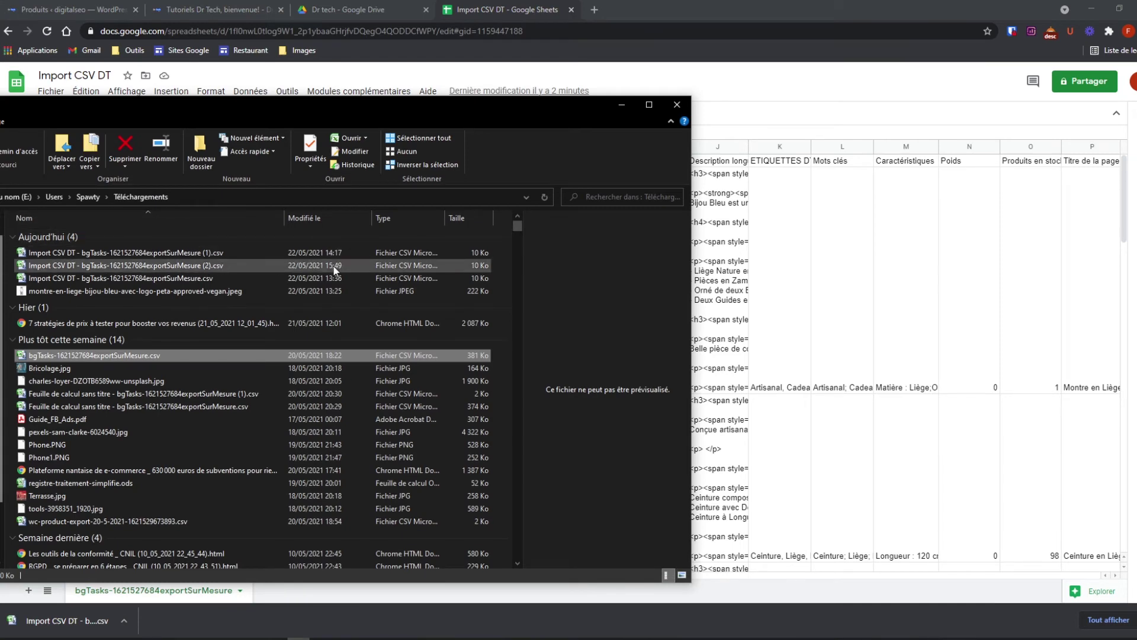
pyautogui.click(214, 268)
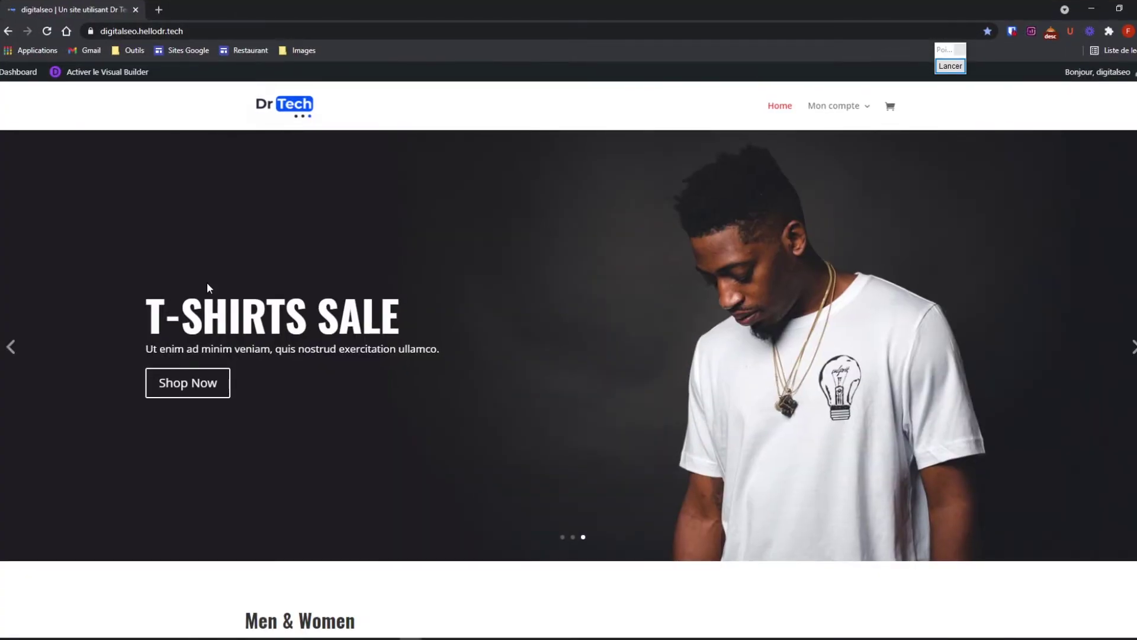
# - Switch to the digitalseo WordPress site, enter its admin dashboard and open the product import page
pyautogui.click(13, 73)
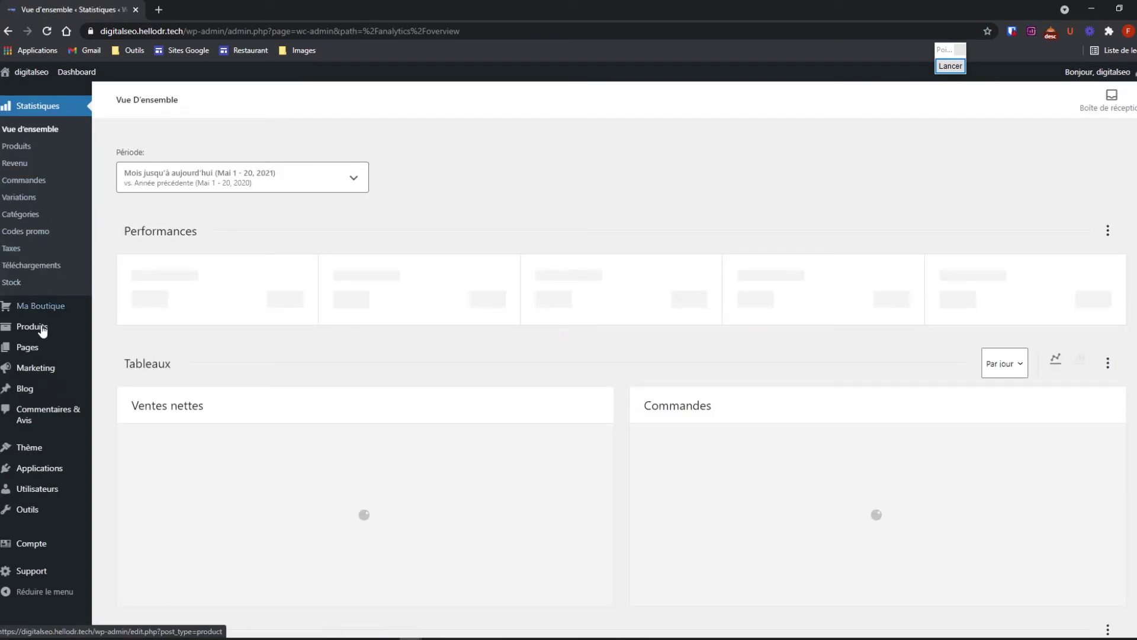
pyautogui.moveTo(26, 333)
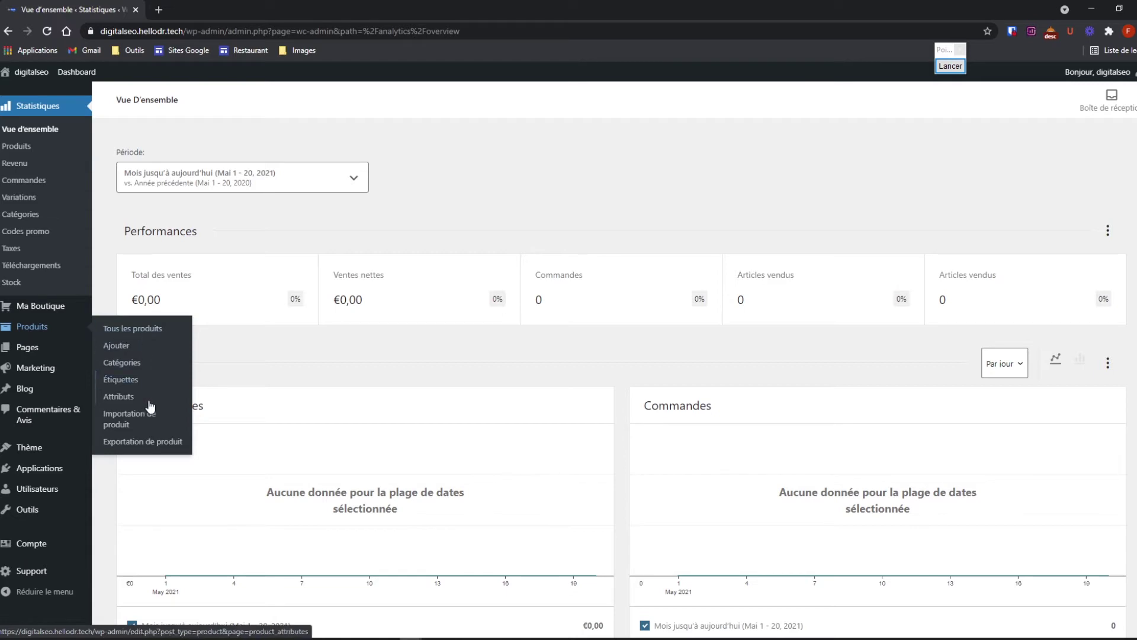
pyautogui.click(145, 423)
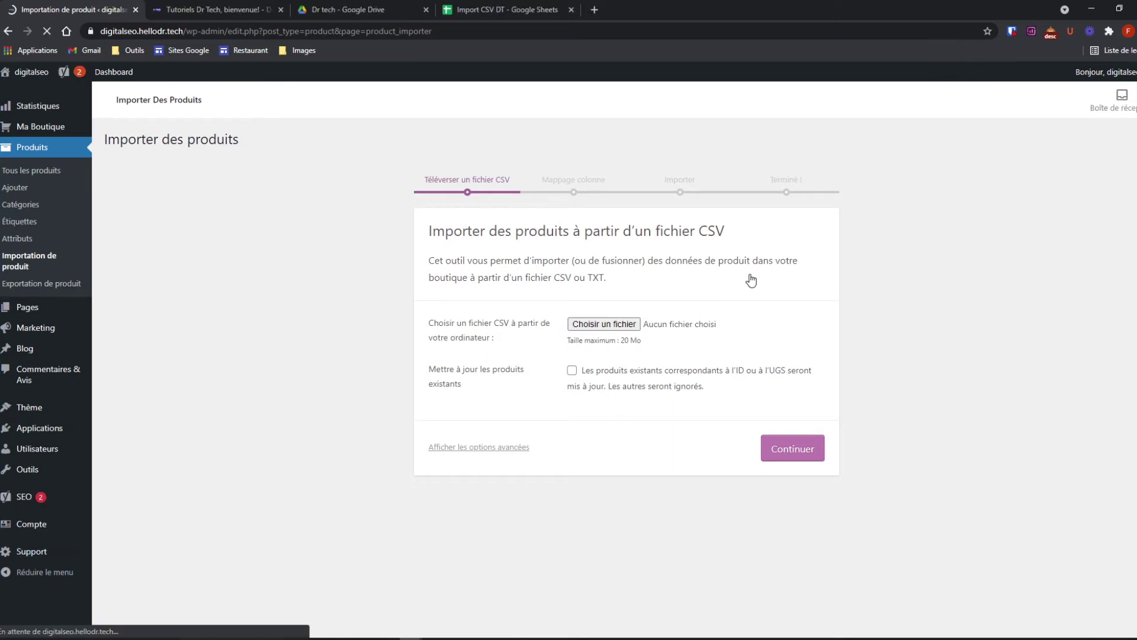
pyautogui.click(604, 323)
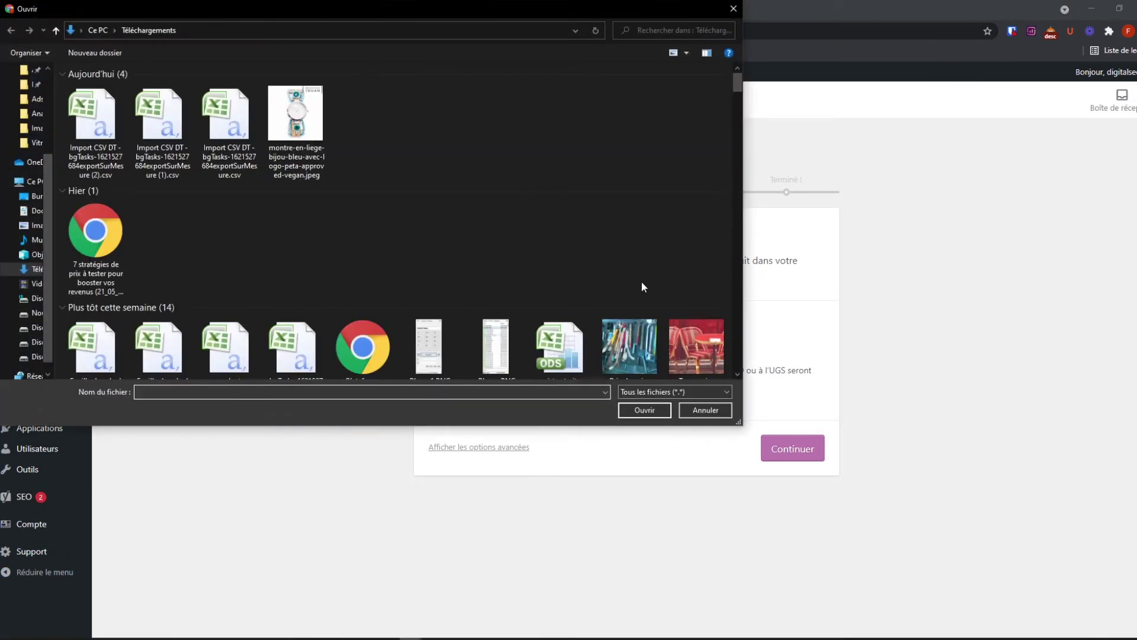
pyautogui.click(85, 159)
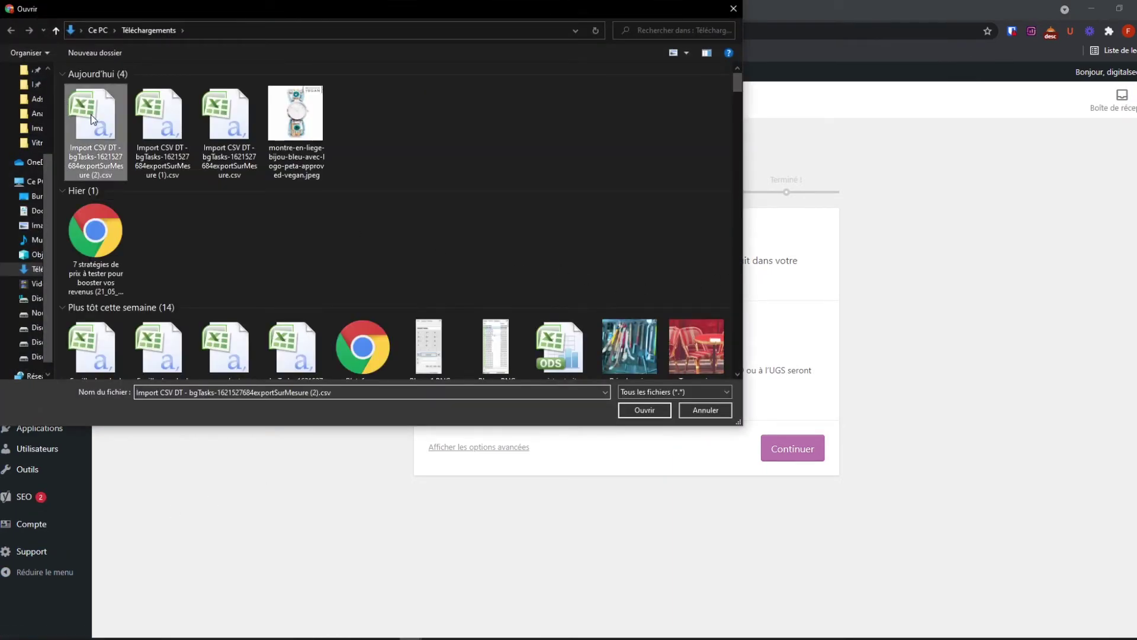
pyautogui.click(644, 409)
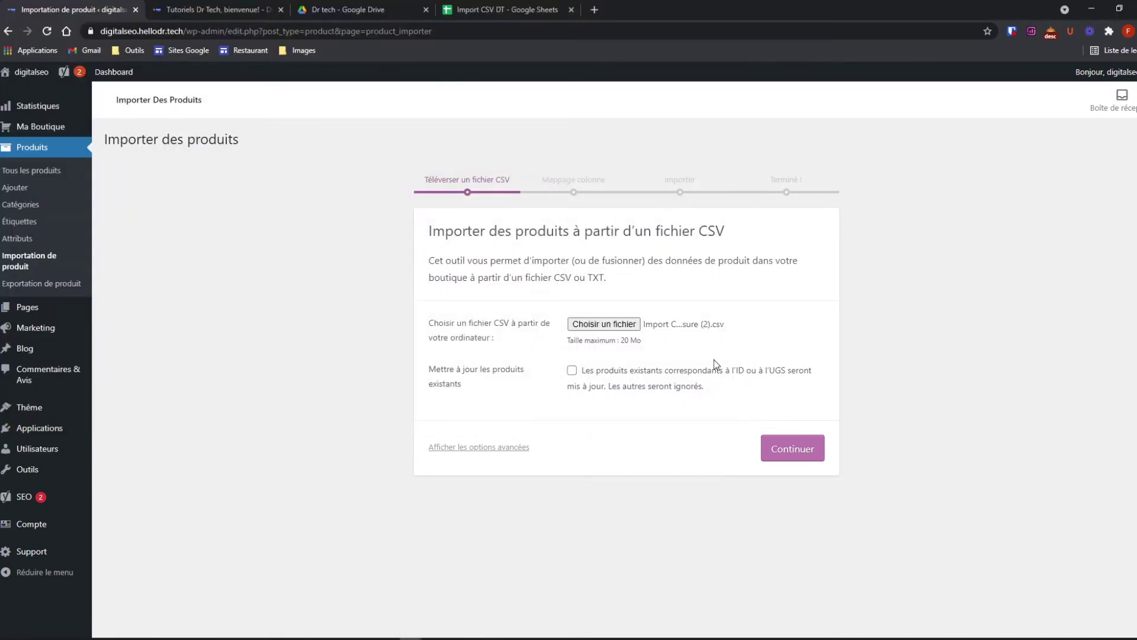
pyautogui.click(508, 448)
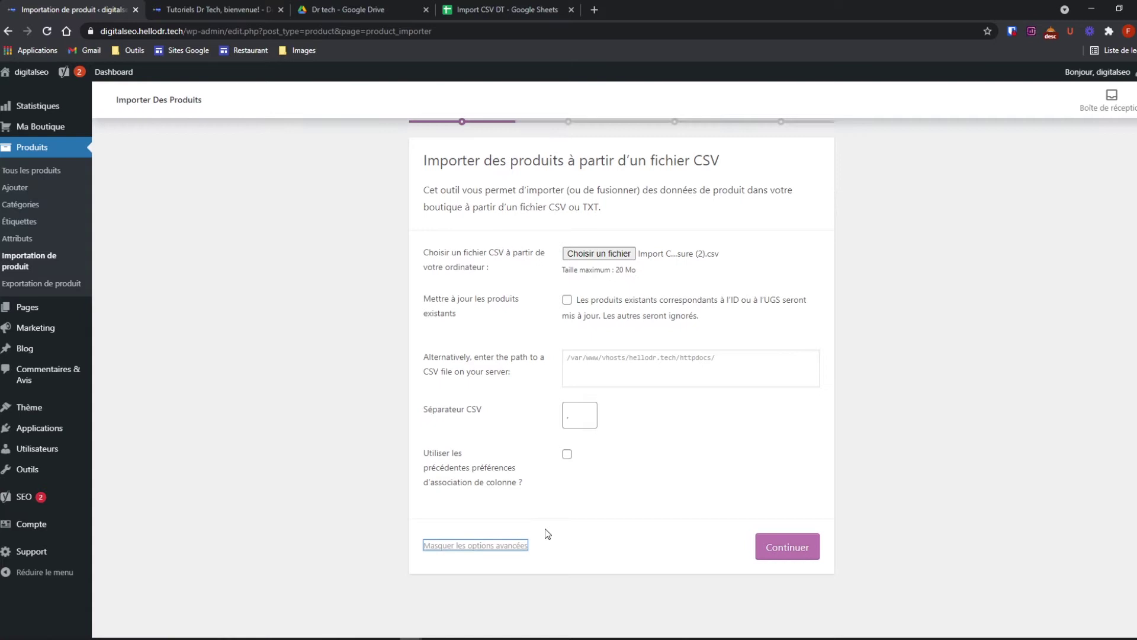
pyautogui.click(499, 544)
pyautogui.click(792, 448)
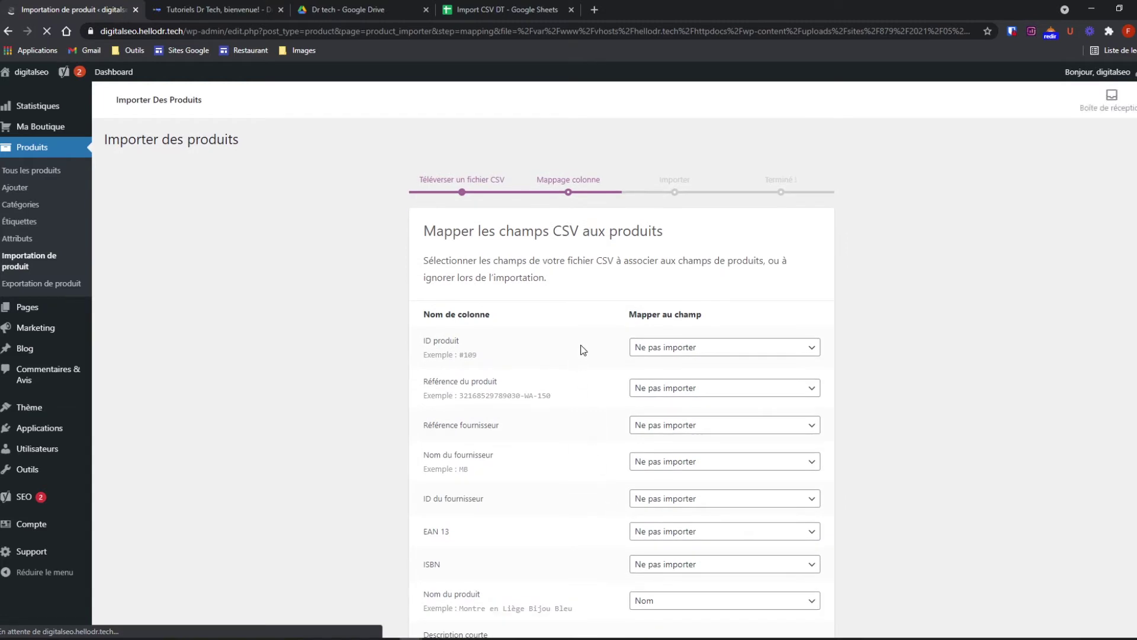
# - Map the ID produit column to ID and the Référence du produit column to UGS
pyautogui.click(699, 346)
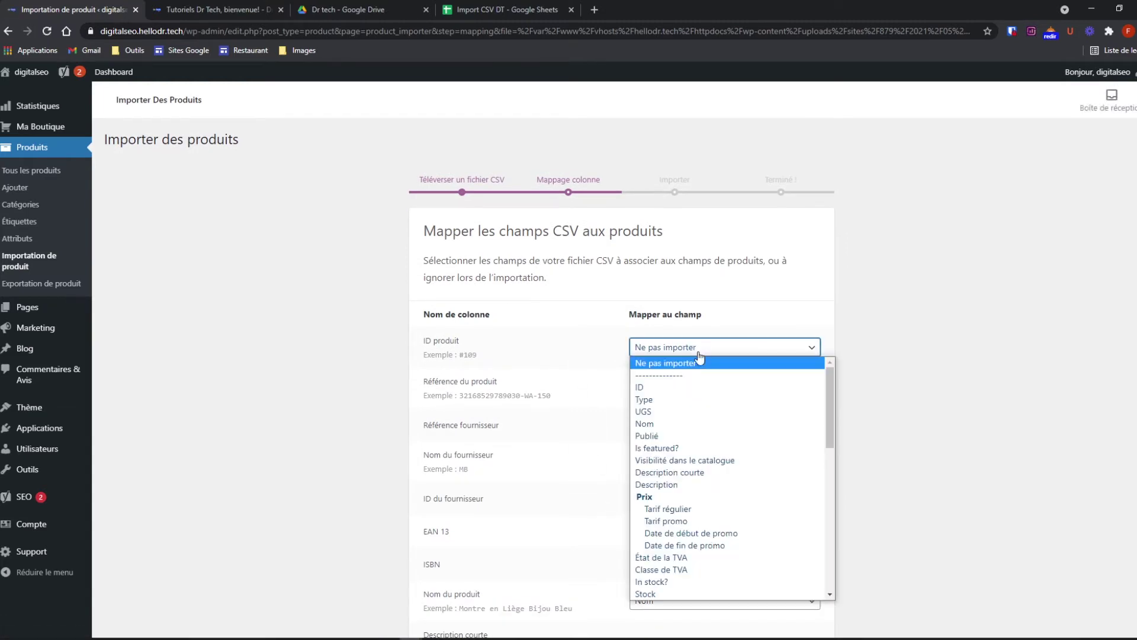
pyautogui.click(671, 388)
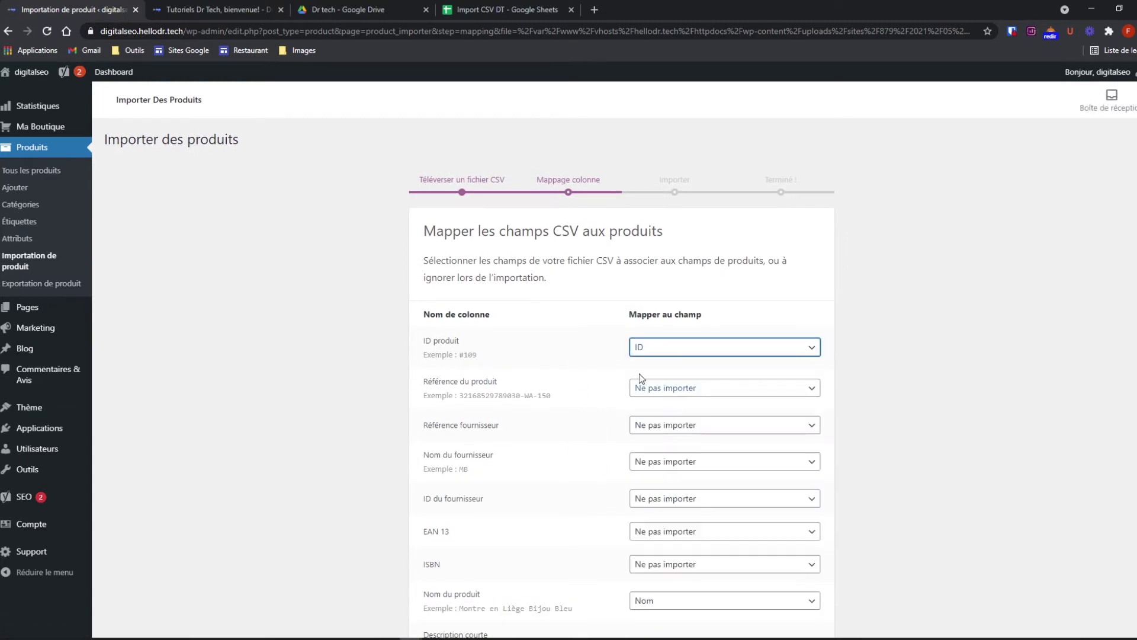
pyautogui.click(675, 392)
pyautogui.click(688, 176)
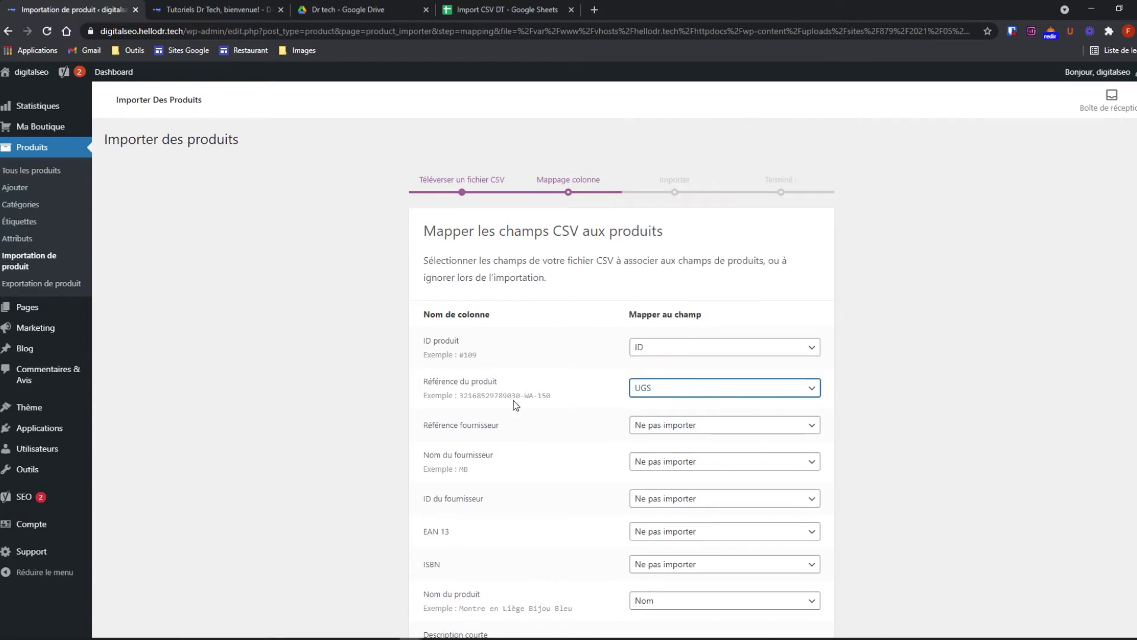
pyautogui.click(519, 432)
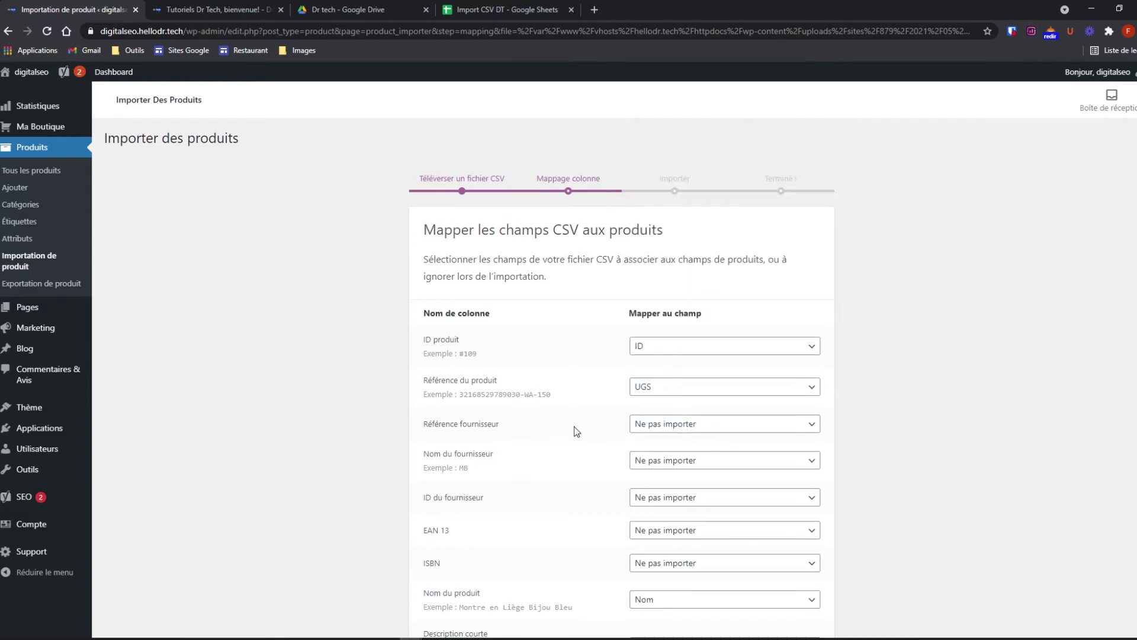
# - Map the Description longue column to the Description field
pyautogui.scroll(-2, 578, 431)
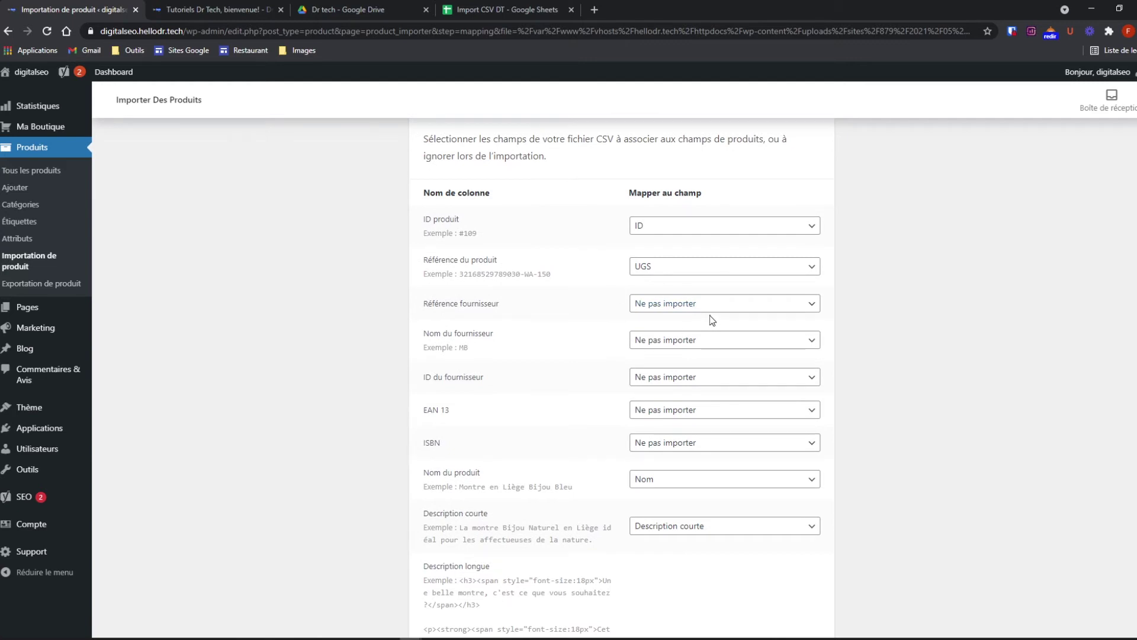
pyautogui.scroll(-2, 566, 399)
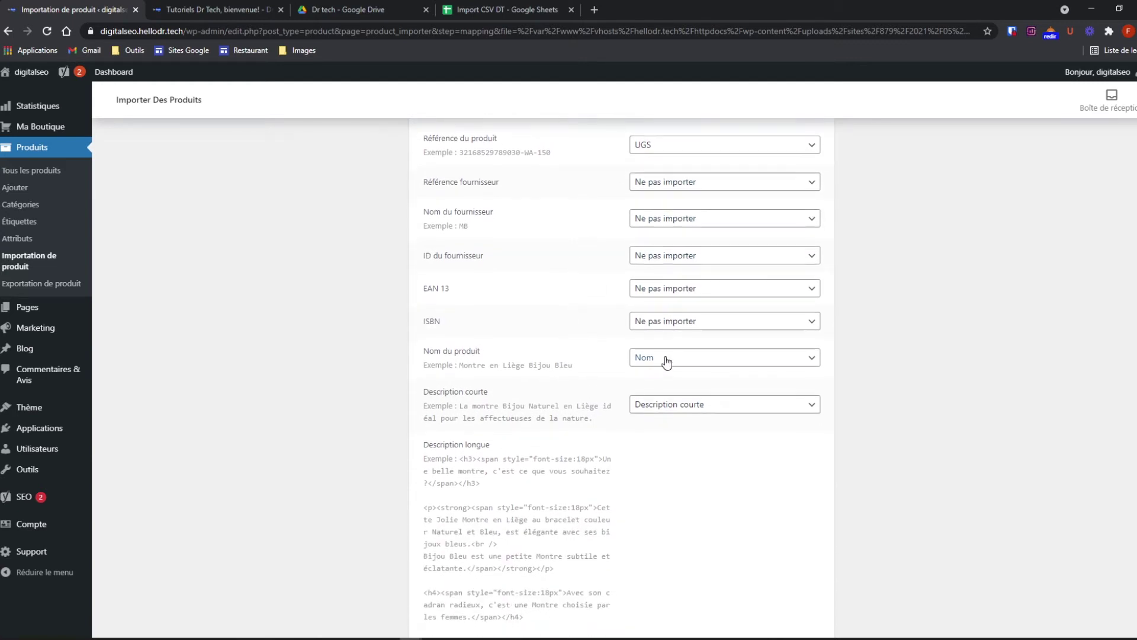
pyautogui.scroll(-2, 651, 385)
pyautogui.scroll(-3, 680, 285)
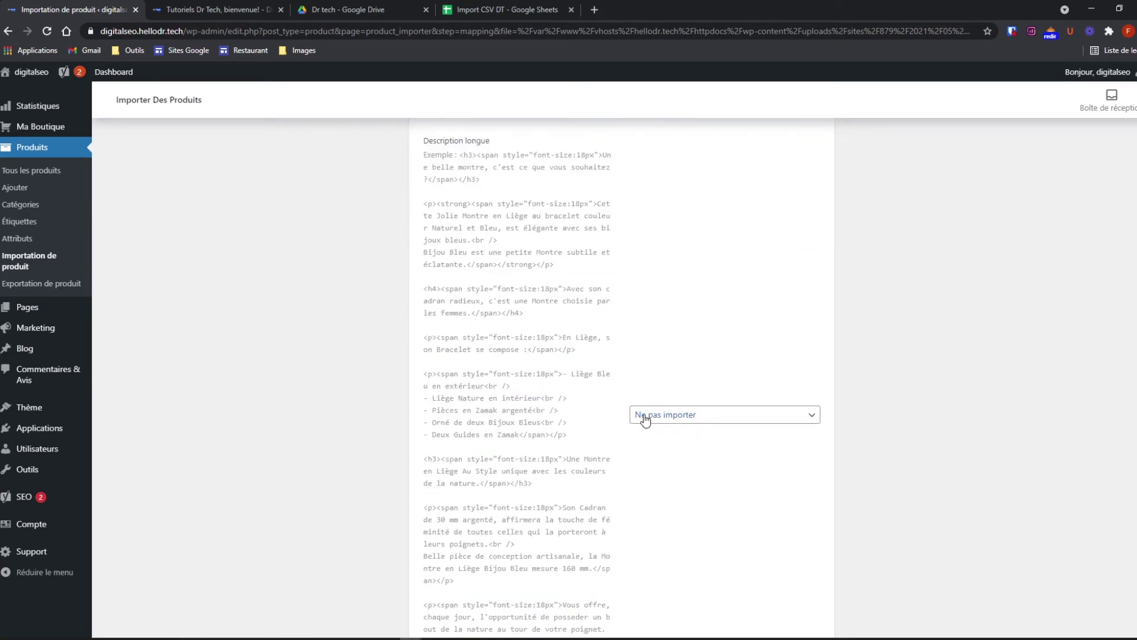
pyautogui.click(673, 416)
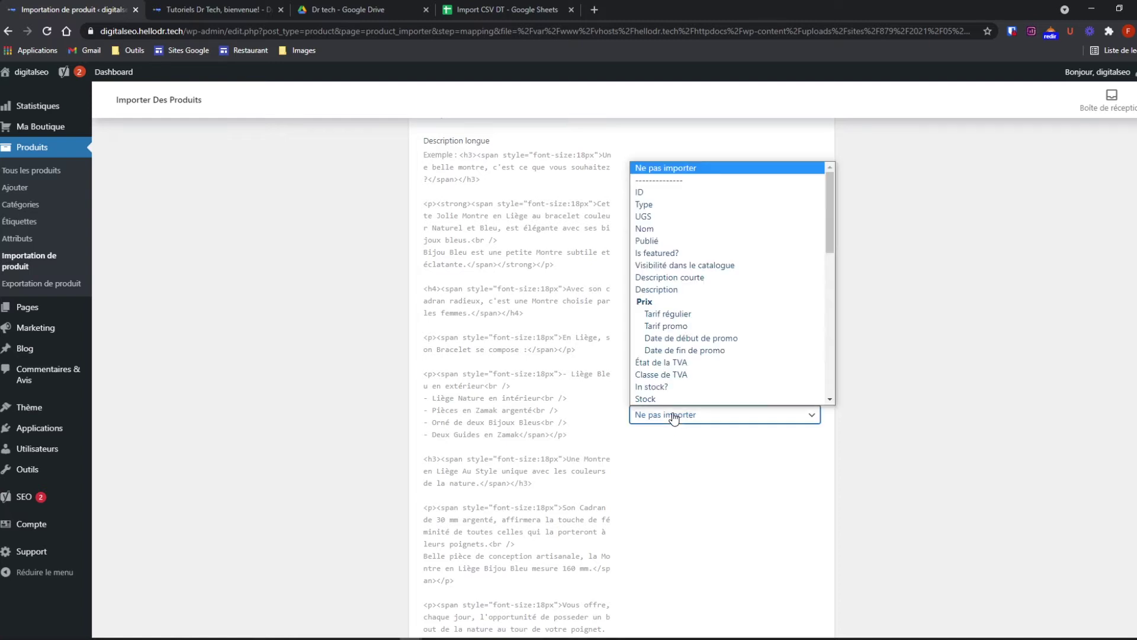
pyautogui.scroll(-1, 711, 290)
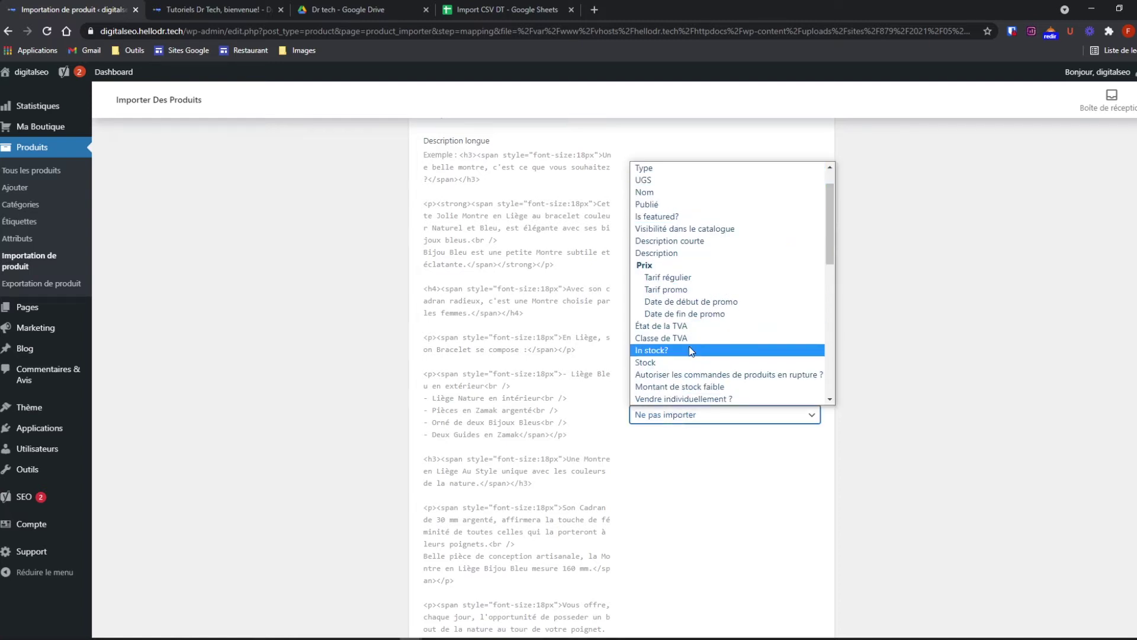
pyautogui.click(678, 253)
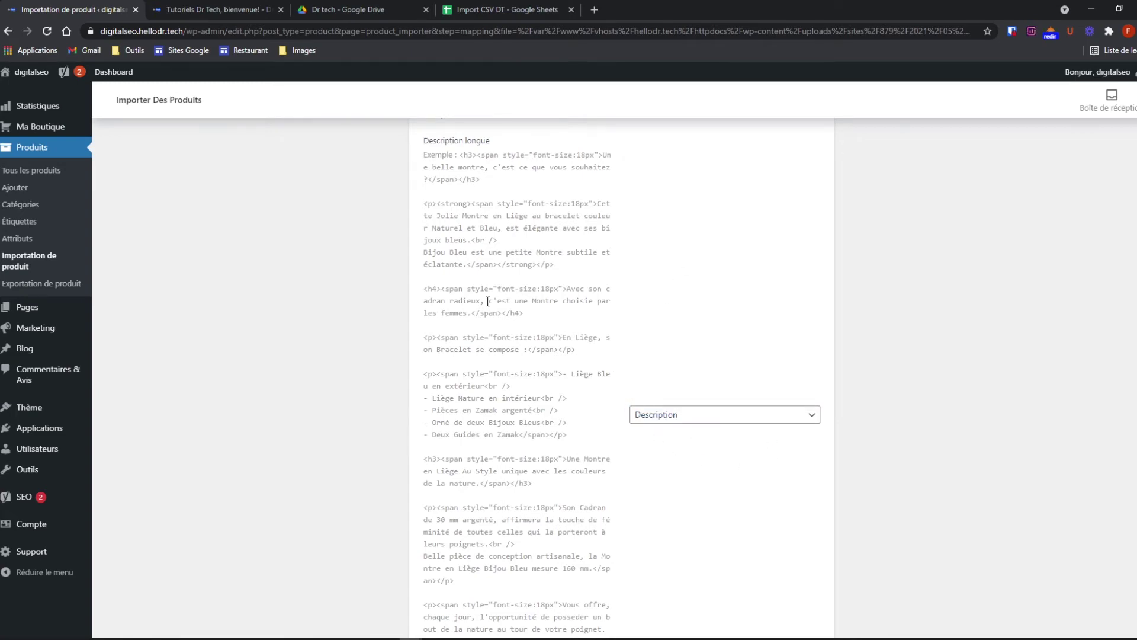
# - Map the ETIQUETTES DT column to Étiquettes (séparées par des virgules)
pyautogui.scroll(-5, 528, 377)
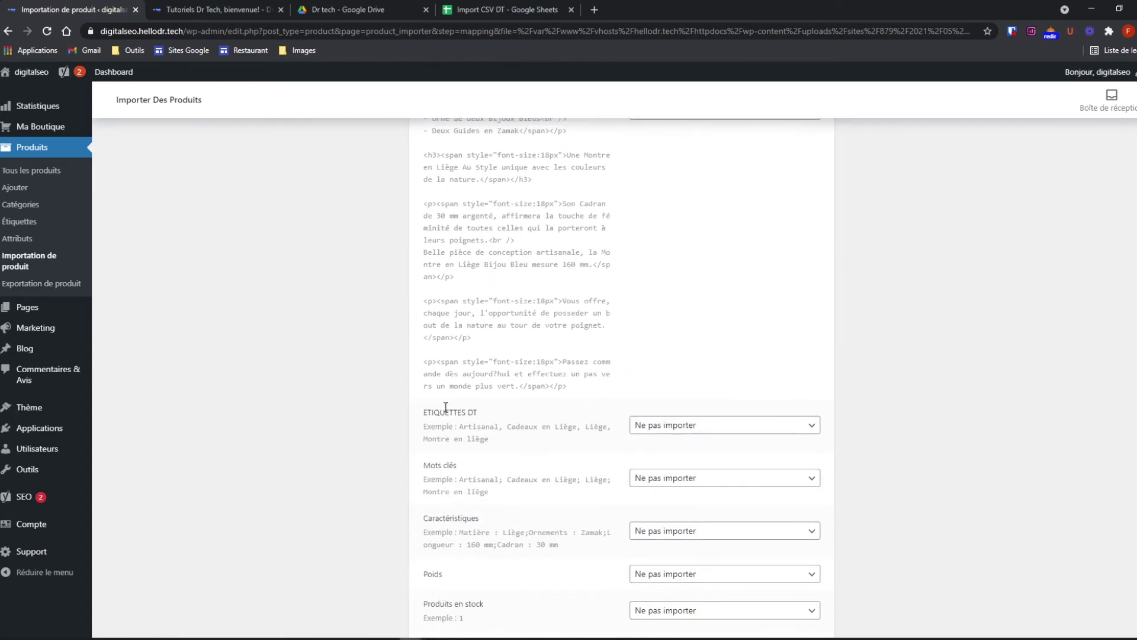
pyautogui.click(681, 425)
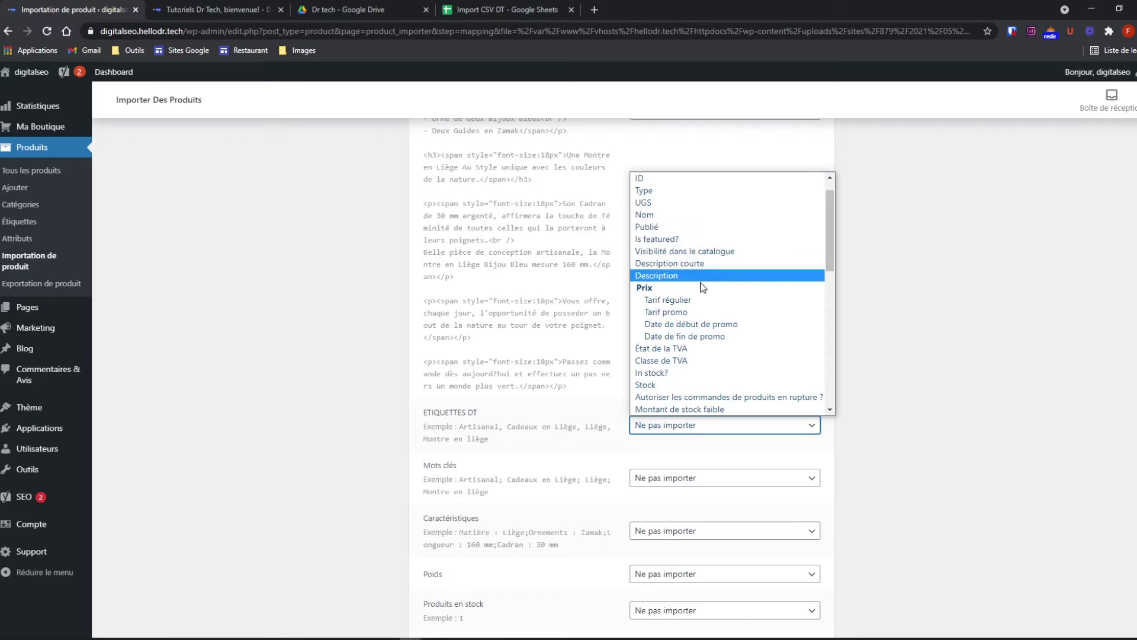
pyautogui.press('e')
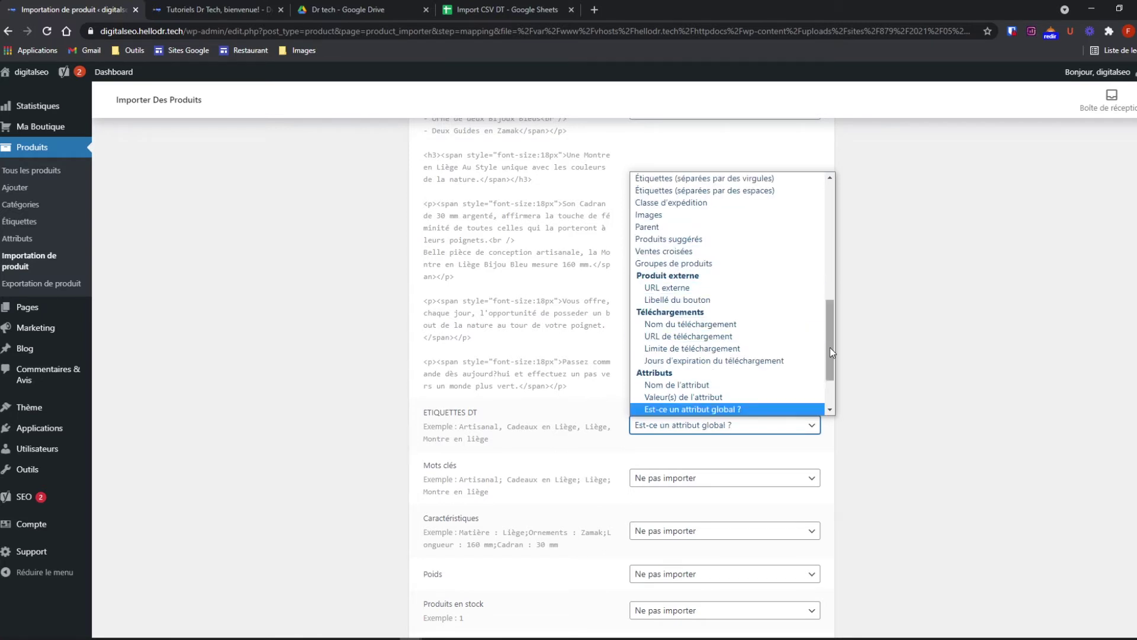
pyautogui.scroll(4, 761, 355)
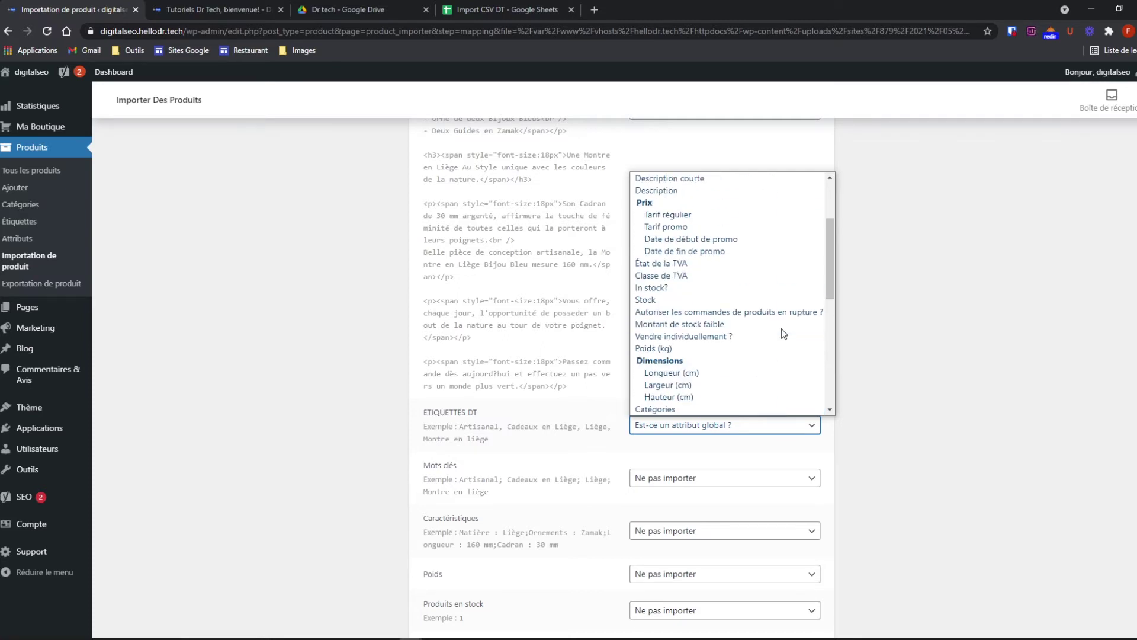
pyautogui.scroll(-4, 760, 372)
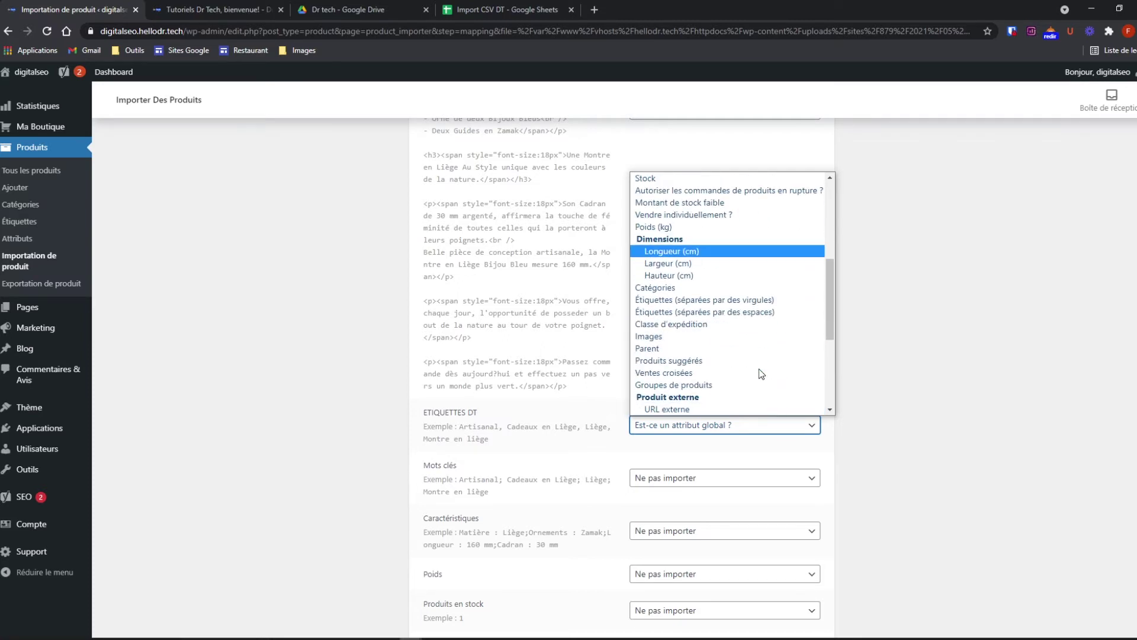
pyautogui.click(717, 301)
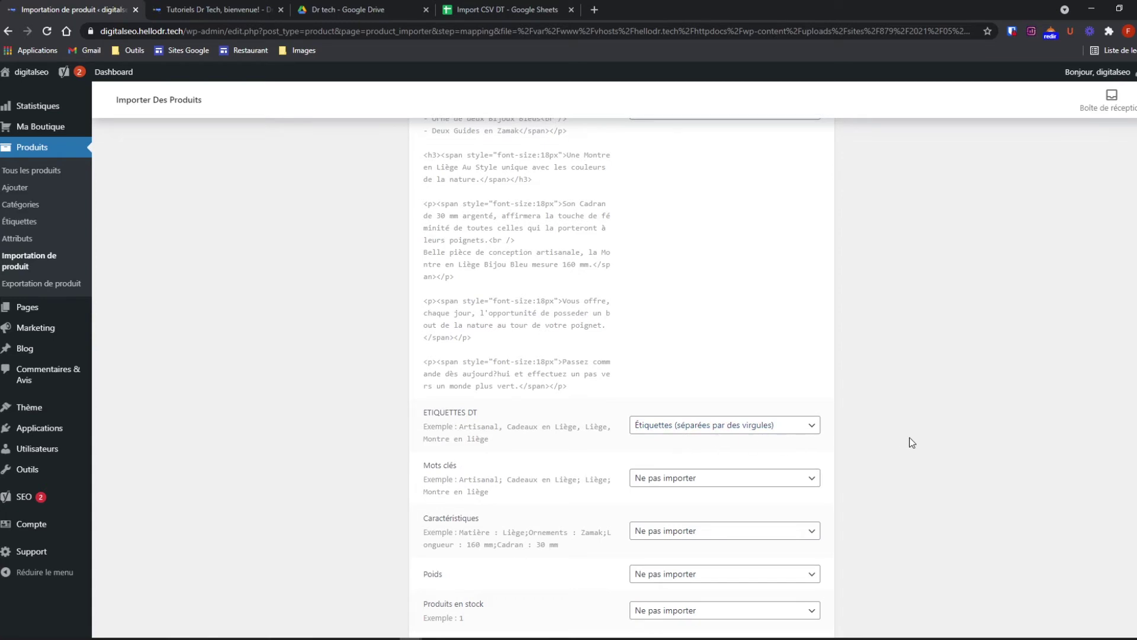
pyautogui.scroll(-1, 912, 442)
pyautogui.scroll(-1, 913, 442)
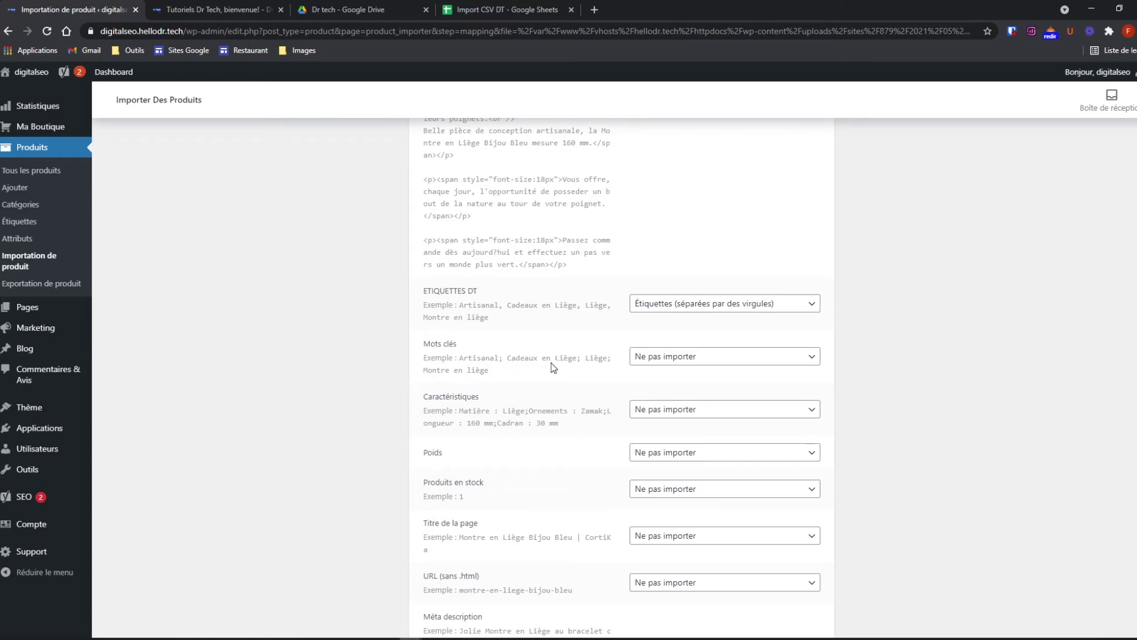
pyautogui.click(673, 357)
pyautogui.scroll(-5, 737, 468)
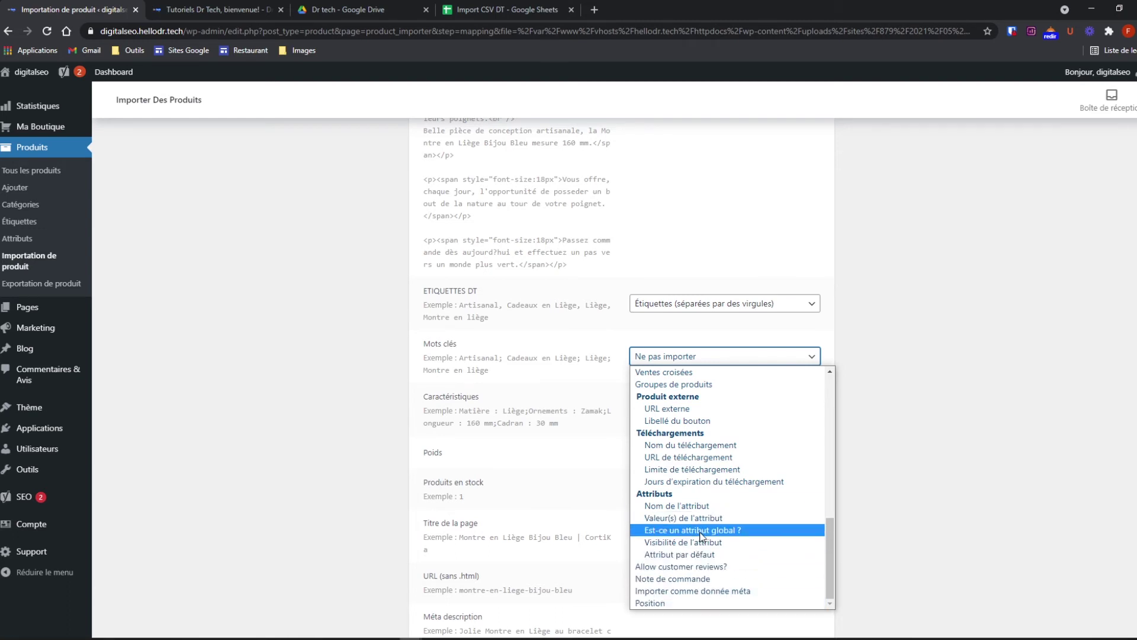
pyautogui.click(916, 469)
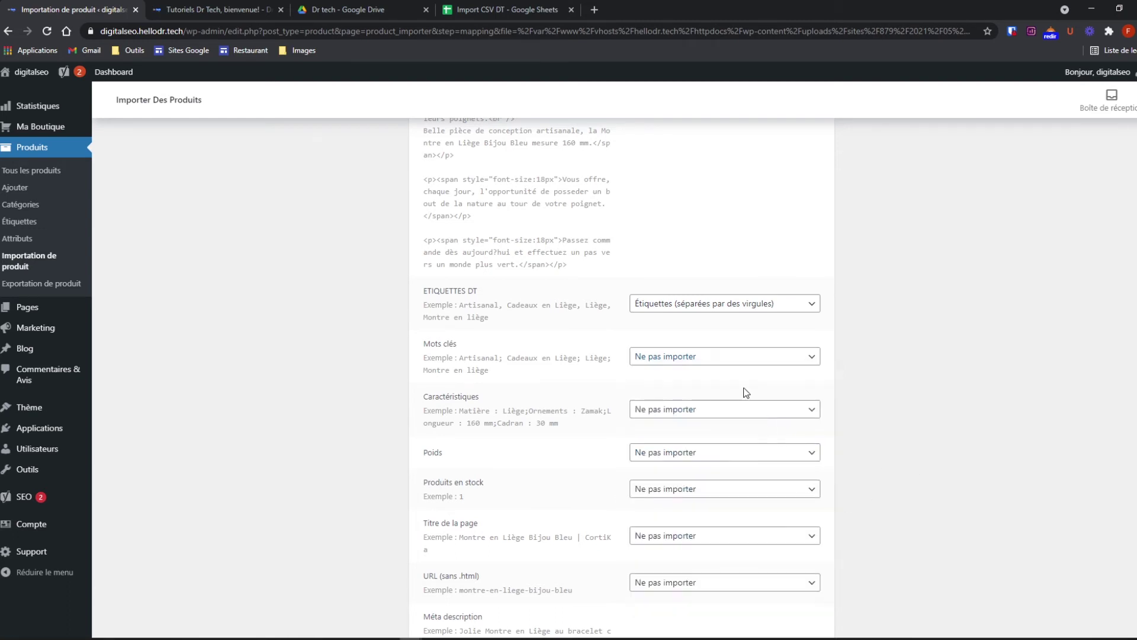
# - Map the Poids column to the Poids (kg) field
pyautogui.scroll(-2, 571, 408)
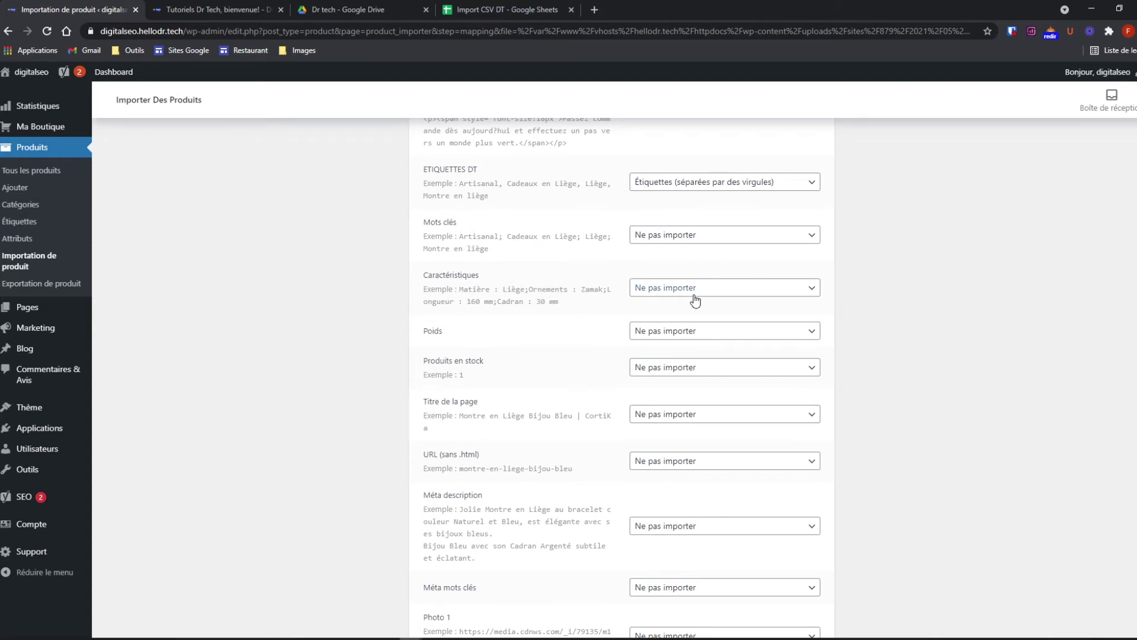
pyautogui.scroll(-1, 484, 354)
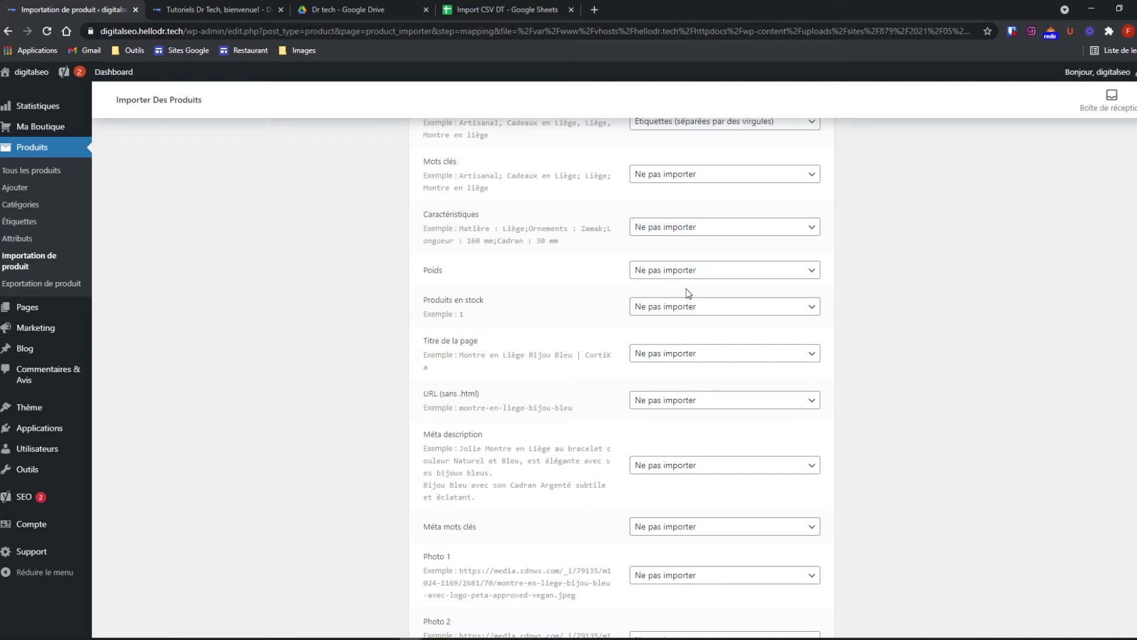
pyautogui.click(684, 270)
pyautogui.scroll(-1, 723, 346)
pyautogui.scroll(-2, 724, 349)
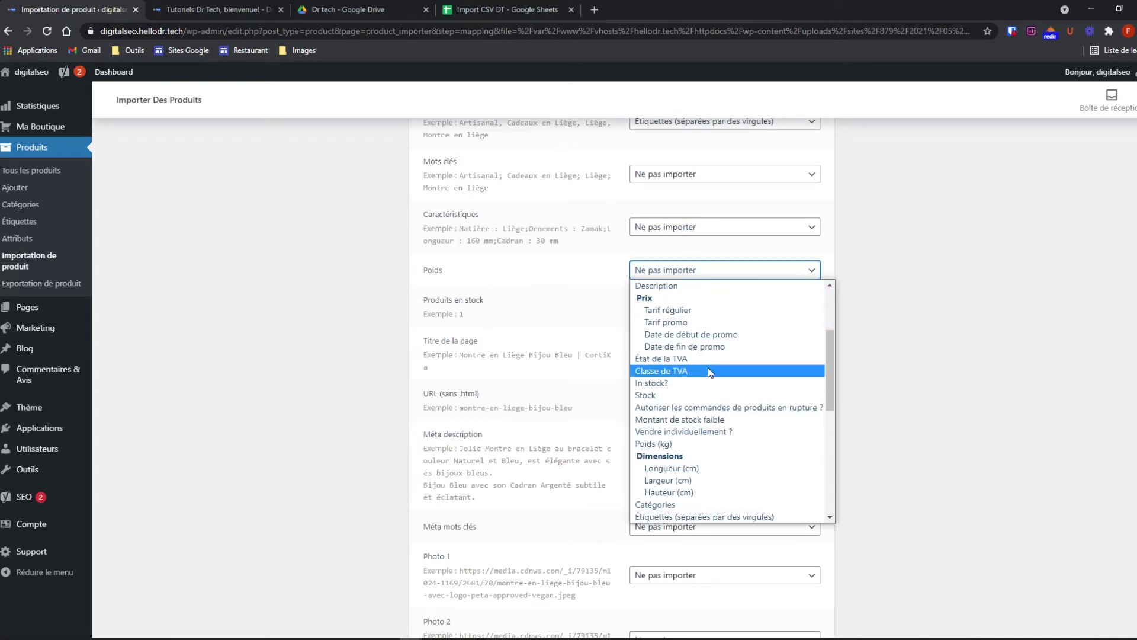
pyautogui.scroll(-1, 672, 394)
pyautogui.click(672, 396)
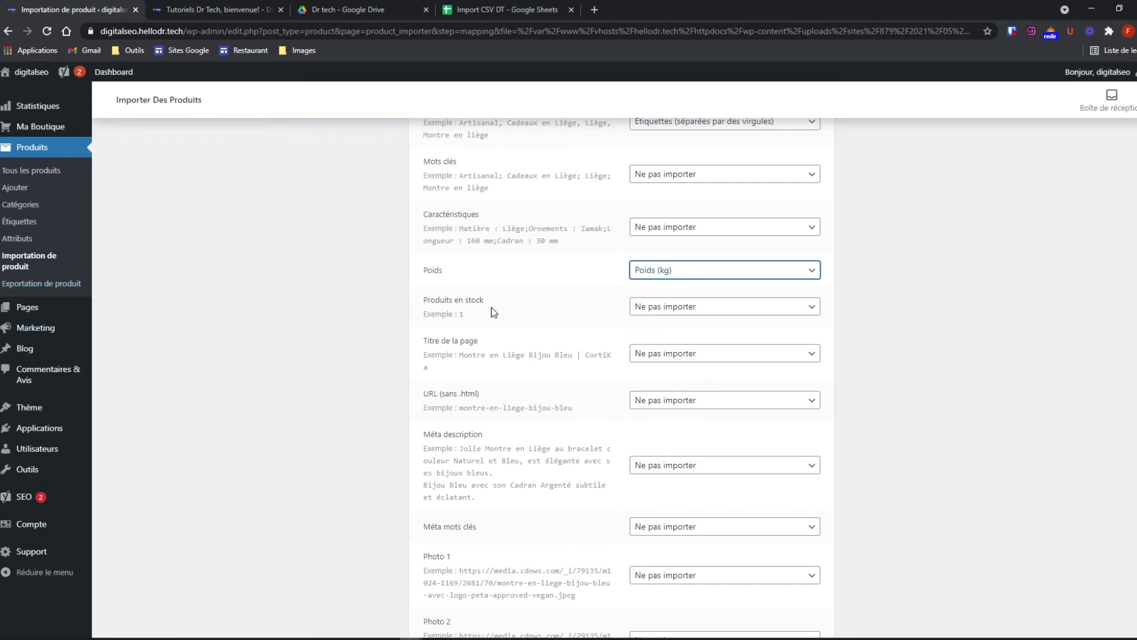
# - Map the Produits en stock column to the Stock field
pyautogui.click(686, 307)
pyautogui.scroll(-2, 687, 390)
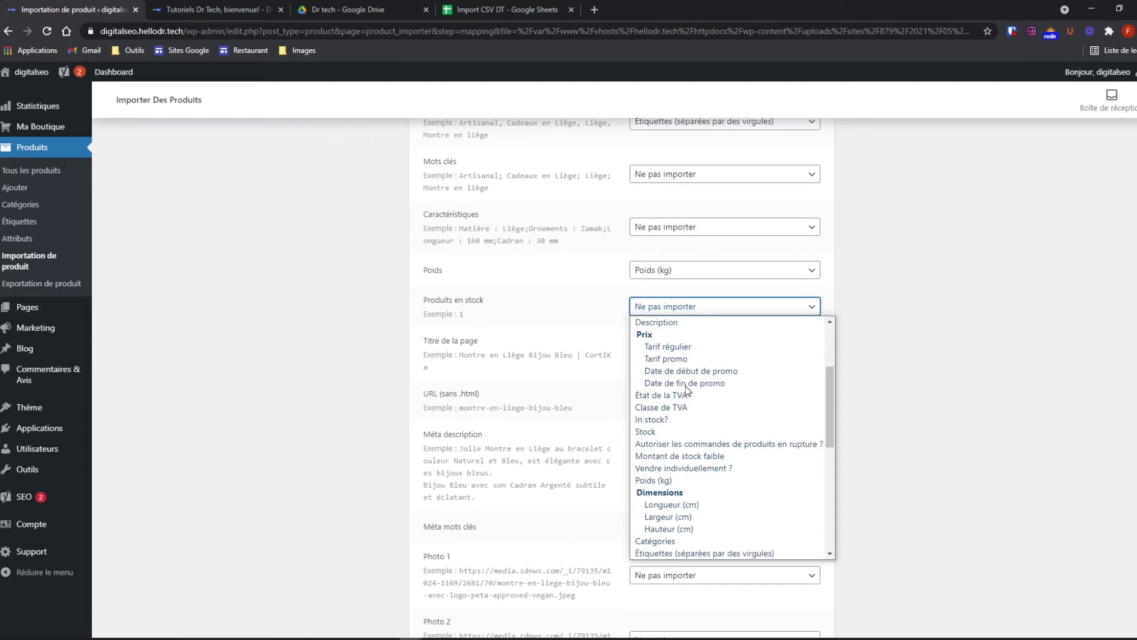
pyautogui.click(672, 431)
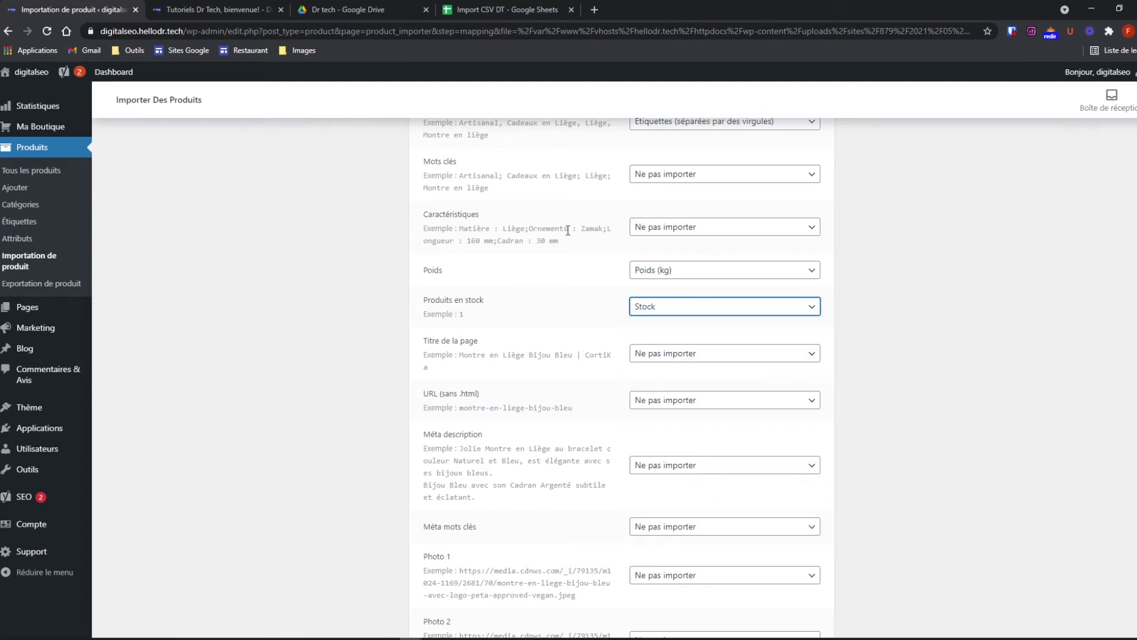
pyautogui.click(689, 320)
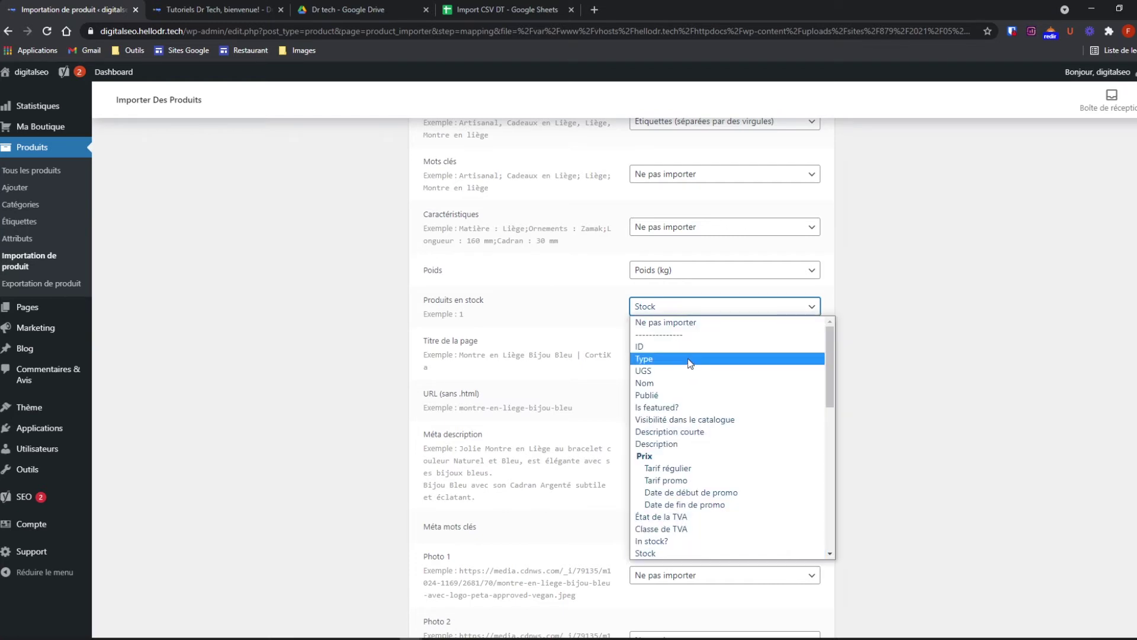
pyautogui.click(681, 311)
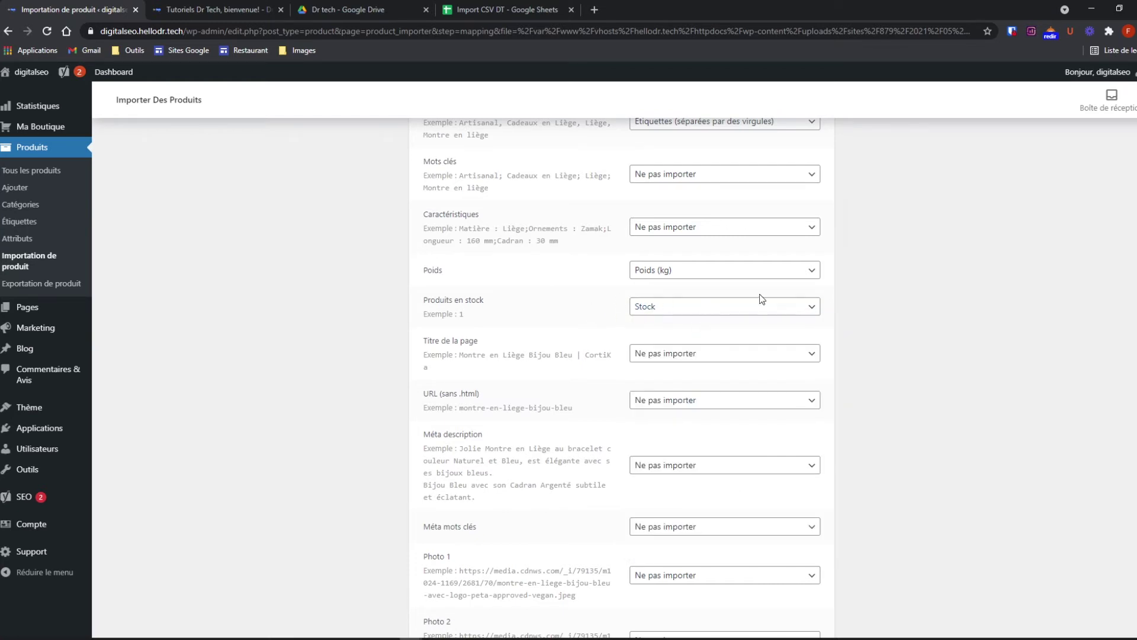
# - Examine the sample values of the Titre de la page, URL (sans .html) and Méta description columns
pyautogui.moveTo(478, 353); pyautogui.dragTo(614, 361)
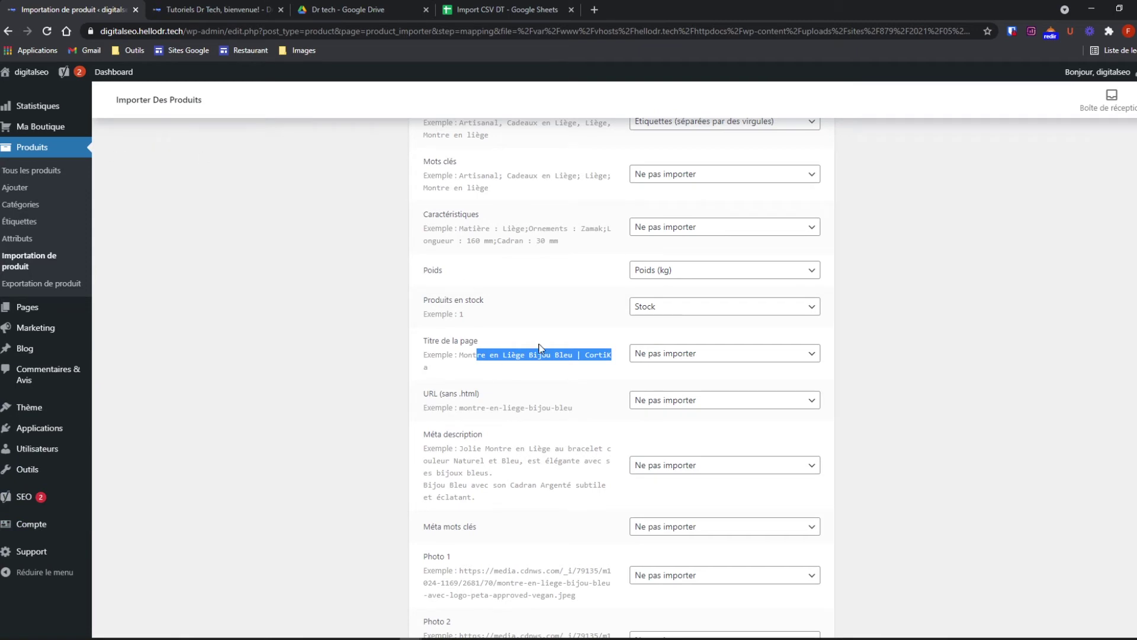
pyautogui.scroll(-1, 539, 346)
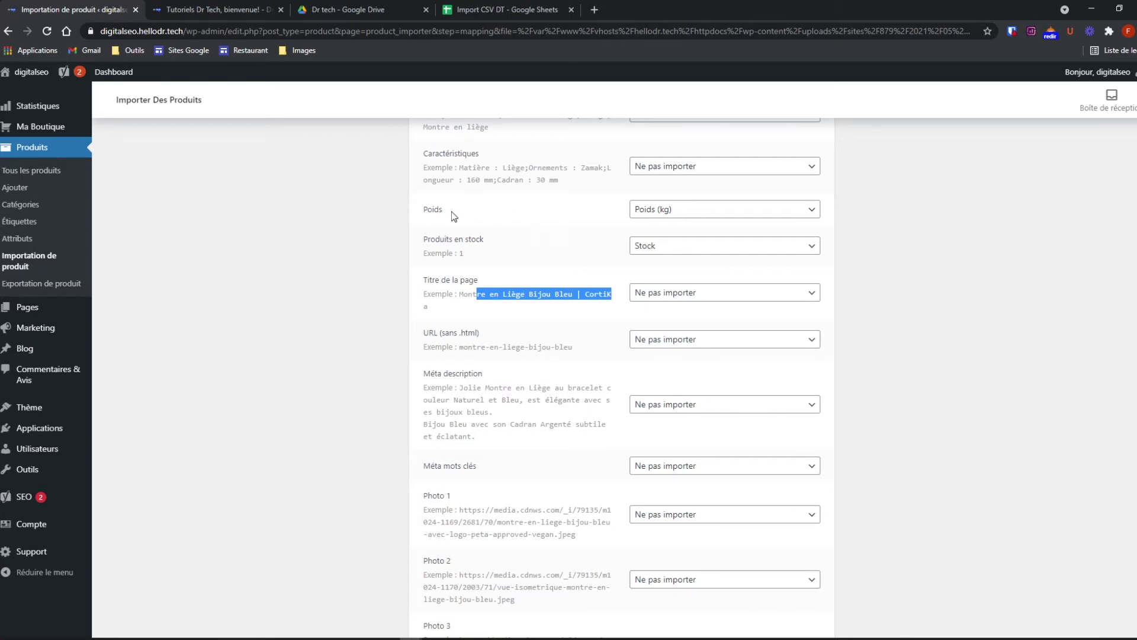
pyautogui.click(470, 305)
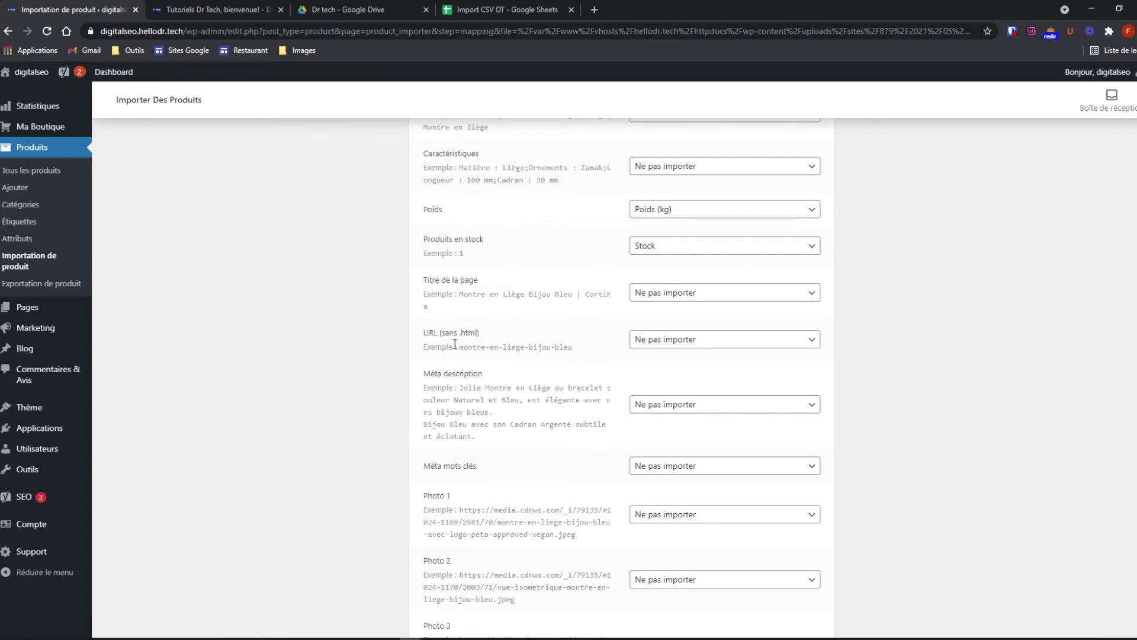
pyautogui.moveTo(457, 347); pyautogui.dragTo(583, 349)
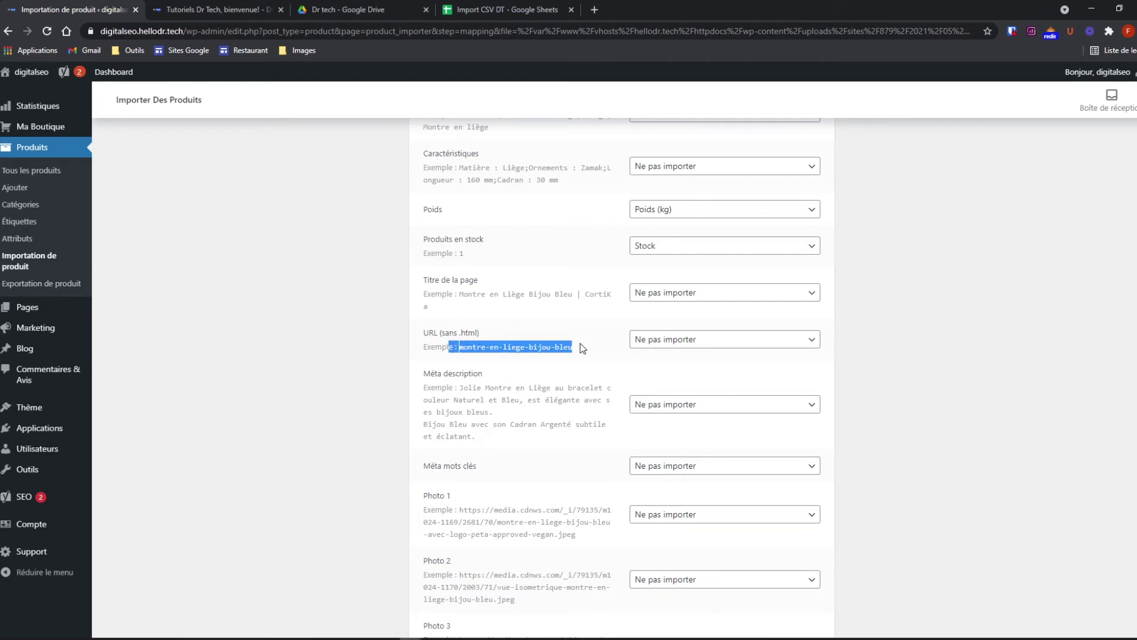
pyautogui.click(464, 347)
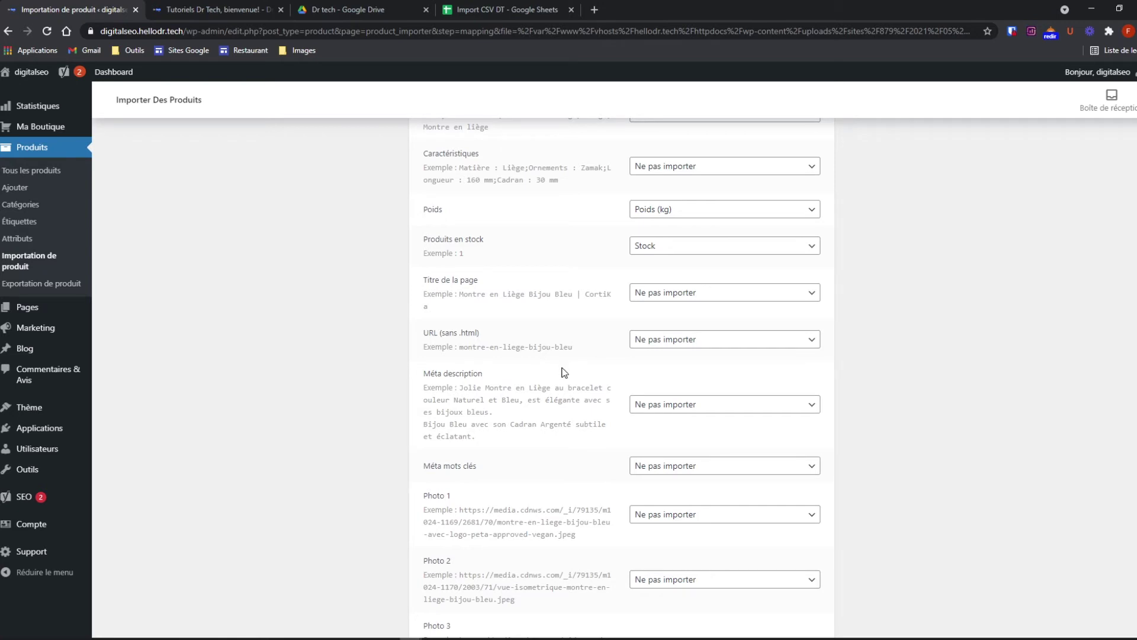
pyautogui.scroll(-1, 562, 372)
pyautogui.scroll(-1, 517, 323)
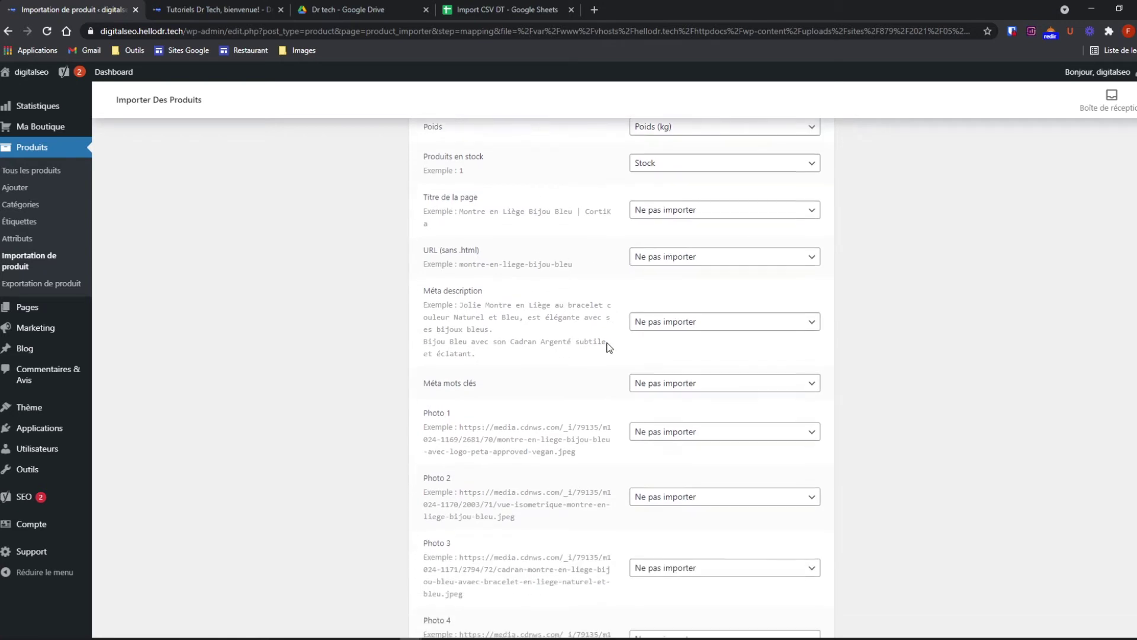
pyautogui.scroll(-1, 548, 313)
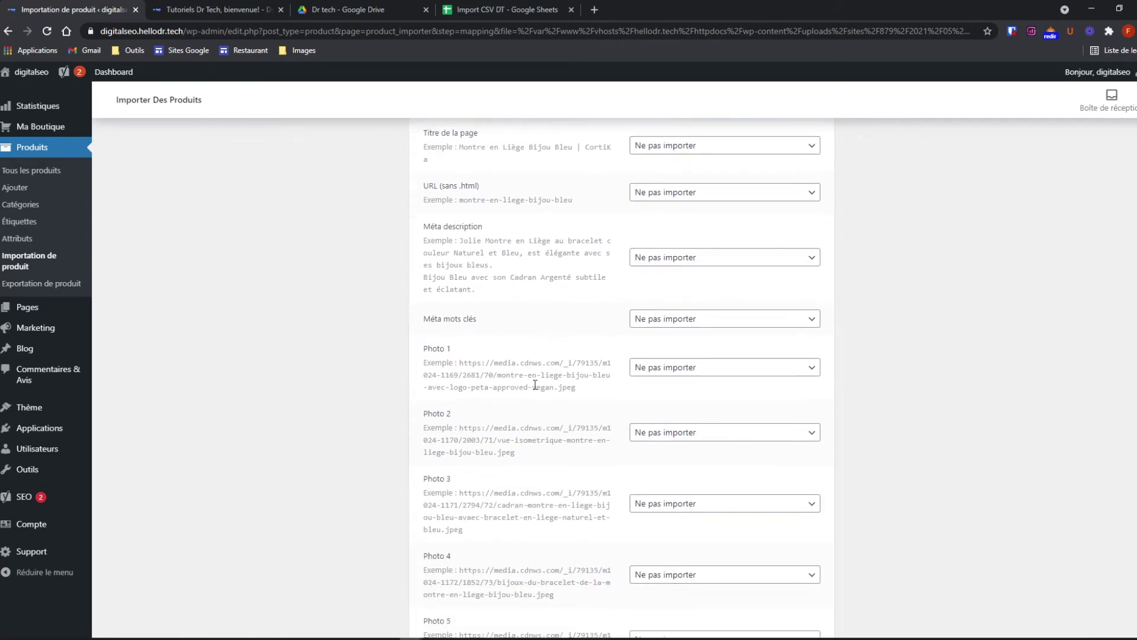
# - Map the Photo 1 column to the Images field
pyautogui.scroll(-2, 520, 320)
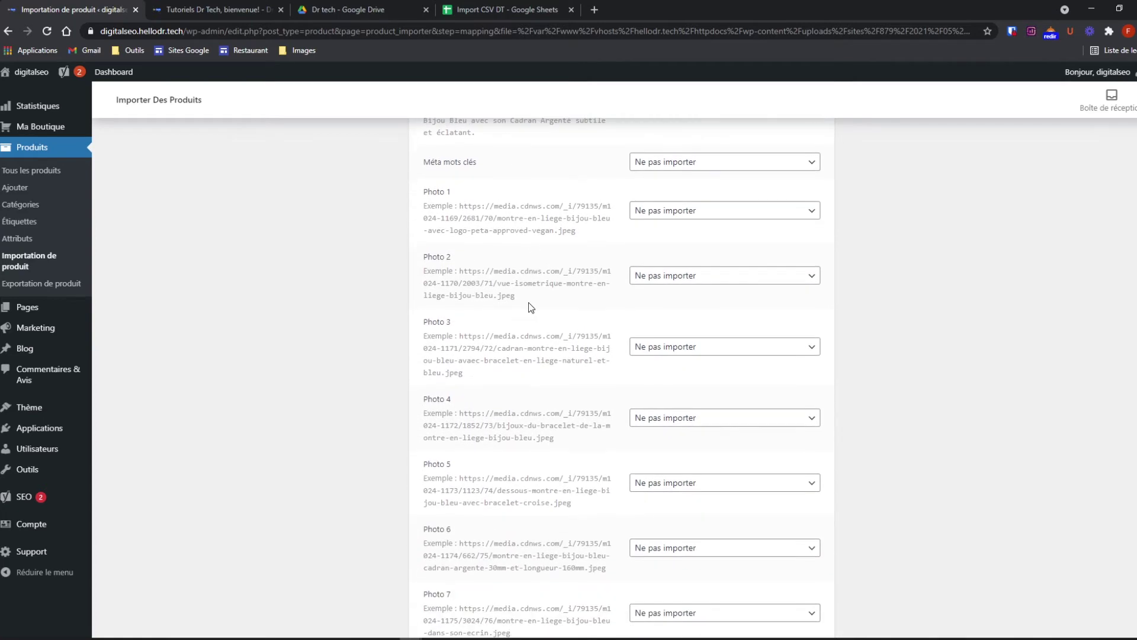
pyautogui.click(674, 205)
pyautogui.scroll(-6, 683, 364)
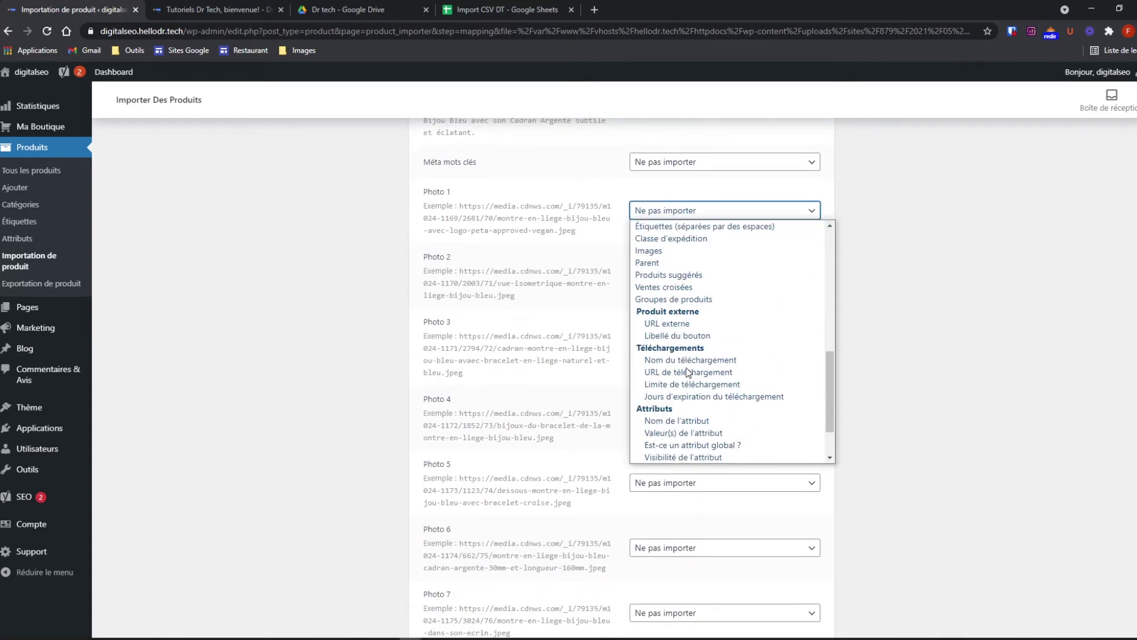
pyautogui.scroll(-1, 709, 338)
pyautogui.scroll(5, 708, 355)
pyautogui.press('i')
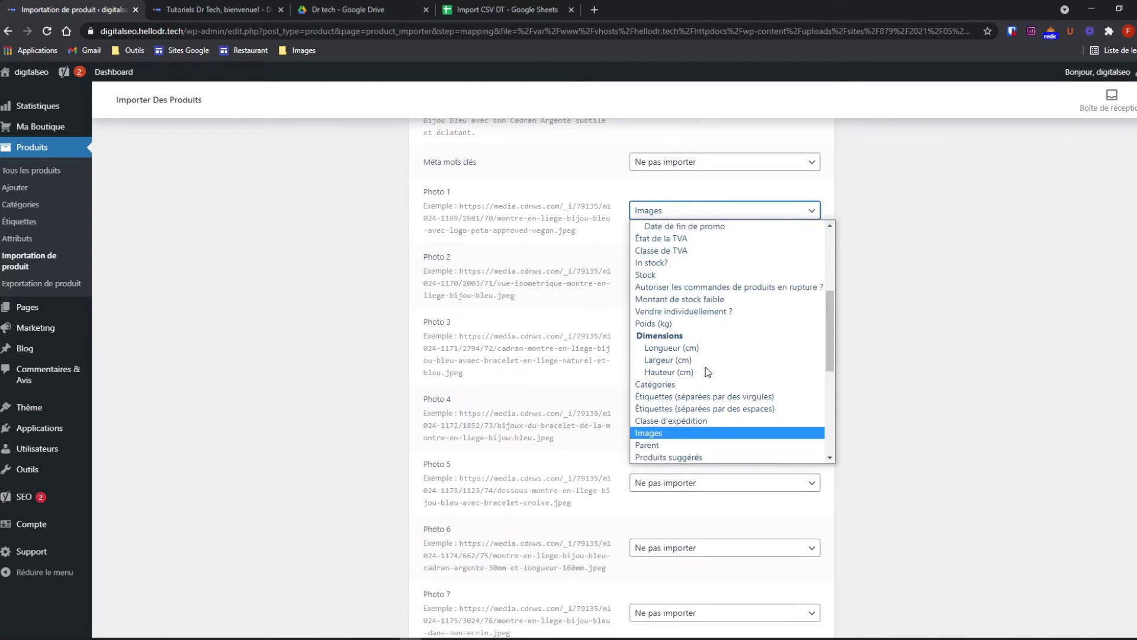
pyautogui.click(641, 432)
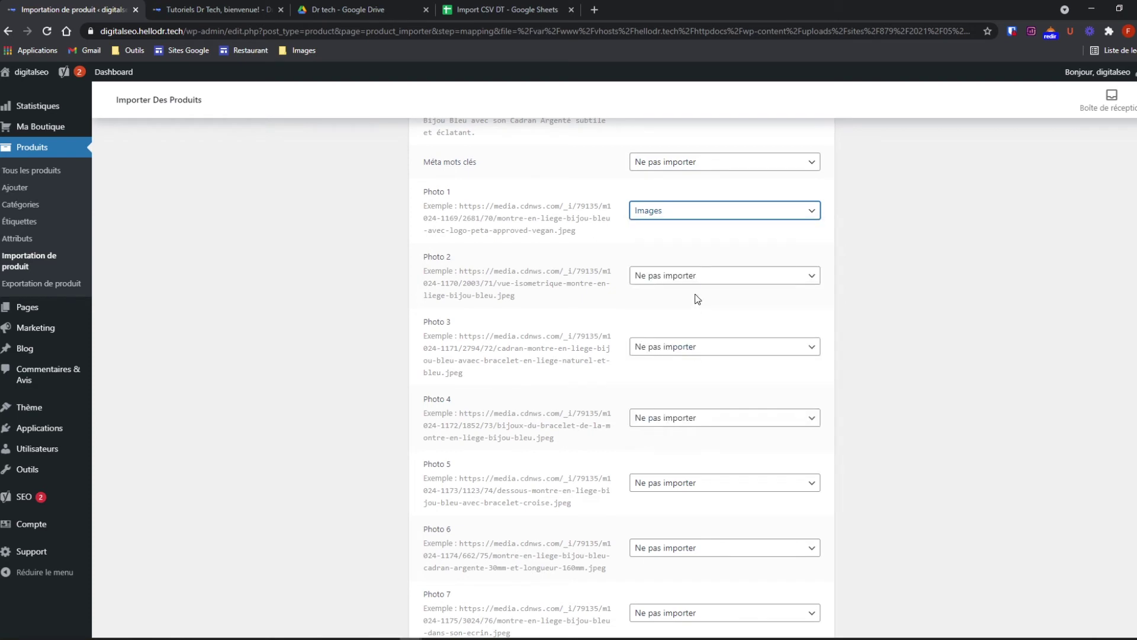
# - Map the Photo 2 column to the Images field
pyautogui.click(695, 276)
pyautogui.press('i')
pyautogui.press('i')
pyautogui.press('i')
pyautogui.scroll(-6, 685, 384)
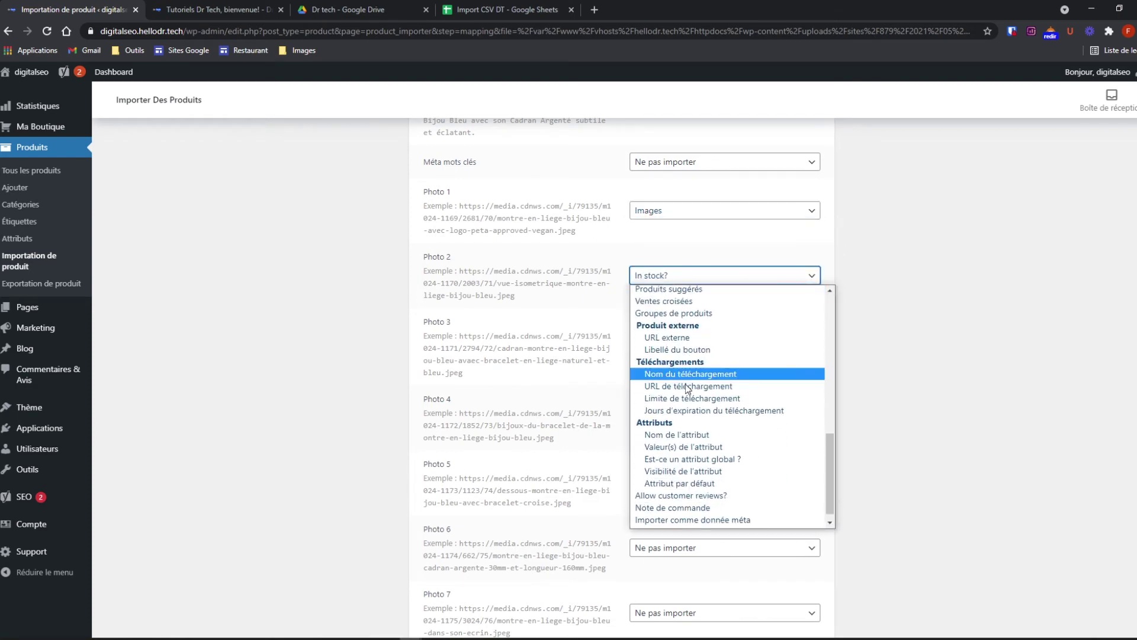
pyautogui.scroll(2, 675, 391)
pyautogui.click(674, 376)
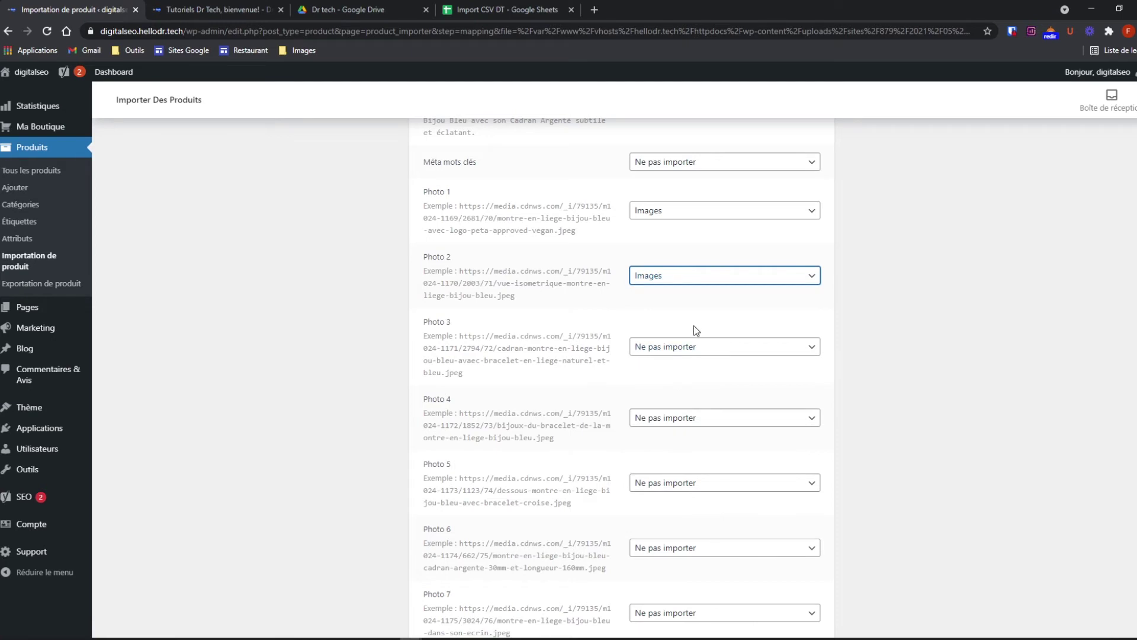
pyautogui.click(671, 349)
pyautogui.scroll(-8, 687, 470)
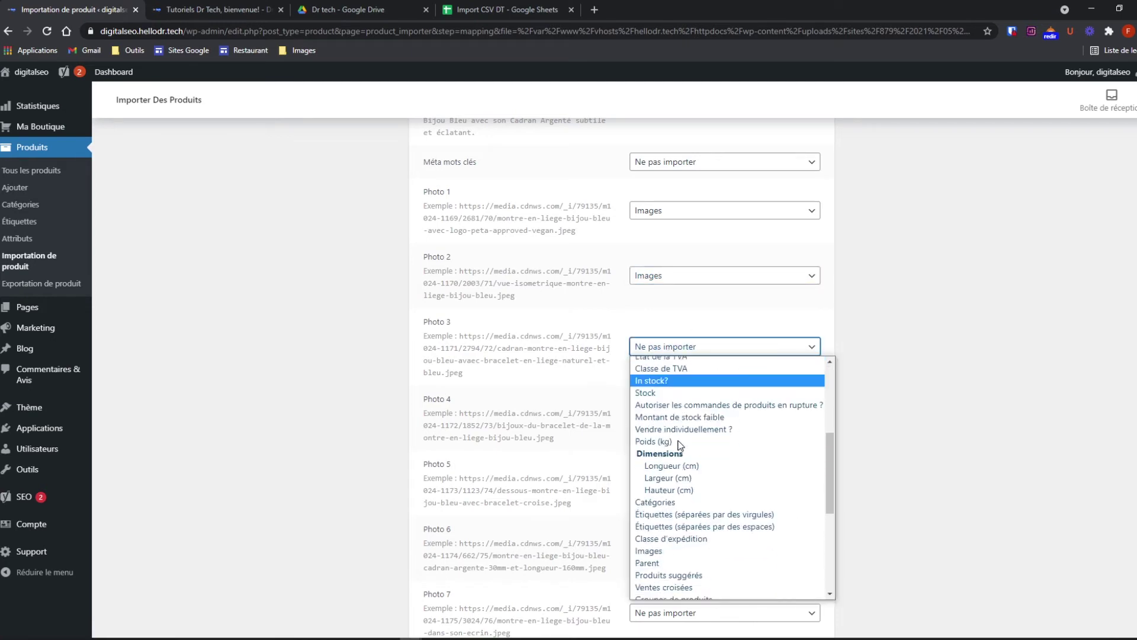
pyautogui.scroll(-1, 687, 471)
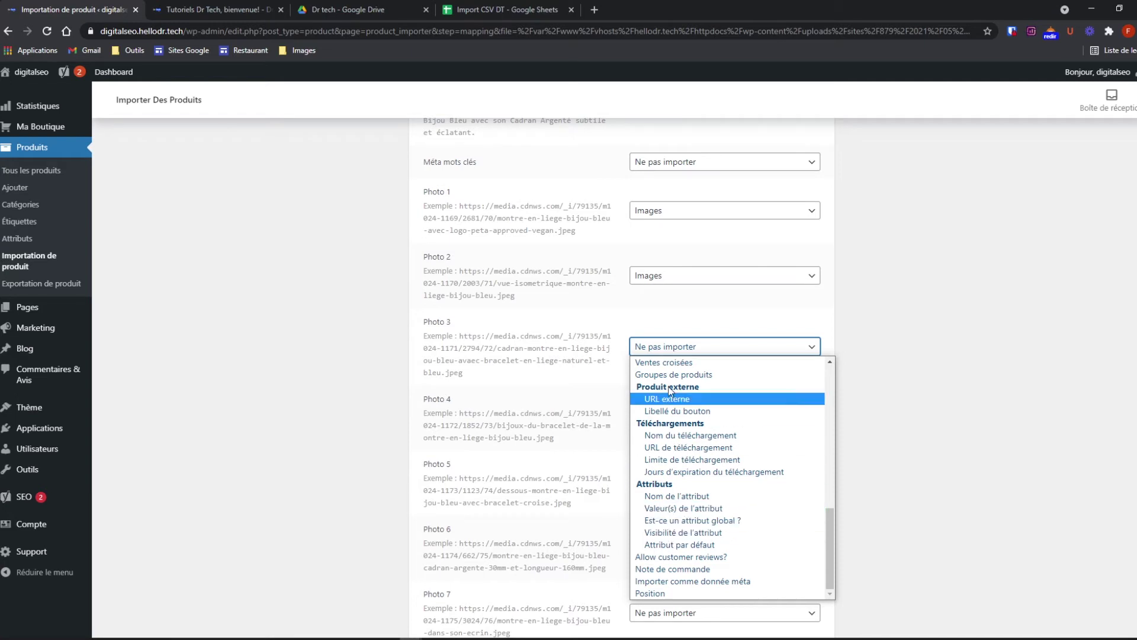
pyautogui.scroll(10, 682, 474)
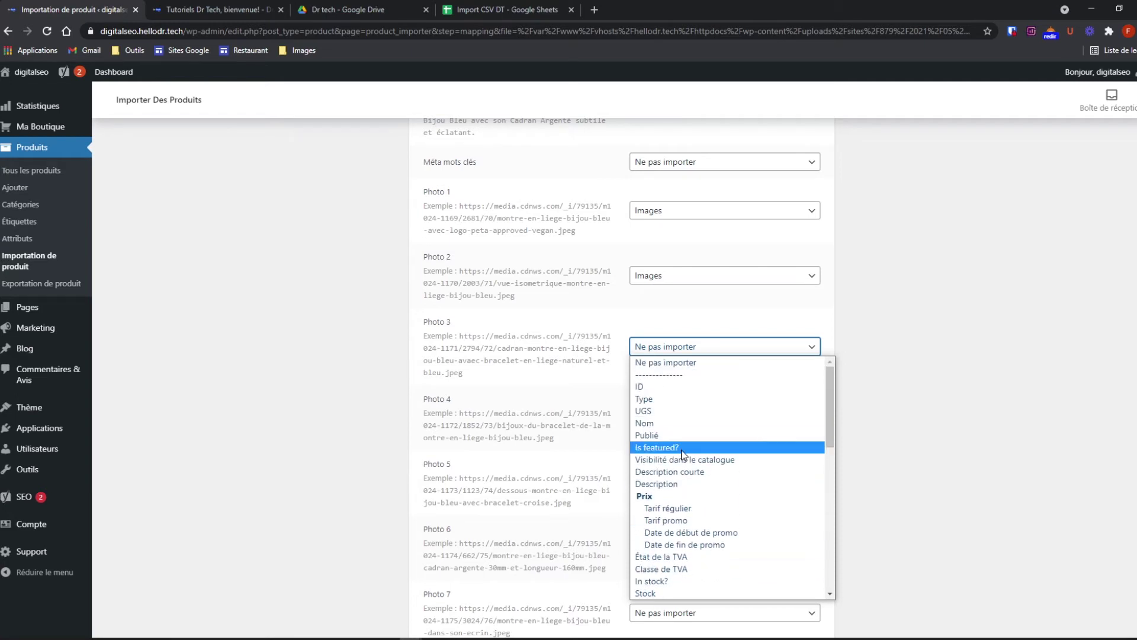
pyautogui.scroll(-3, 659, 400)
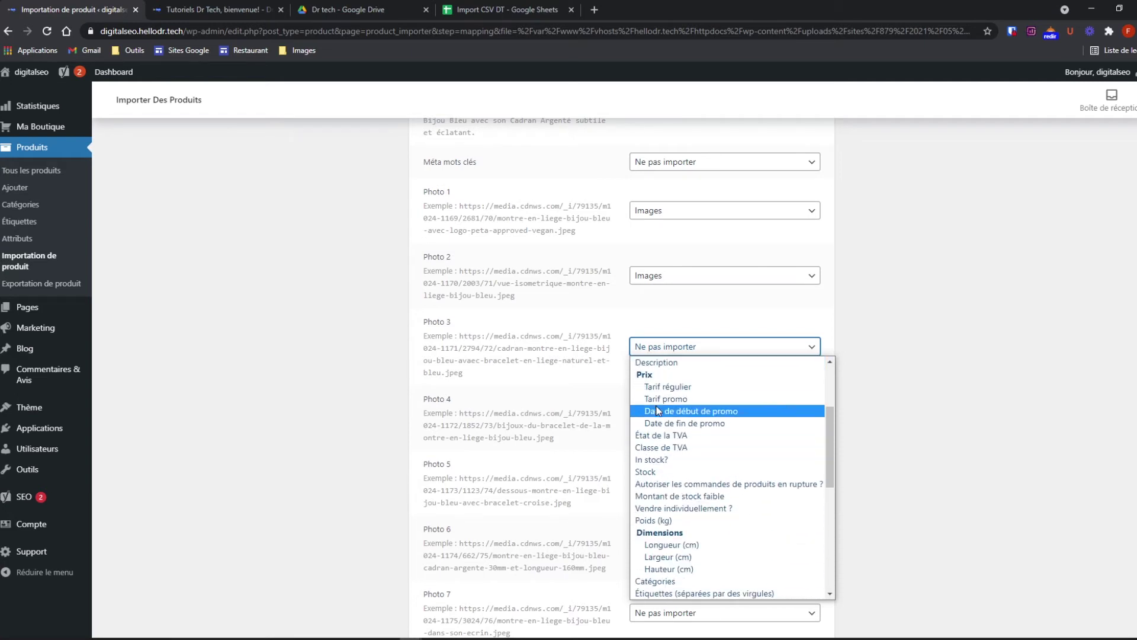
pyautogui.click(815, 348)
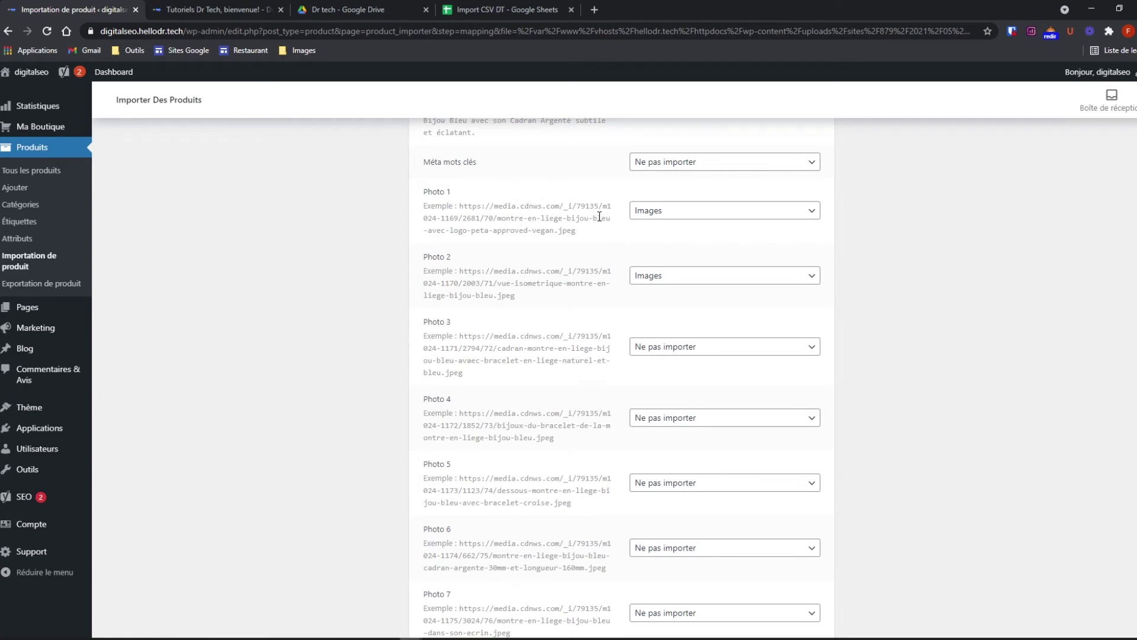
# - Review the remaining photo, date, brand and category columns, and check the Etat column's sample value and mapping options
pyautogui.scroll(-6, 711, 309)
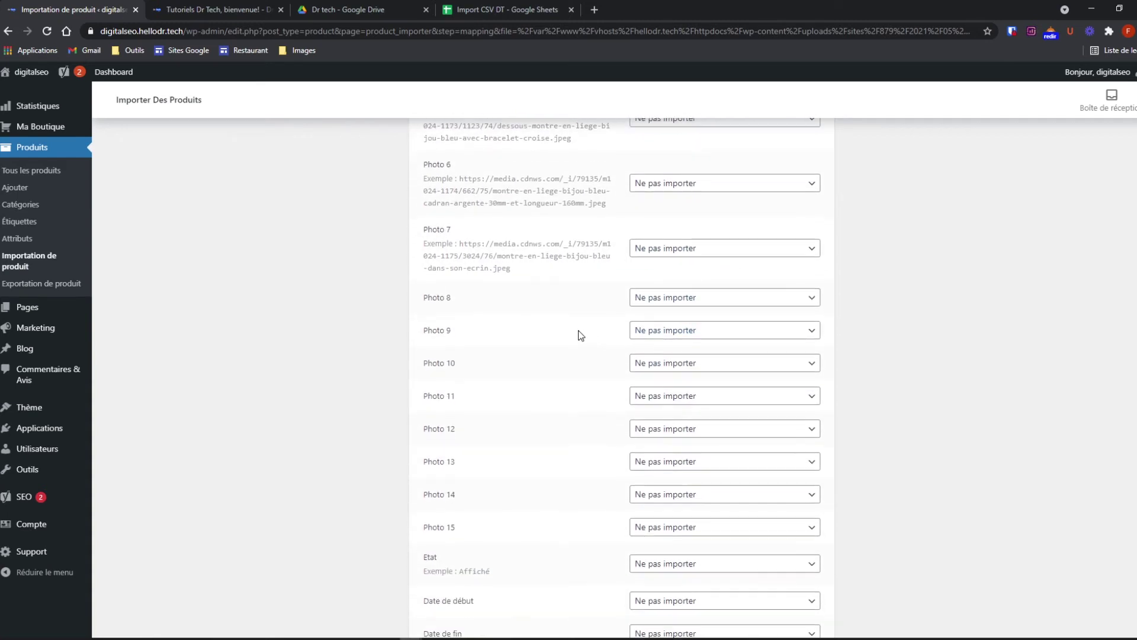
pyautogui.scroll(-2, 592, 237)
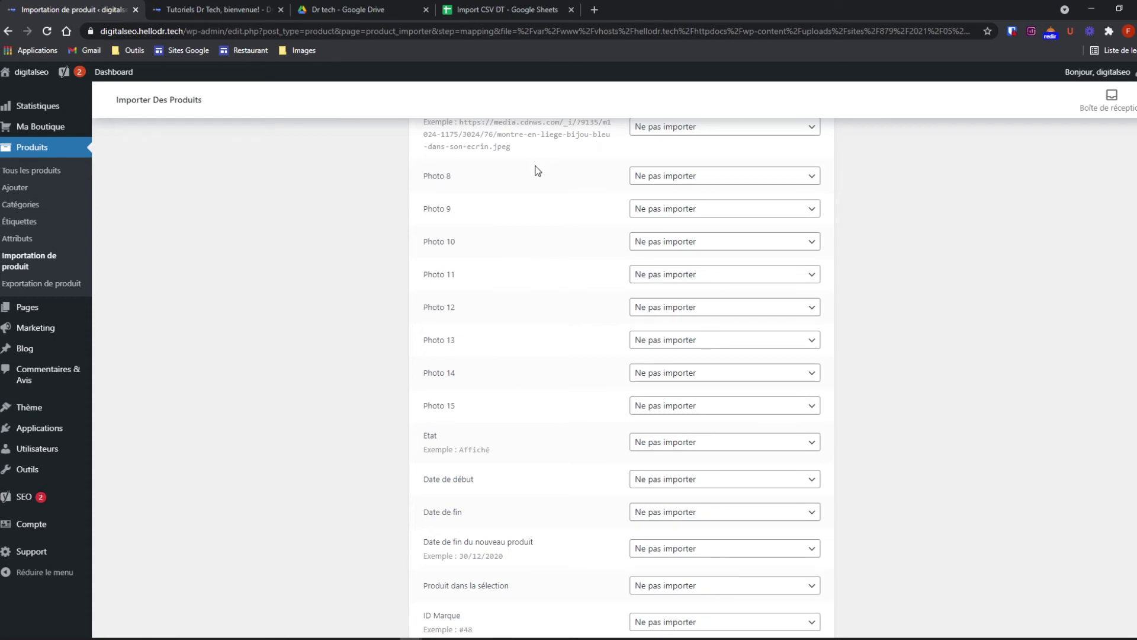
pyautogui.scroll(-2, 598, 258)
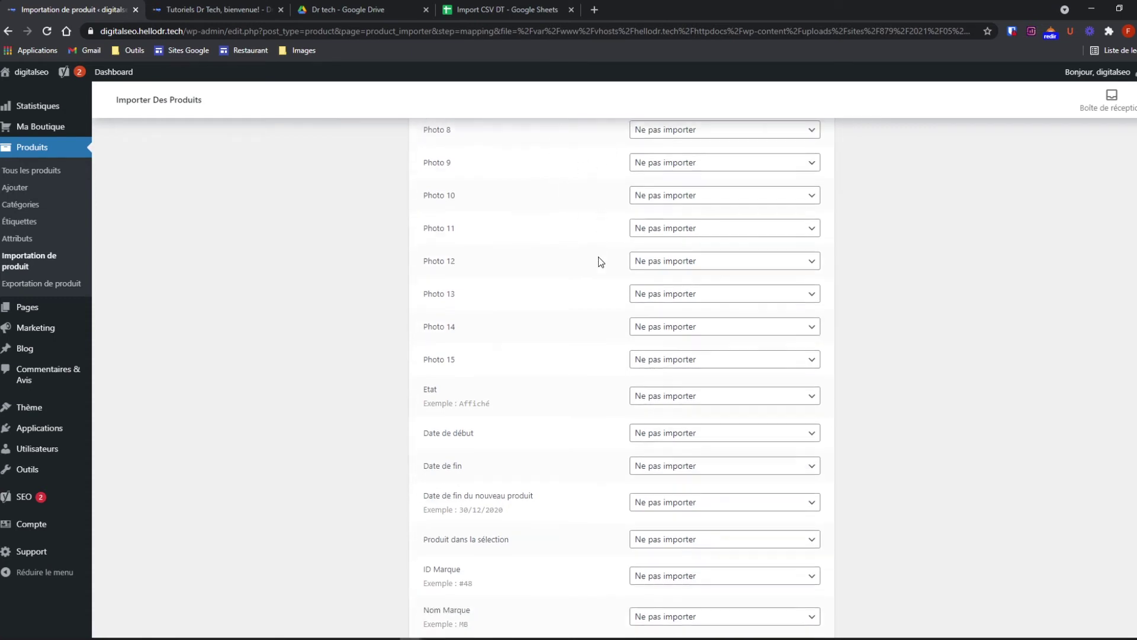
pyautogui.scroll(1, 520, 272)
pyautogui.scroll(-1, 538, 288)
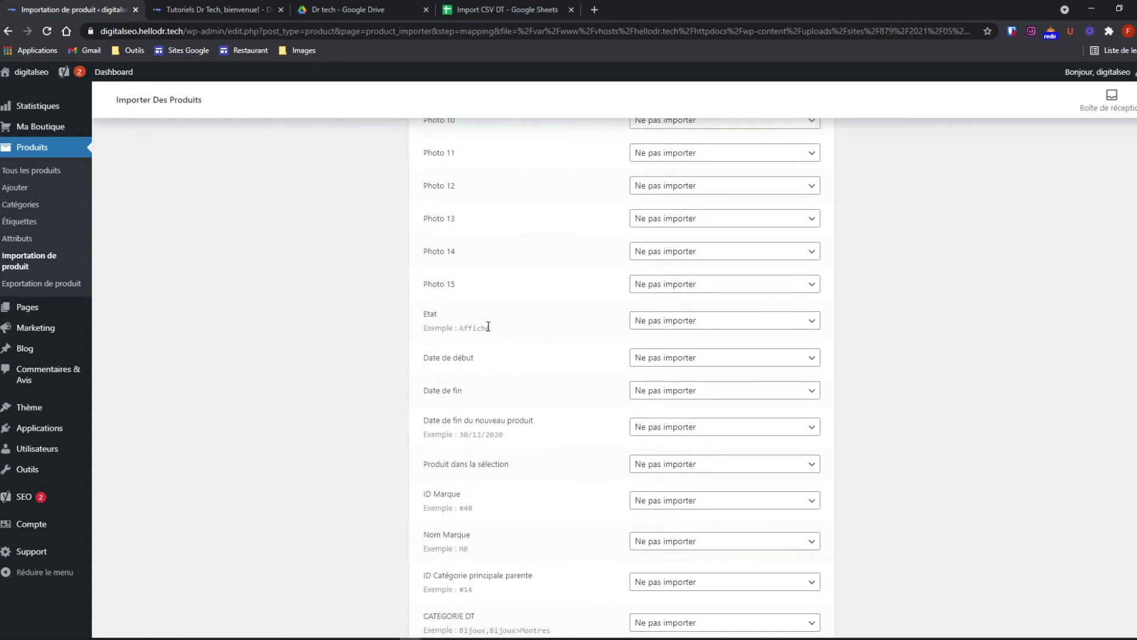
pyautogui.click(654, 322)
pyautogui.click(574, 324)
pyautogui.moveTo(487, 329); pyautogui.dragTo(492, 335)
pyautogui.click(492, 335)
pyautogui.scroll(-2, 523, 325)
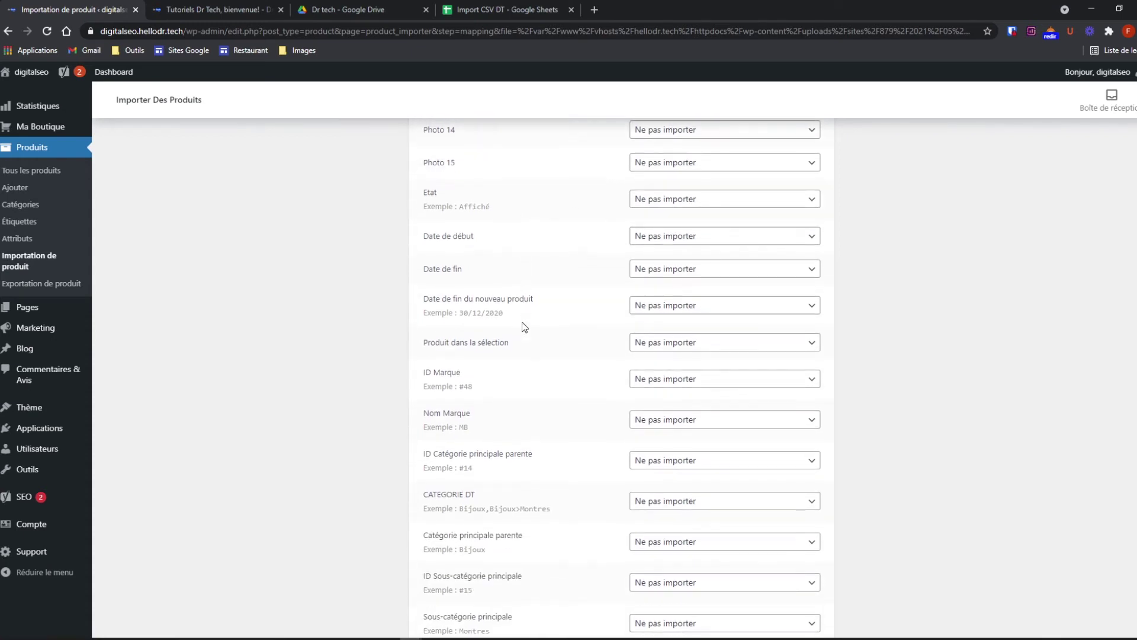
pyautogui.scroll(-1, 523, 325)
pyautogui.scroll(2, 538, 338)
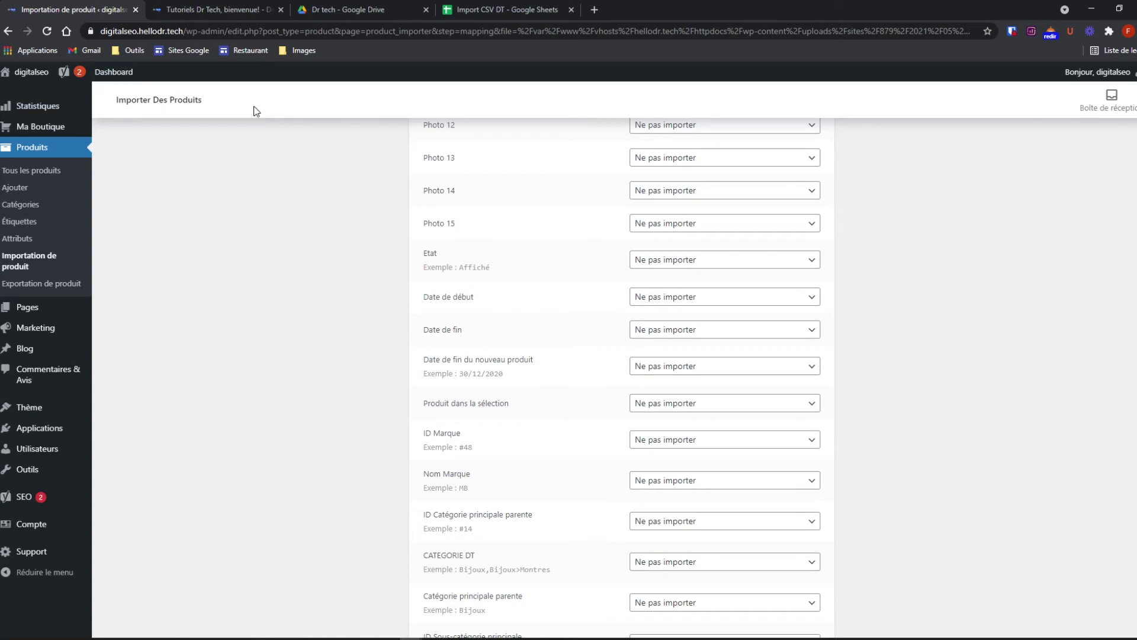
# - Map the CATEGORIE DT column to the Catégories field
pyautogui.scroll(-2, 535, 344)
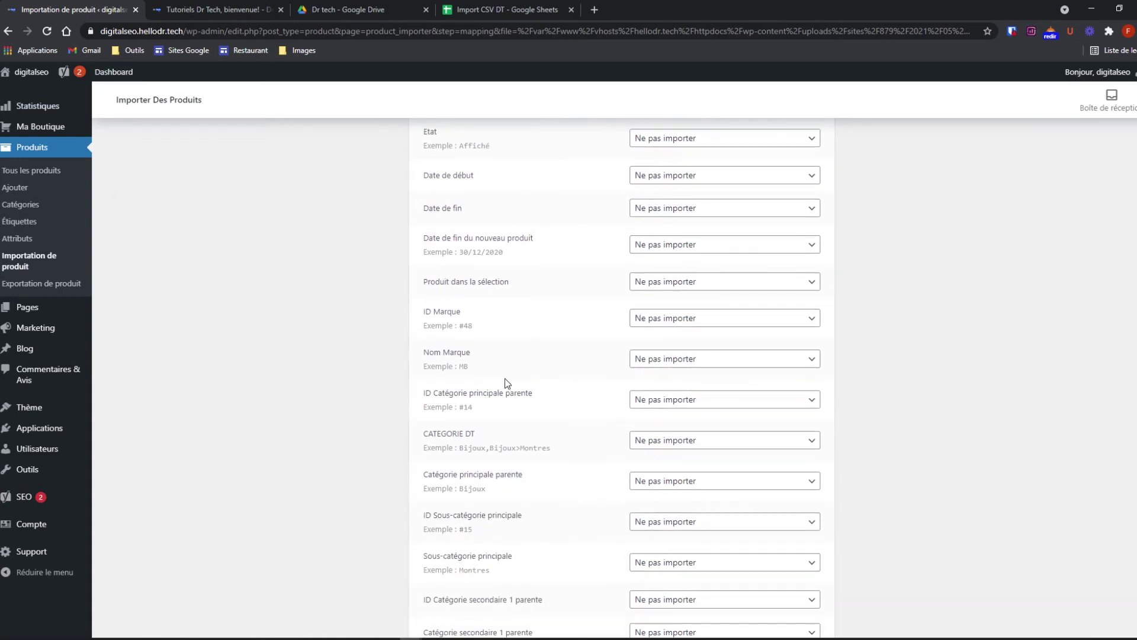
pyautogui.scroll(-1, 490, 345)
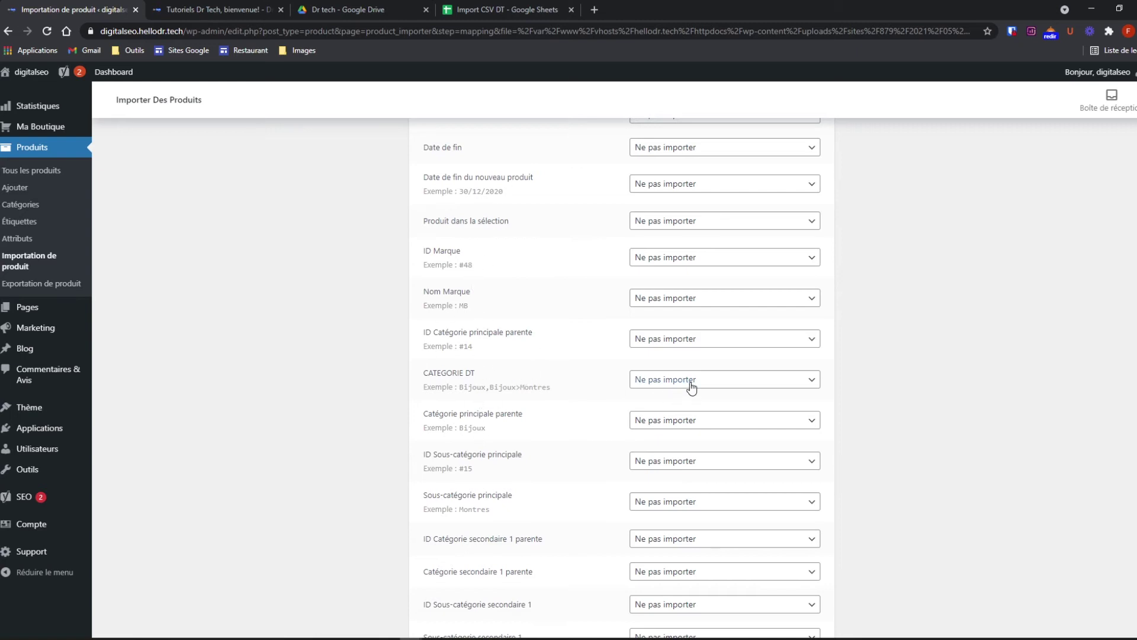
pyautogui.click(713, 380)
pyautogui.scroll(-2, 693, 474)
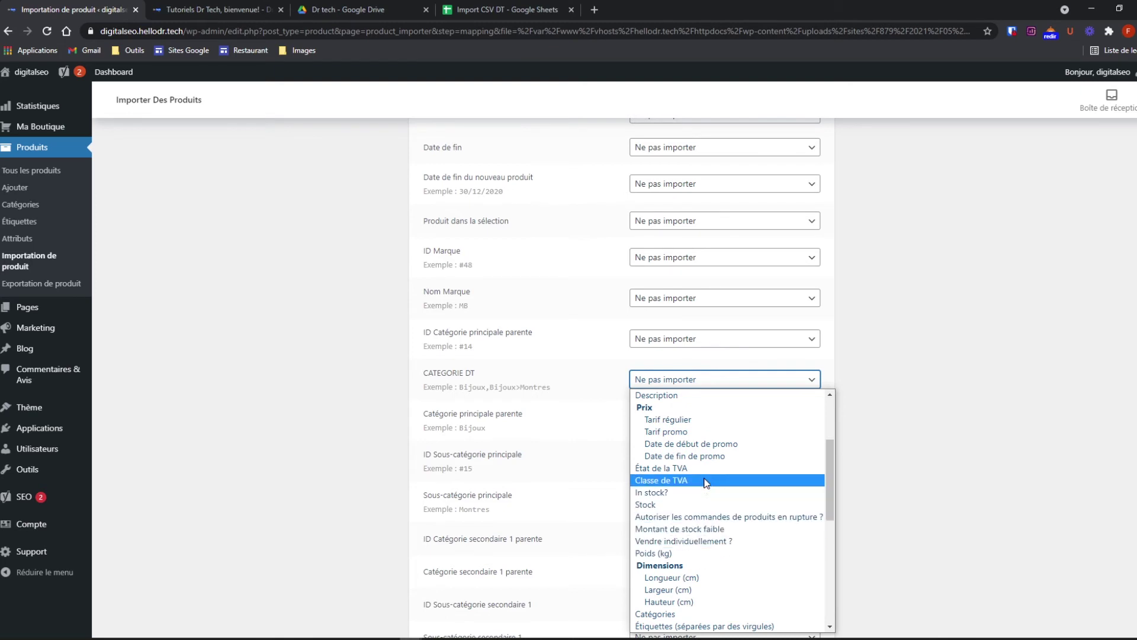
pyautogui.scroll(-2, 687, 492)
pyautogui.click(686, 492)
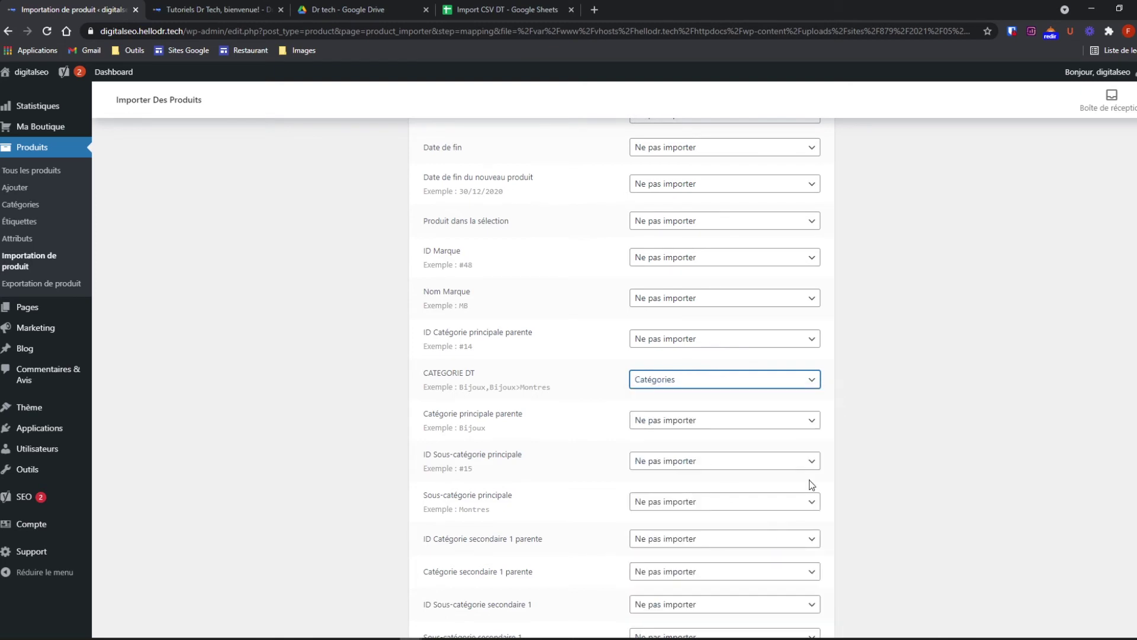
pyautogui.scroll(-1, 754, 398)
pyautogui.click(915, 348)
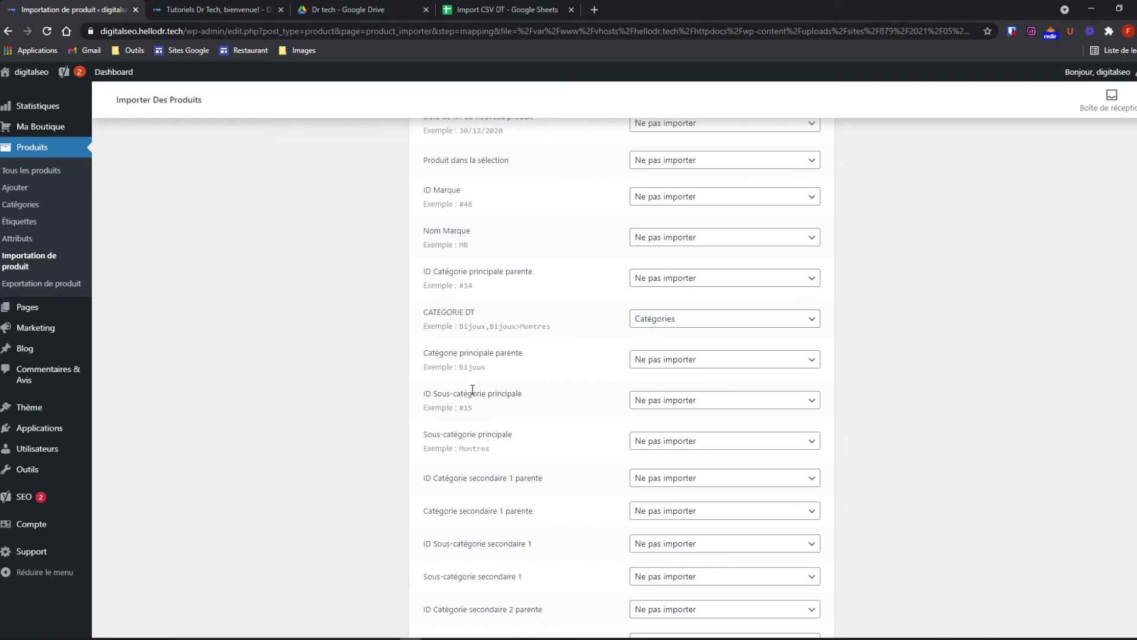
# - Map the Prix du produit (TTC hors remise) column to the Tarif régulier field
pyautogui.scroll(-1, 486, 427)
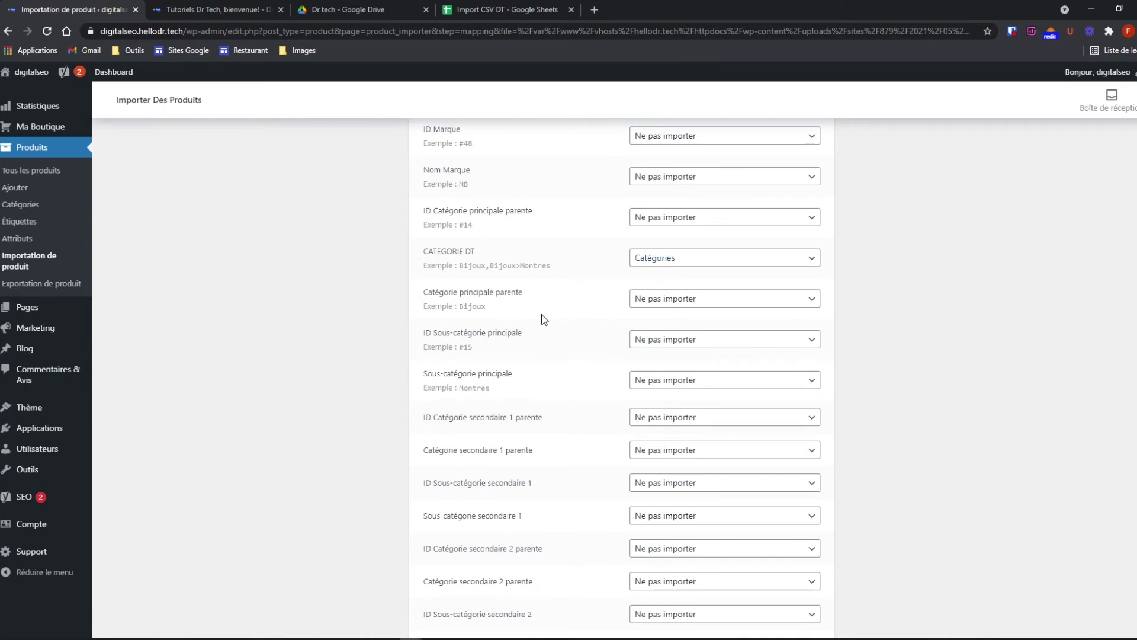
pyautogui.scroll(-1, 515, 379)
pyautogui.scroll(-1, 515, 384)
pyautogui.scroll(-1, 481, 372)
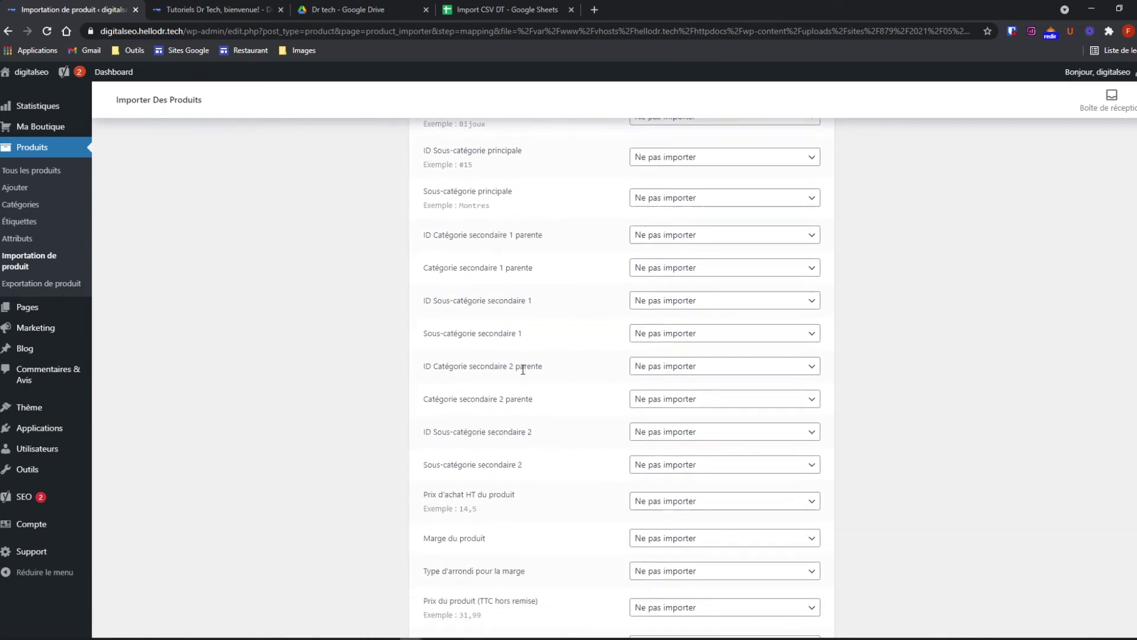
pyautogui.scroll(-2, 522, 332)
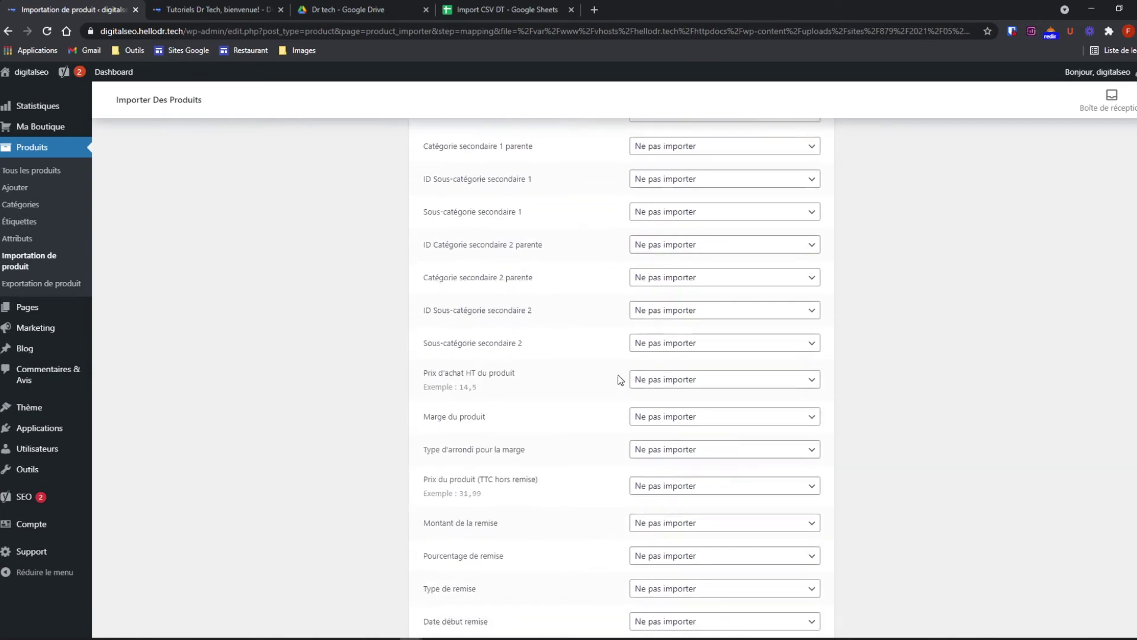
pyautogui.scroll(-1, 557, 428)
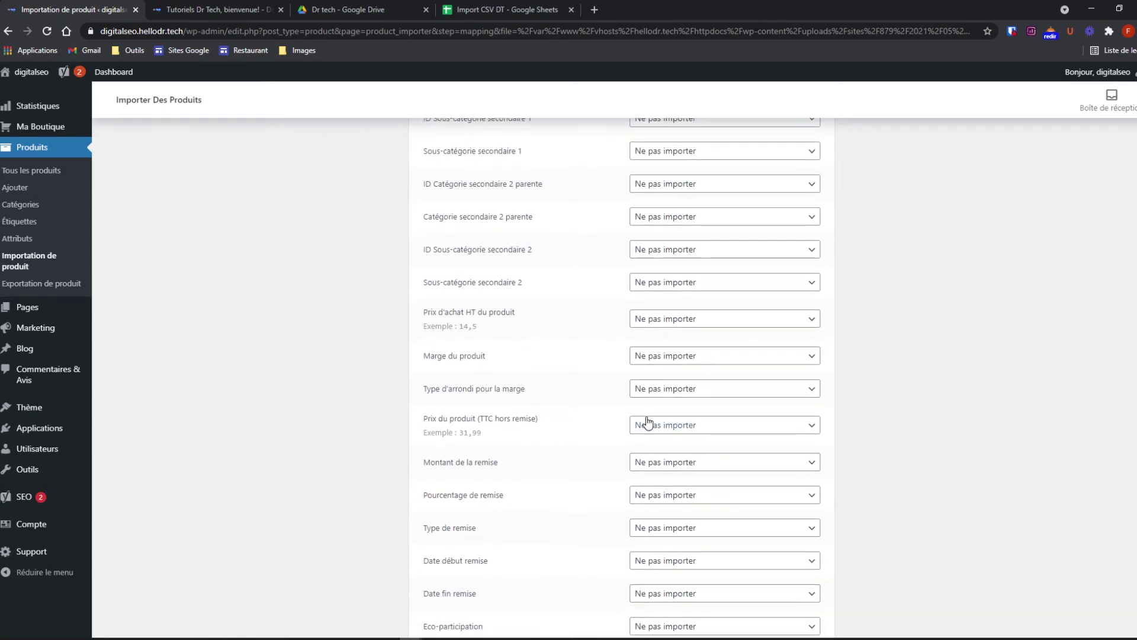
pyautogui.click(691, 429)
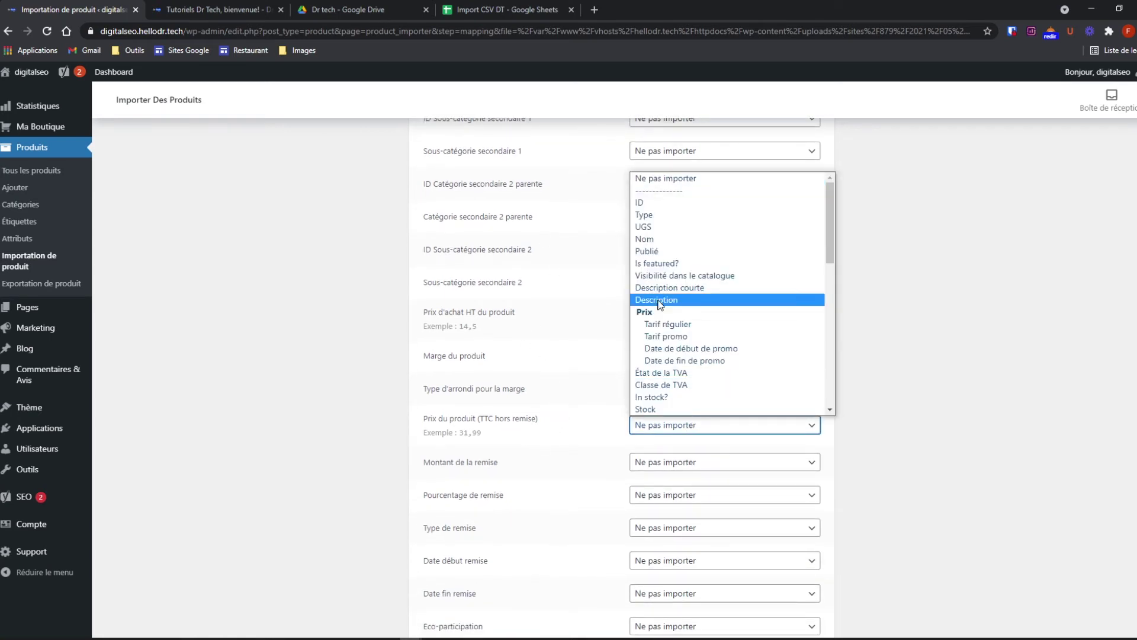
pyautogui.click(702, 324)
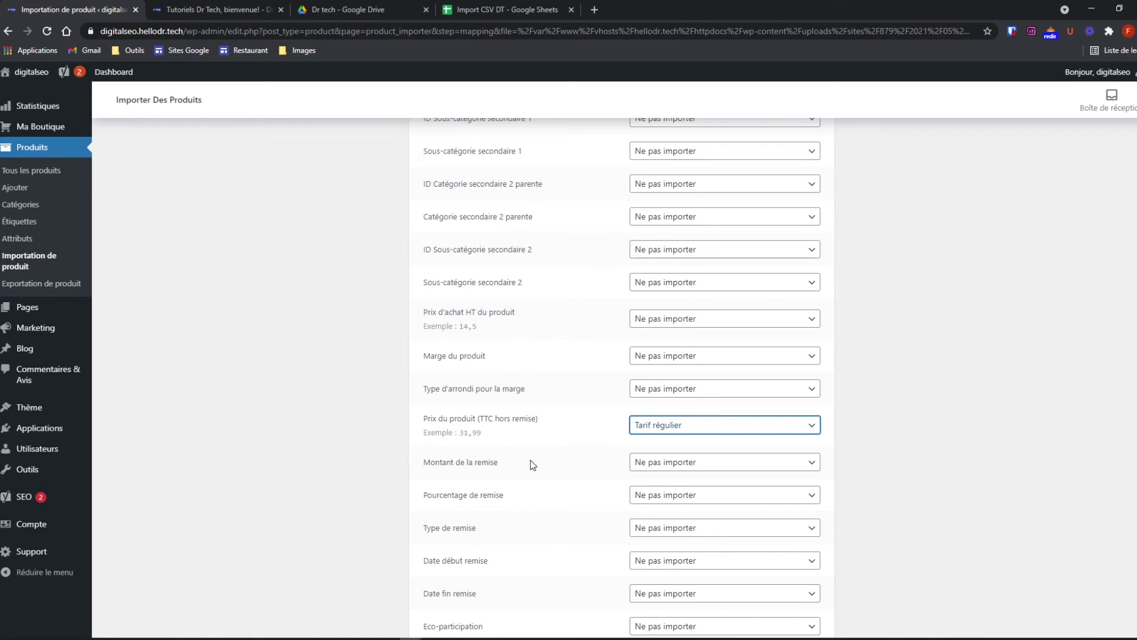
# - Check the price and promotion mapping options offered for the Montant de la remise column
pyautogui.click(671, 468)
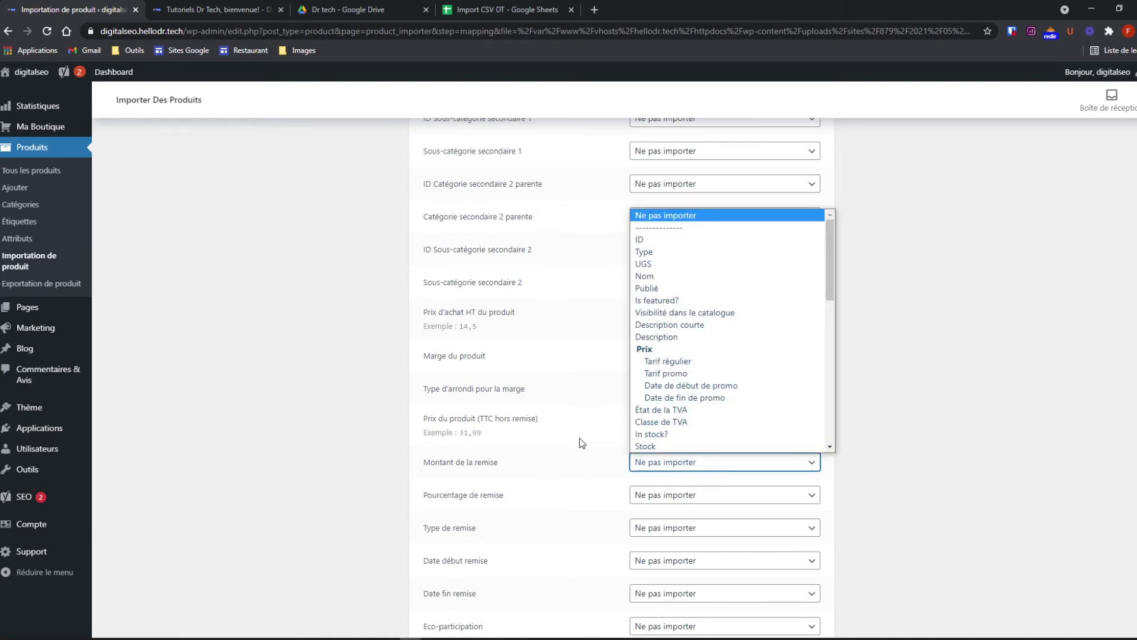
pyautogui.scroll(-1, 665, 382)
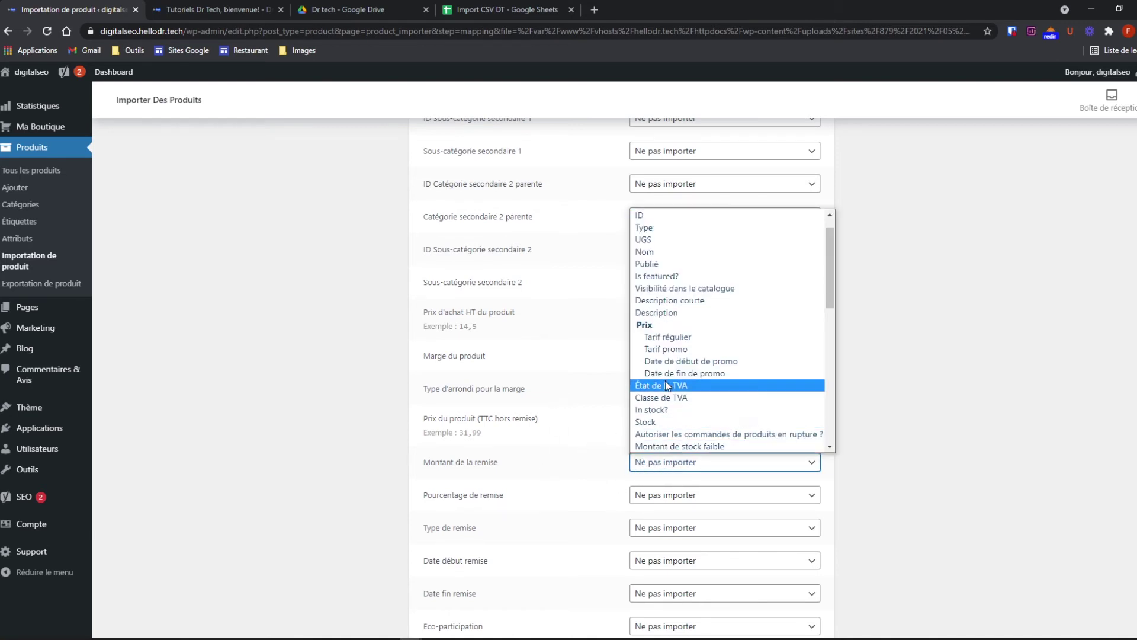
pyautogui.scroll(-1, 665, 447)
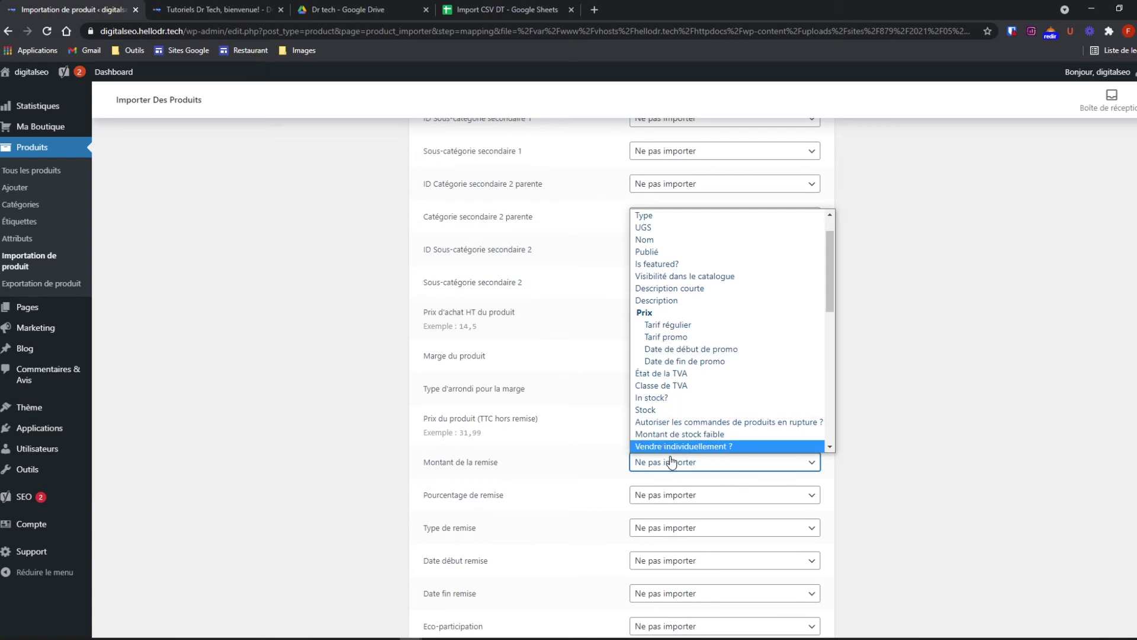
pyautogui.scroll(-1, 672, 409)
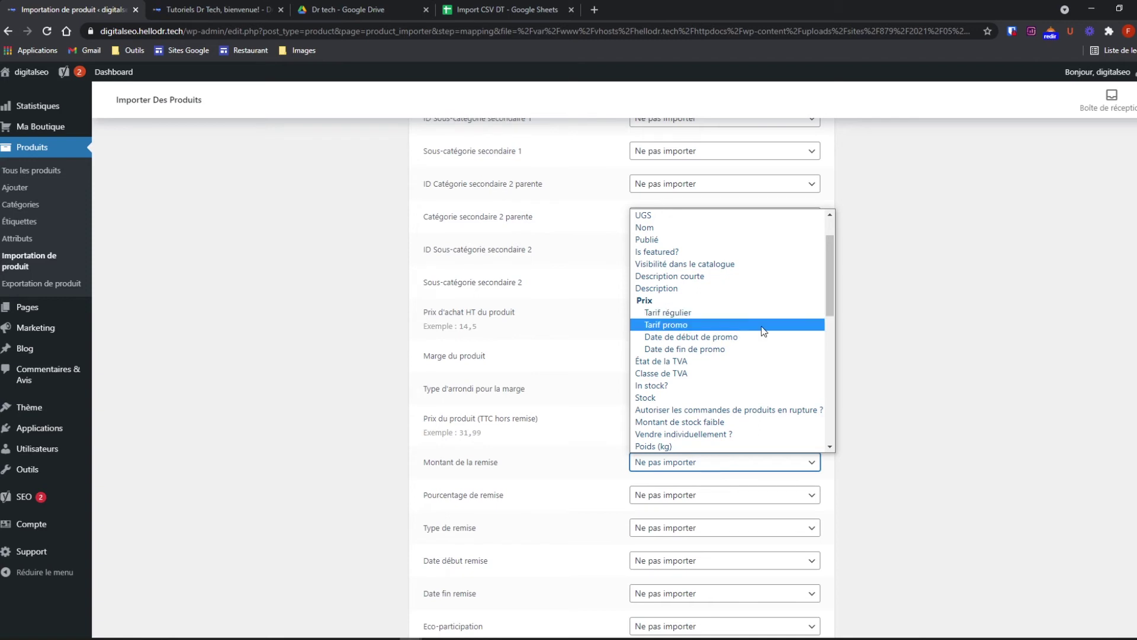
pyautogui.click(993, 380)
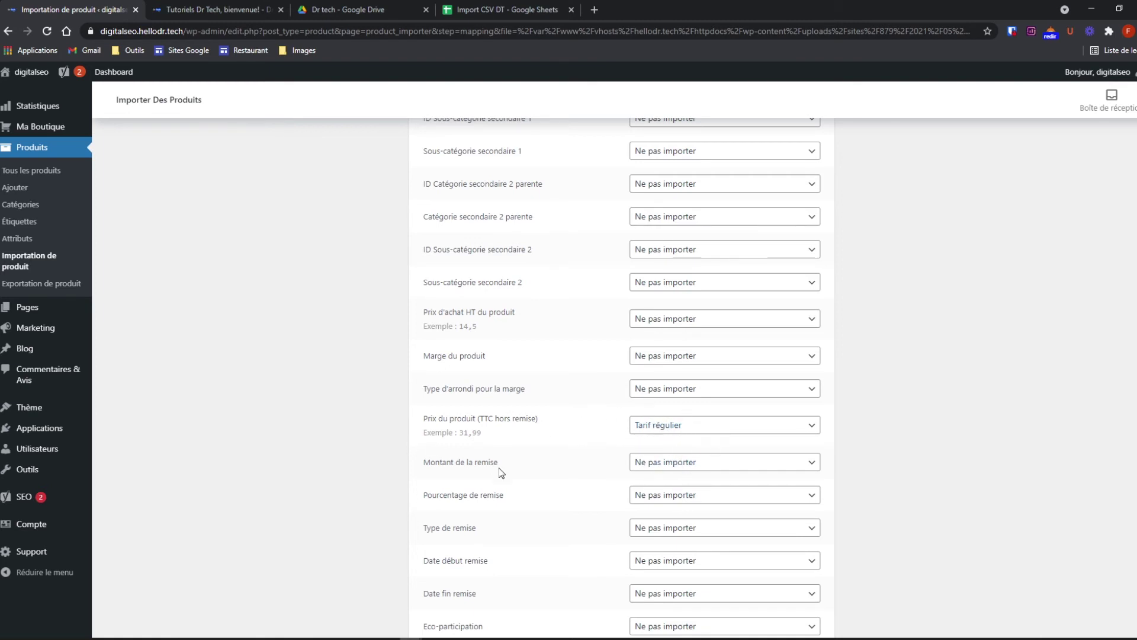
# - Review the remaining discount, tax and characteristic columns, and check the Attributs mapping options offered for the Genre column
pyautogui.scroll(-2, 660, 452)
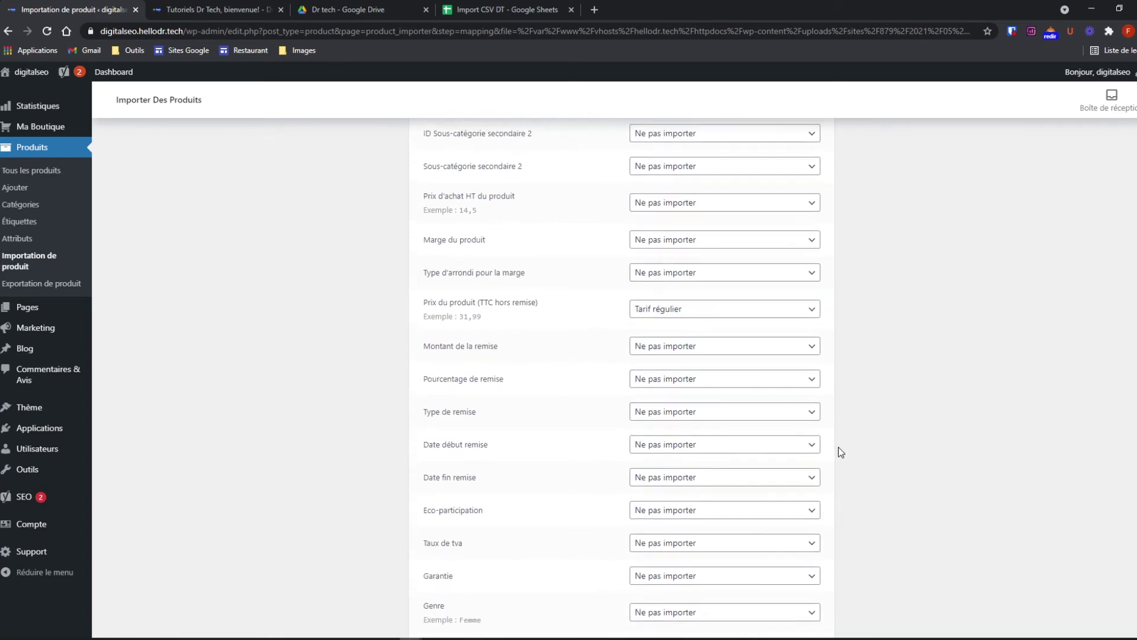
pyautogui.scroll(-2, 529, 439)
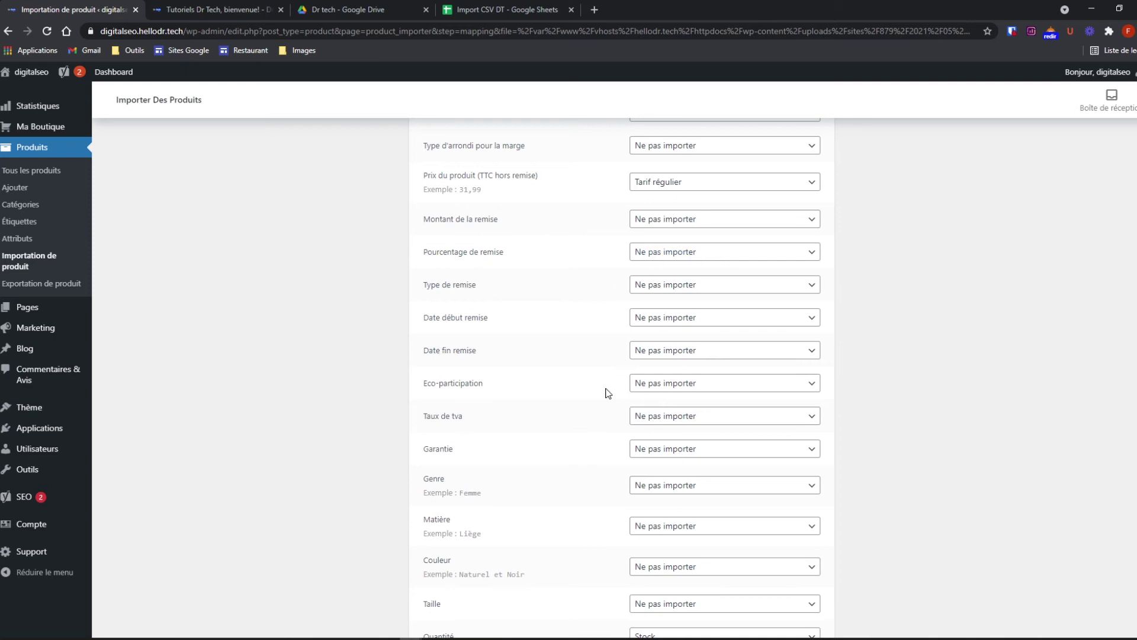
pyautogui.scroll(-1, 577, 331)
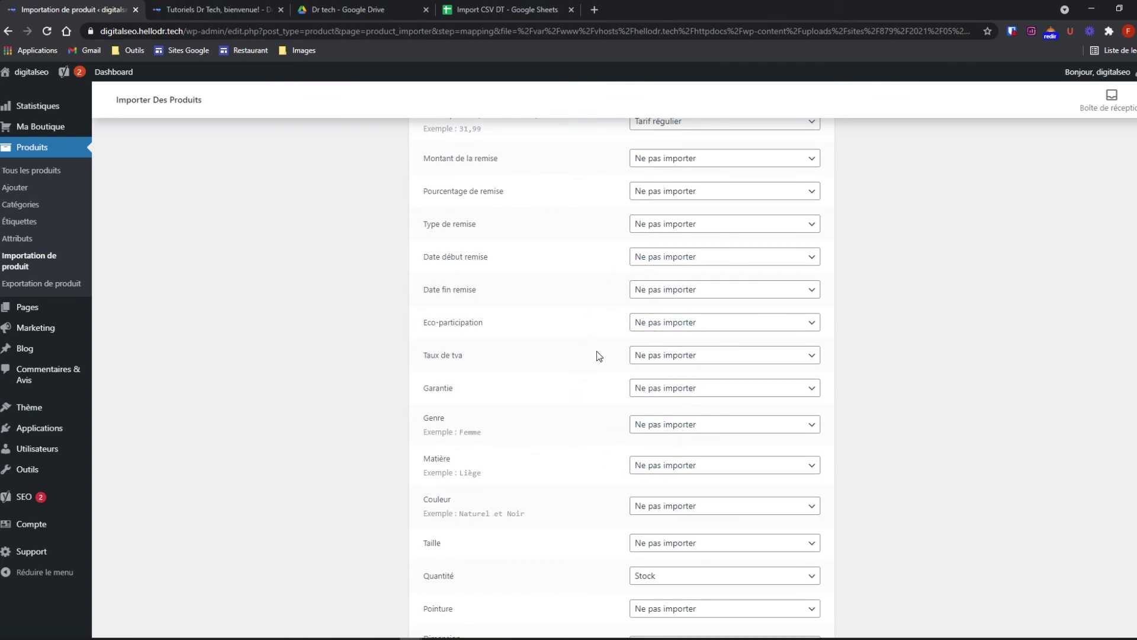
pyautogui.scroll(-1, 606, 406)
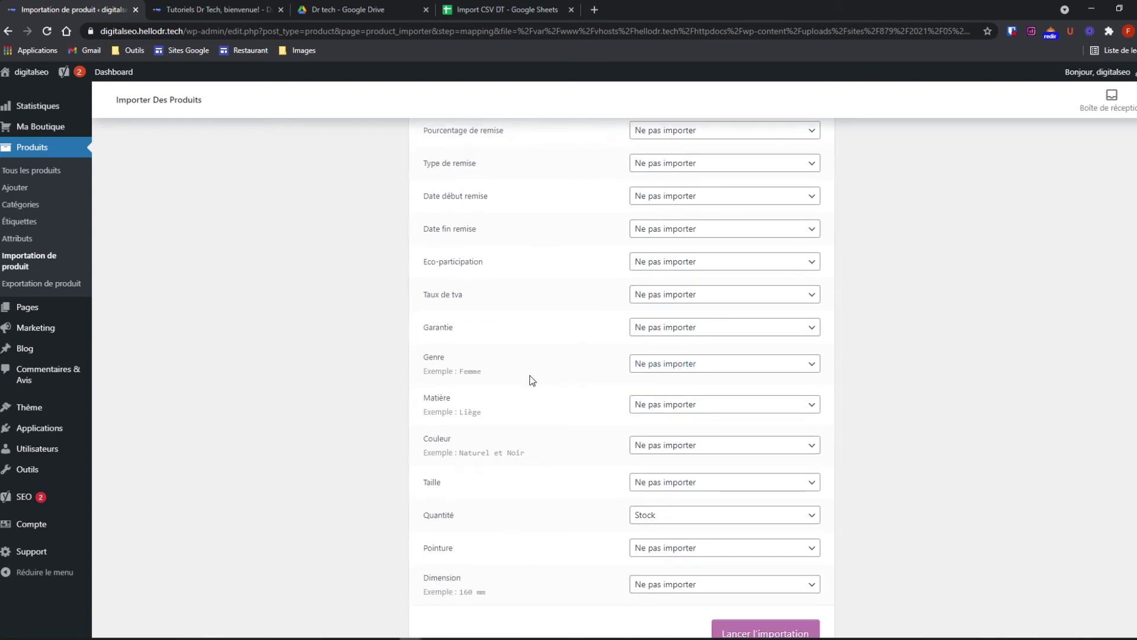
pyautogui.click(652, 367)
pyautogui.scroll(-10, 732, 491)
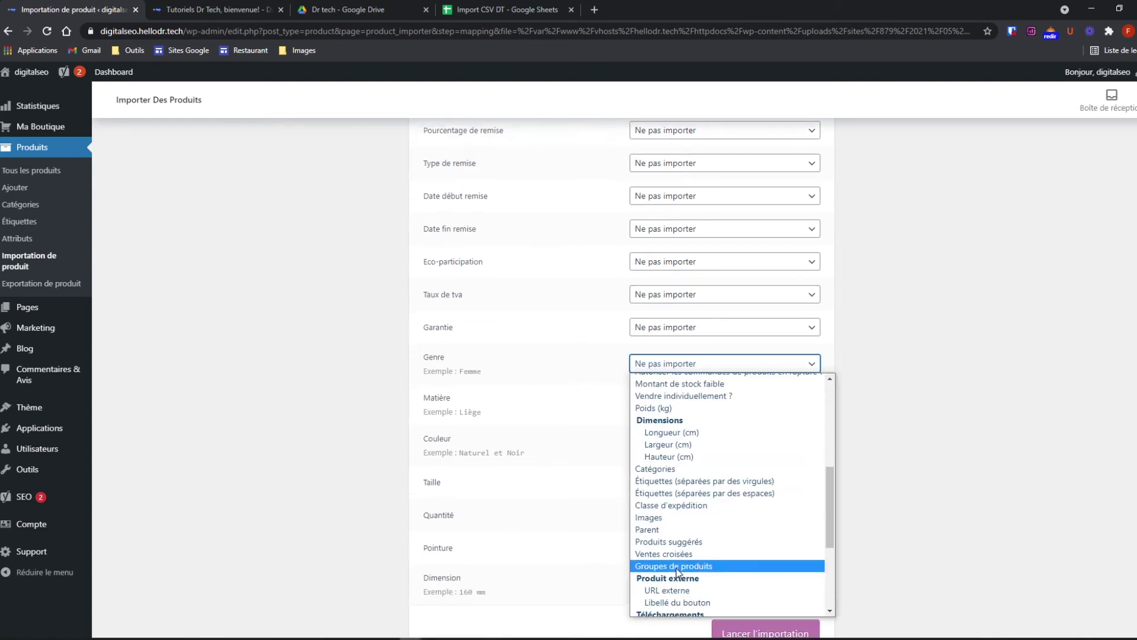
pyautogui.click(481, 355)
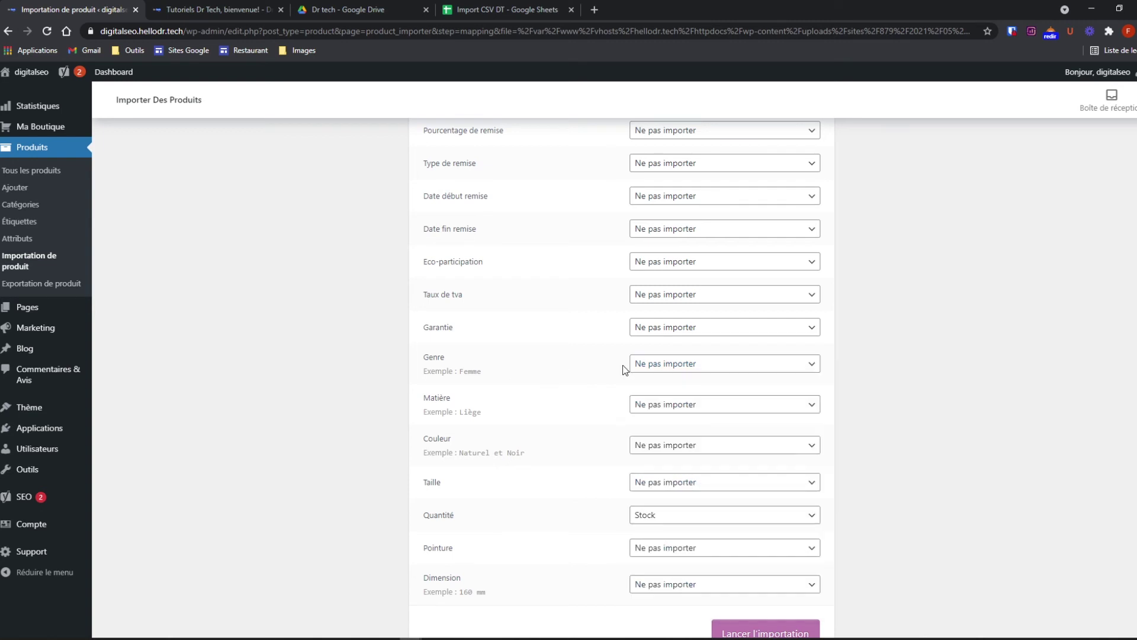
pyautogui.click(674, 368)
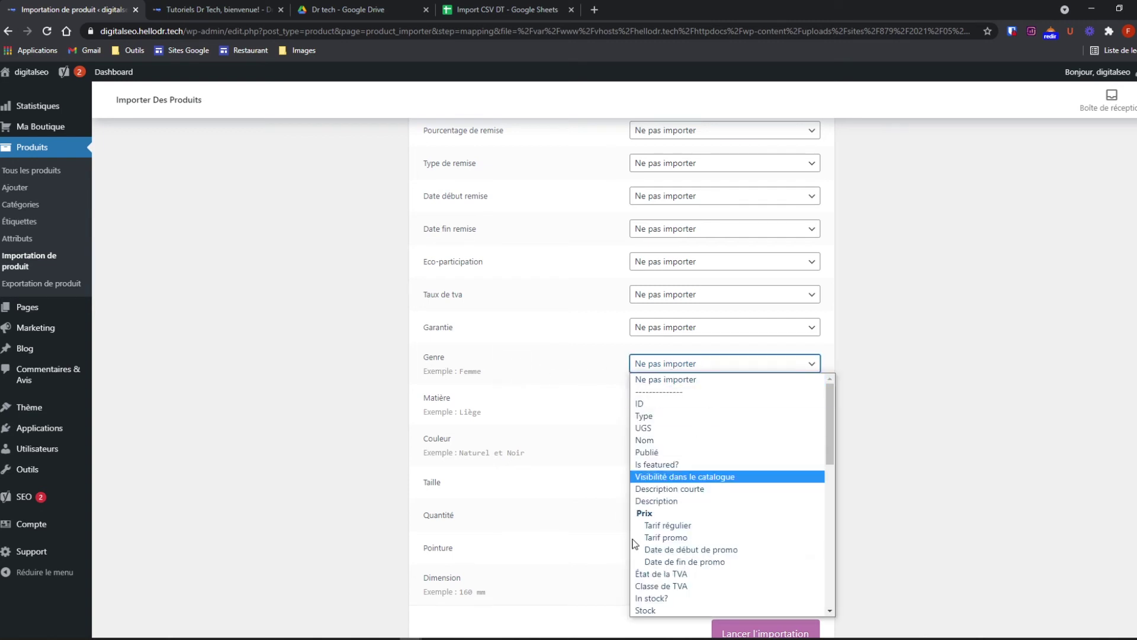
pyautogui.scroll(-10, 689, 533)
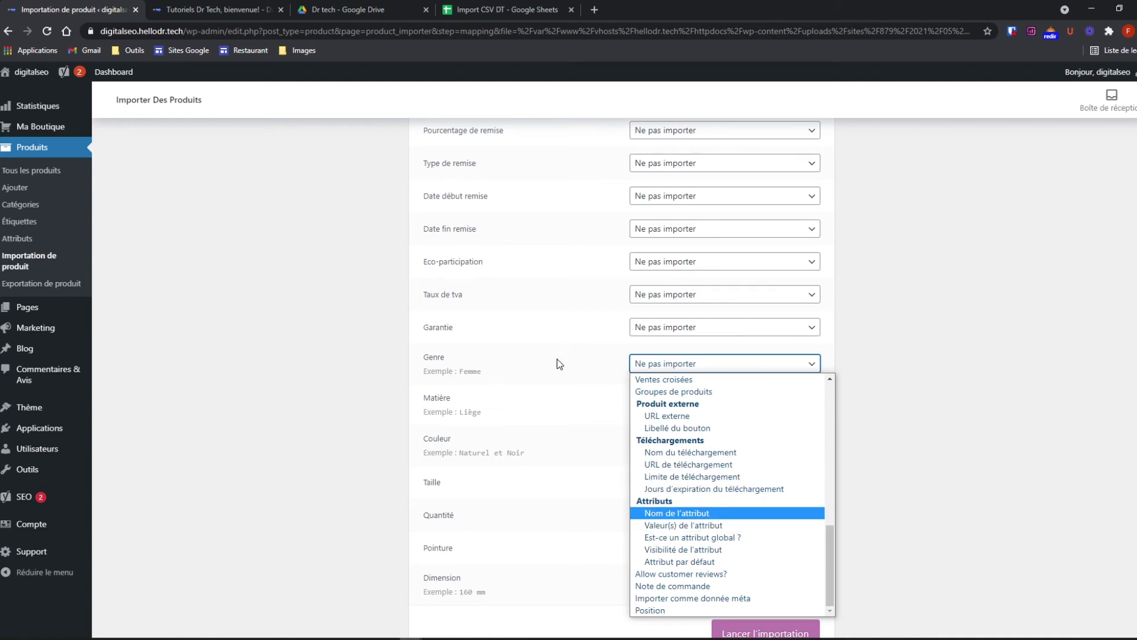
pyautogui.click(682, 365)
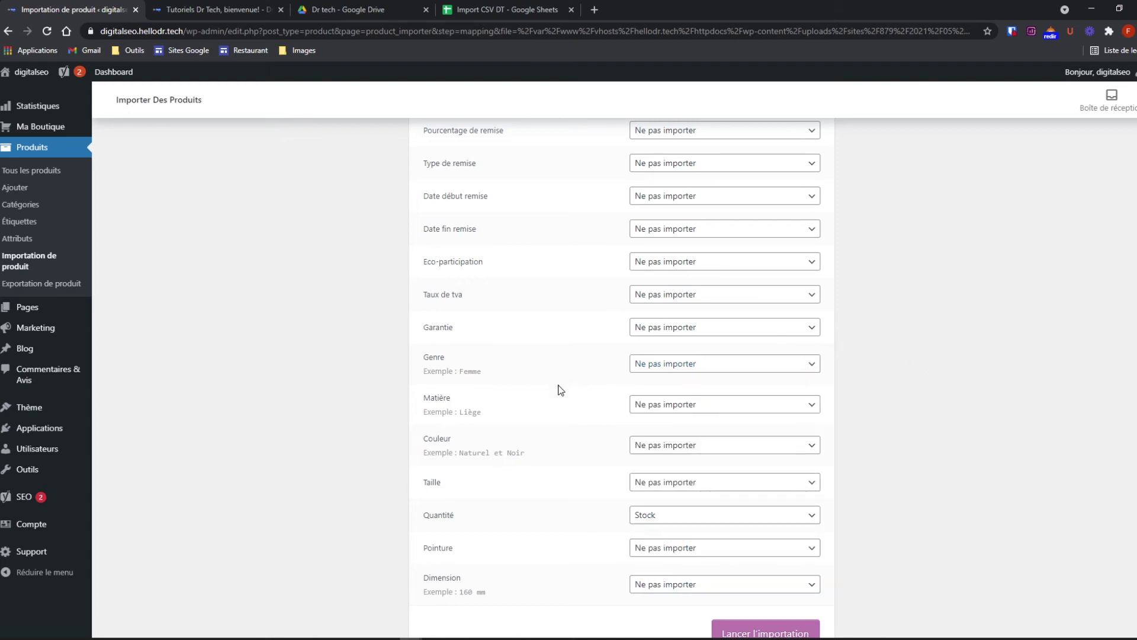
# - Check the last columns through Dimension and launch the product import with the chosen mapping
pyautogui.scroll(-2, 507, 517)
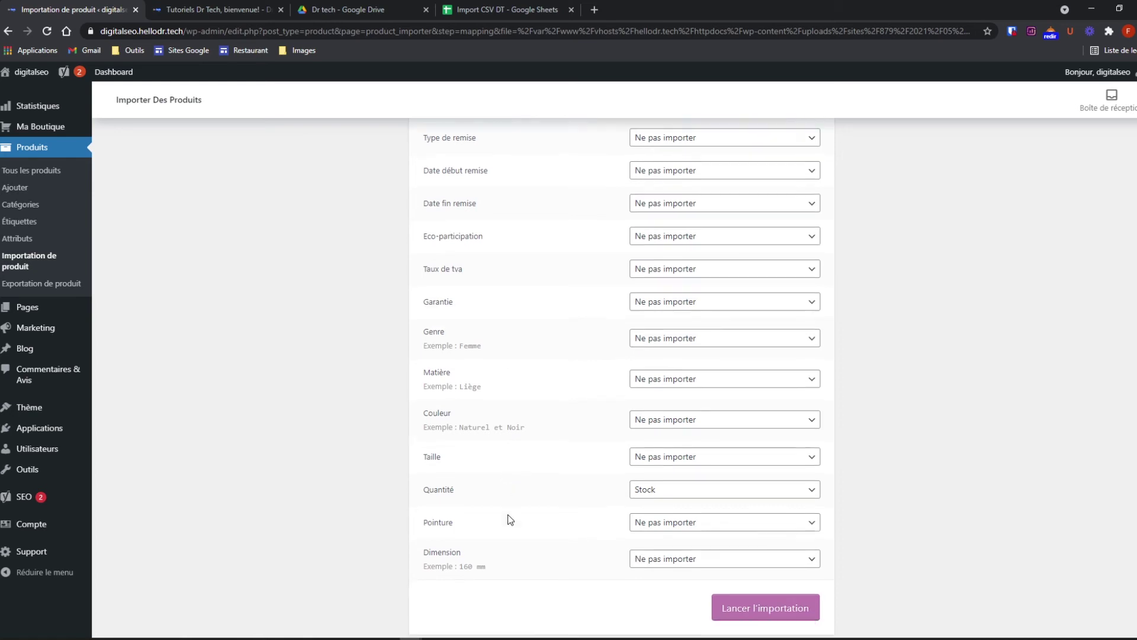
pyautogui.scroll(3, 668, 461)
pyautogui.scroll(-3, 668, 461)
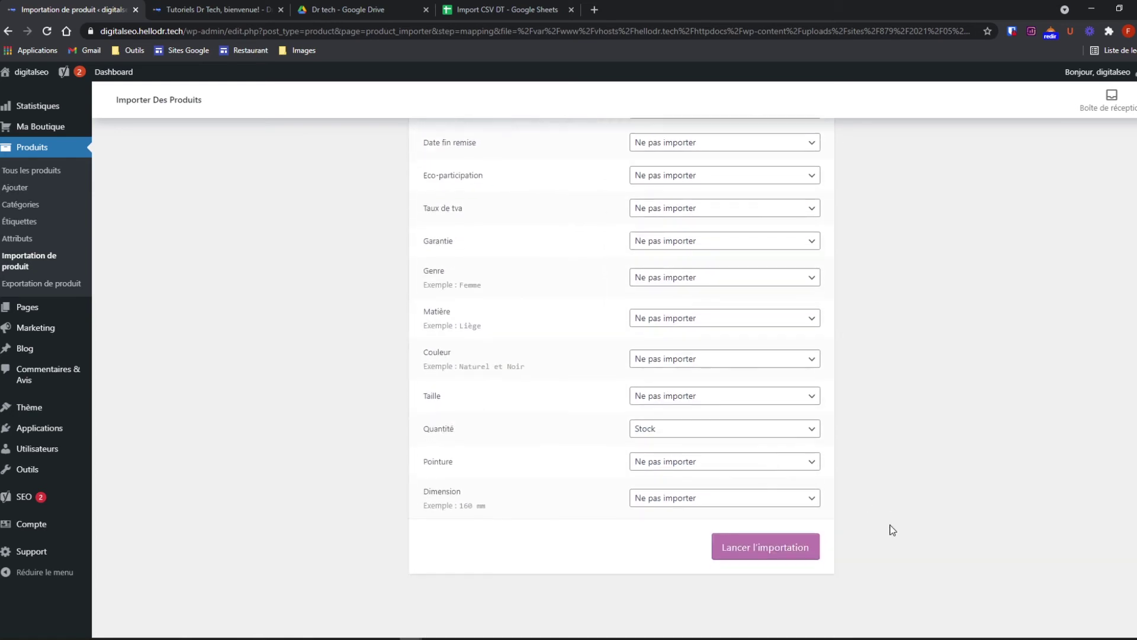
pyautogui.click(801, 541)
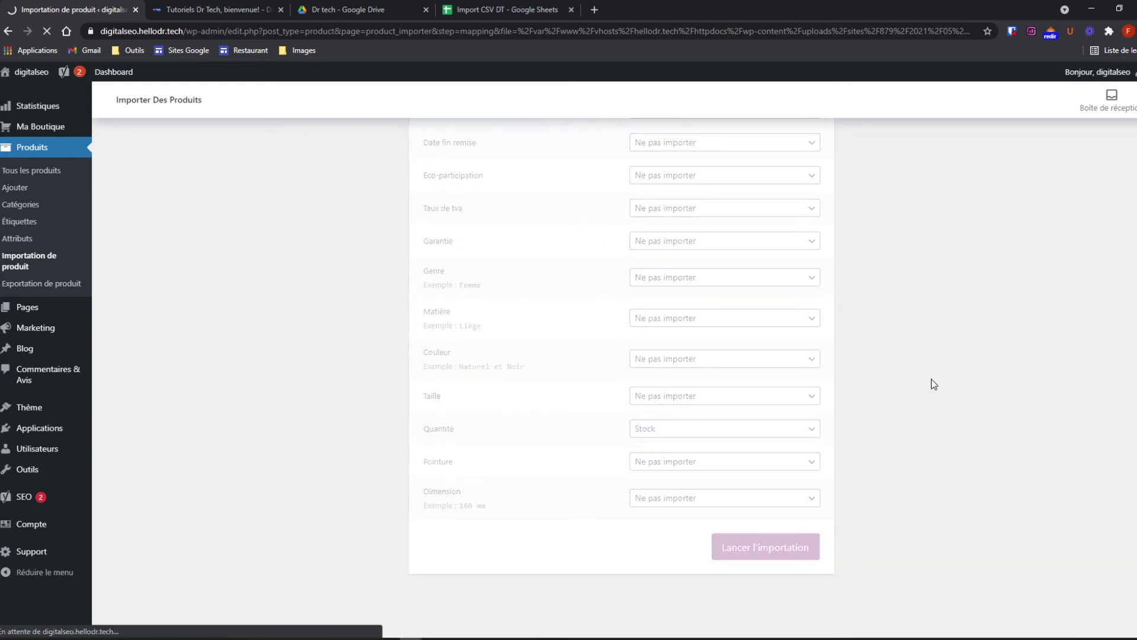
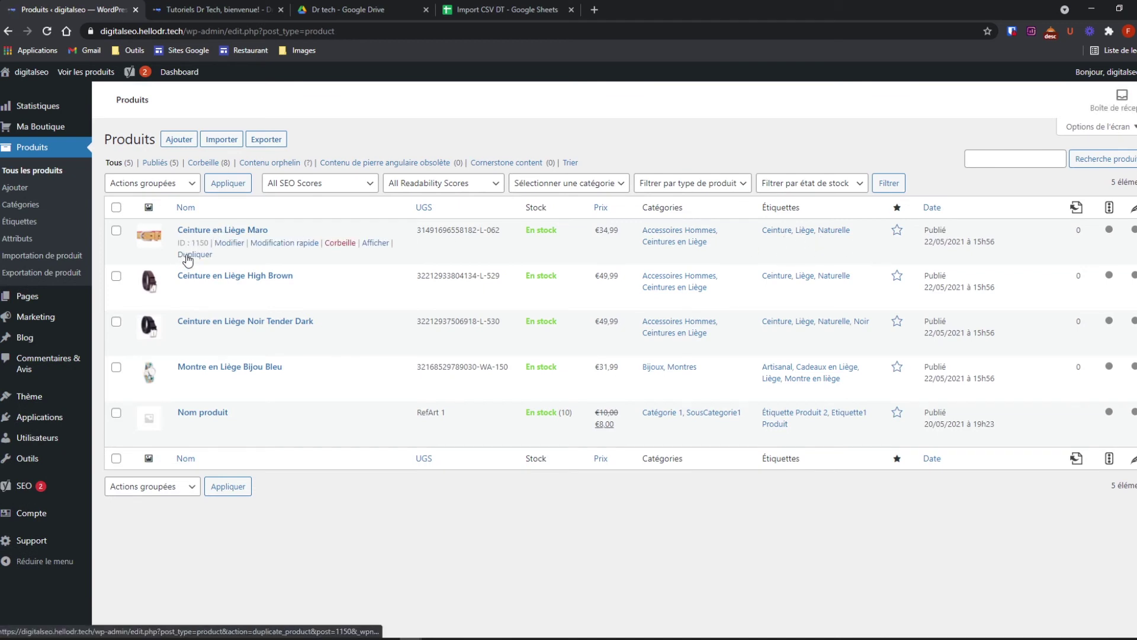
# - Open the imported product Ceinture en Liège Maro for editing and examine its categories, tags, product image and gallery
pyautogui.click(230, 243)
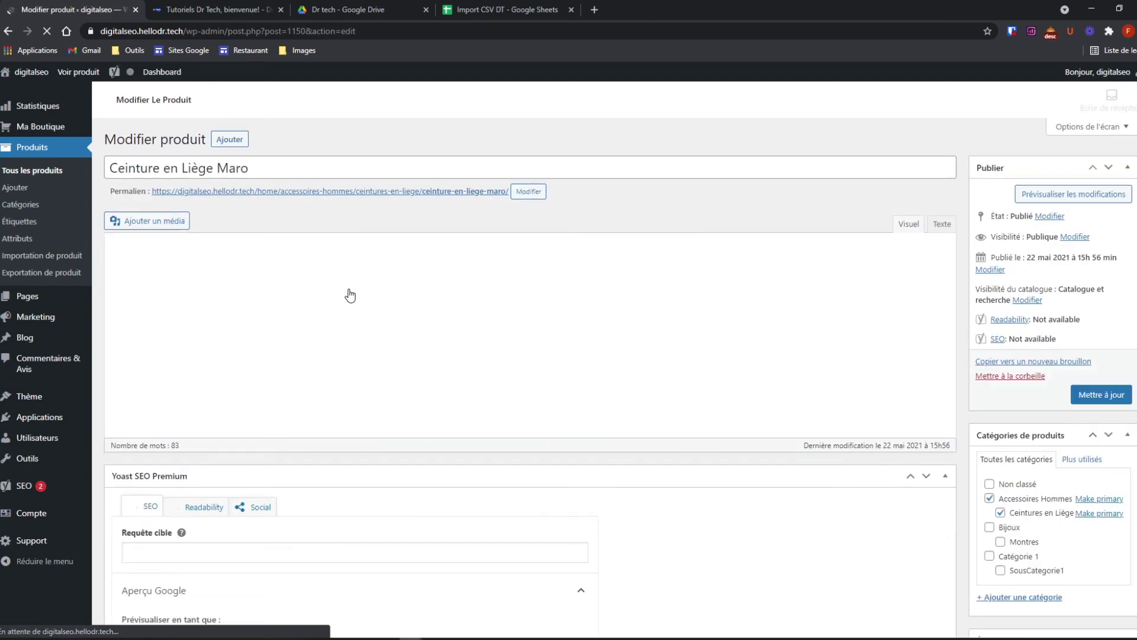
pyautogui.scroll(-6, 1021, 326)
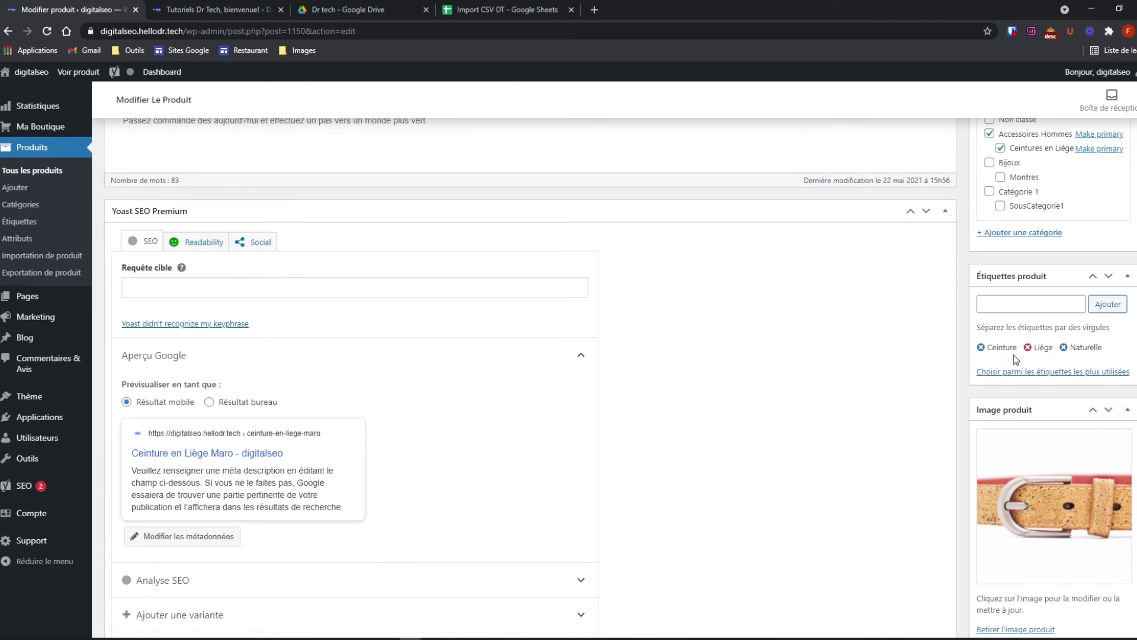
pyautogui.scroll(-3, 1022, 362)
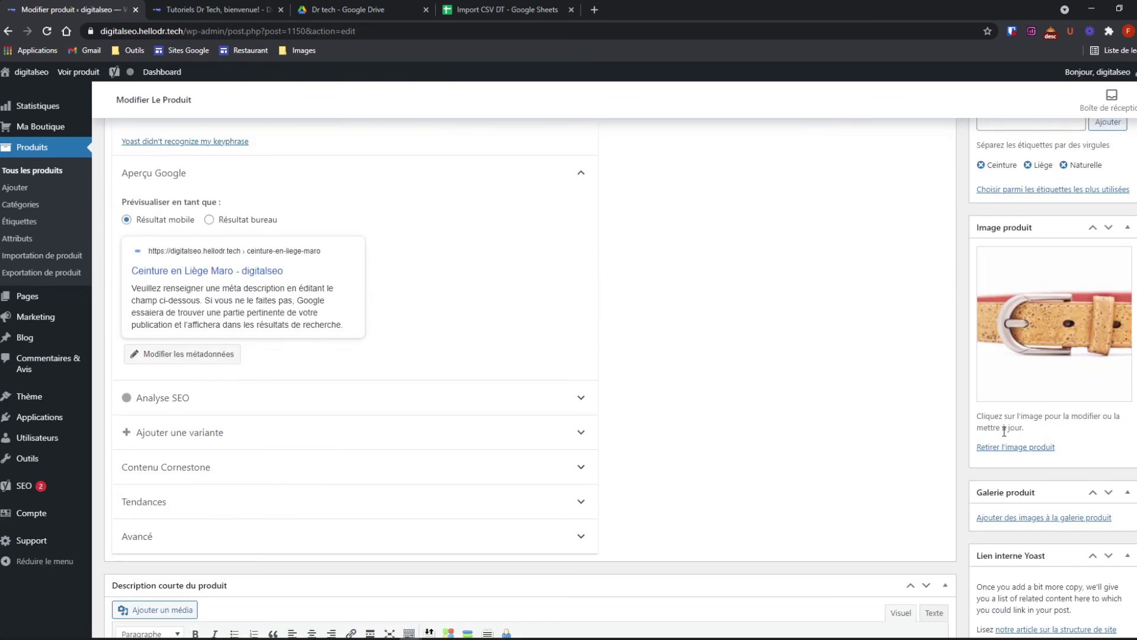
pyautogui.scroll(-1, 1026, 460)
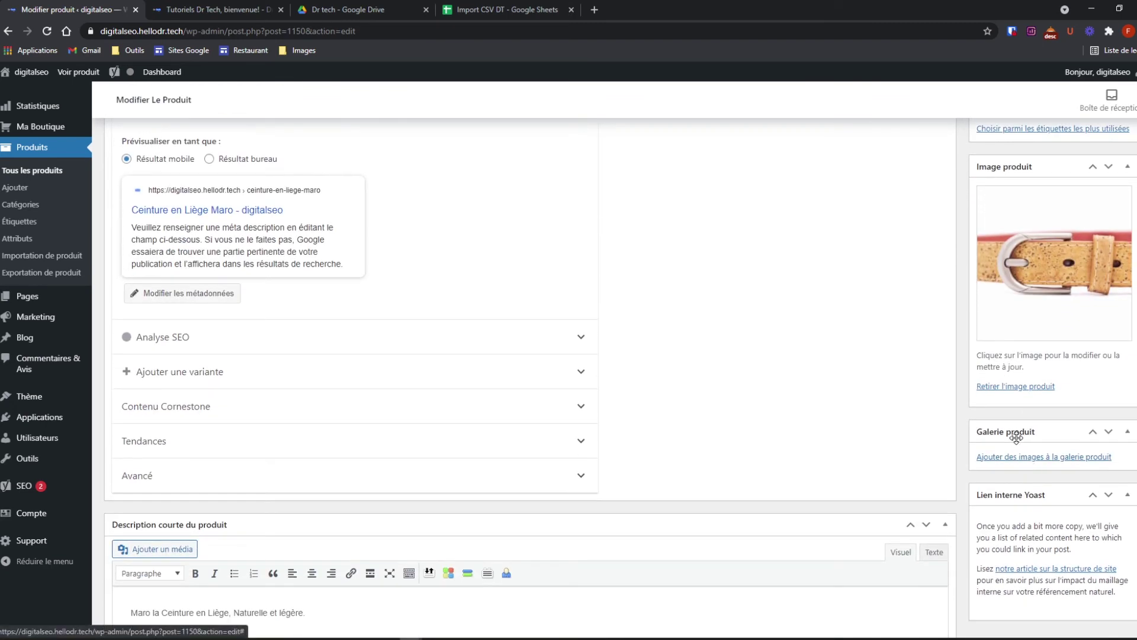
# - Add the existing media image interieur-ceinture-en-liege-maro-de-largeur-2-5cm.jpeg to the product gallery of Ceinture en Liège Maro
pyautogui.click(1014, 459)
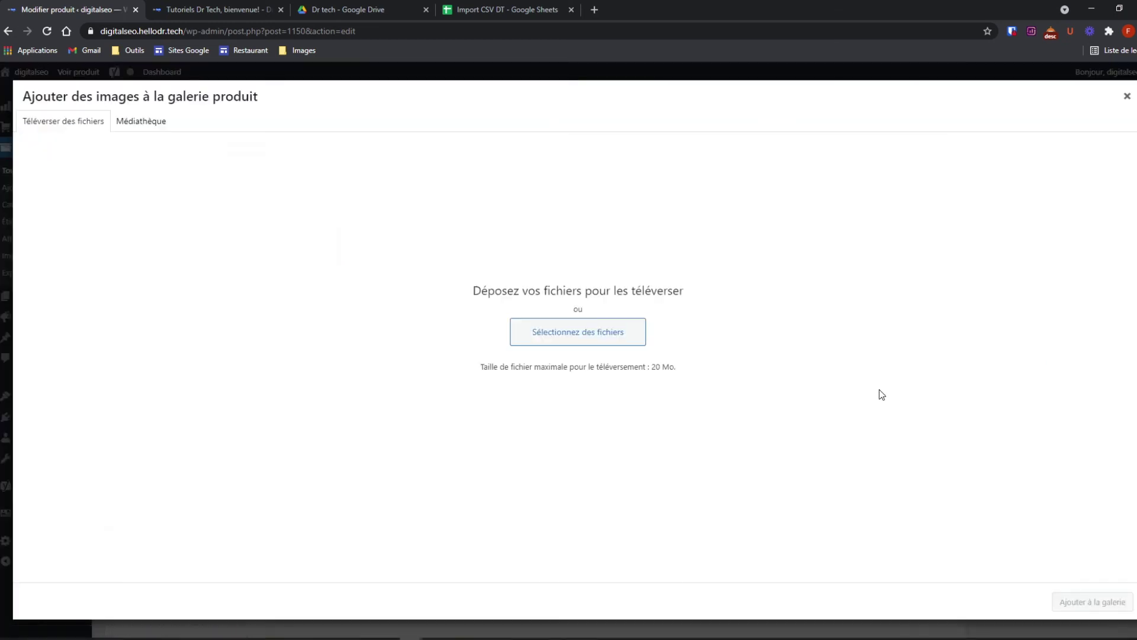
pyautogui.click(134, 130)
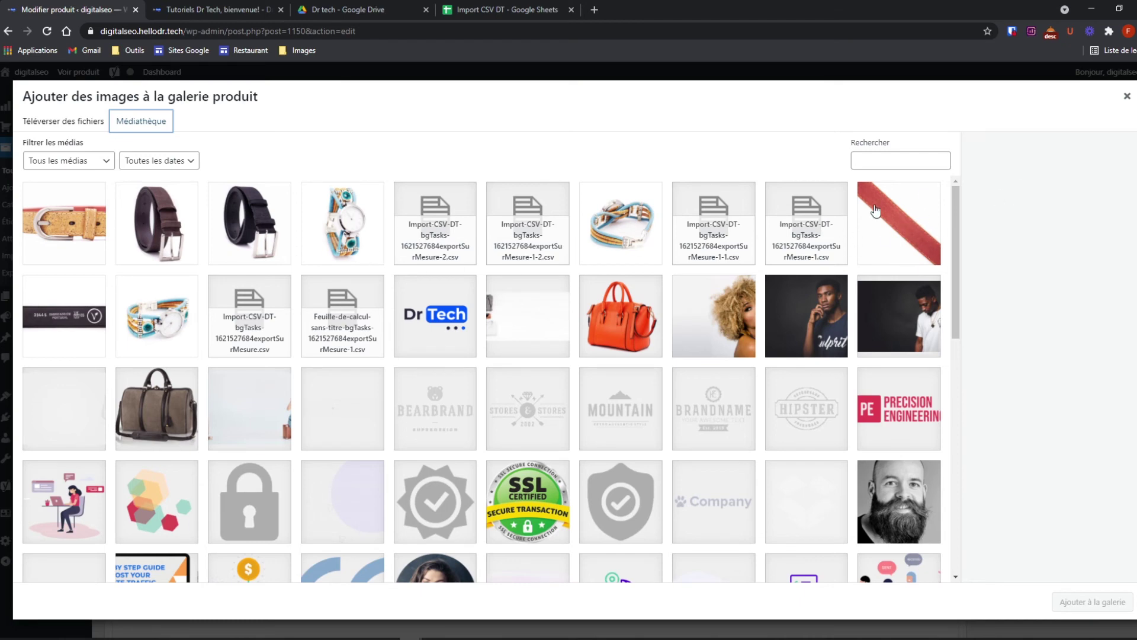
pyautogui.click(1126, 96)
pyautogui.scroll(-3, 1066, 249)
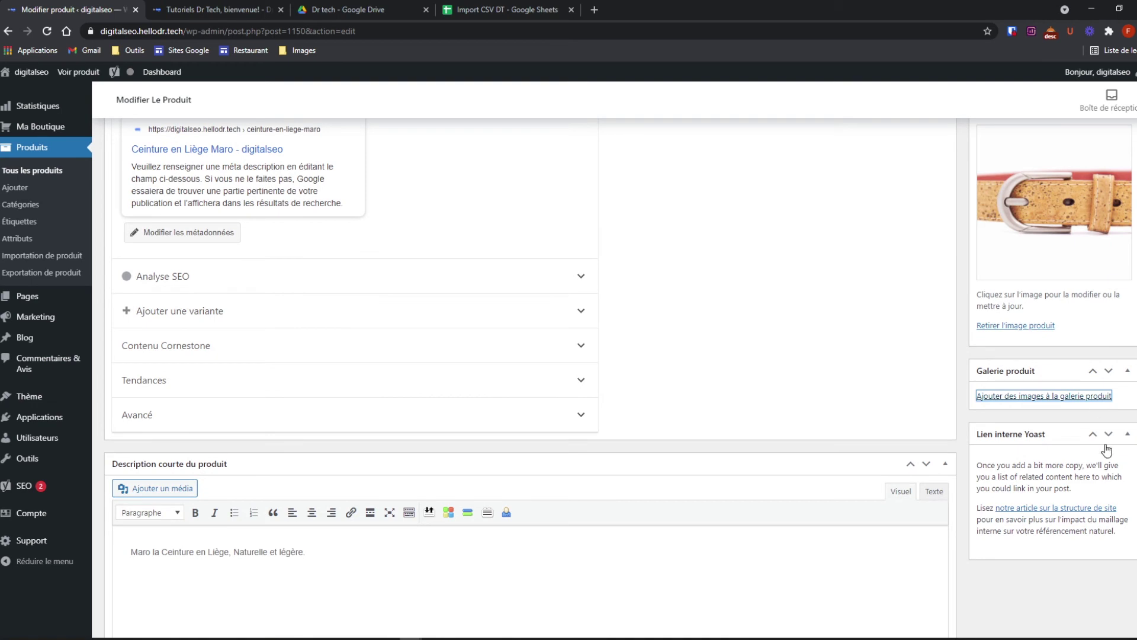
pyautogui.click(1075, 396)
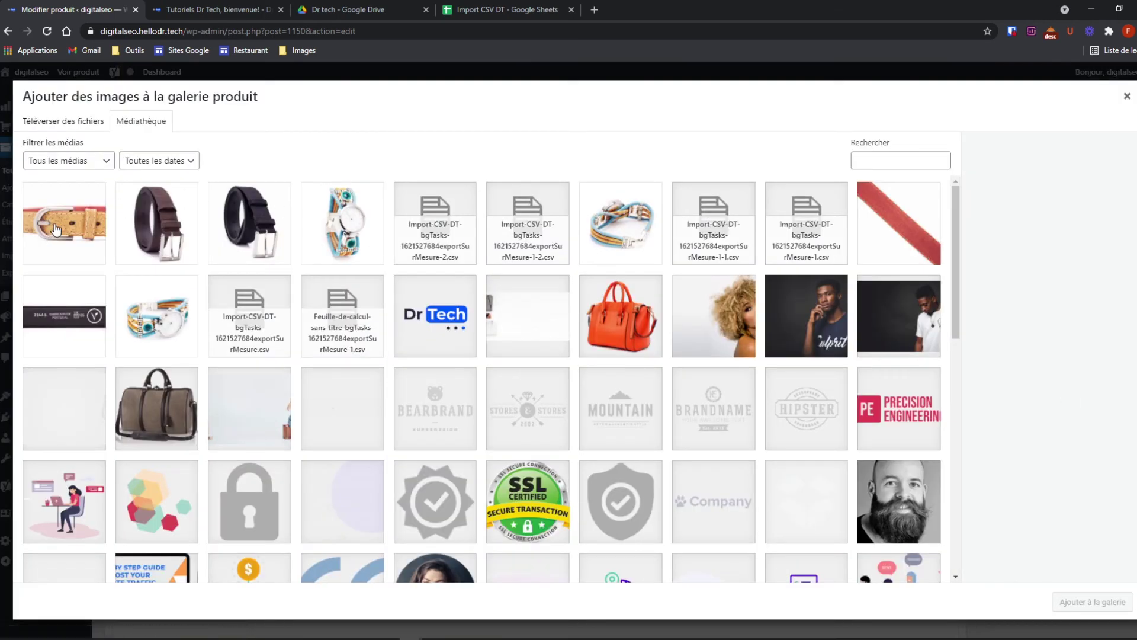
pyautogui.click(907, 223)
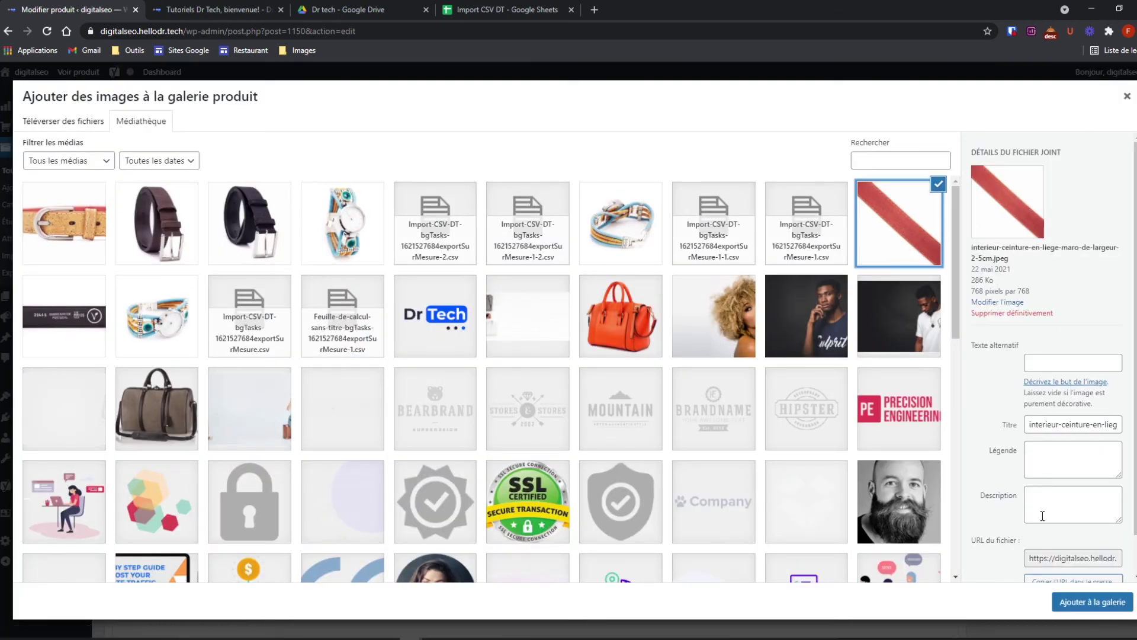
pyautogui.click(1087, 601)
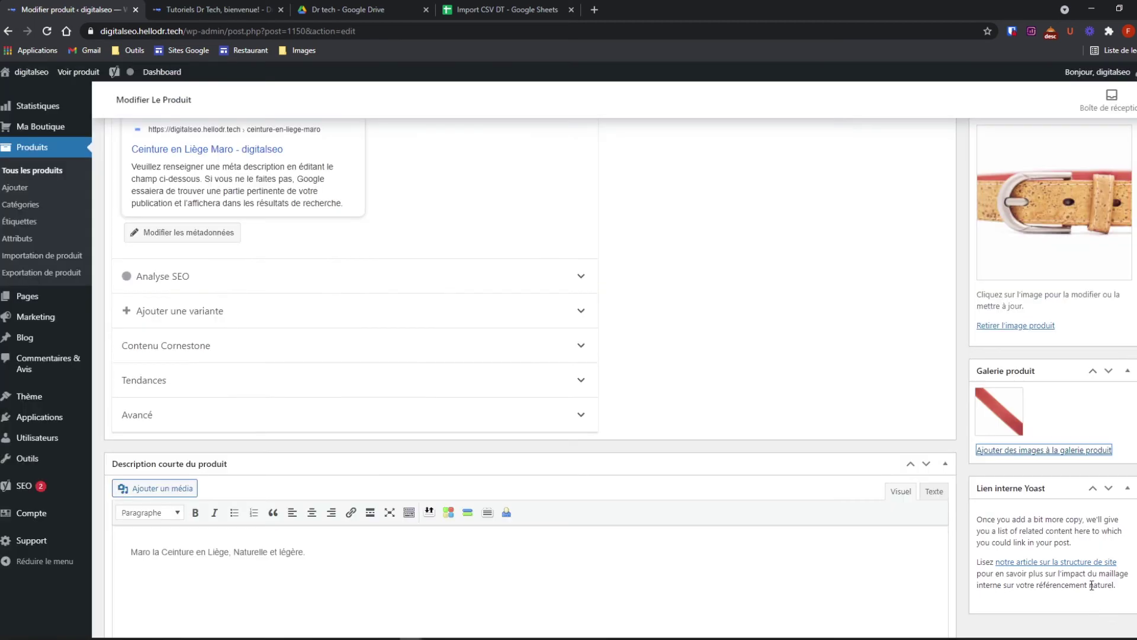
# - Update the Ceinture en Liège Maro product and preview its shop page
pyautogui.scroll(-4, 1042, 406)
pyautogui.scroll(-3, 1042, 406)
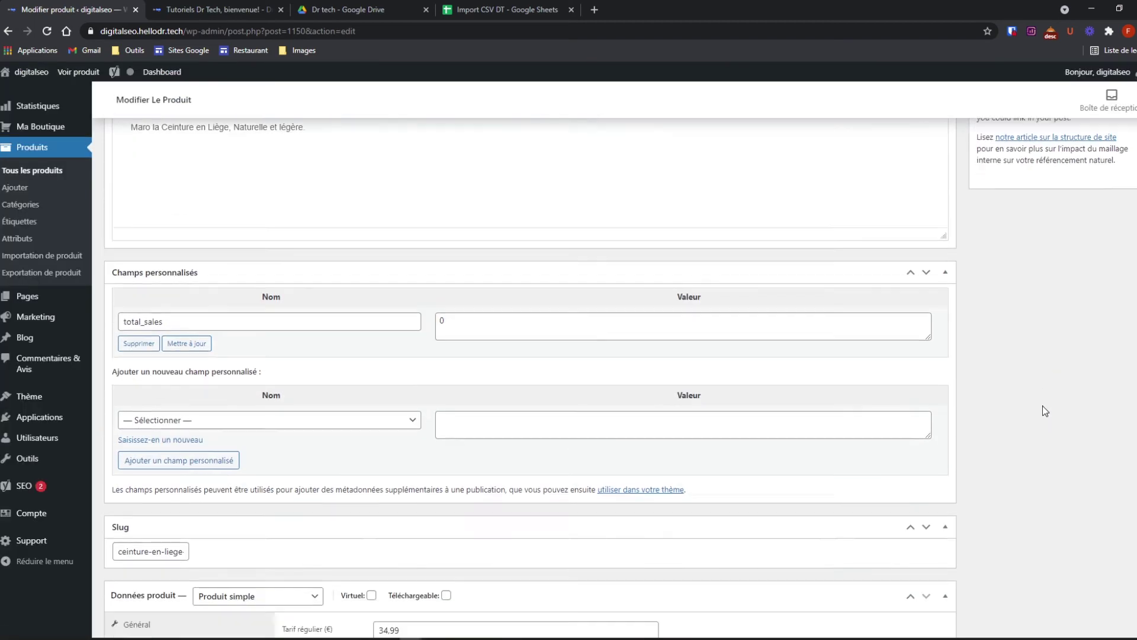
pyautogui.scroll(20, 1042, 406)
pyautogui.click(1103, 393)
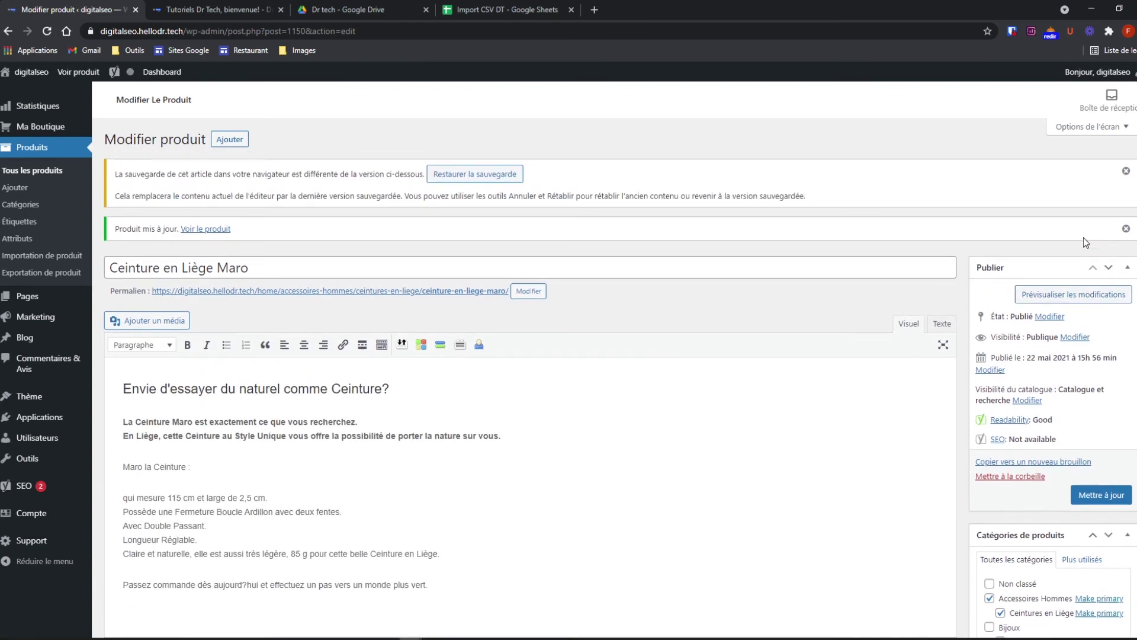
pyautogui.click(1072, 296)
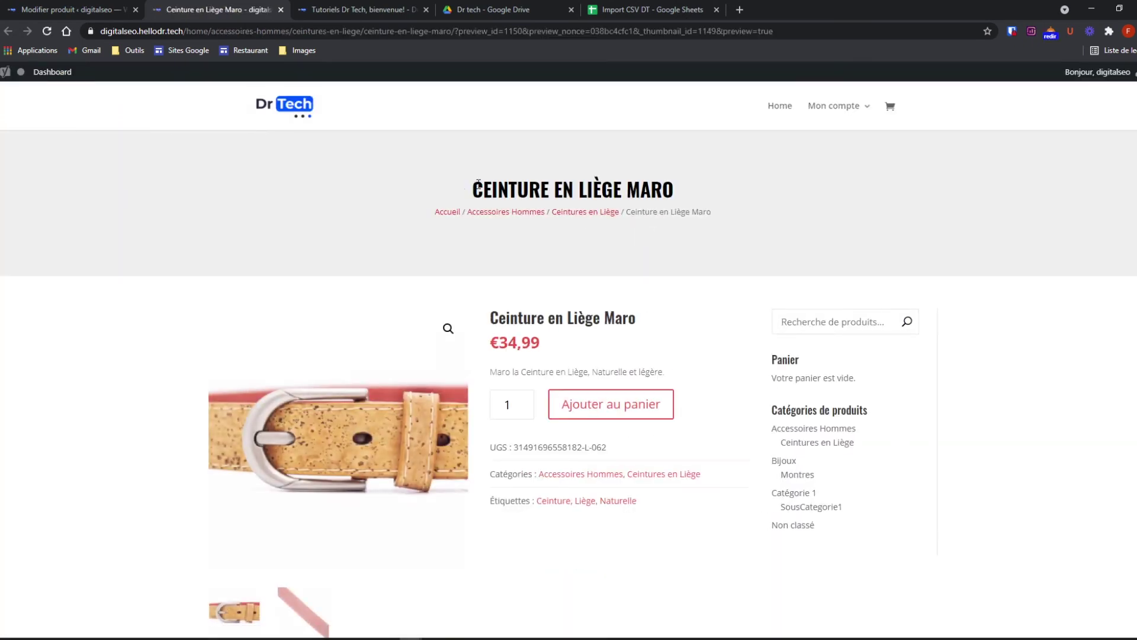
# - Compare the product title with its URL slug, and examine the category path and the home segment in the preview address
pyautogui.moveTo(473, 187); pyautogui.dragTo(674, 190)
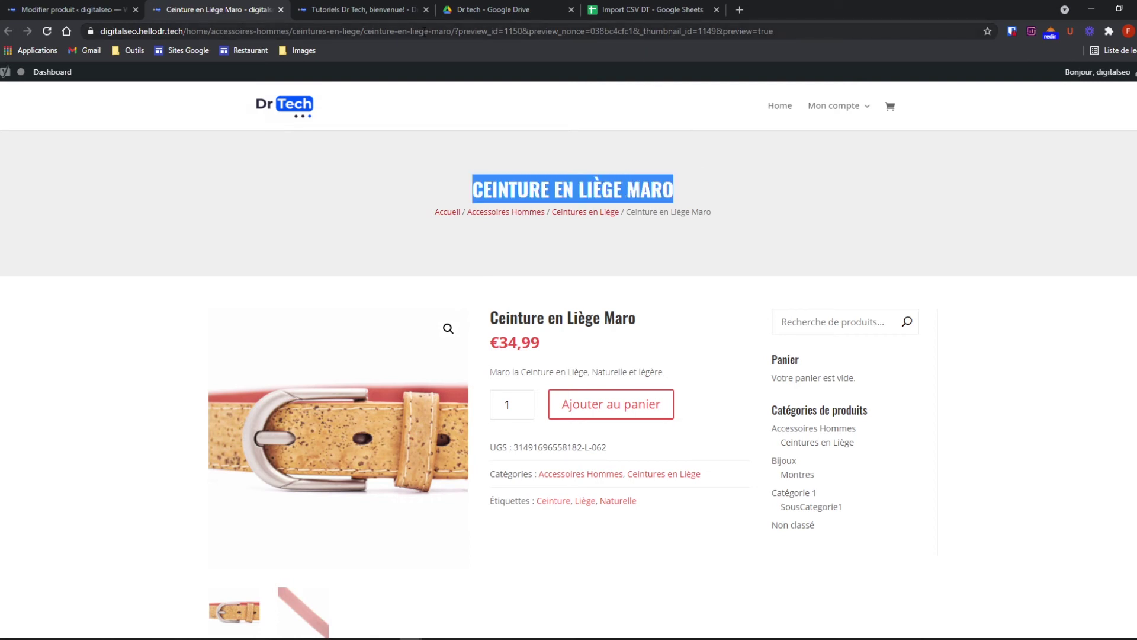
pyautogui.moveTo(367, 30); pyautogui.dragTo(446, 31)
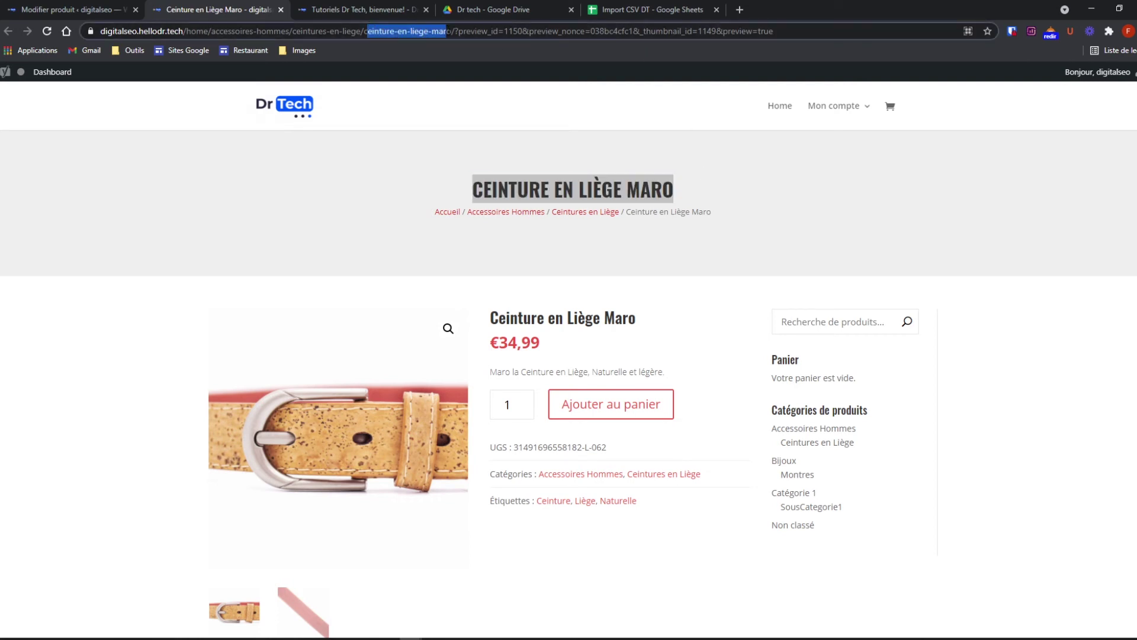
pyautogui.moveTo(446, 31); pyautogui.dragTo(225, 31)
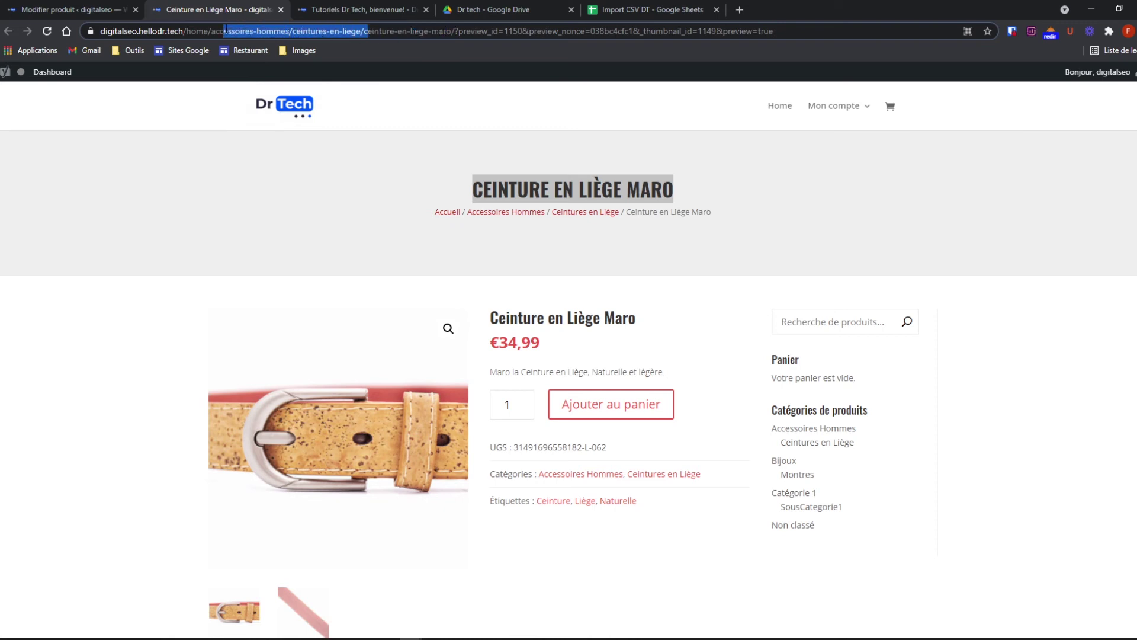
pyautogui.click(185, 31)
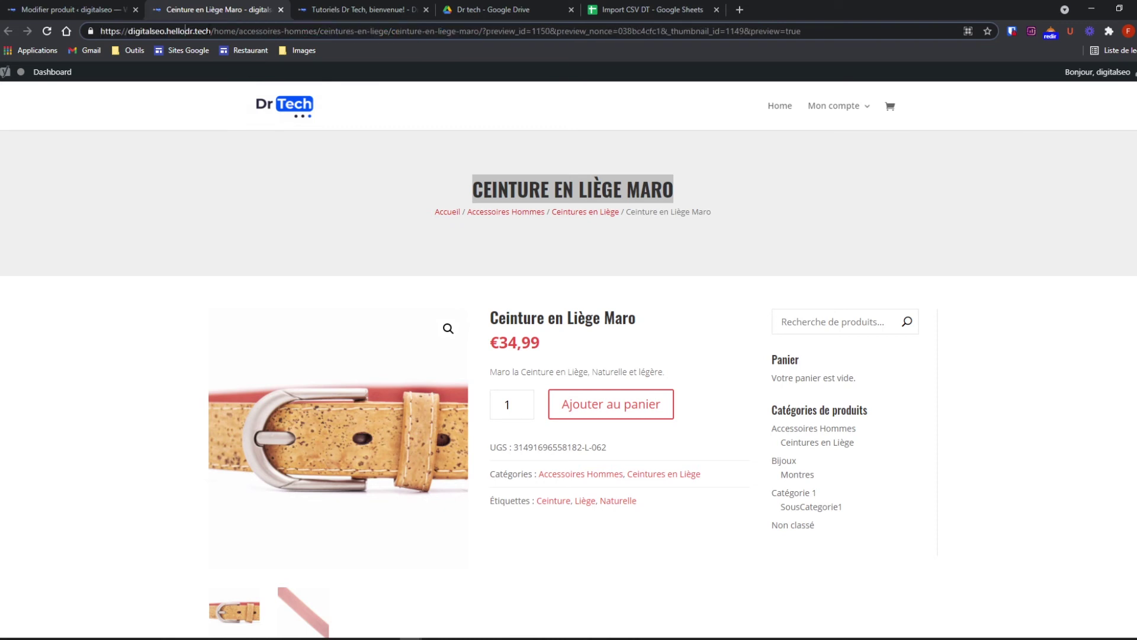
pyautogui.doubleClick(216, 31)
# - Check the Dr Tech tutorials' FAQ search and support chat about removing home from URLs against the product preview's address
pyautogui.click(346, 12)
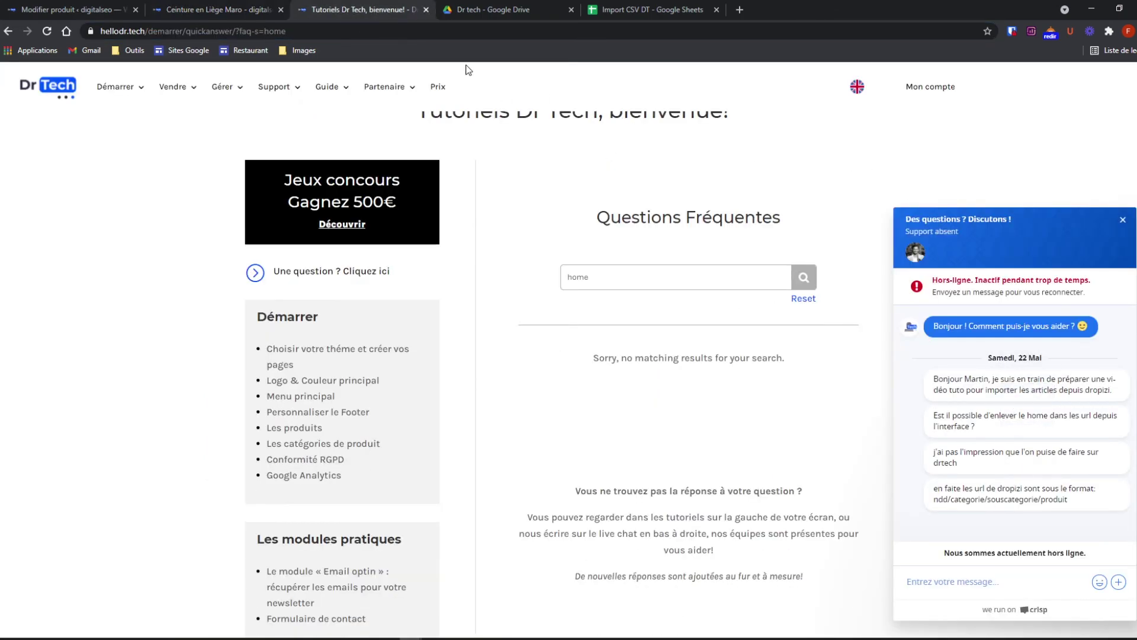
pyautogui.click(226, 9)
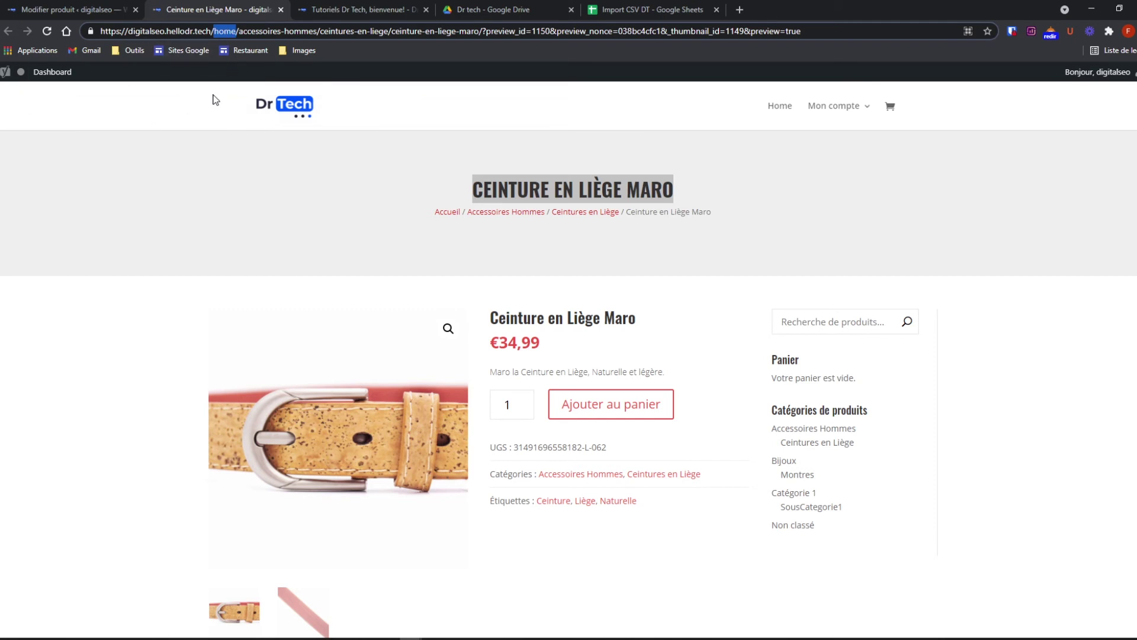
pyautogui.click(53, 8)
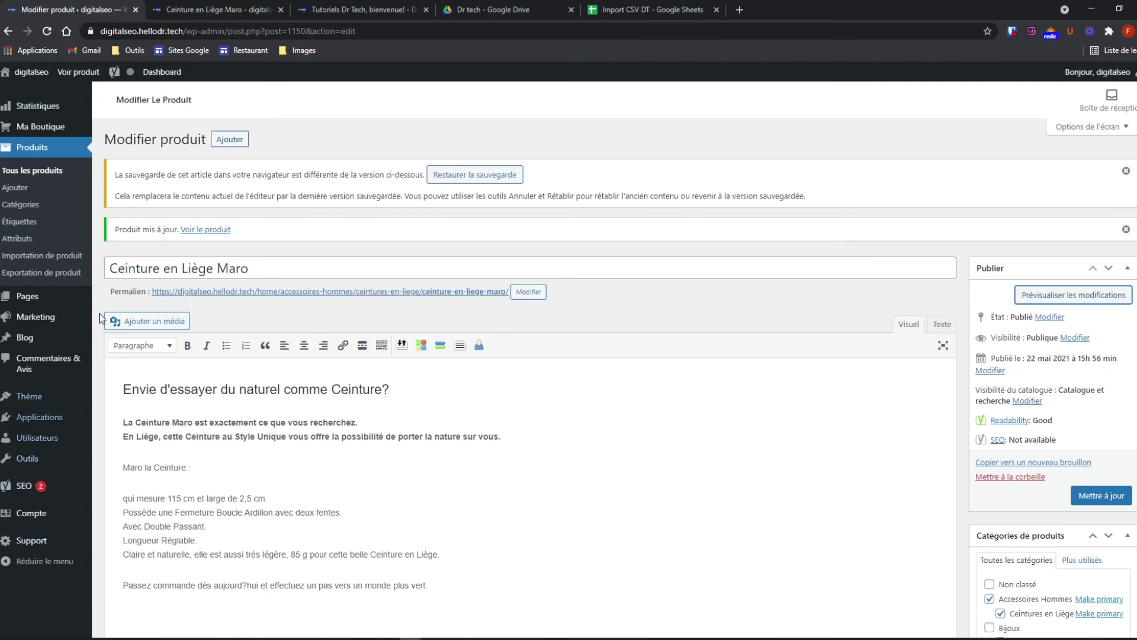
pyautogui.click(213, 10)
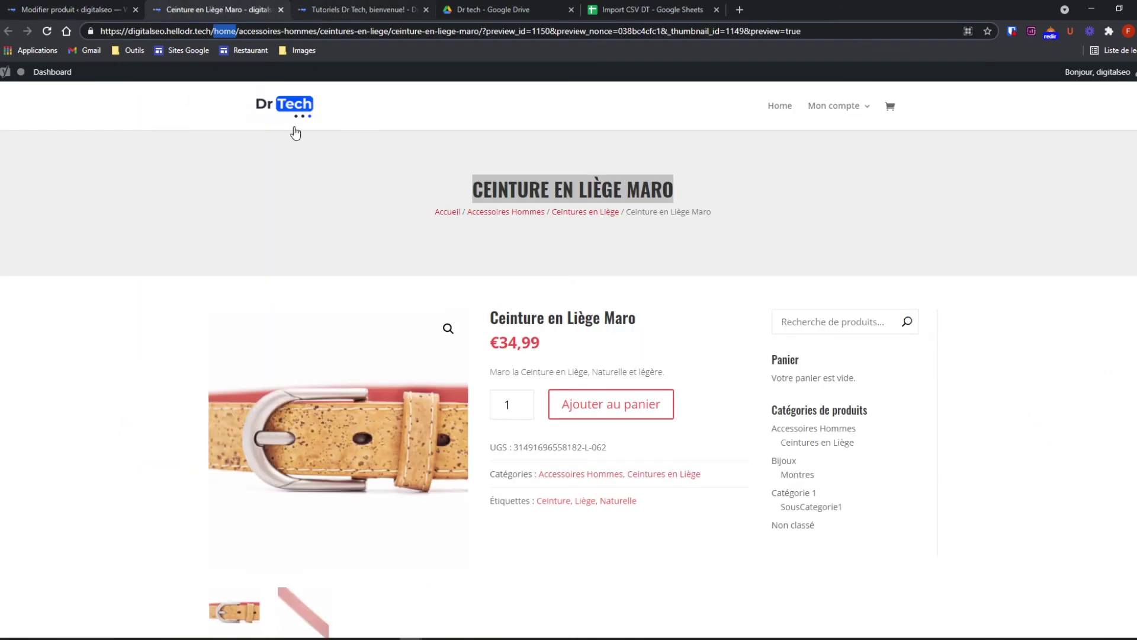
pyautogui.hotkey('ctrl', 'shift', 'Tab')
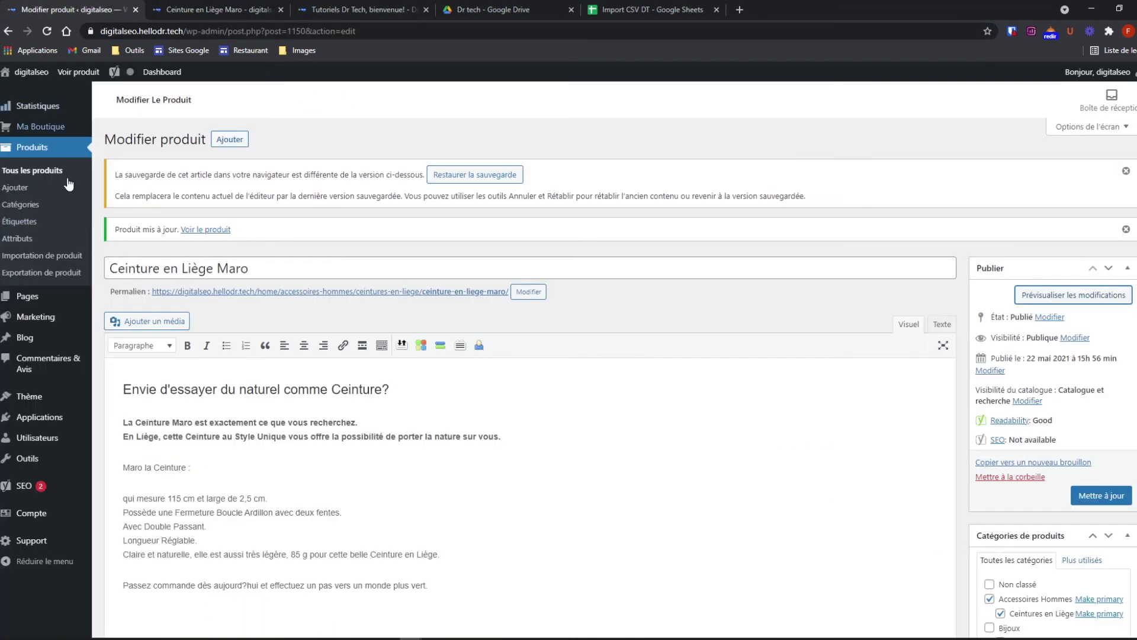
pyautogui.hotkey('ctrl', 'Tab')
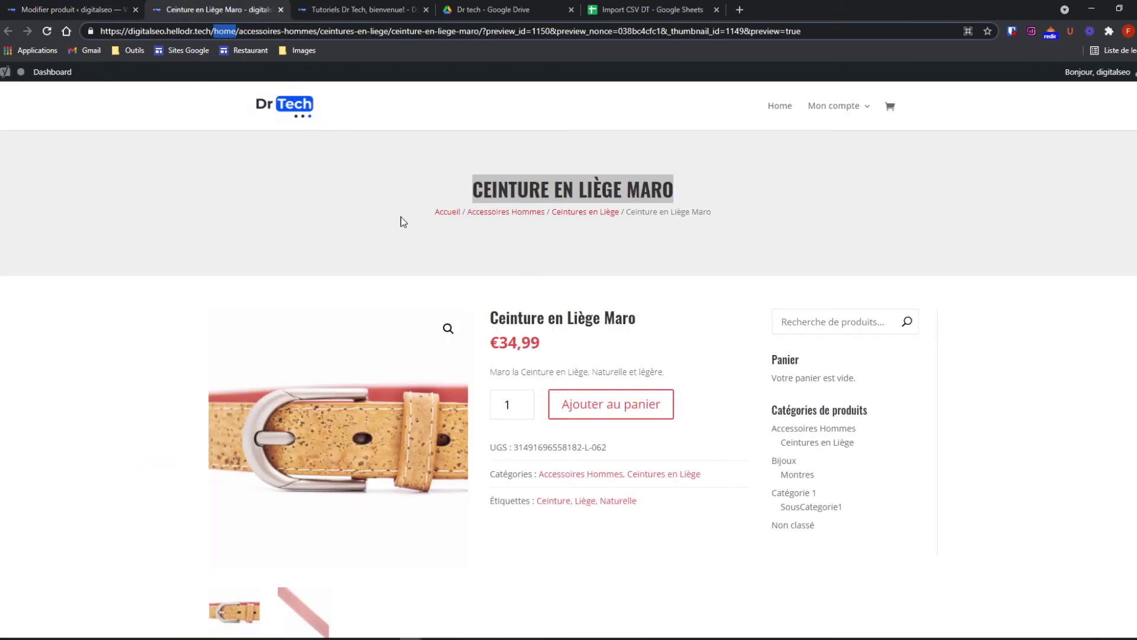
pyautogui.click(340, 13)
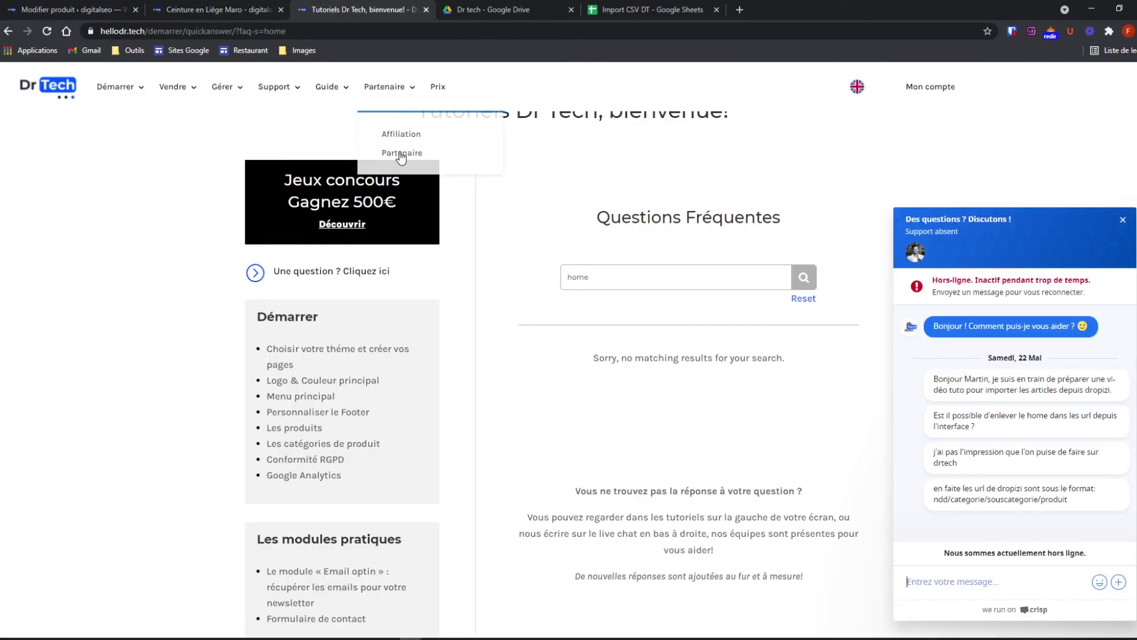
pyautogui.click(205, 7)
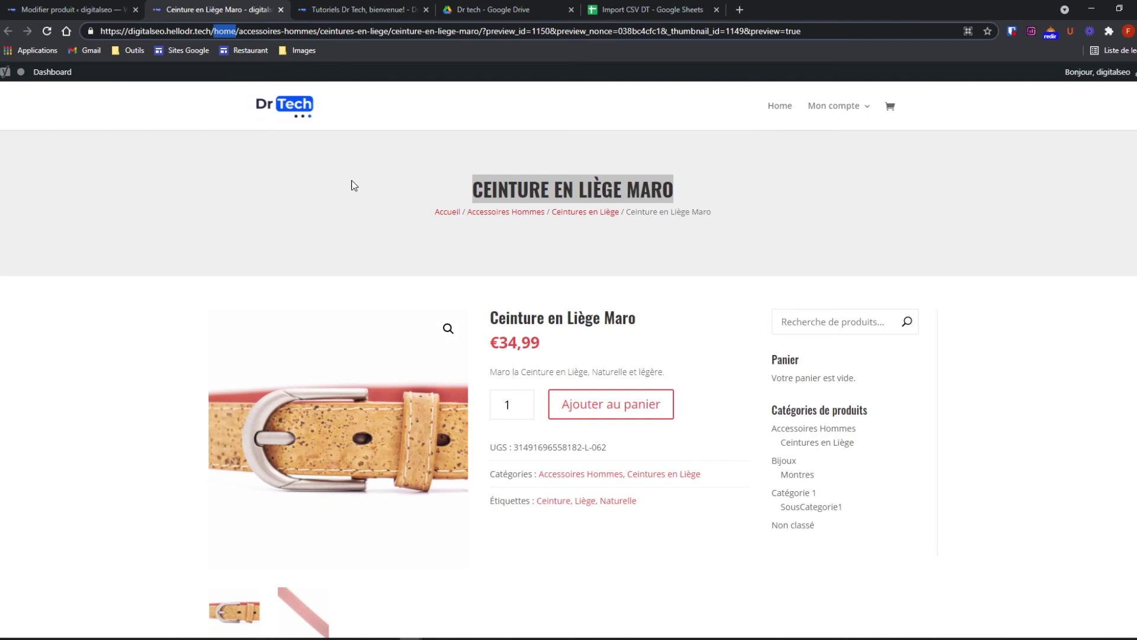
# - Compare the product's permalink in the editor with the home segment of its preview page URL
pyautogui.hotkey('ctrl', 'shift', 'Tab')
pyautogui.moveTo(28, 491)
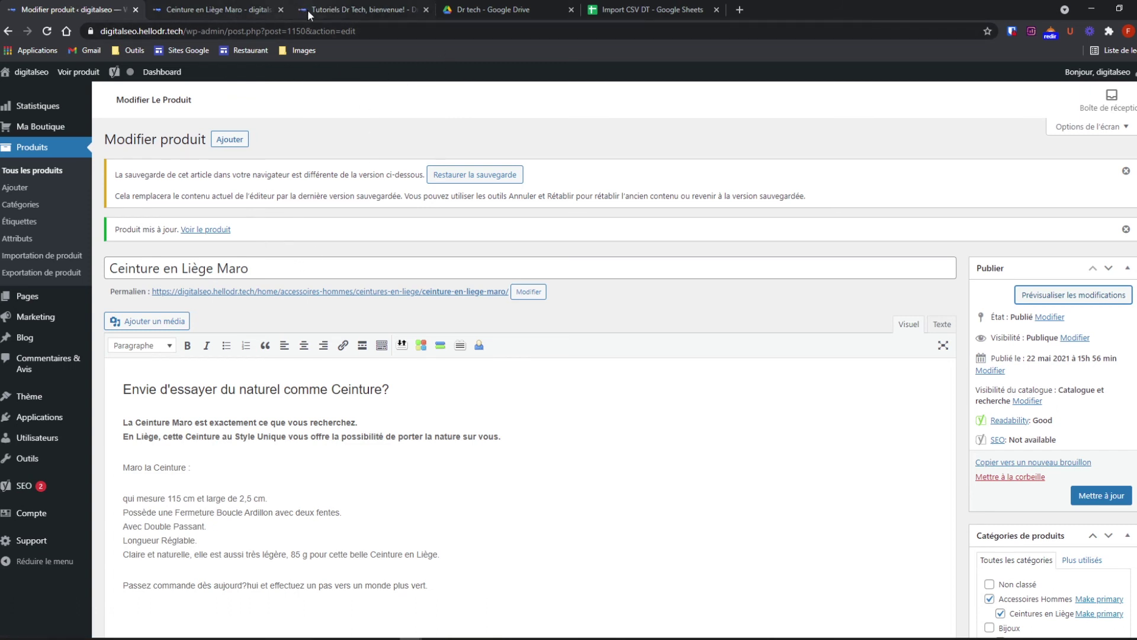
pyautogui.click(202, 13)
pyautogui.doubleClick(224, 31)
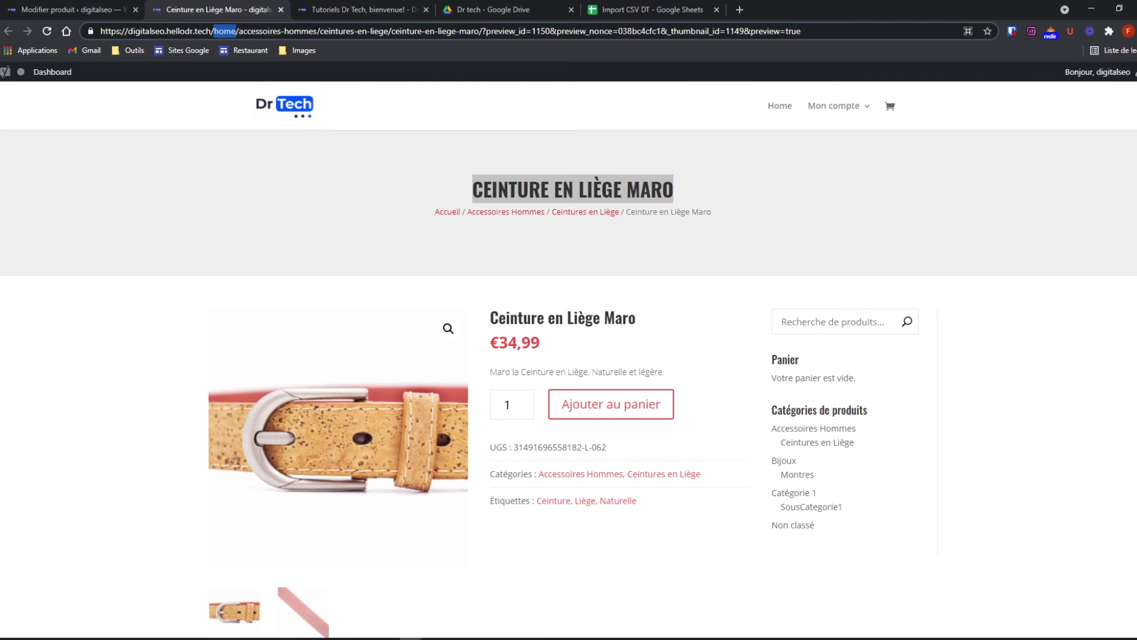
pyautogui.click(365, 210)
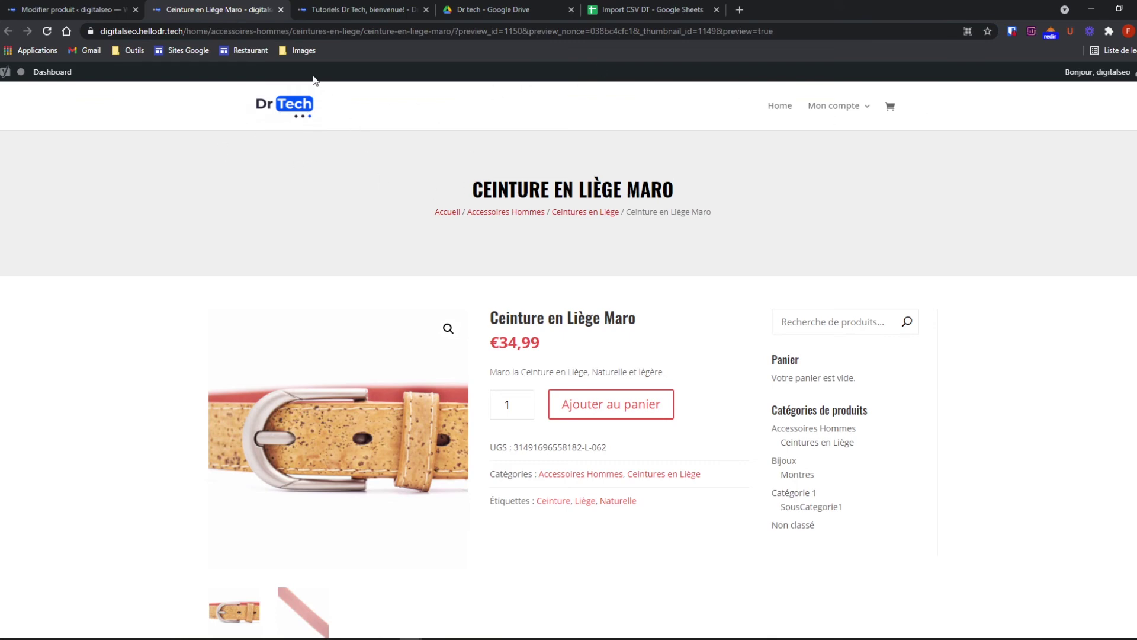
pyautogui.click(110, 10)
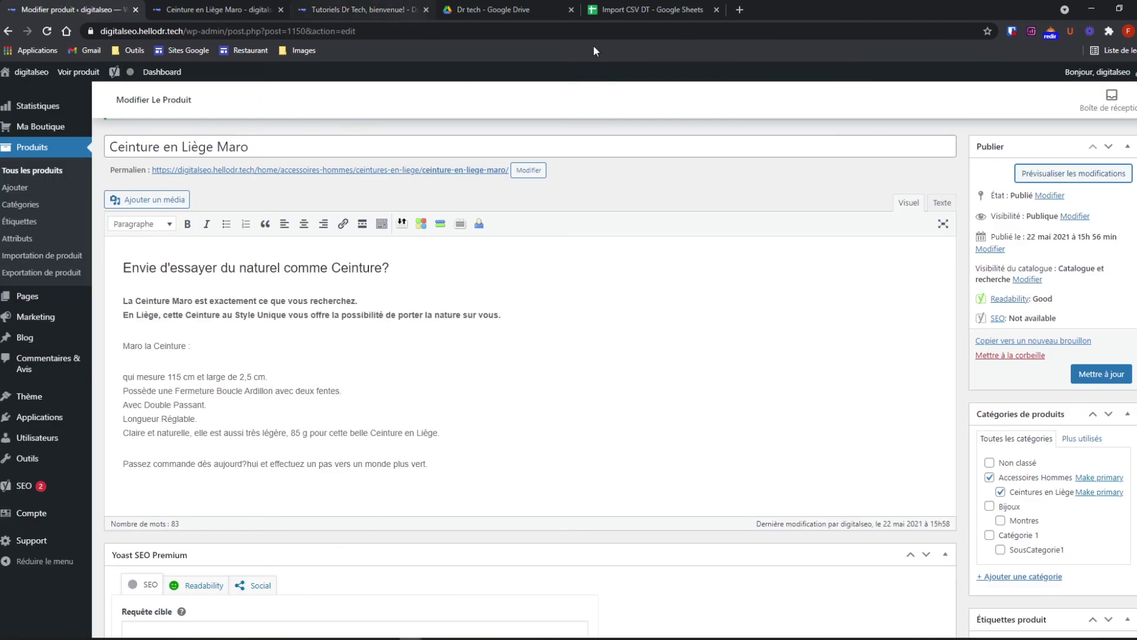
pyautogui.click(628, 10)
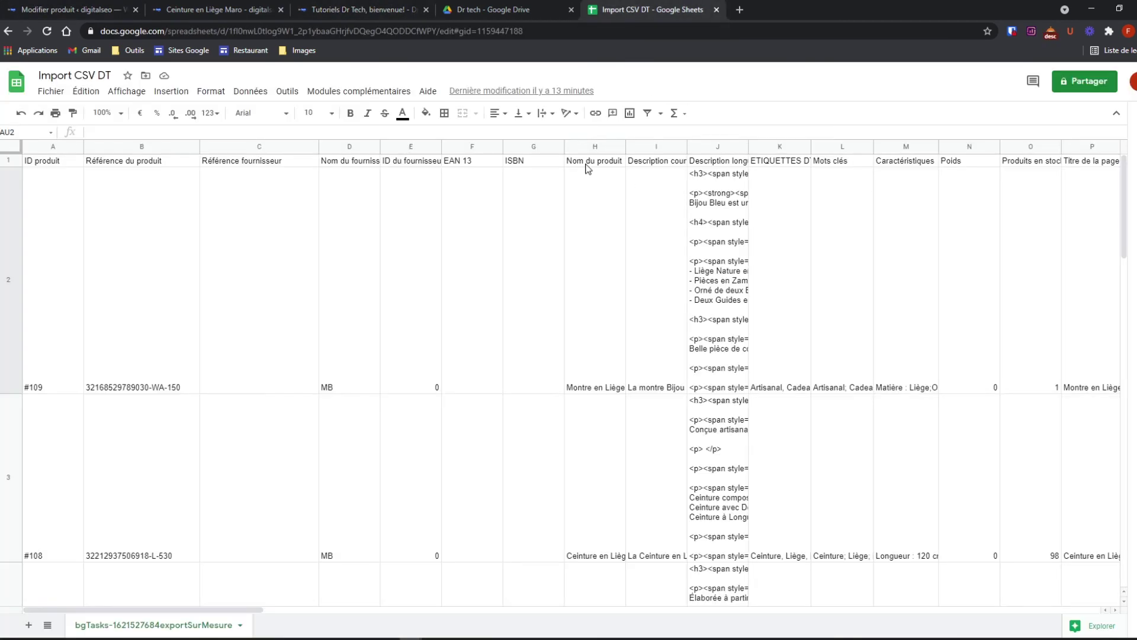
pyautogui.click(132, 10)
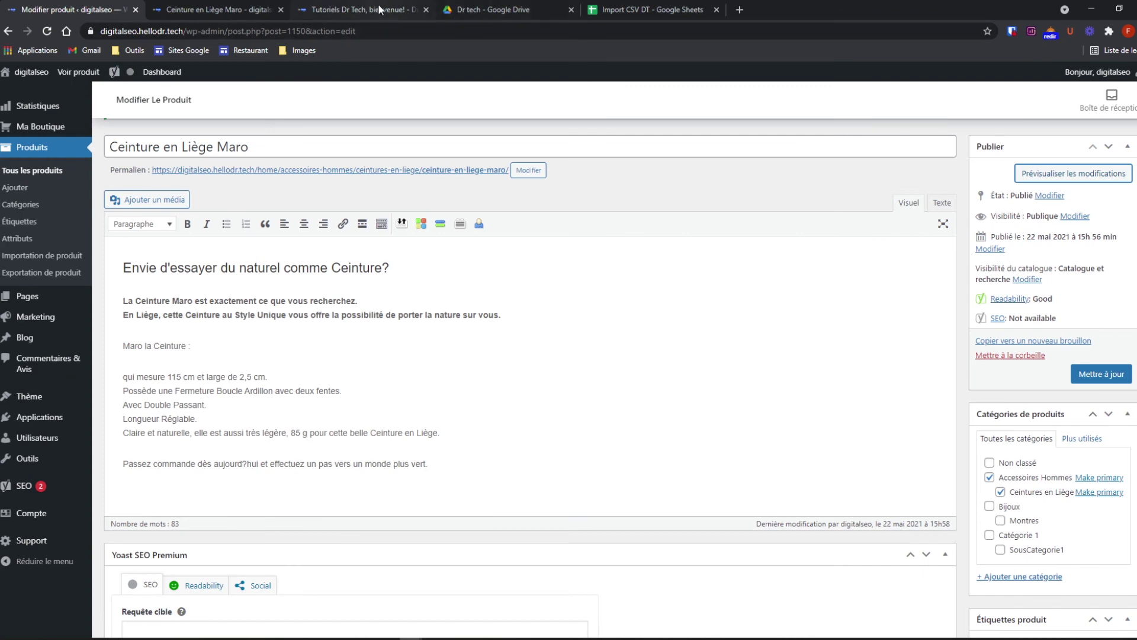
pyautogui.click(474, 10)
pyautogui.click(27, 11)
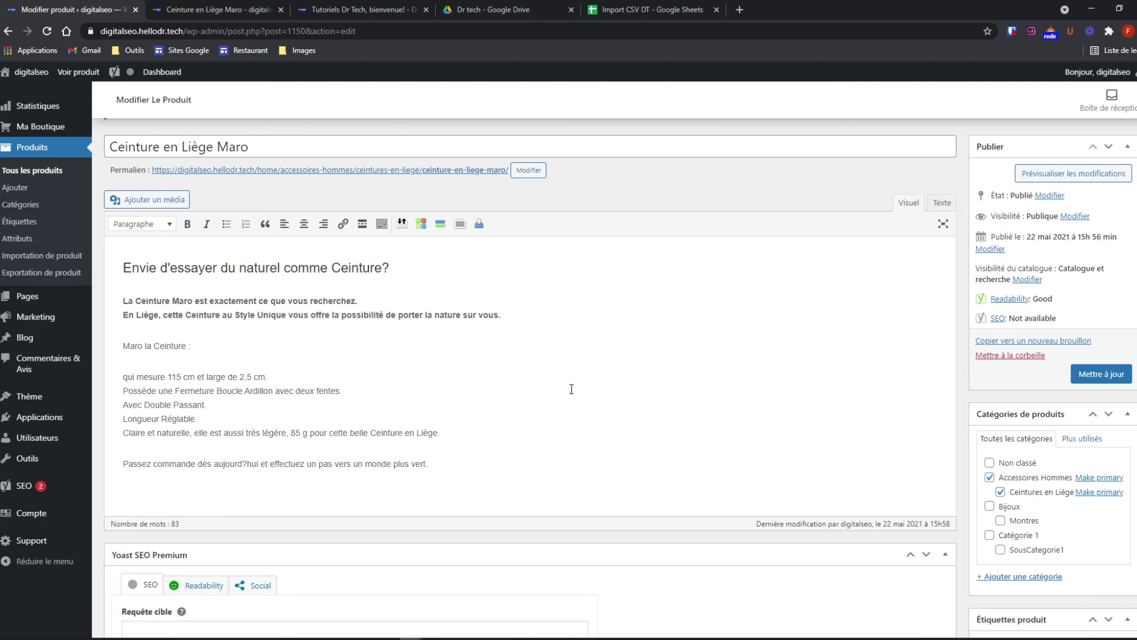
# - Open the theme's permalink settings and examine the /home part of the custom base defined for product permalinks
pyautogui.click(39, 177)
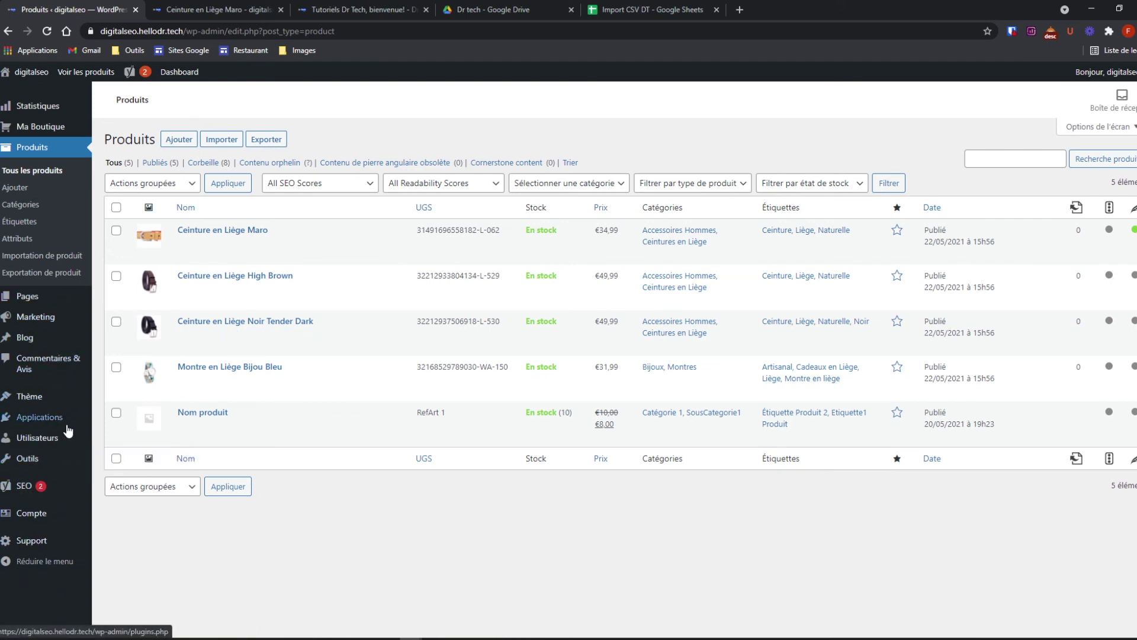
pyautogui.moveTo(43, 402)
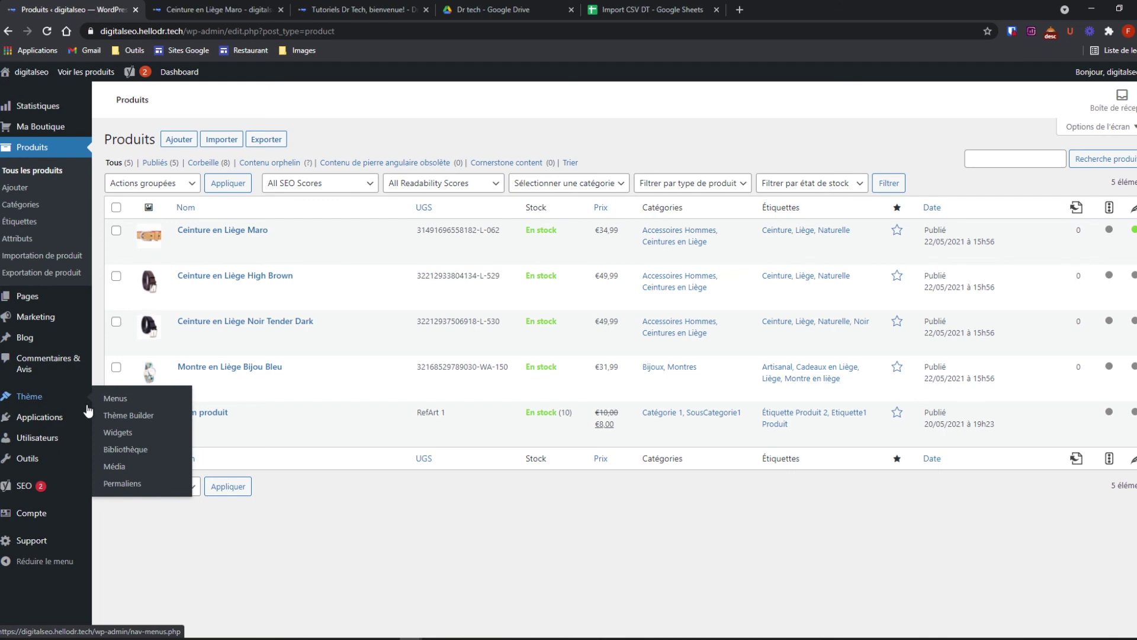
pyautogui.click(126, 483)
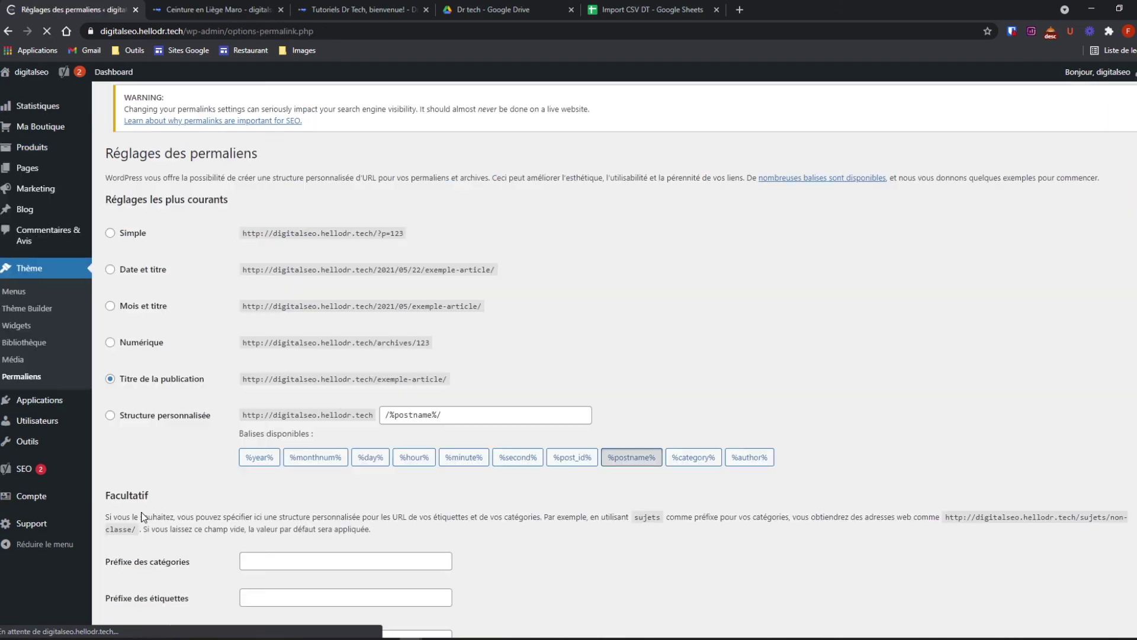
pyautogui.scroll(-5, 413, 484)
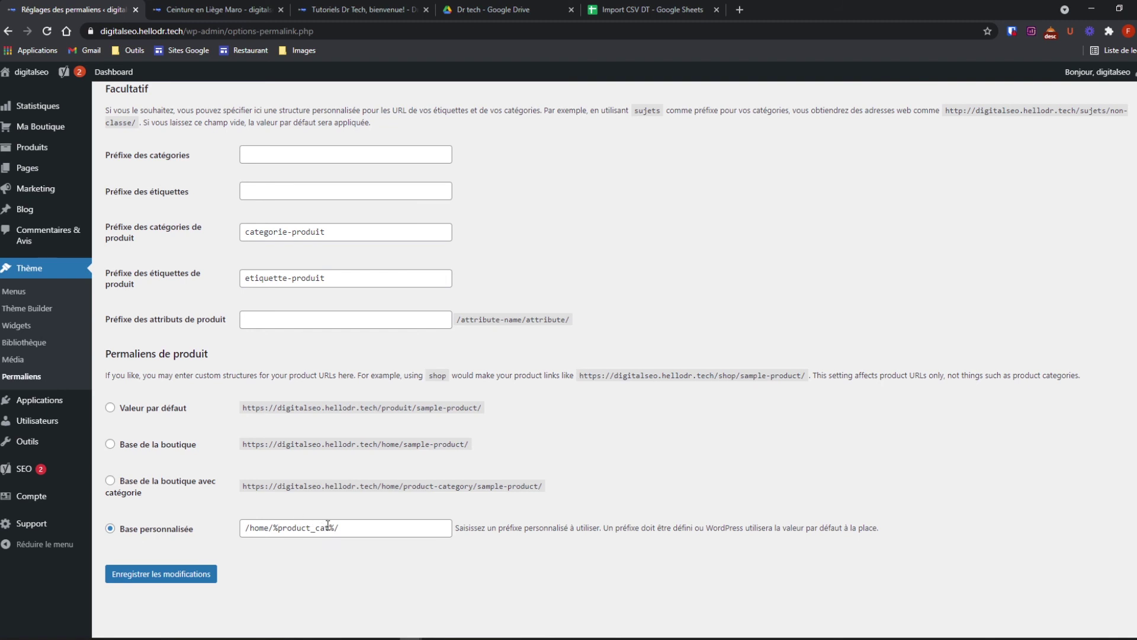
pyautogui.doubleClick(268, 528)
pyautogui.click(273, 556)
pyautogui.moveTo(270, 528); pyautogui.dragTo(246, 528)
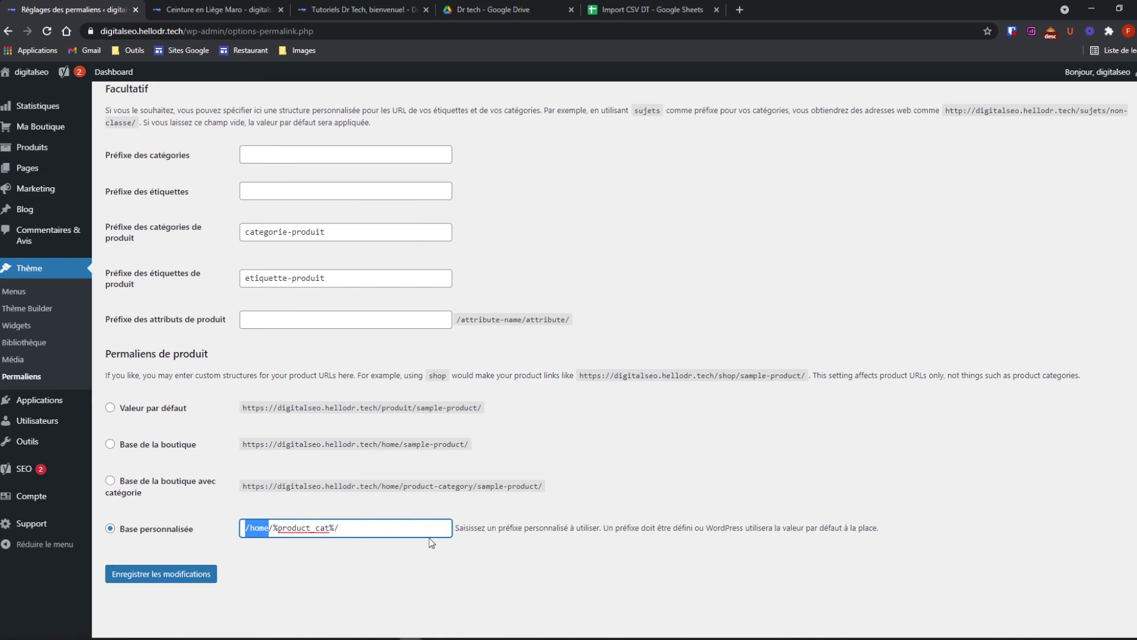
pyautogui.scroll(7, 592, 414)
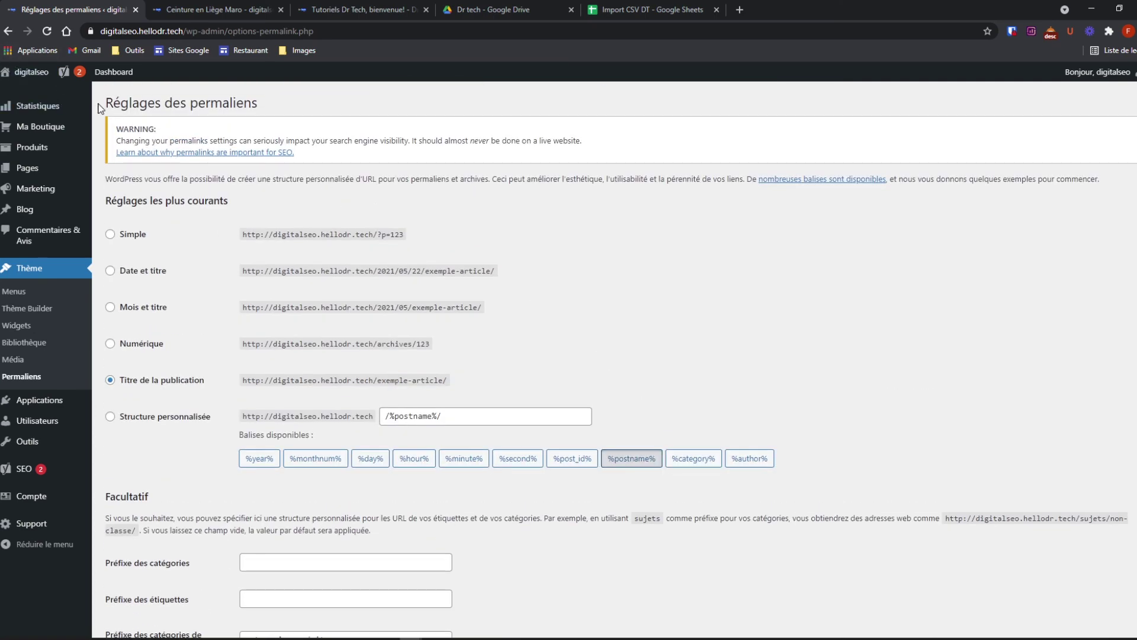
pyautogui.moveTo(21, 149)
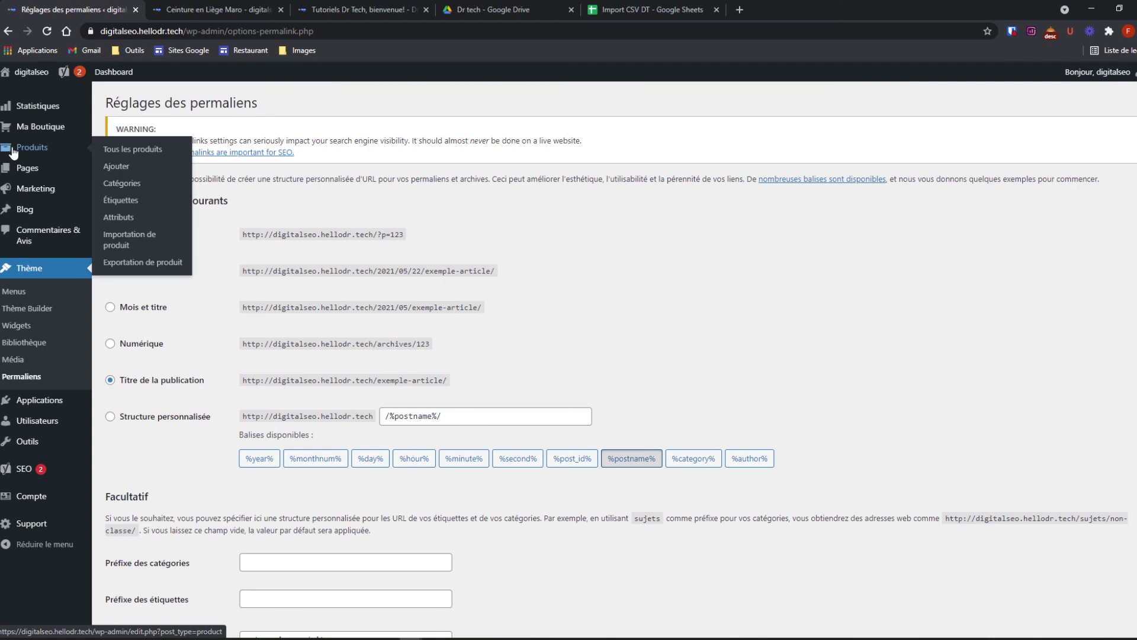
# - Open the Ceinture en Liège Maro product for editing and check the attributes in its product data
pyautogui.click(127, 149)
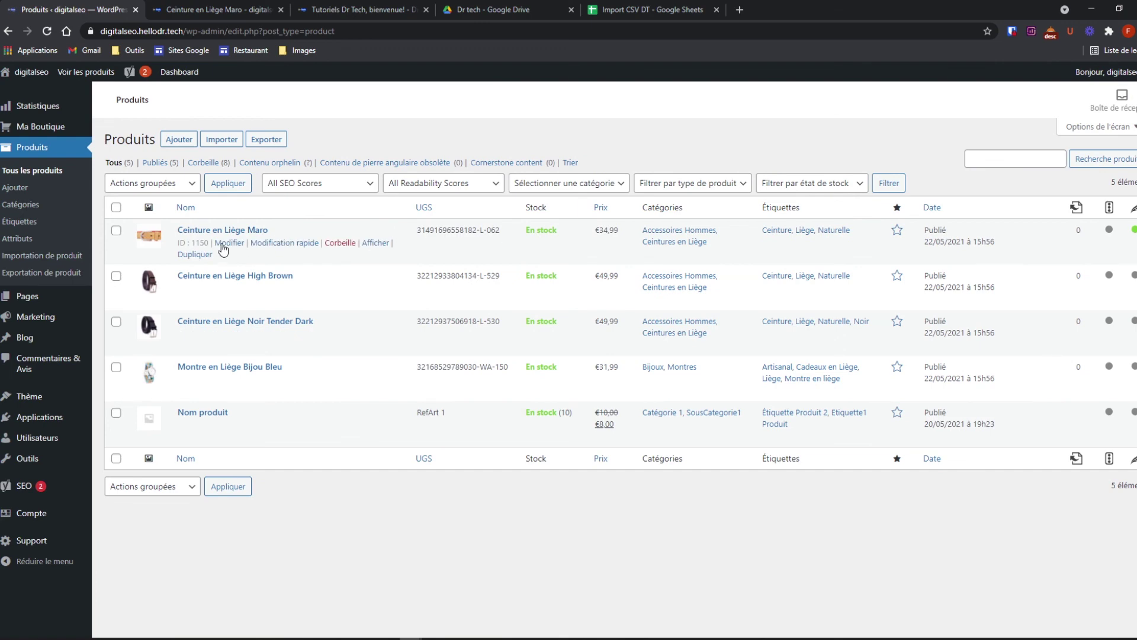
pyautogui.click(229, 243)
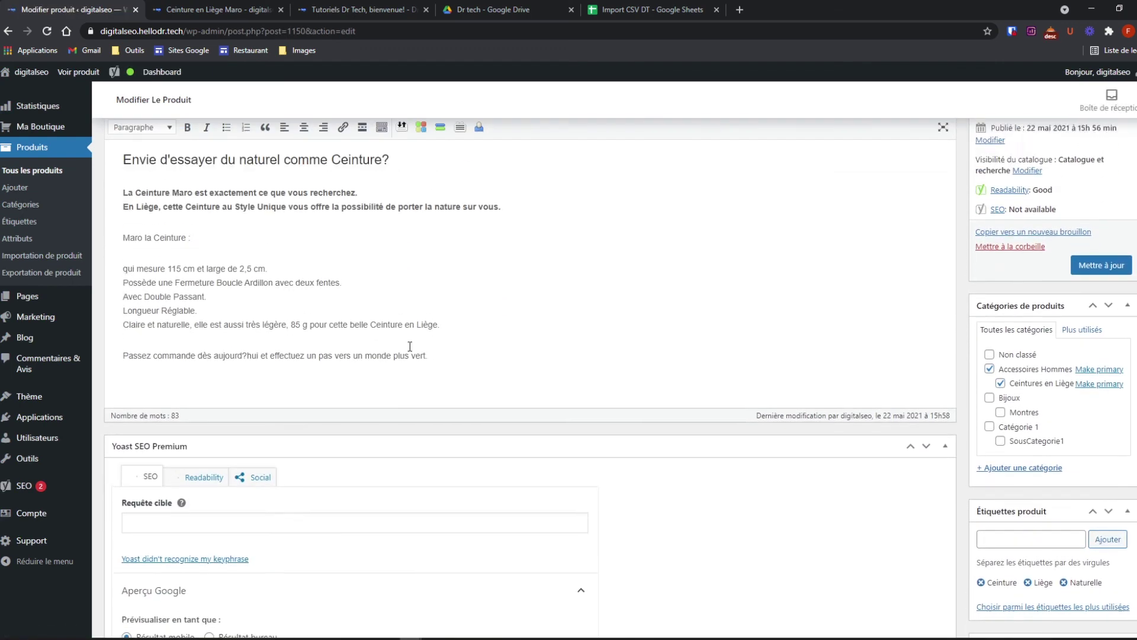
pyautogui.scroll(-9, 420, 351)
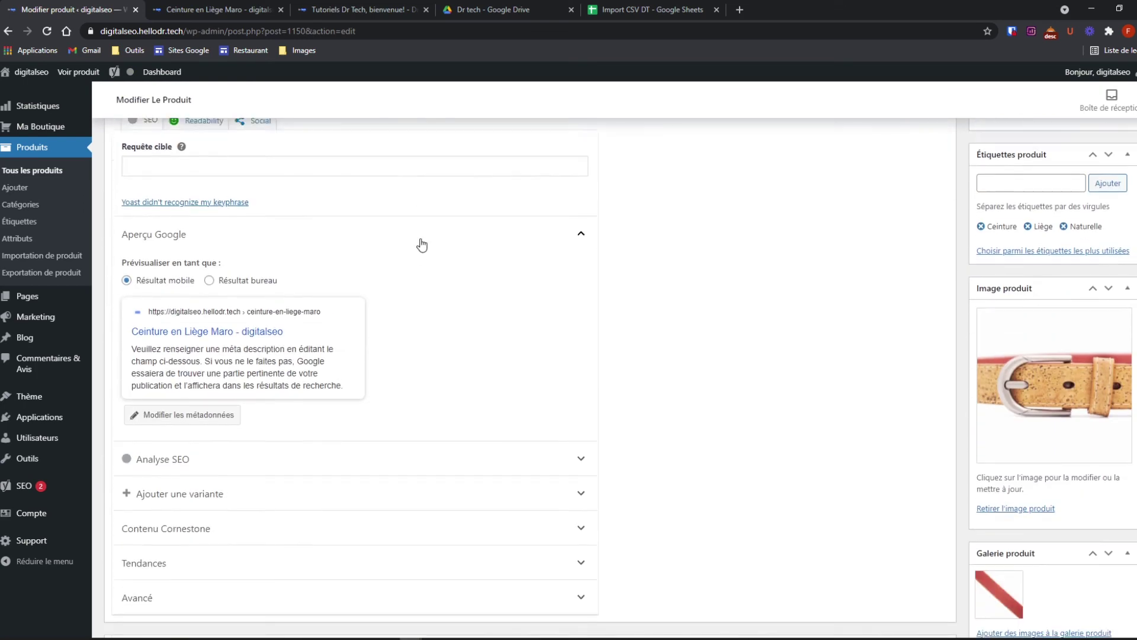
pyautogui.scroll(-10, 436, 330)
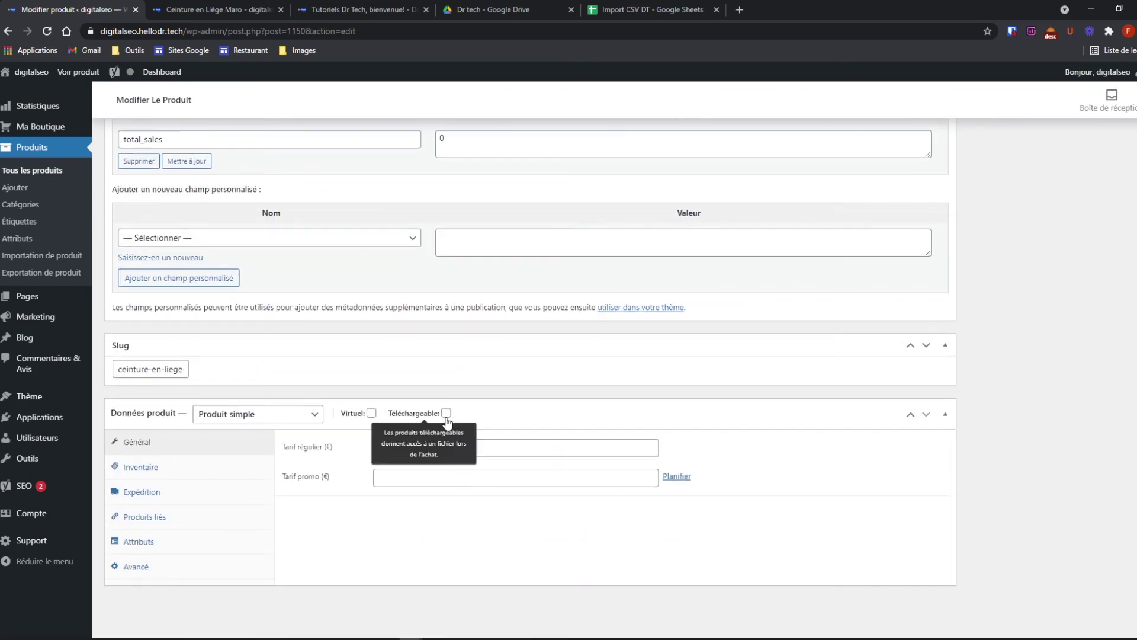
pyautogui.click(138, 541)
pyautogui.scroll(1, 457, 473)
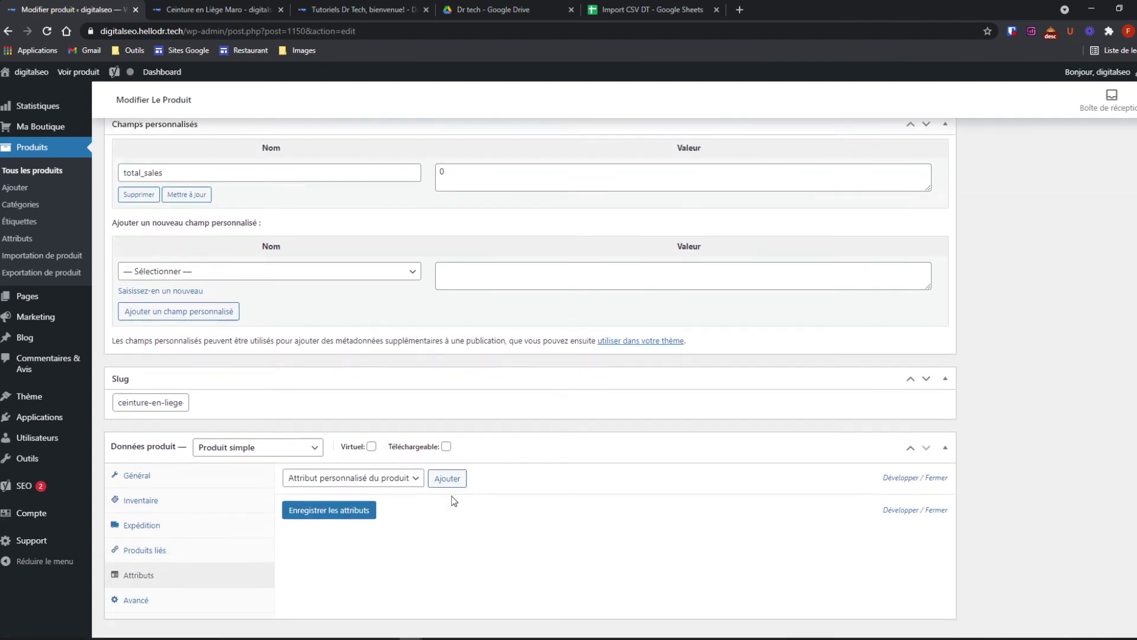
pyautogui.scroll(-1, 363, 474)
pyautogui.scroll(3, 117, 244)
pyautogui.scroll(2, 116, 244)
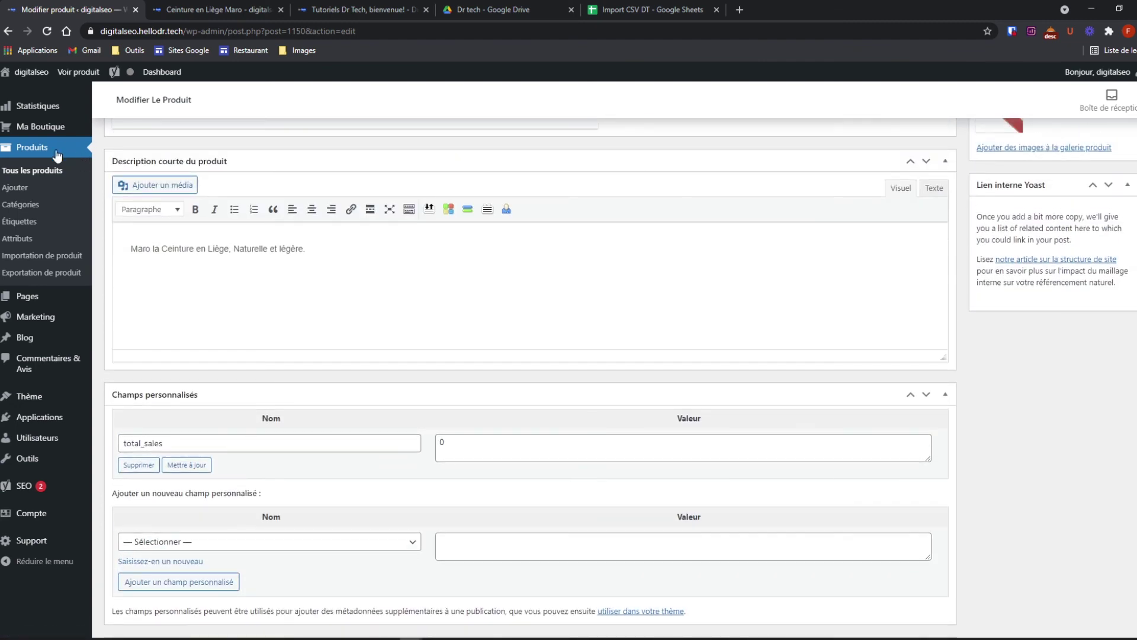
# - Open the sample product Nom produit from the product list and display the attributes in its product data
pyautogui.click(29, 171)
pyautogui.scroll(-5, 279, 457)
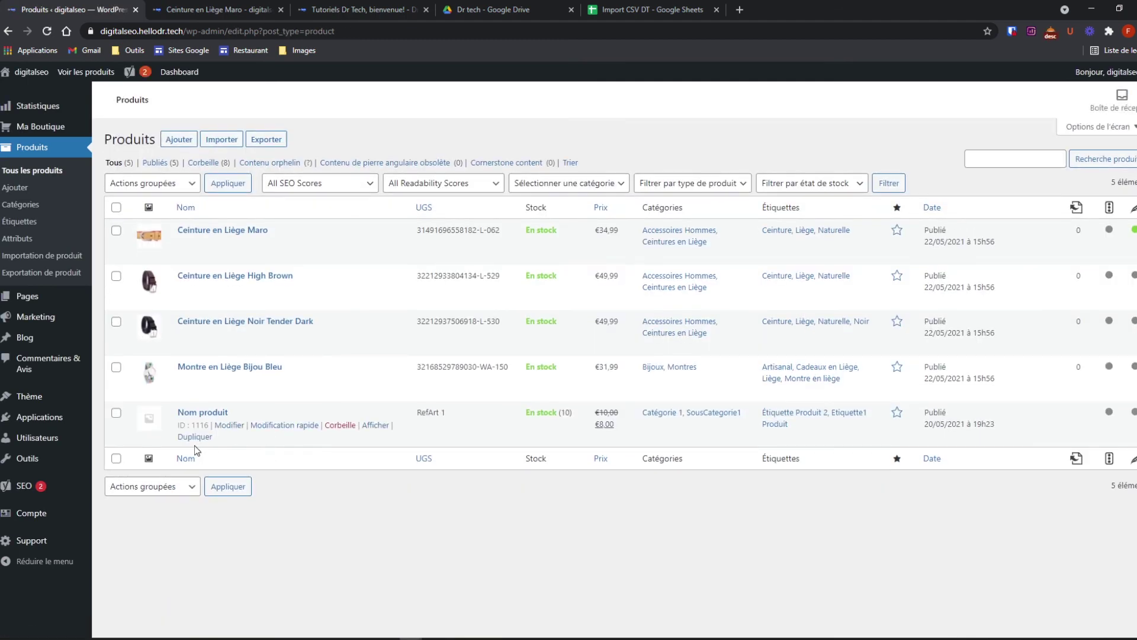
pyautogui.moveTo(186, 431)
pyautogui.click(239, 431)
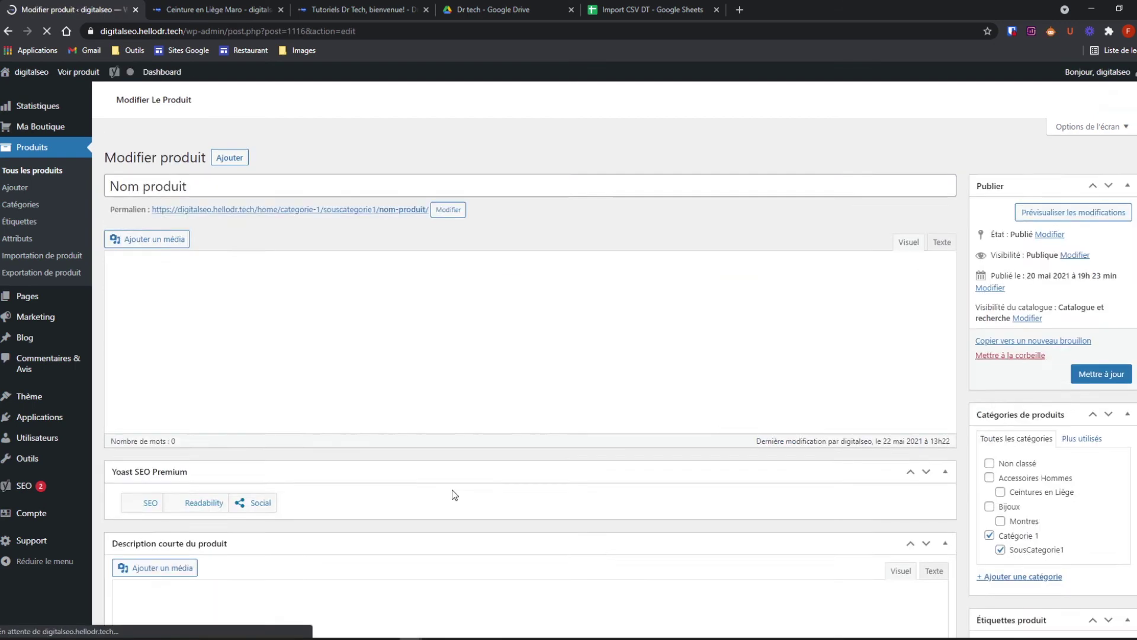
pyautogui.scroll(-15, 371, 430)
pyautogui.scroll(-2, 366, 423)
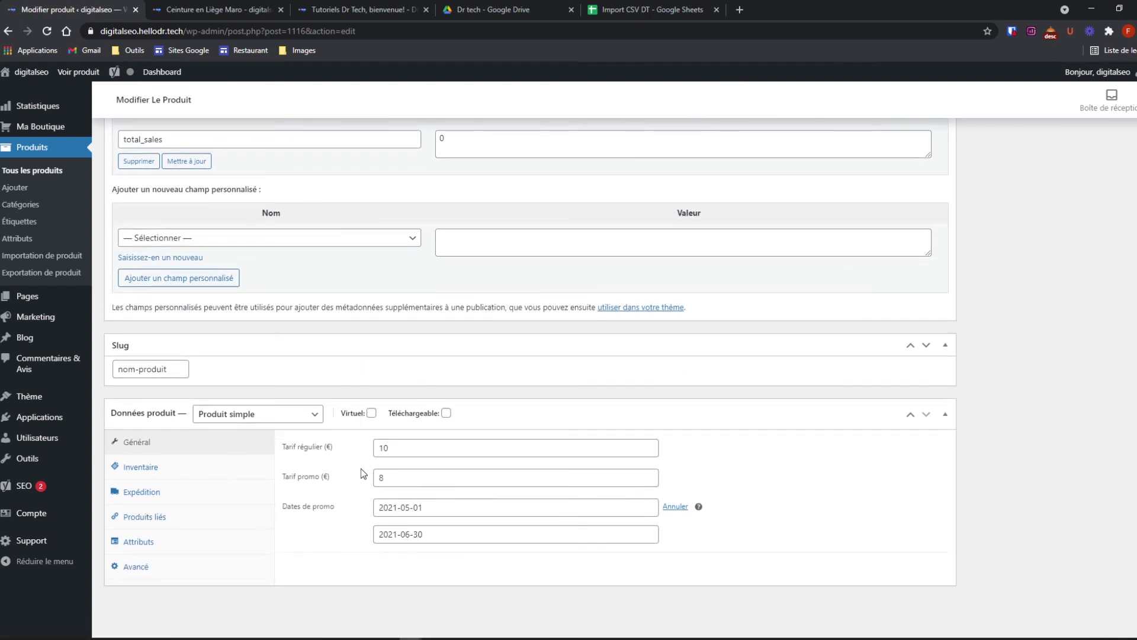
pyautogui.scroll(1, 237, 510)
pyautogui.scroll(-1, 228, 527)
pyautogui.click(219, 542)
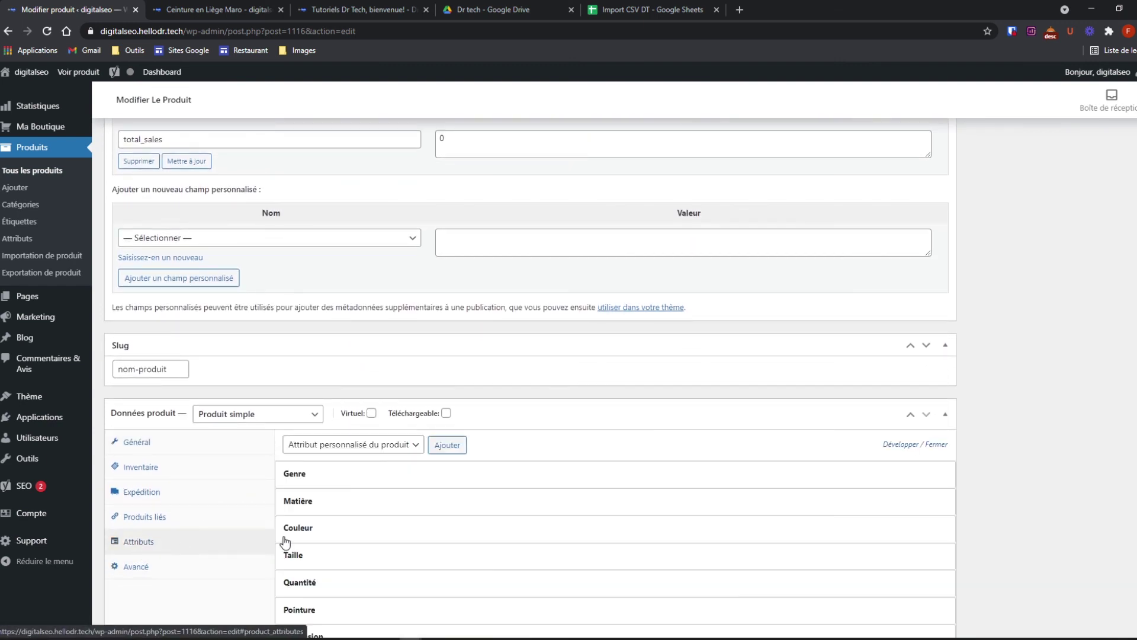
# - Make the Genre attribute visible on the product page, expand the Matière attribute and save the attributes
pyautogui.scroll(-2, 320, 503)
pyautogui.click(322, 377)
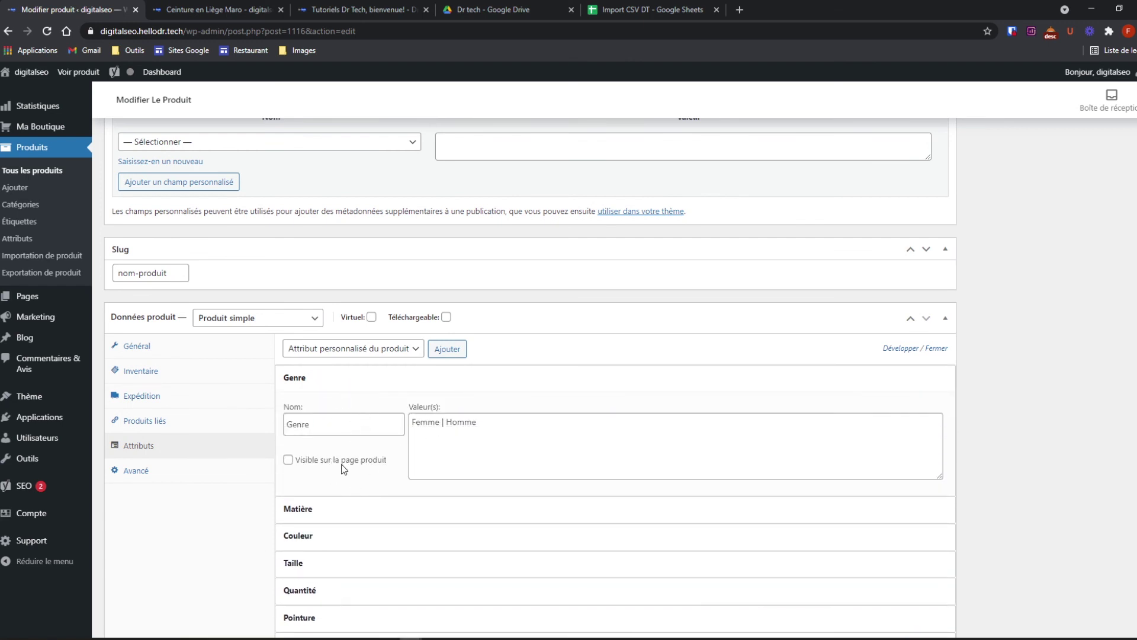
pyautogui.click(289, 460)
pyautogui.scroll(-1, 373, 453)
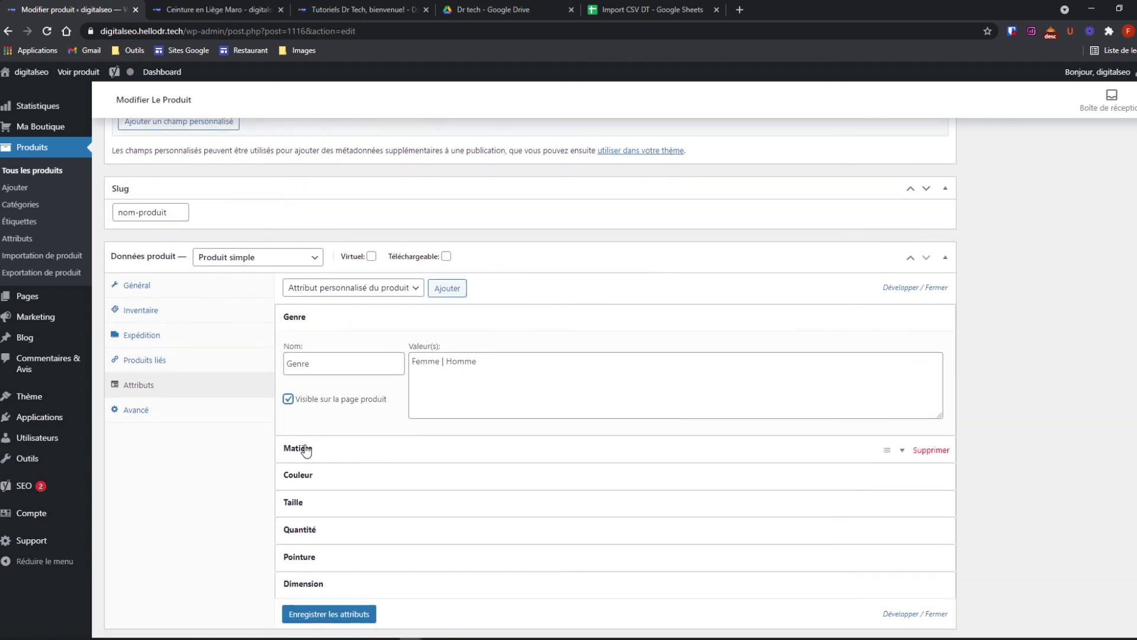
pyautogui.click(306, 450)
pyautogui.scroll(-2, 355, 485)
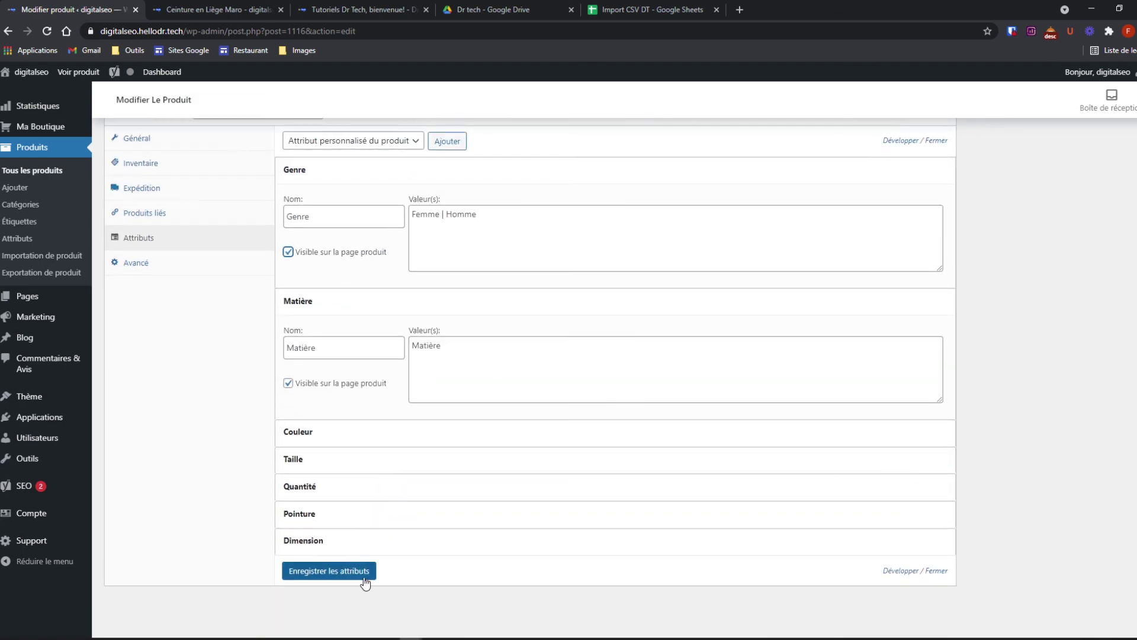
pyautogui.click(330, 571)
# - Preview Nom produit, close the Ceinture en Liège Maro preview and examine the additional information table
pyautogui.scroll(5, 1018, 454)
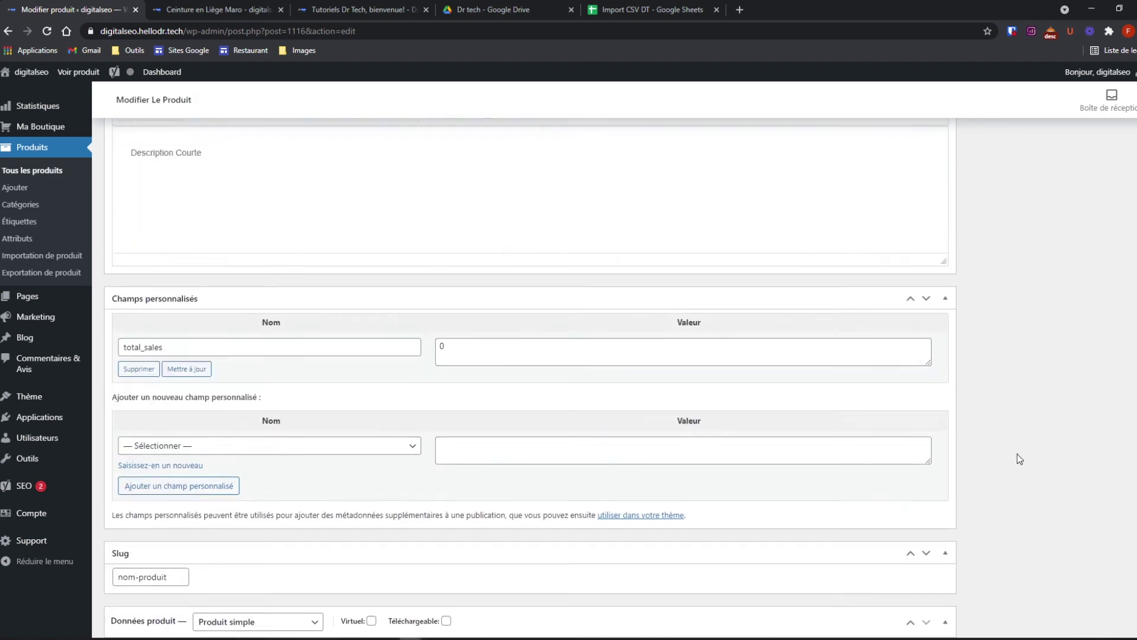
pyautogui.scroll(10, 1018, 453)
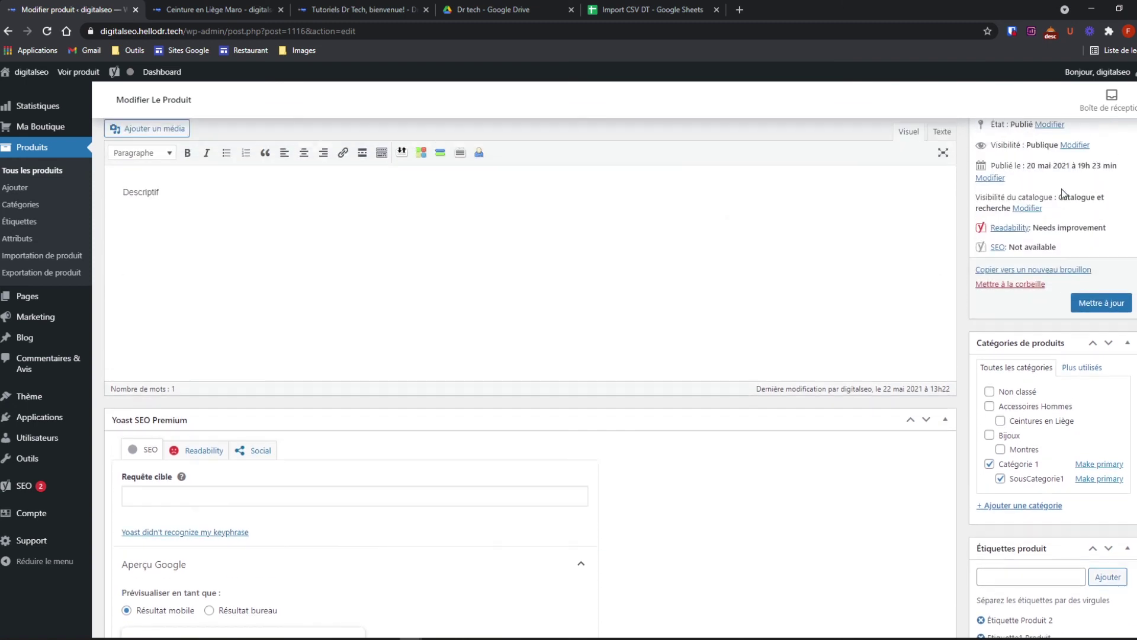
pyautogui.scroll(5, 1062, 190)
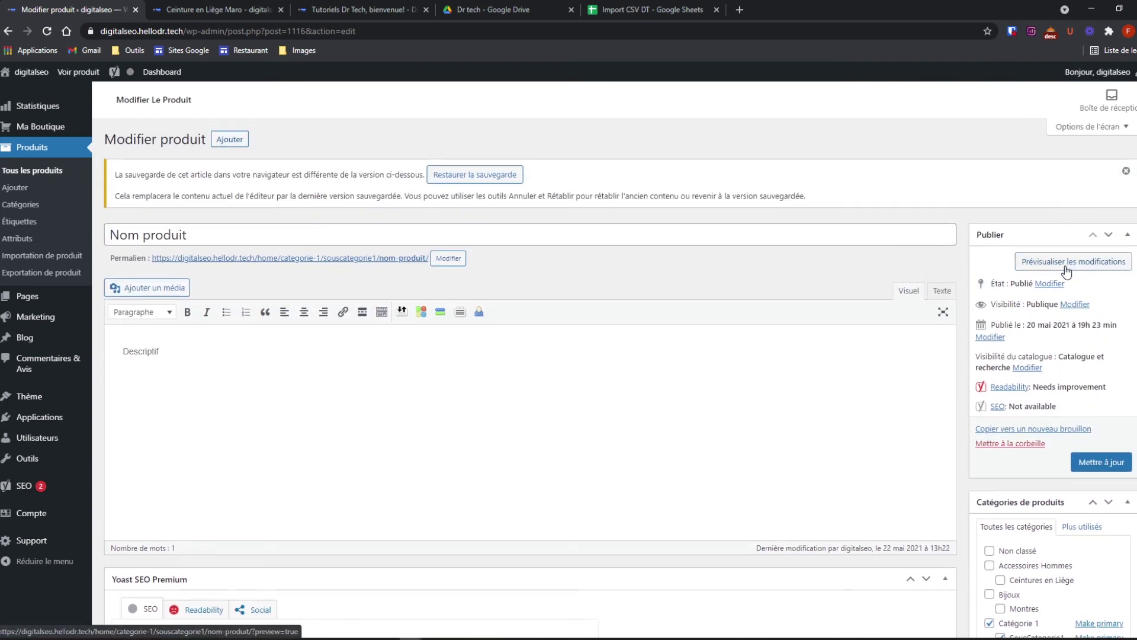
pyautogui.click(1066, 263)
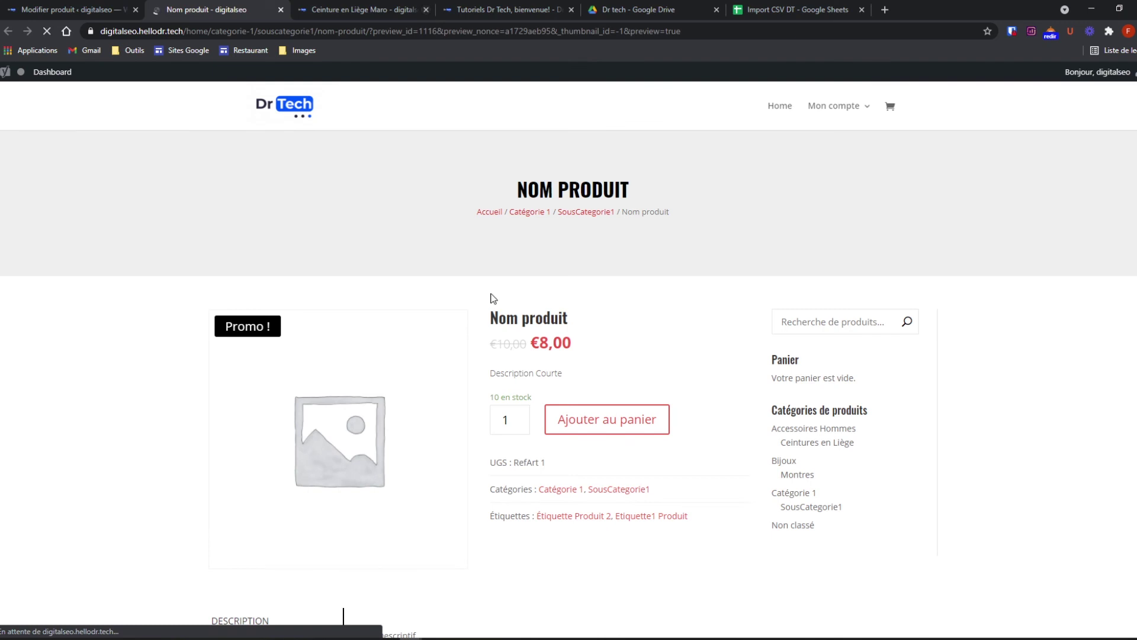
pyautogui.click(426, 10)
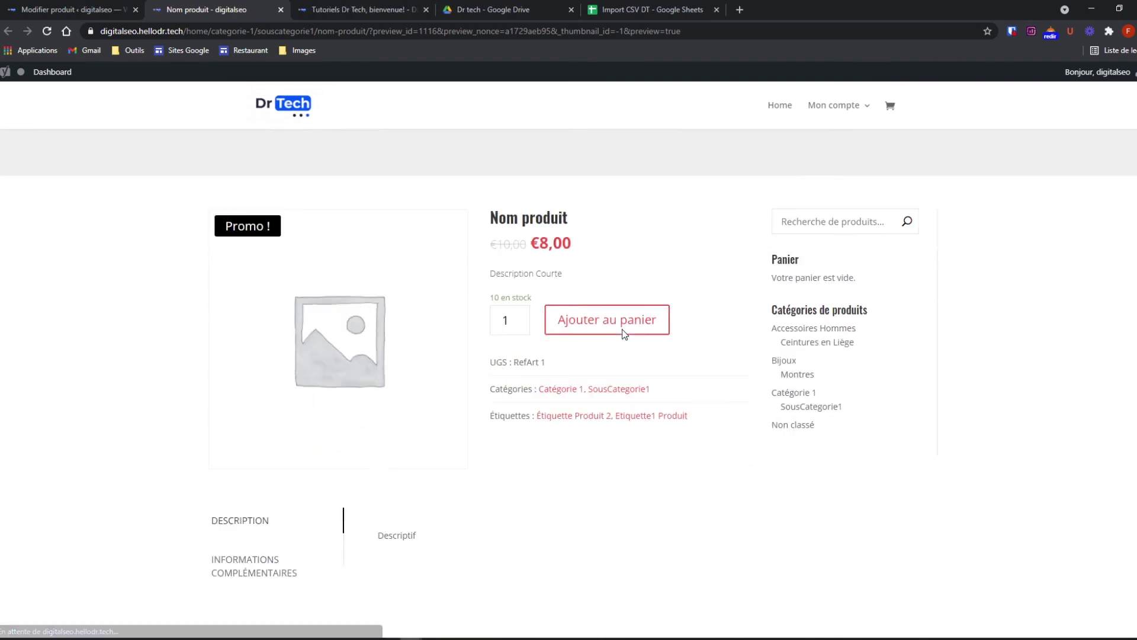
pyautogui.scroll(-3, 622, 334)
pyautogui.click(224, 410)
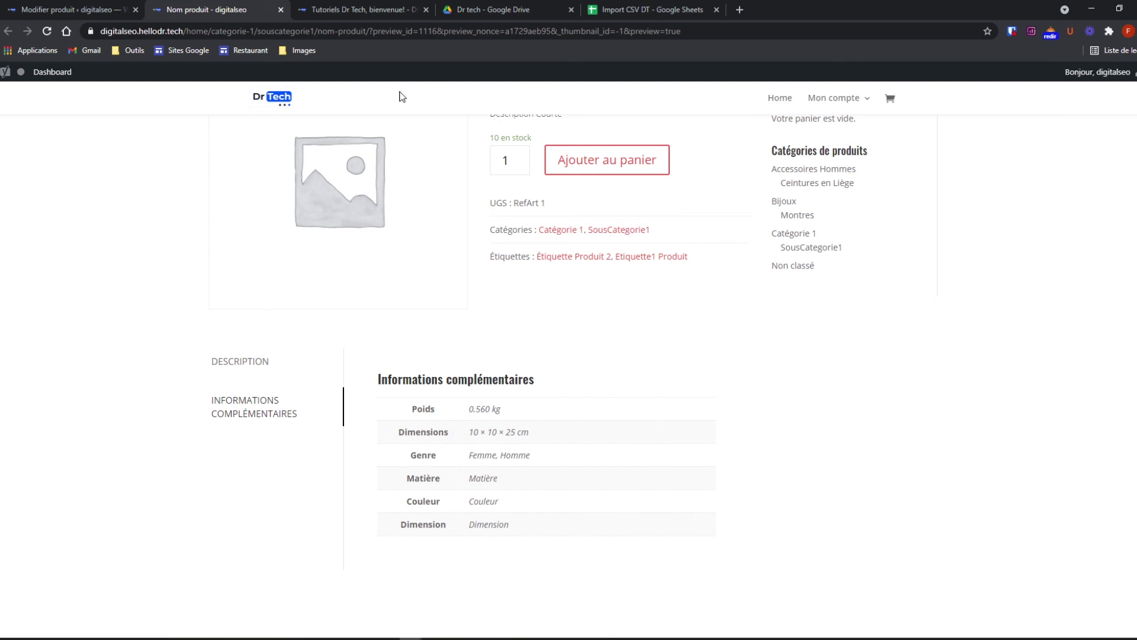
# - Switch to the Import CSV DT spreadsheet and inspect the Caractéristiques value of the first product in cell M2
pyautogui.click(631, 4)
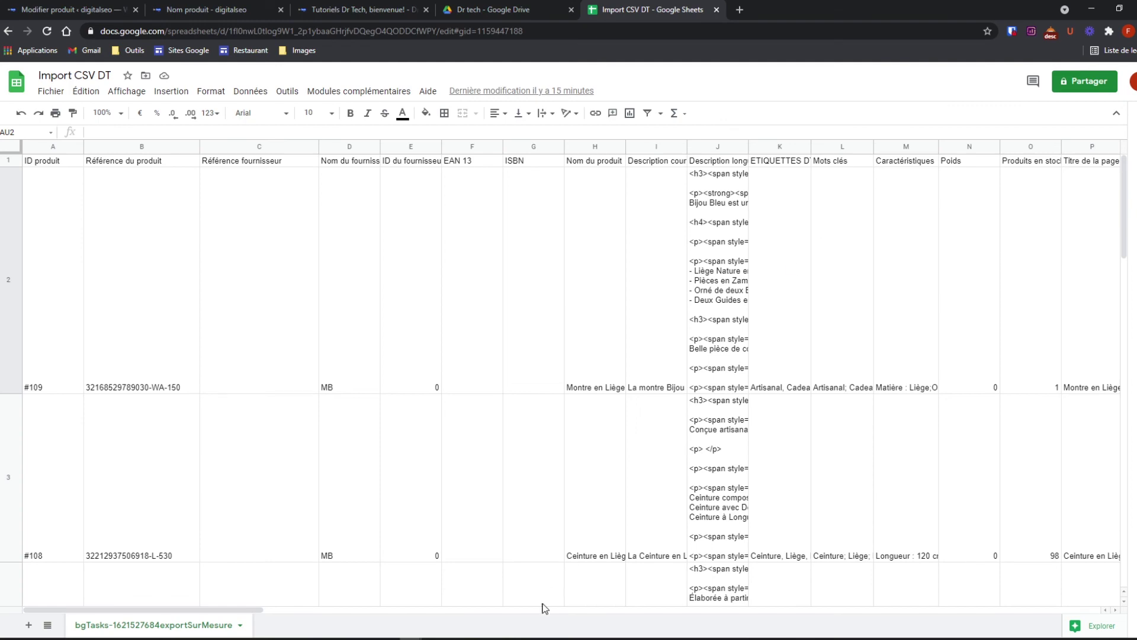
pyautogui.moveTo(223, 612); pyautogui.dragTo(424, 592)
pyautogui.moveTo(430, 589); pyautogui.dragTo(336, 573)
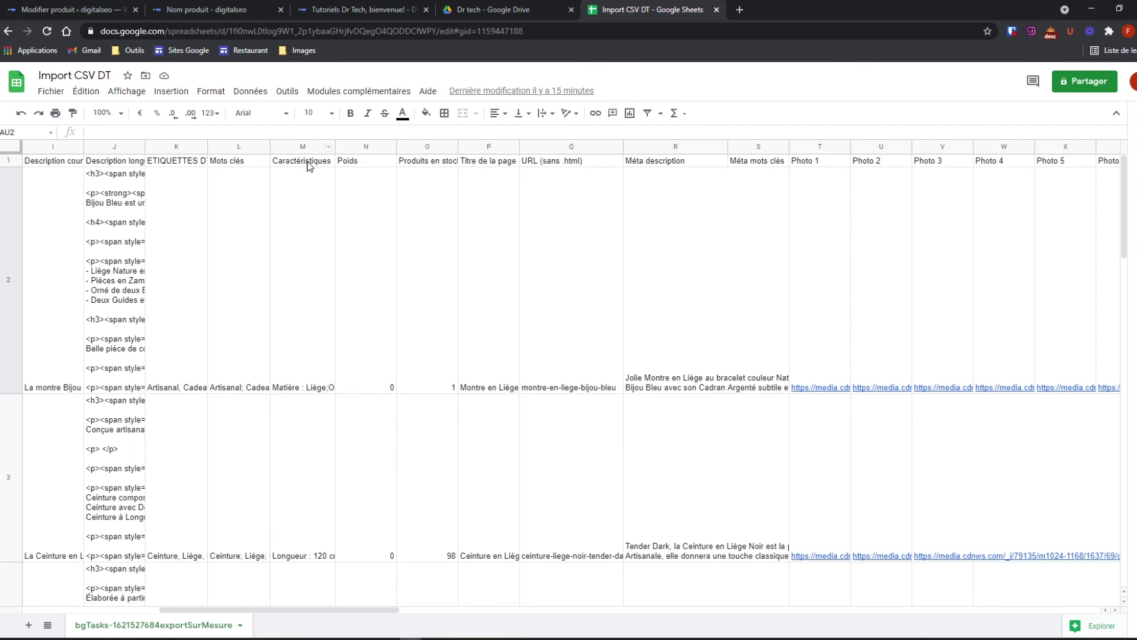
pyautogui.click(306, 235)
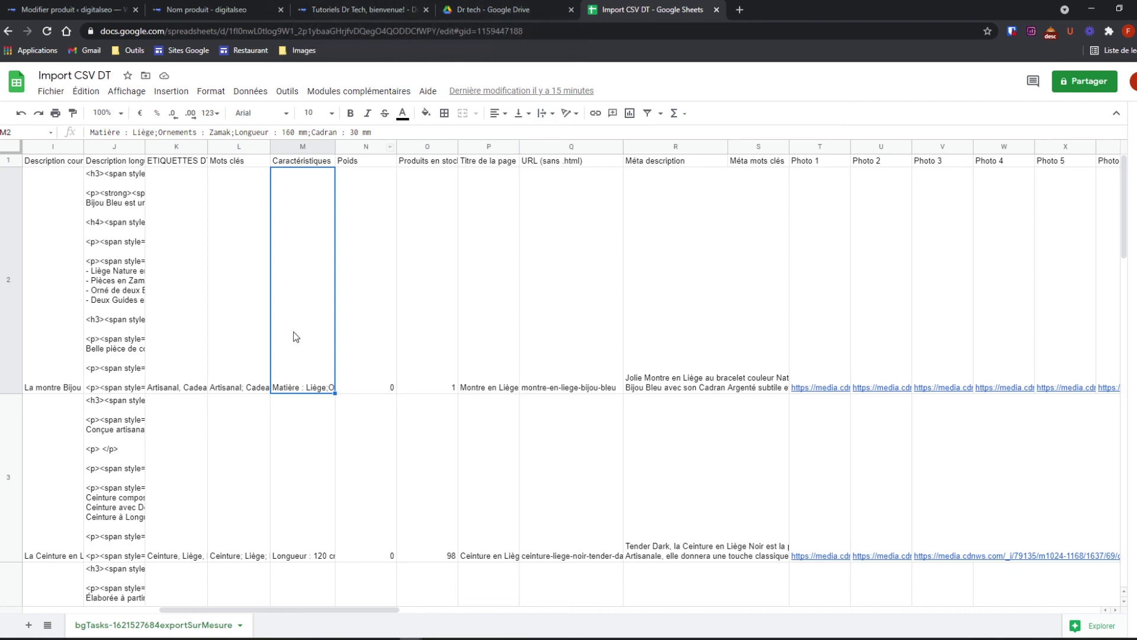
# - Compare the additional information table in the Nom produit preview with the spreadsheet's combined Caractéristiques values
pyautogui.click(222, 10)
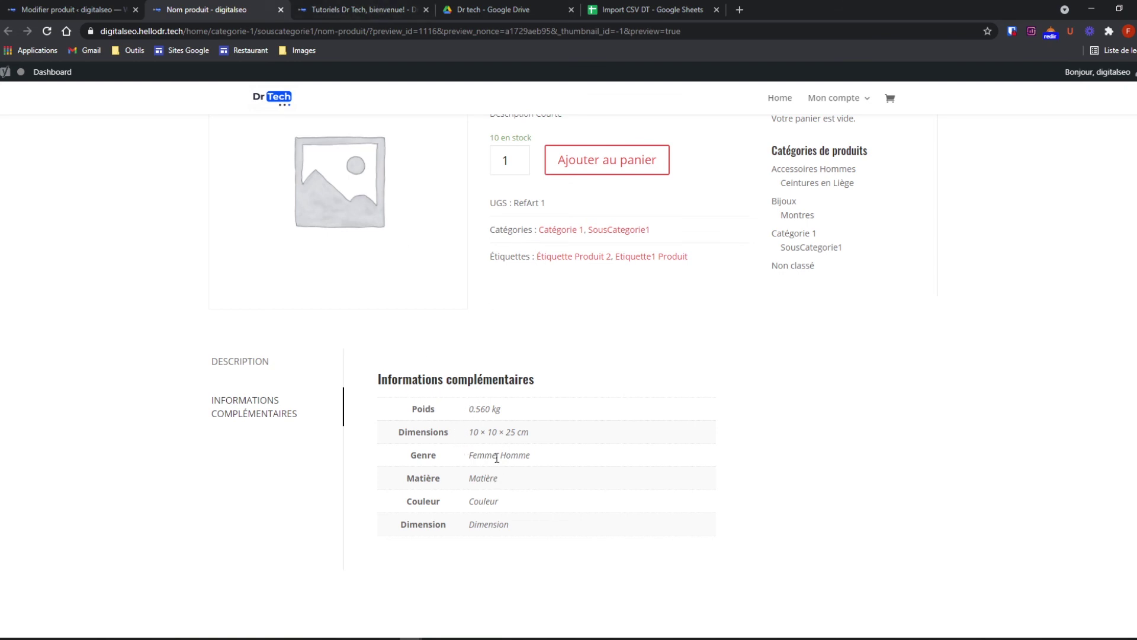
pyautogui.click(635, 10)
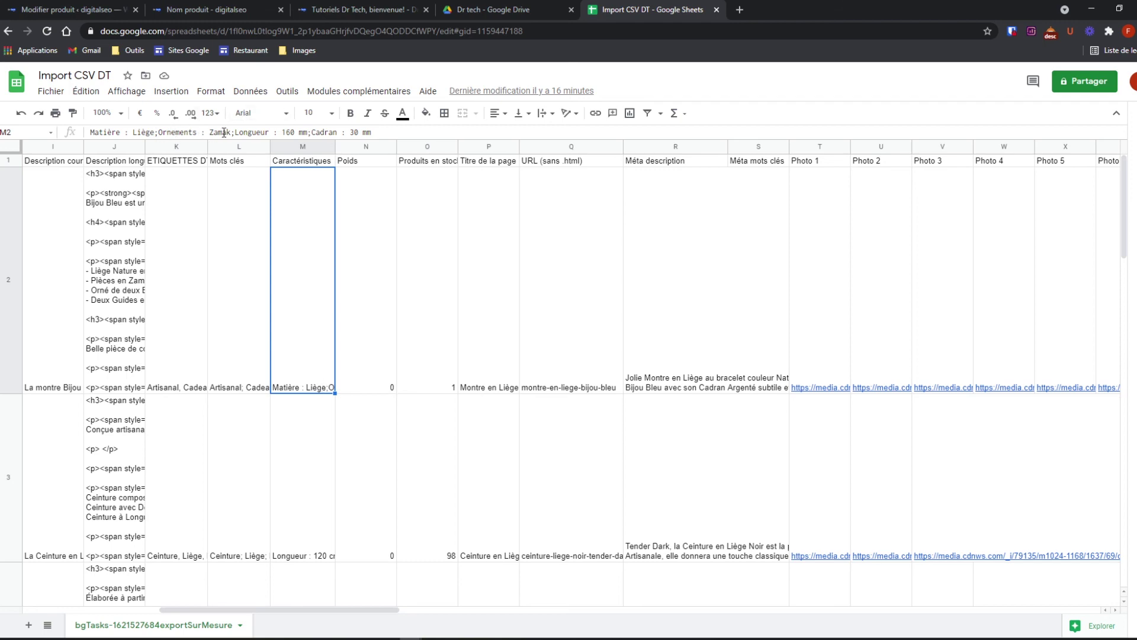
pyautogui.scroll(-3, 330, 432)
pyautogui.scroll(3, 328, 441)
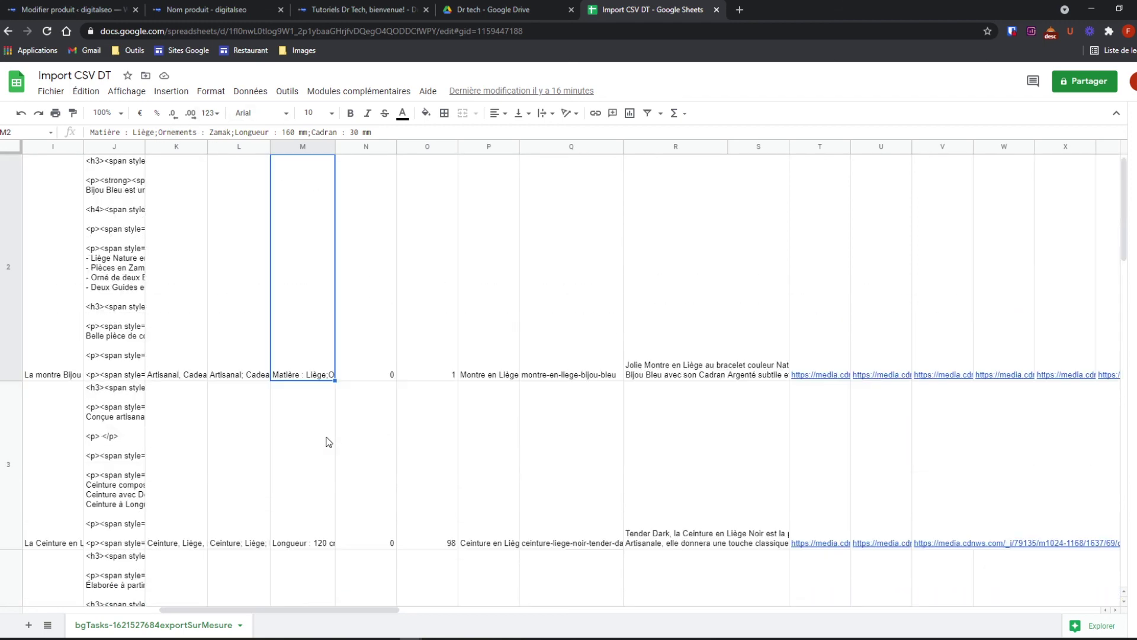
pyautogui.scroll(1, 329, 441)
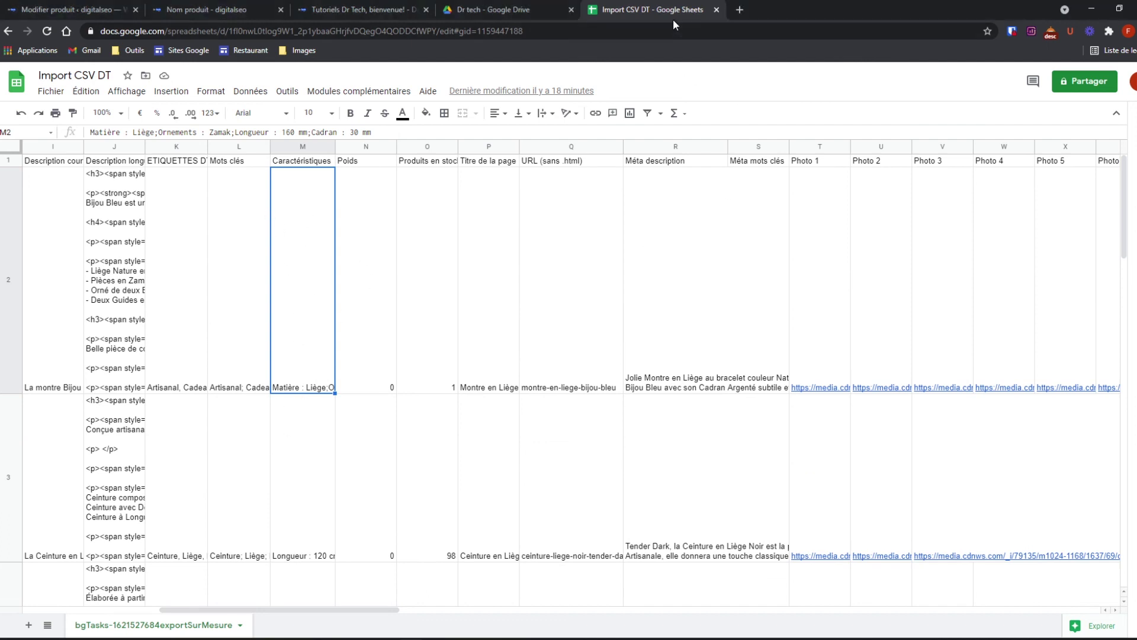
# - Switch to the Dropizi catalogue export page and review the exportable fields, including Caractéristiques, the photos and the secondary information
pyautogui.click(478, 638)
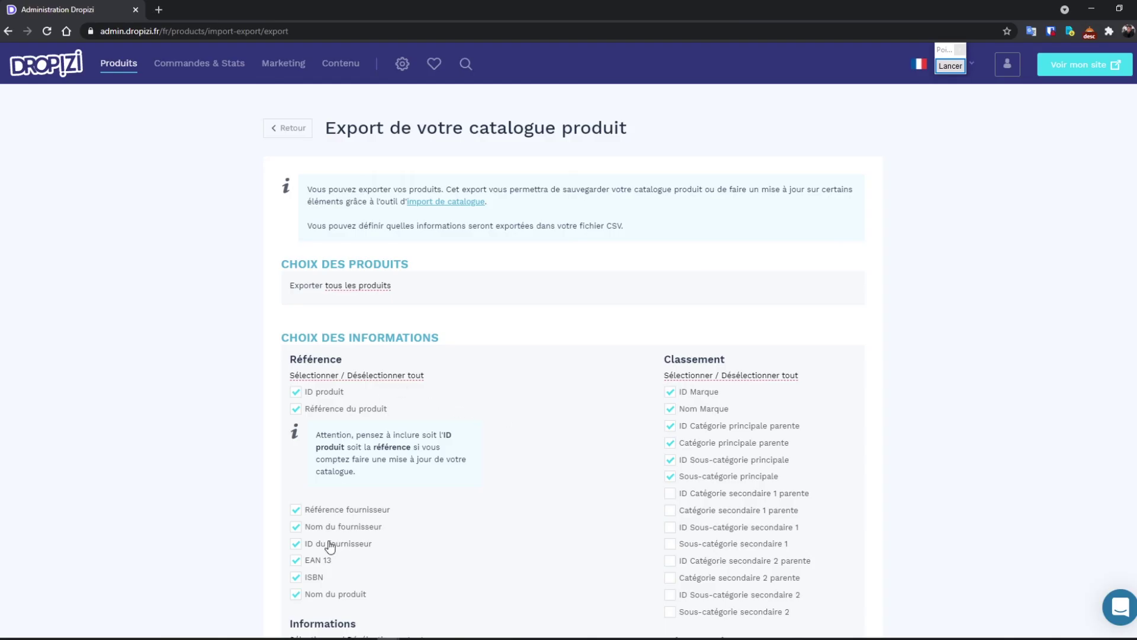
pyautogui.scroll(-7, 330, 545)
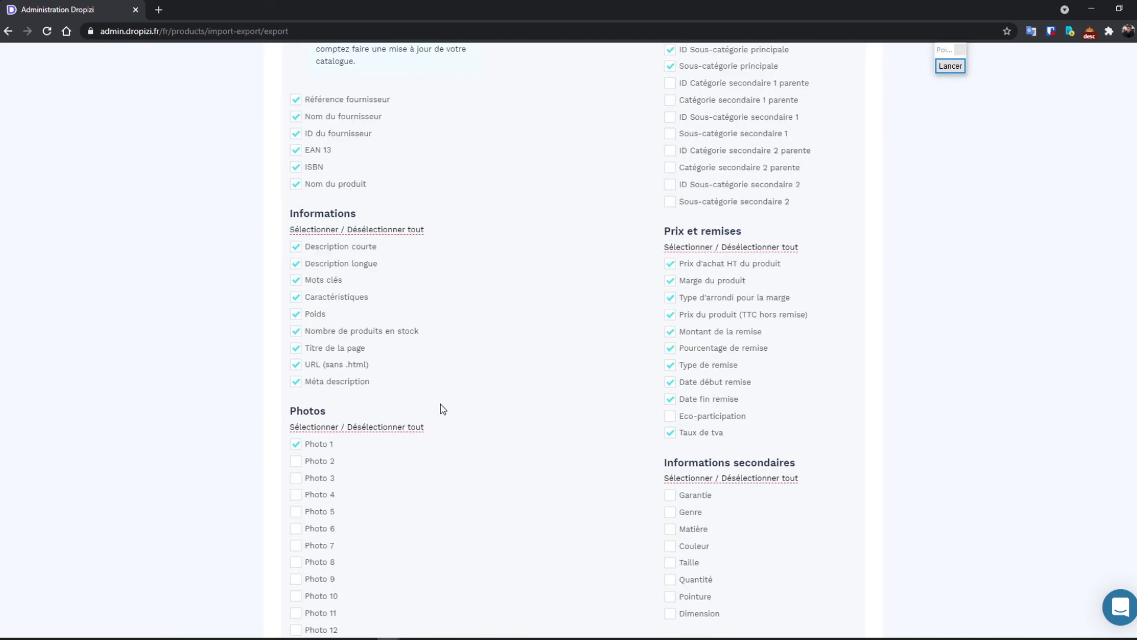
pyautogui.scroll(-2, 441, 409)
pyautogui.scroll(-3, 413, 312)
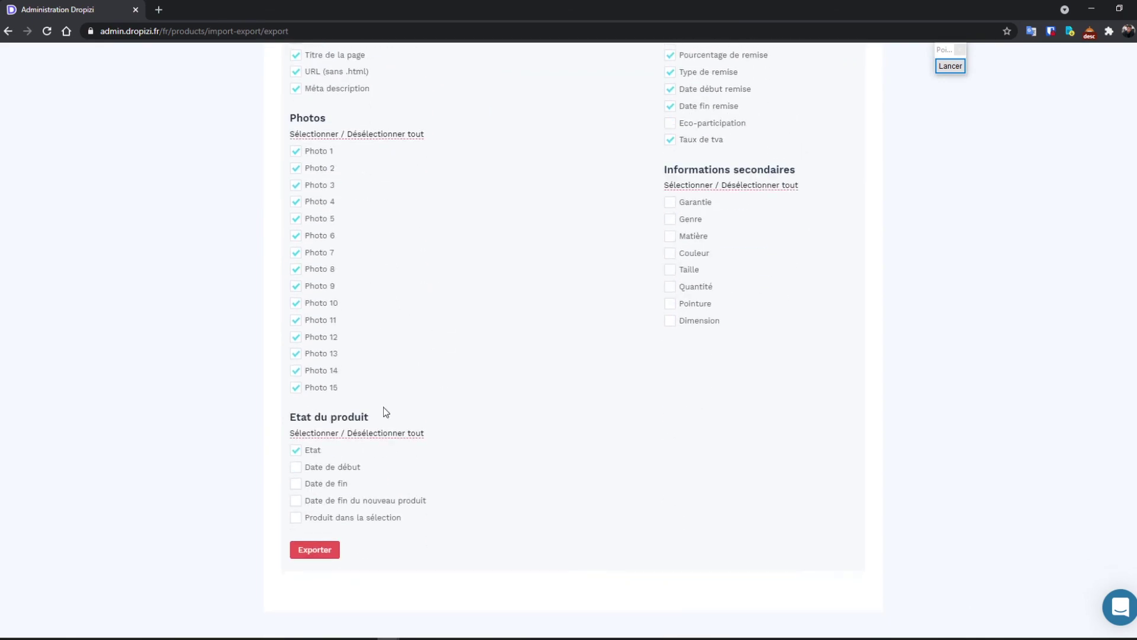